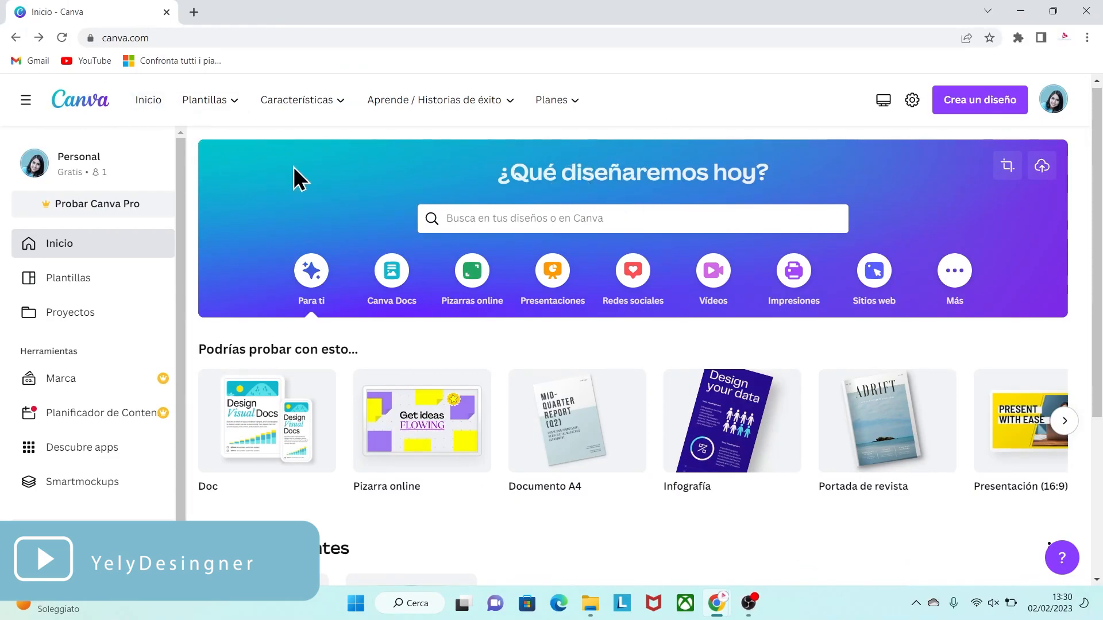
Search for "DOCUMENTOS A4", choose the Documento A4 format (210 × 297 mm), and create a blank design from it.
left_click(663, 217)
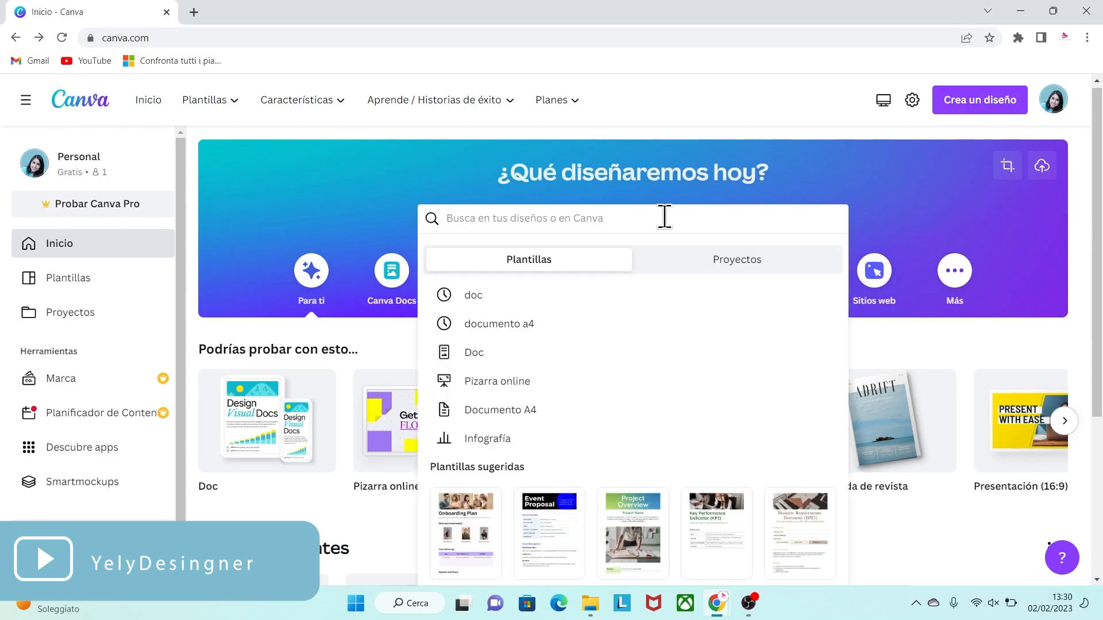
type("DOCUMENTOS A4")
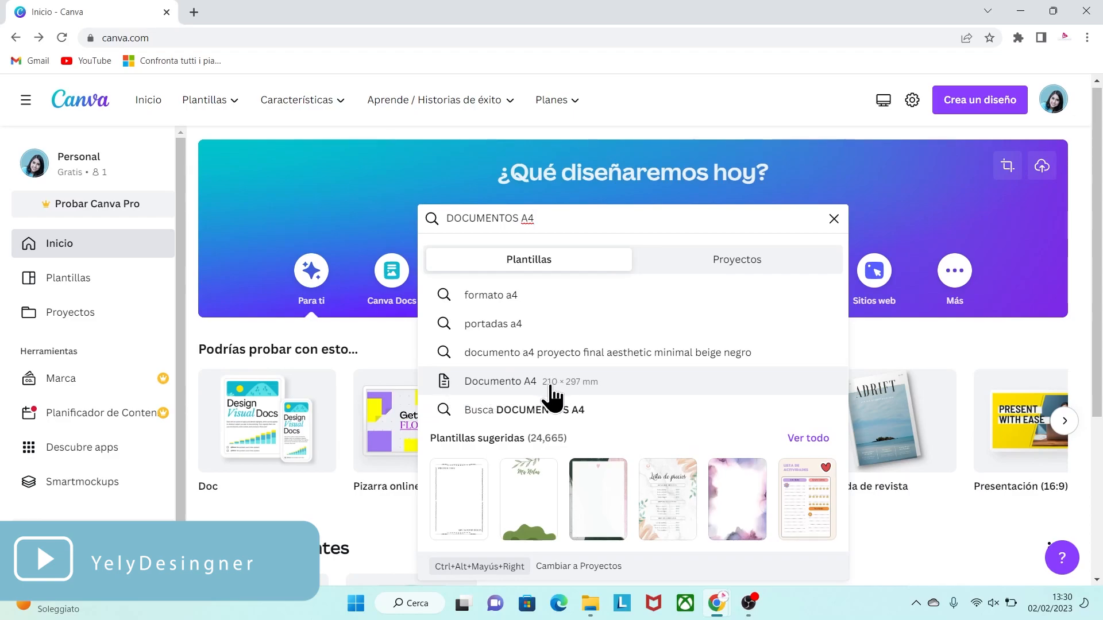
left_click(534, 386)
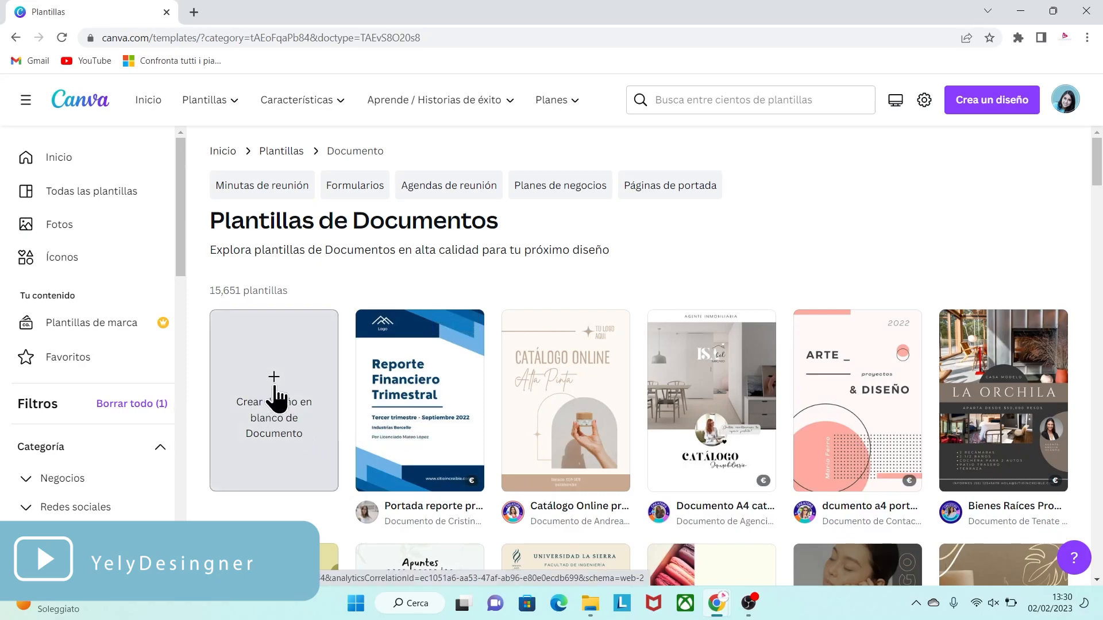
left_click(266, 404)
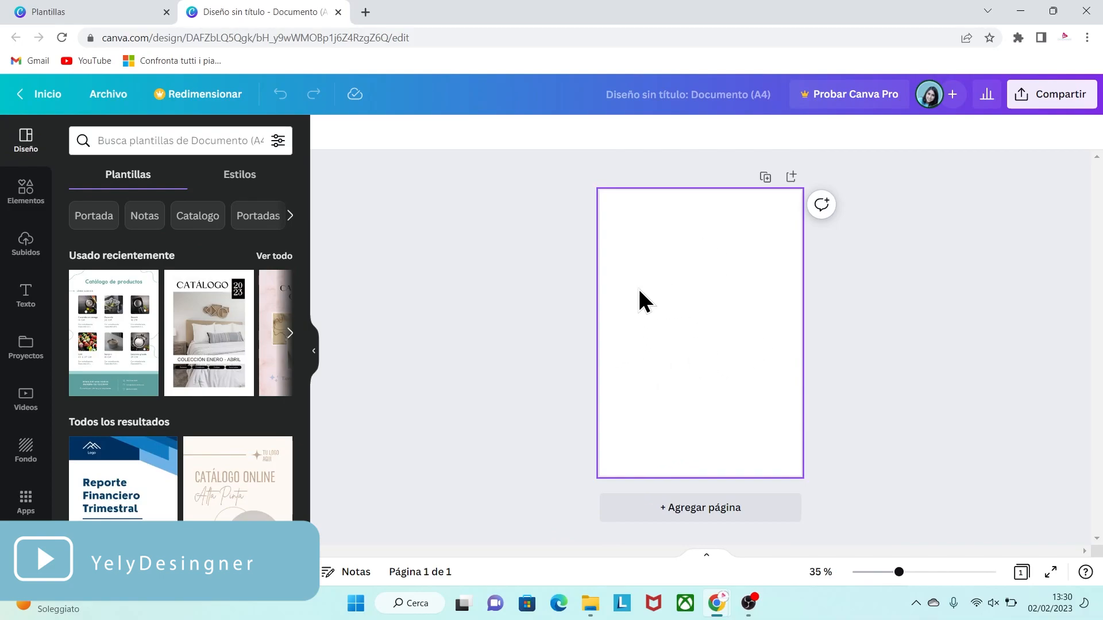
Upload LOGO.png from the CATALOGO DIGITAL CANVA folder to the uploaded images.
left_click(35, 251)
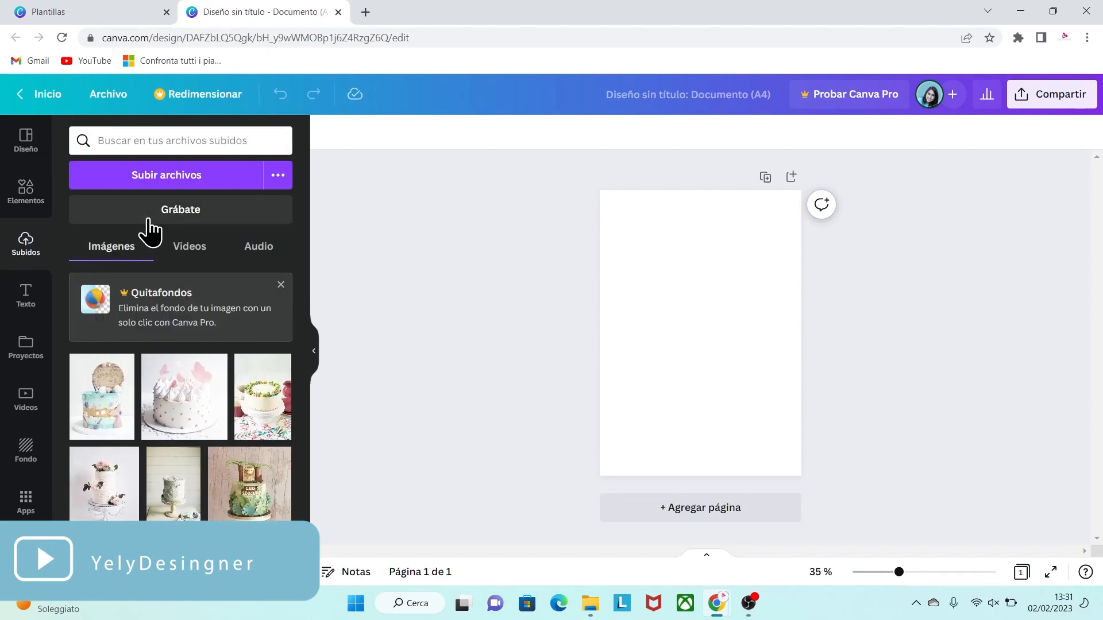
left_click(190, 175)
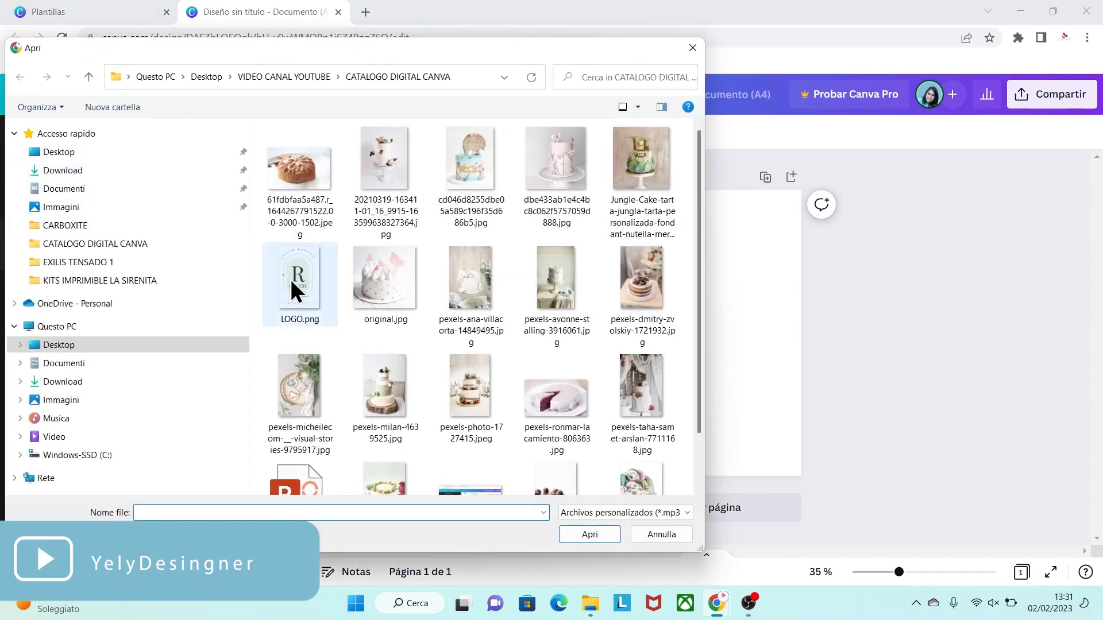
left_click(299, 280)
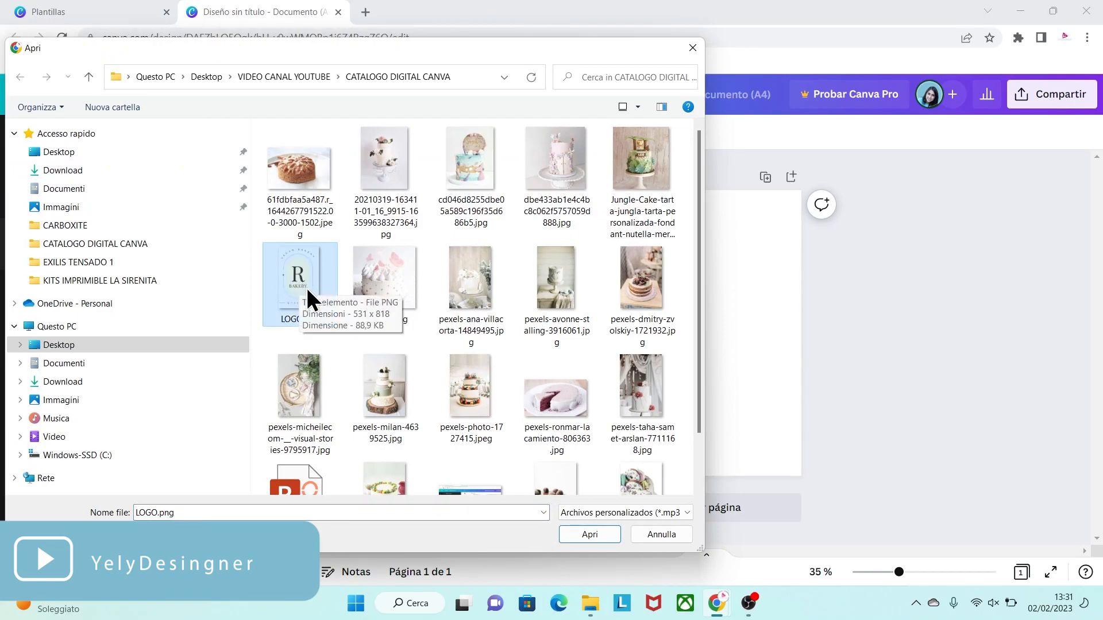
left_click(591, 536)
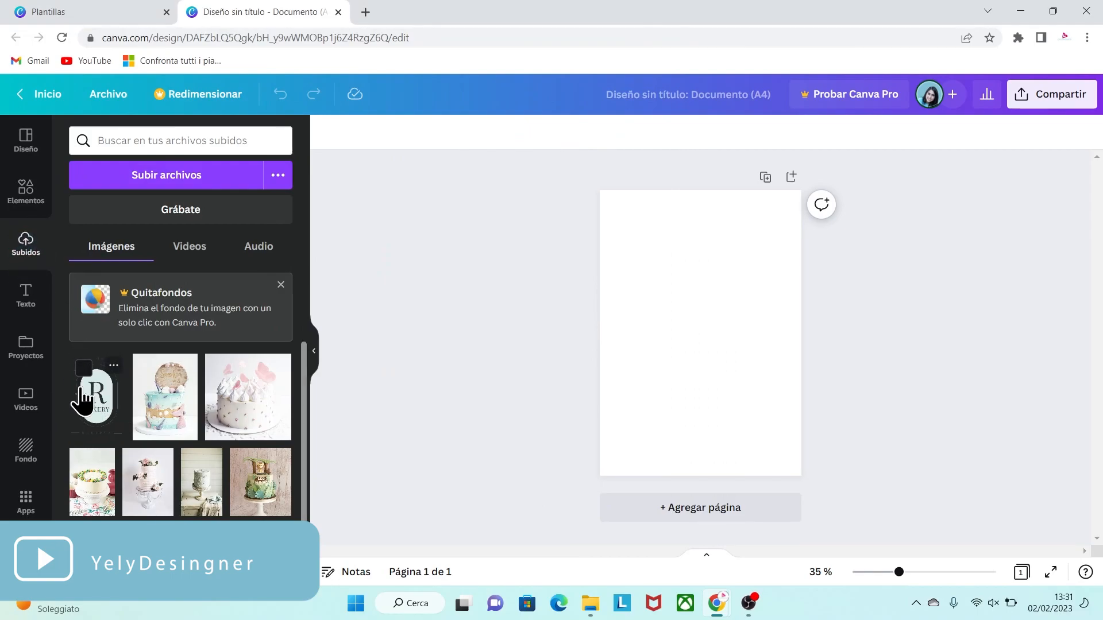
Place the uploaded bakery logo on the page, shrink it to about half size and position it near the page's upper-right corner.
left_click(97, 405)
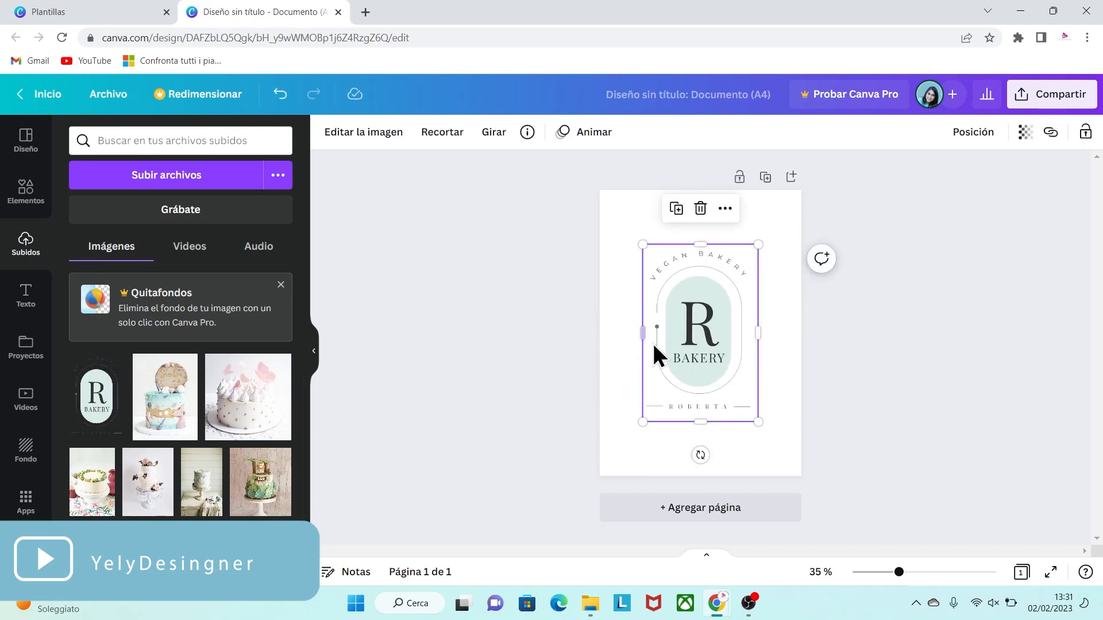
mouse_move(689, 345)
left_mouse_down()
mouse_move(702, 320)
mouse_move(701, 333)
left_mouse_up()
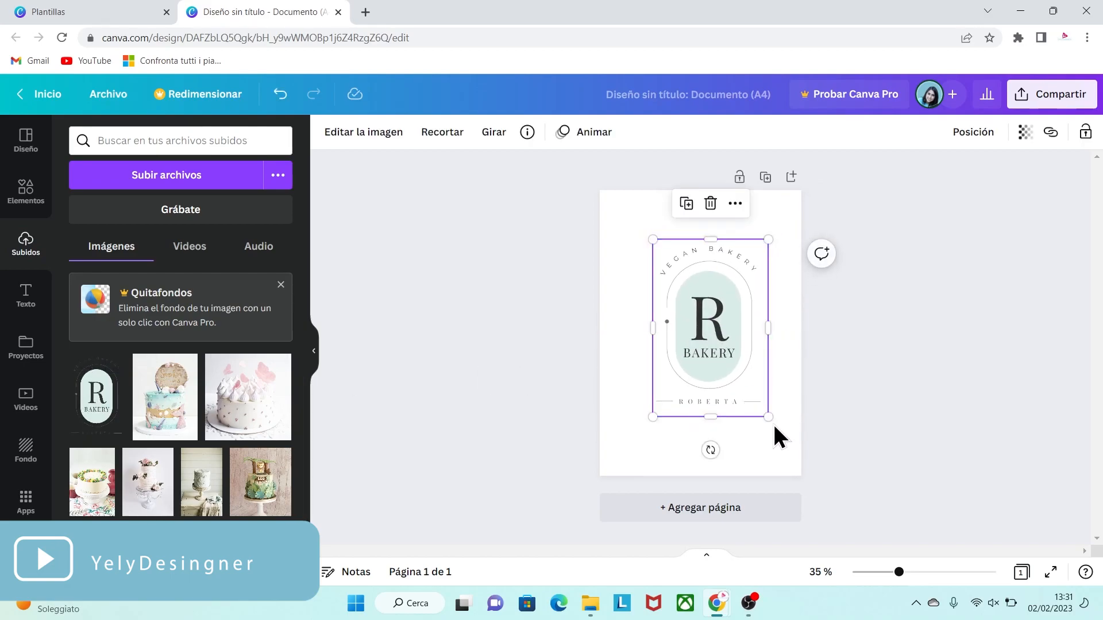
left_click_drag(770, 418, 767, 281)
left_click(682, 366)
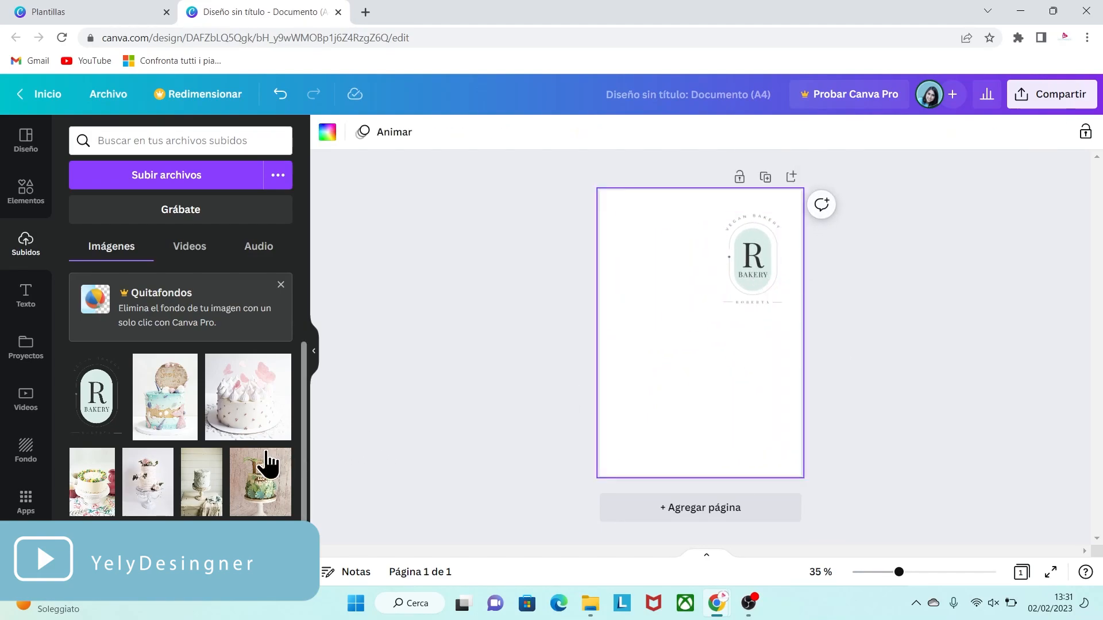
Add the uploaded pale-blue donut cake photo, enlarged to the full page height, with the logo in the page's upper-right corner.
left_click_drag(306, 360, 295, 540)
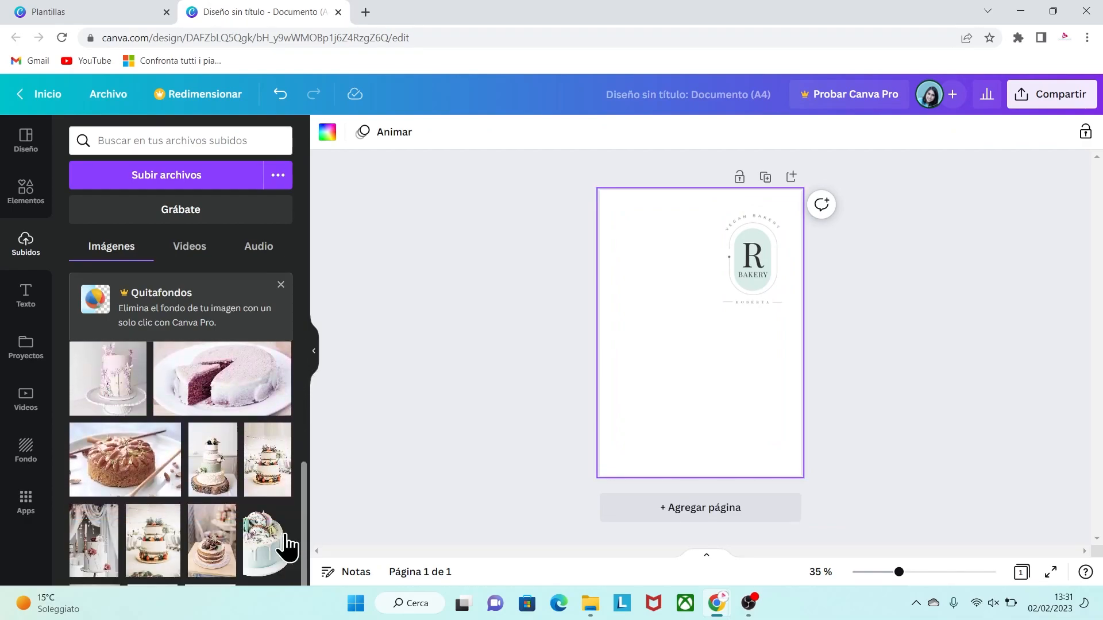
left_click(264, 553)
left_click_drag(712, 357, 665, 414)
left_click_drag(715, 304, 746, 219)
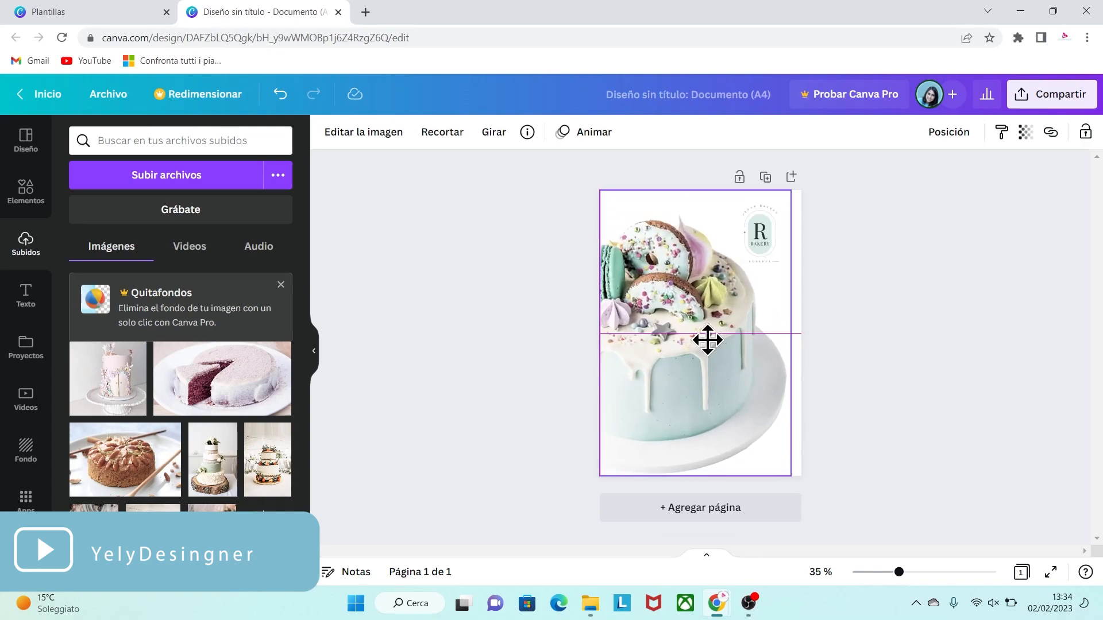
left_click(800, 472)
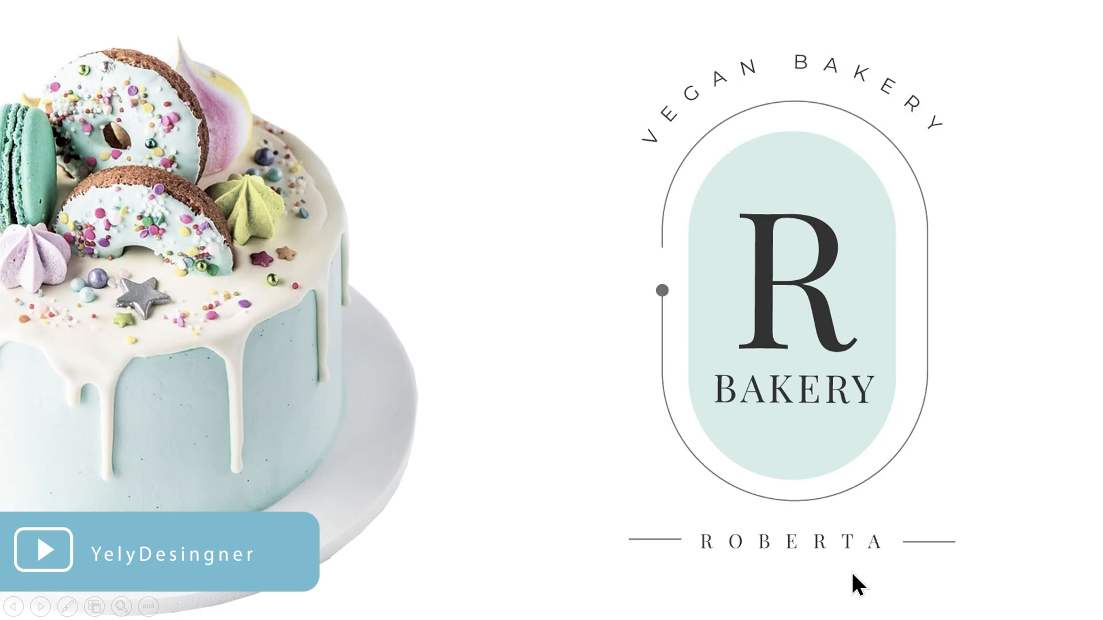
left_click(817, 560)
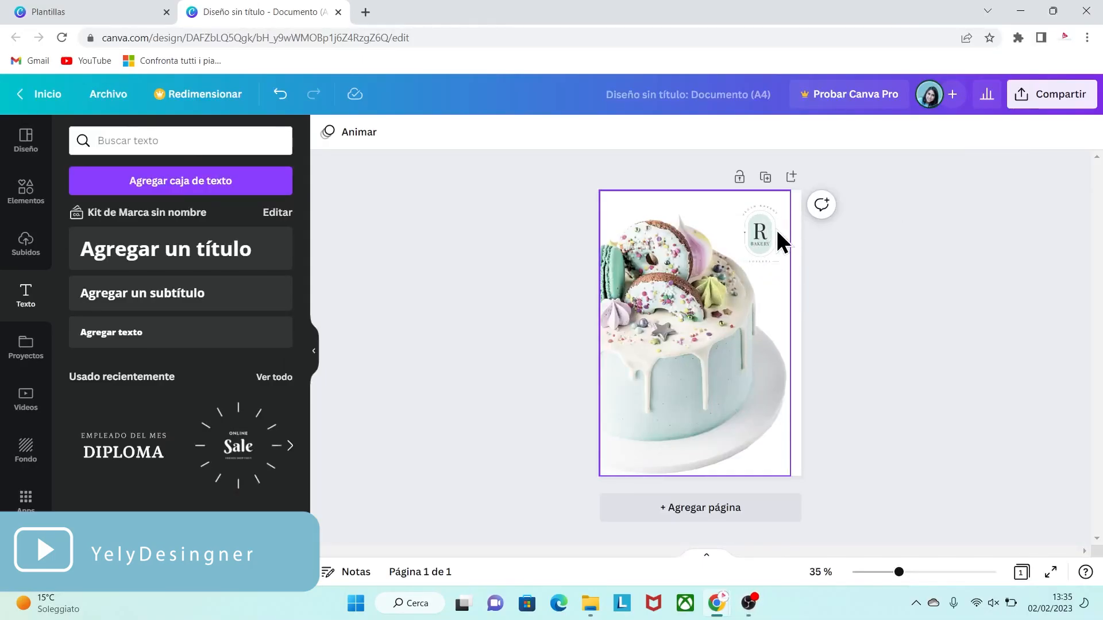
Add the "EMPLEADO DEL MES / DIPLOMA" text combination, ungroup it and move the small line below the large title.
left_click_drag(305, 267, 305, 327)
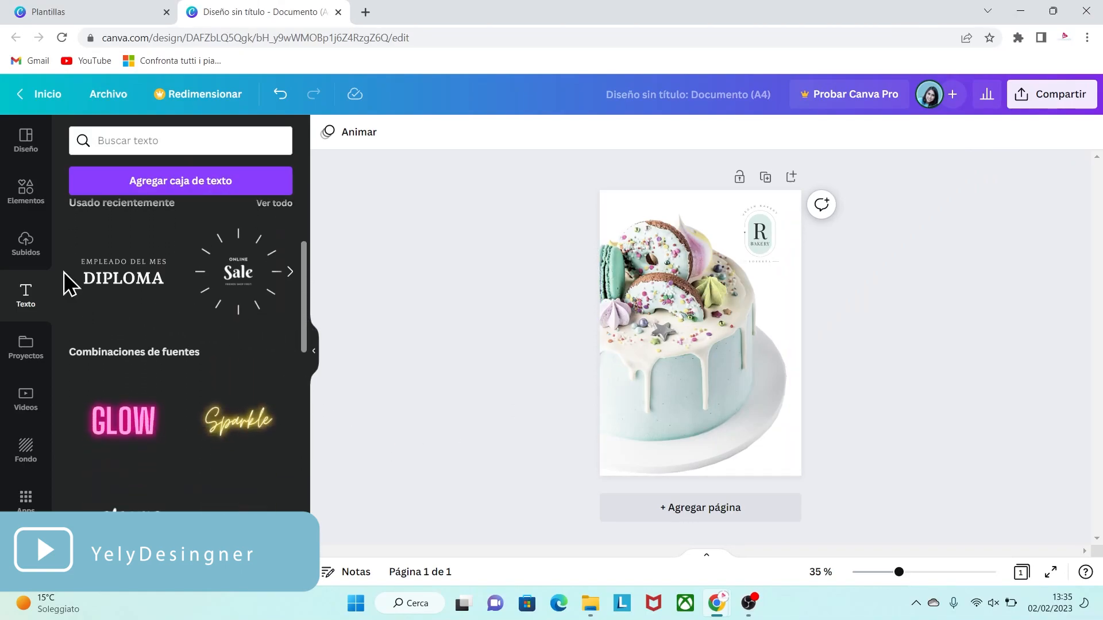
left_click(121, 284)
mouse_move(732, 362)
left_mouse_down()
mouse_move(733, 402)
mouse_move(733, 359)
left_mouse_up()
right_click(731, 353)
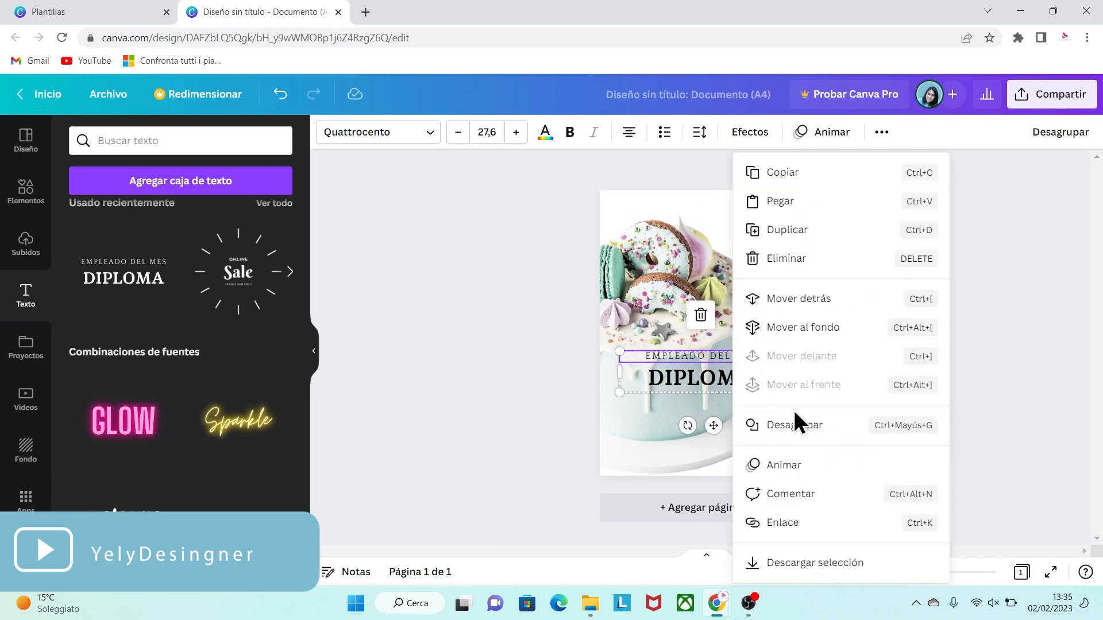
left_click(808, 426)
left_click_drag(754, 359, 756, 438)
left_click(859, 382)
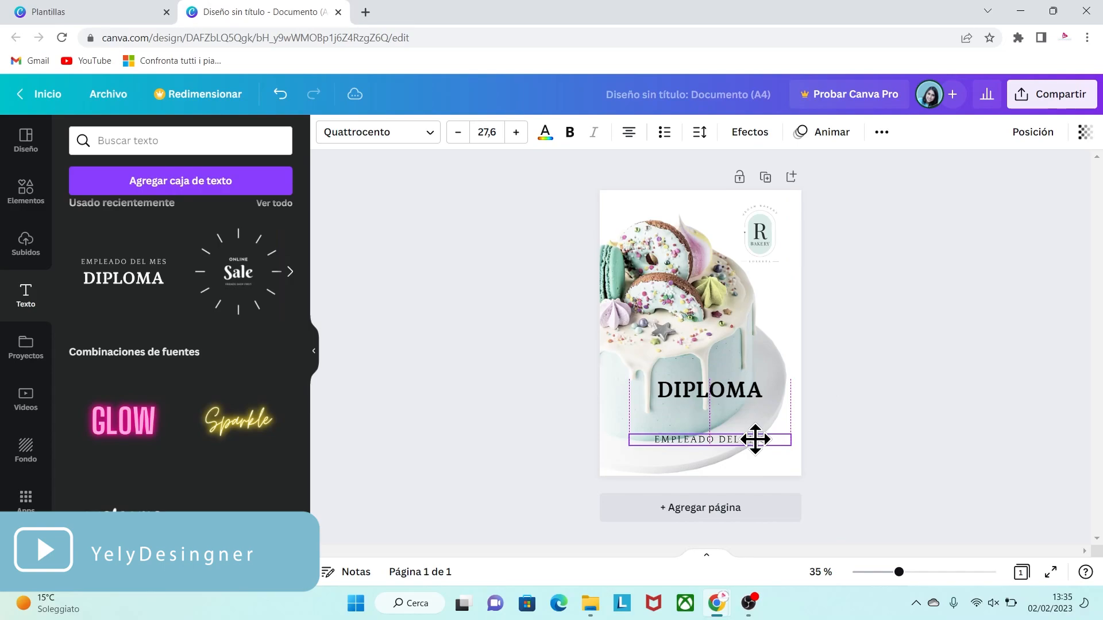
Replace the title DIPLOMA with "AGENDA DIGITAL 2023" and centre it over the lower part of the cake.
left_click(756, 403)
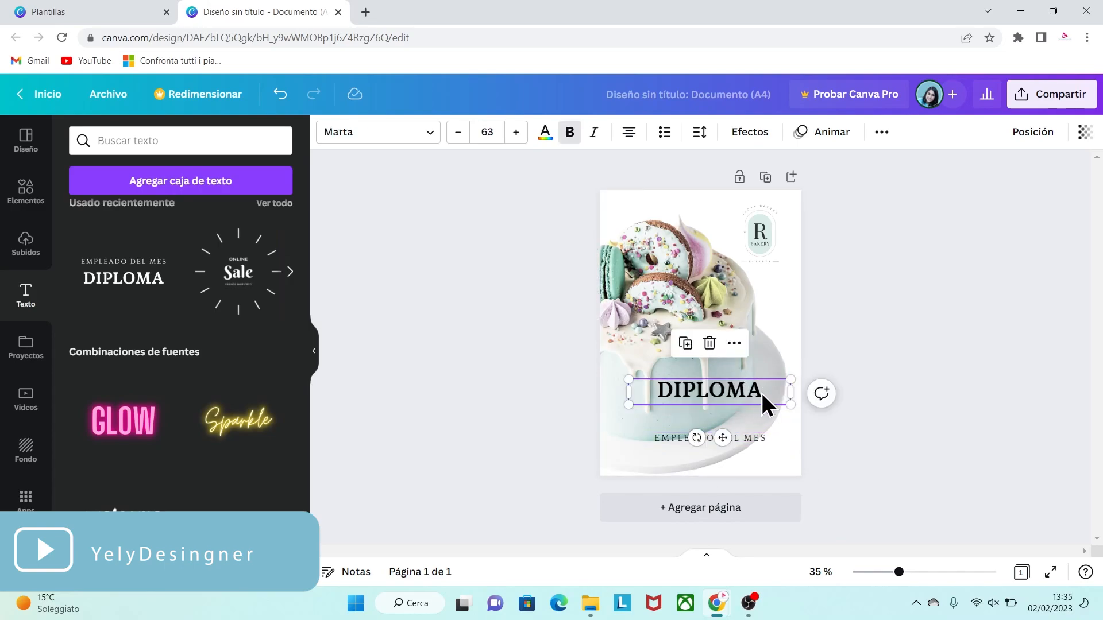
double_click(764, 403)
type("AGEN")
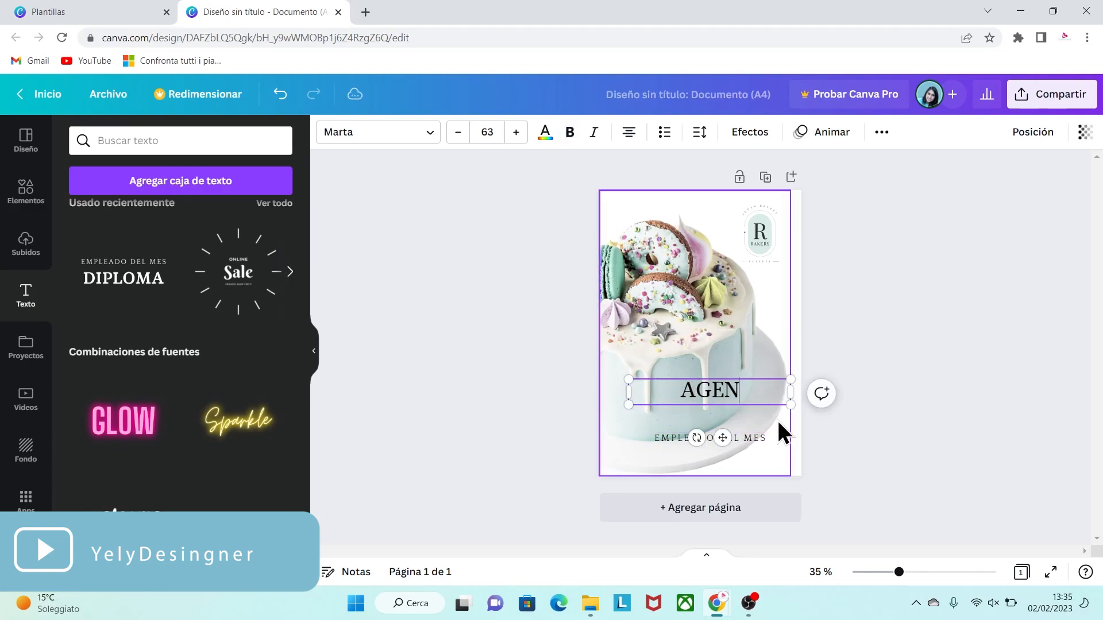
type("DA DIGITAL 2023")
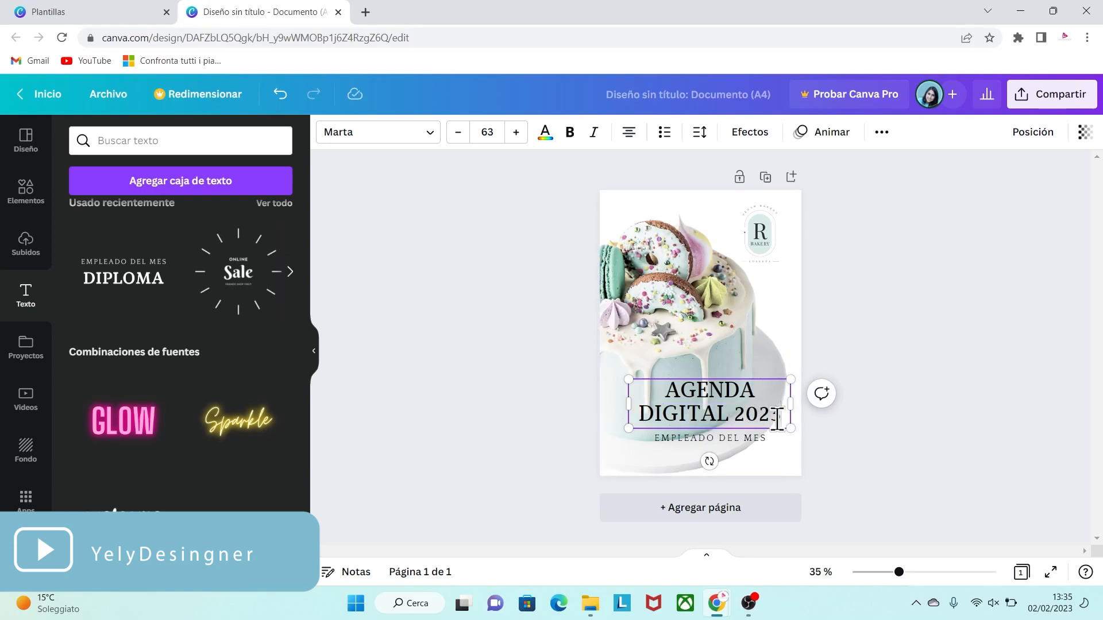
left_click(829, 483)
left_click(739, 414)
left_click_drag(733, 405, 724, 402)
left_click_drag(762, 440, 752, 437)
double_click(752, 436)
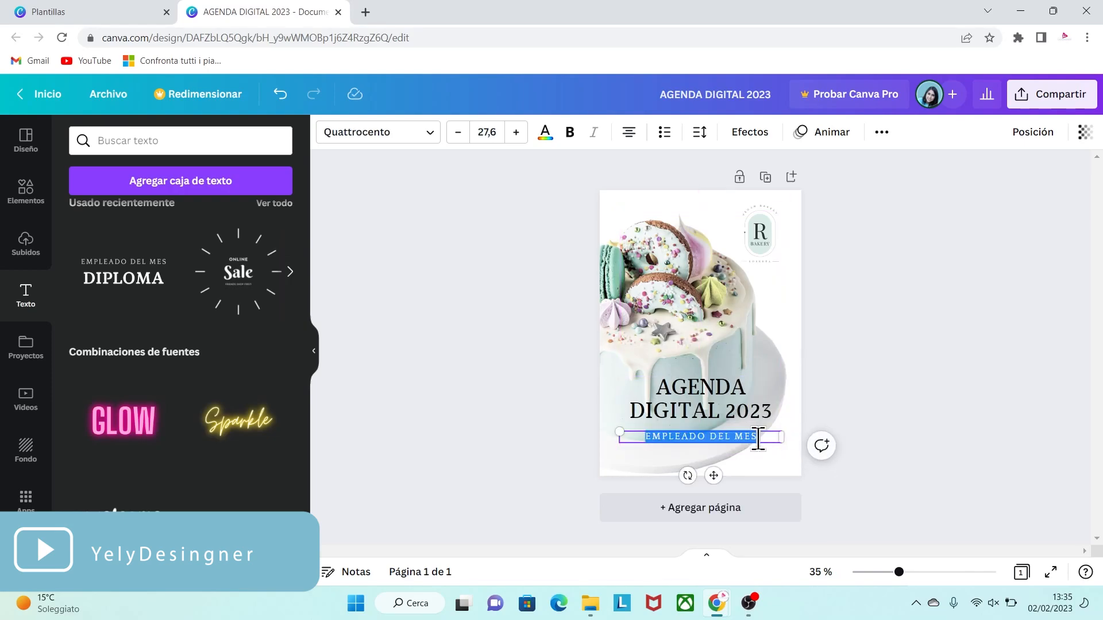
type("www")
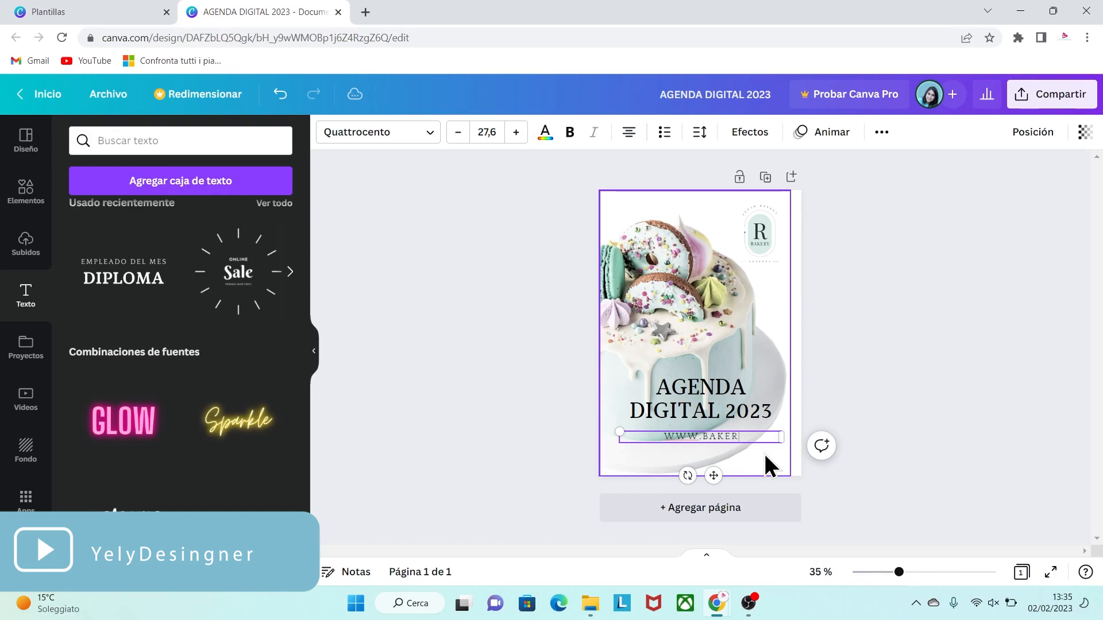
left_click(768, 464)
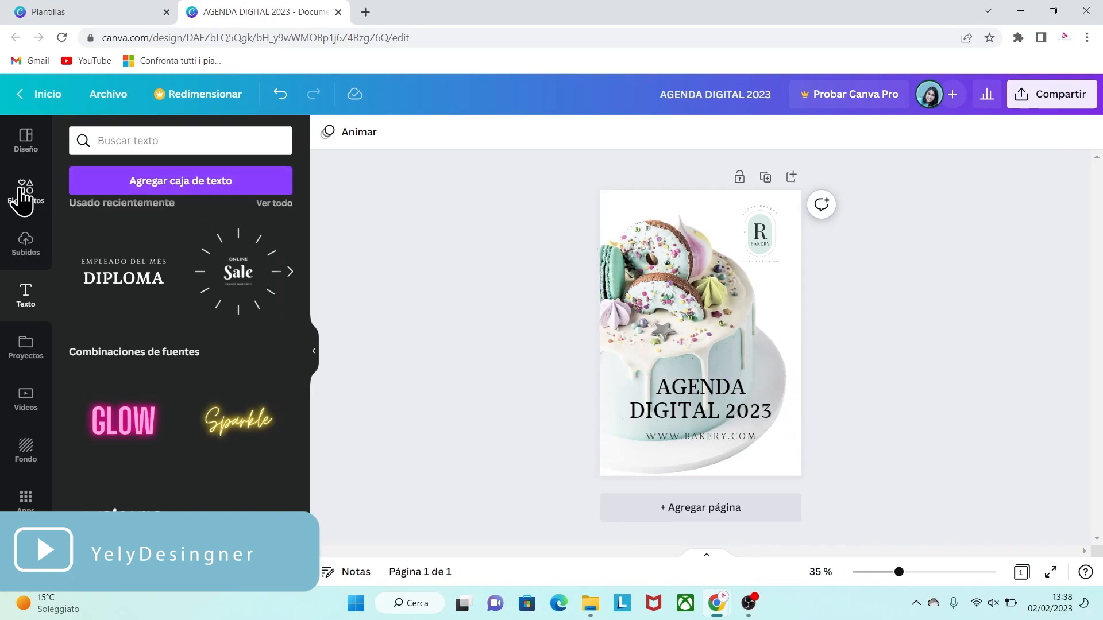
Search the graphic elements for "LINEAS" and add the thick rounded straight line to the page.
left_click(24, 193)
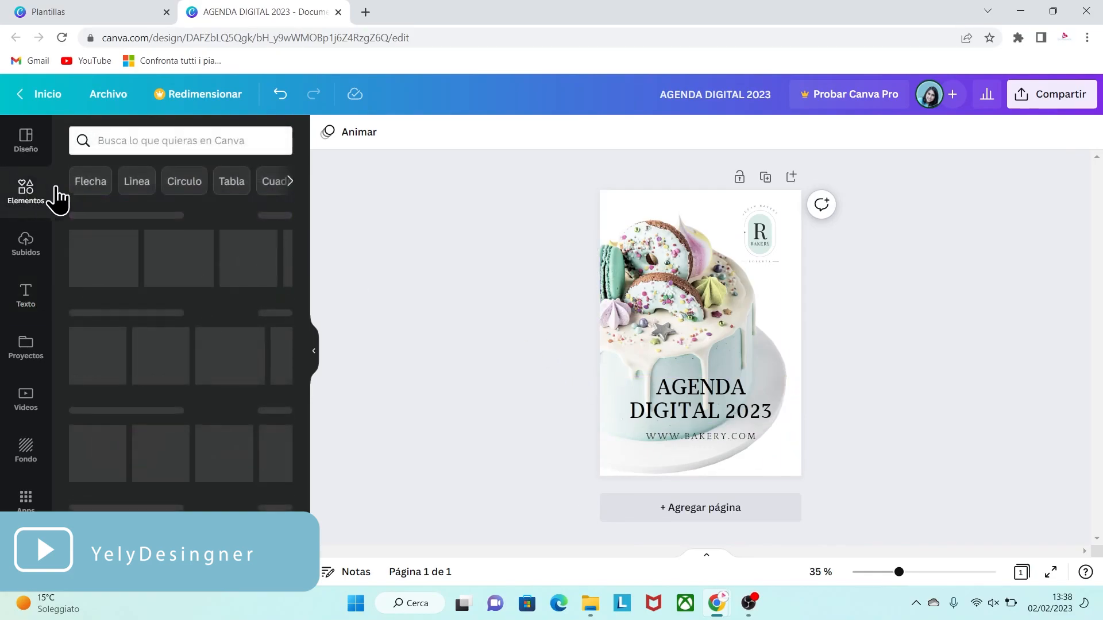
left_click(139, 146)
type("LINEAS")
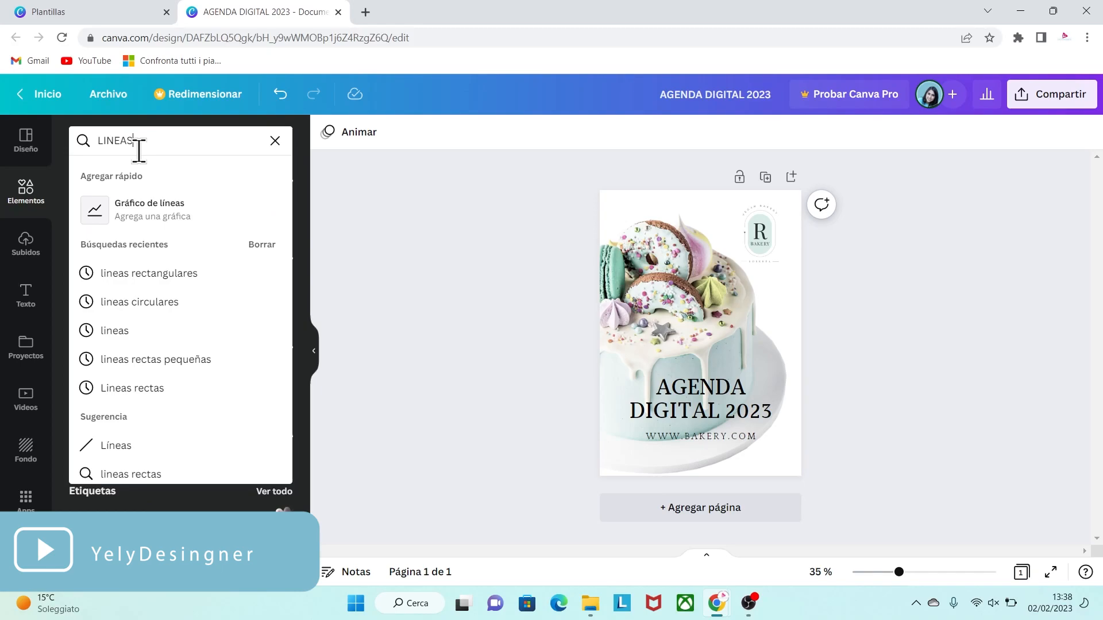
key("Return")
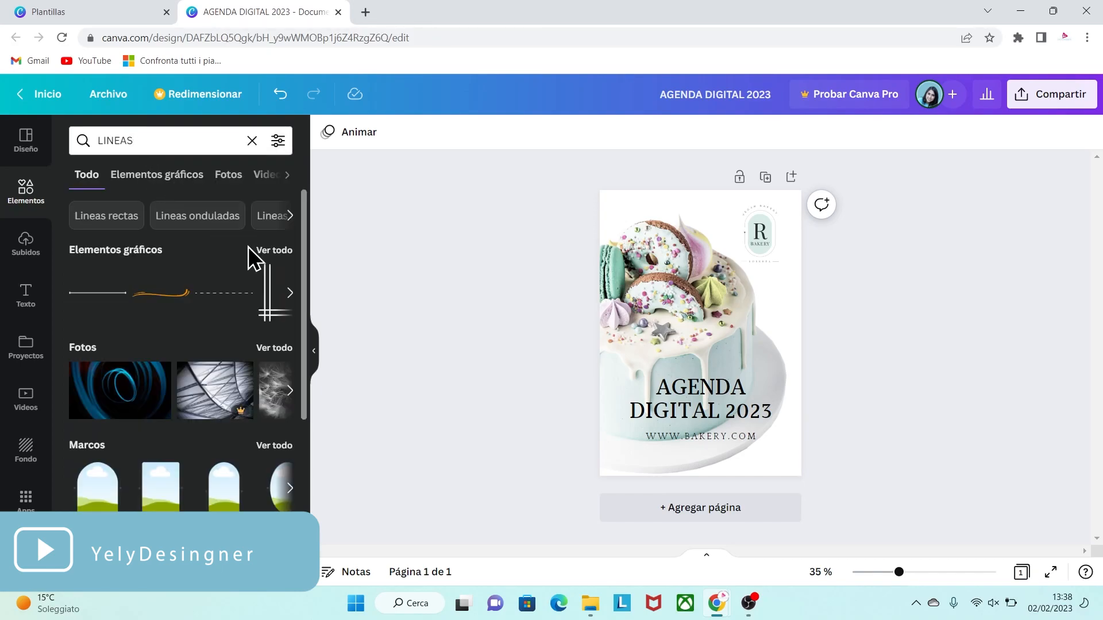
left_click(276, 251)
scroll(302, 277, "down", 5)
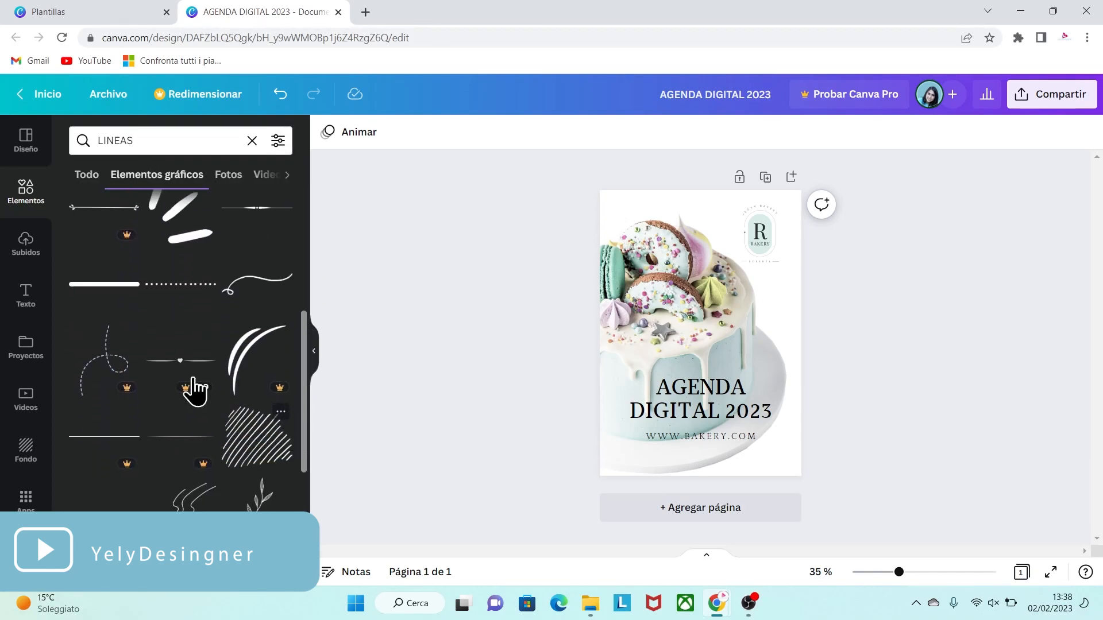
left_click(103, 286)
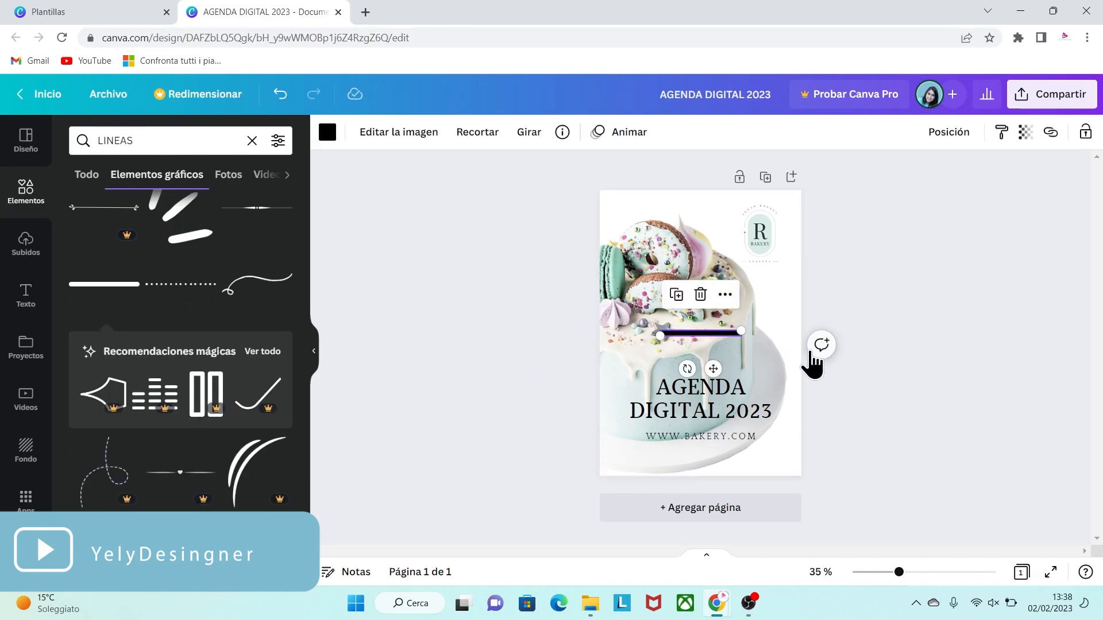
Move the line to the web address, recolour it with the logo's pale mint and lengthen it to run behind the text.
left_click_drag(728, 332, 677, 438)
left_click(326, 132)
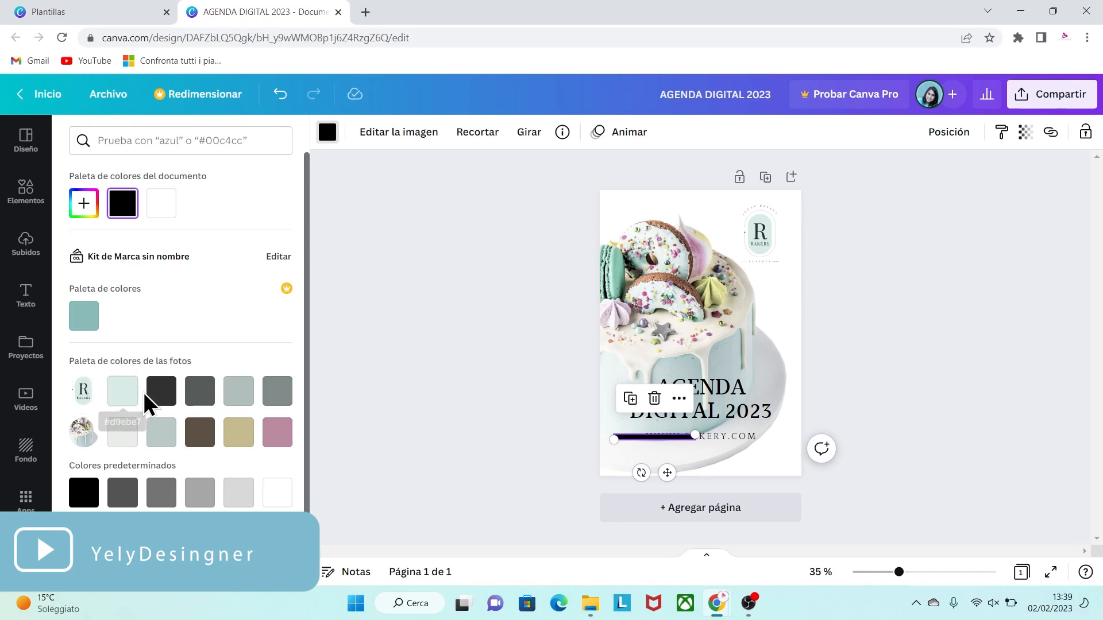
left_click(126, 396)
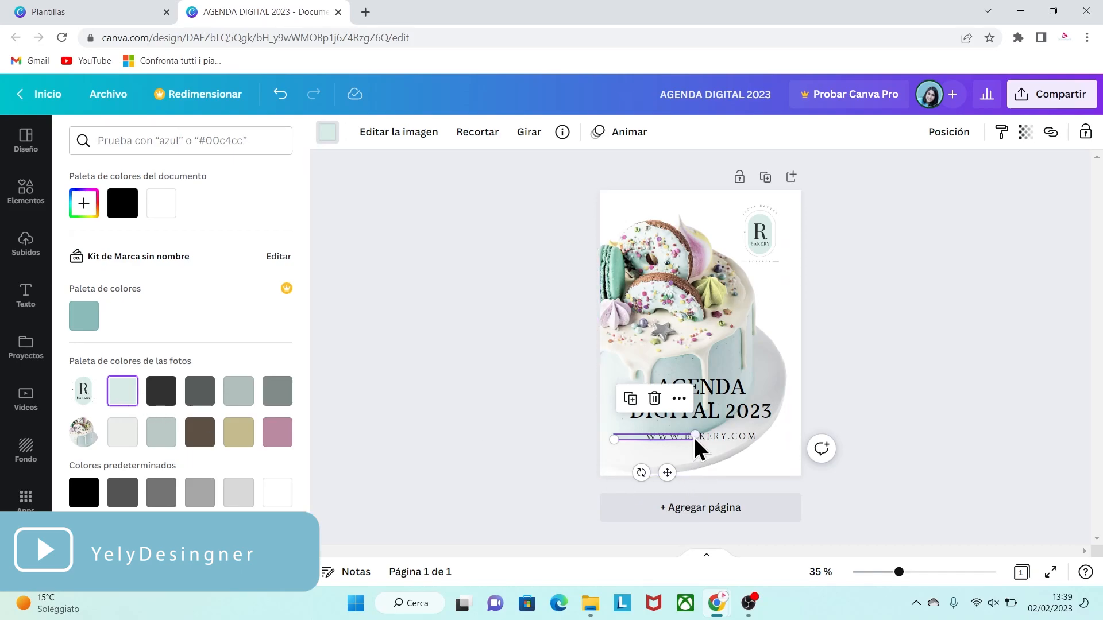
left_click_drag(694, 434, 761, 431)
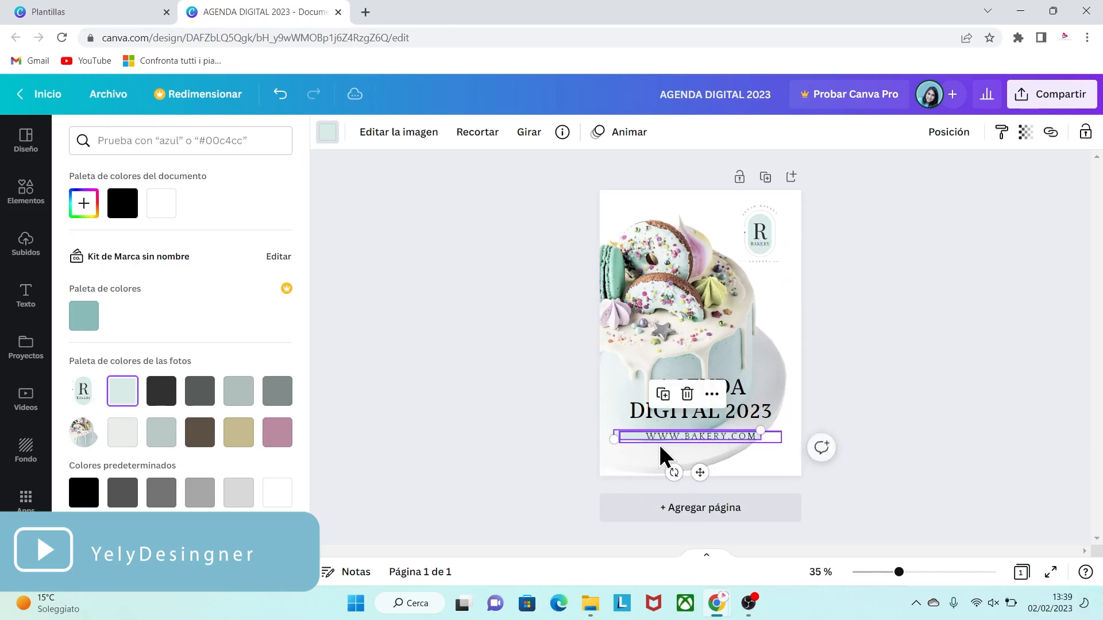
left_click(623, 439)
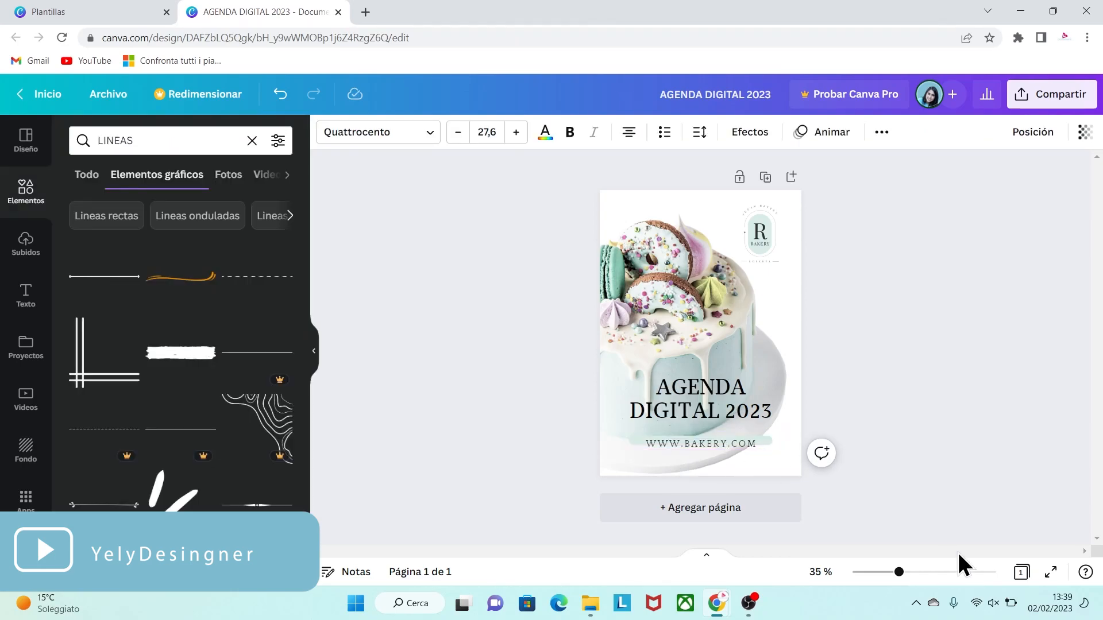
Zoom in to 102 % and align the web address with the mint line so the text sits centred over it.
left_click(938, 573)
scroll(1094, 382, "down", 5)
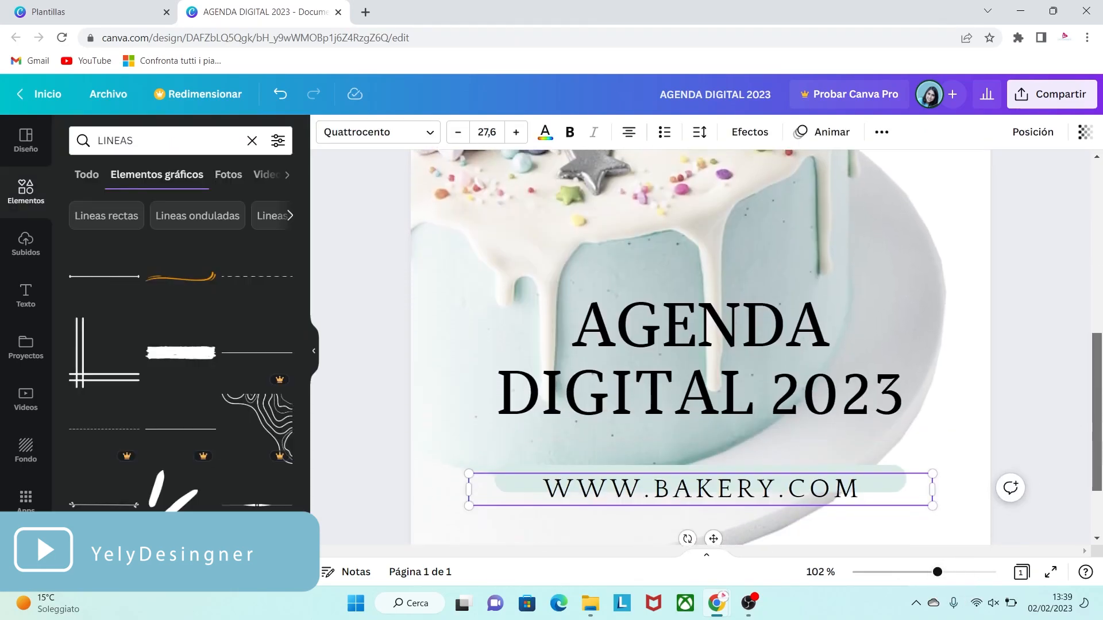
left_click_drag(825, 401, 826, 373)
left_click(948, 454)
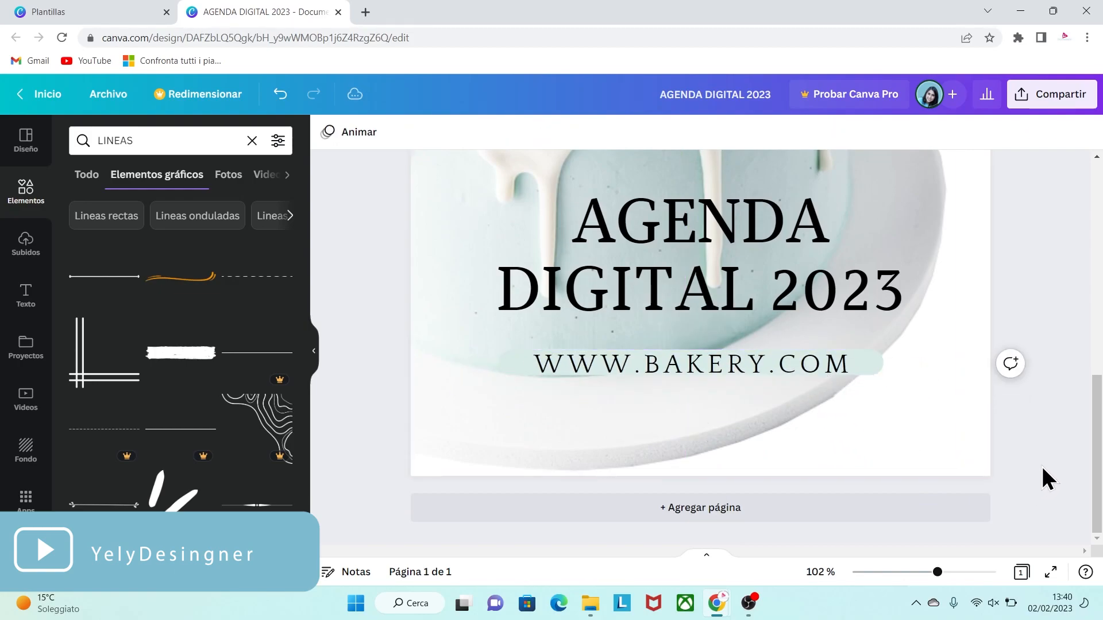
Add a blank second page after the cover.
left_click(921, 572)
left_click_drag(910, 574, 901, 574)
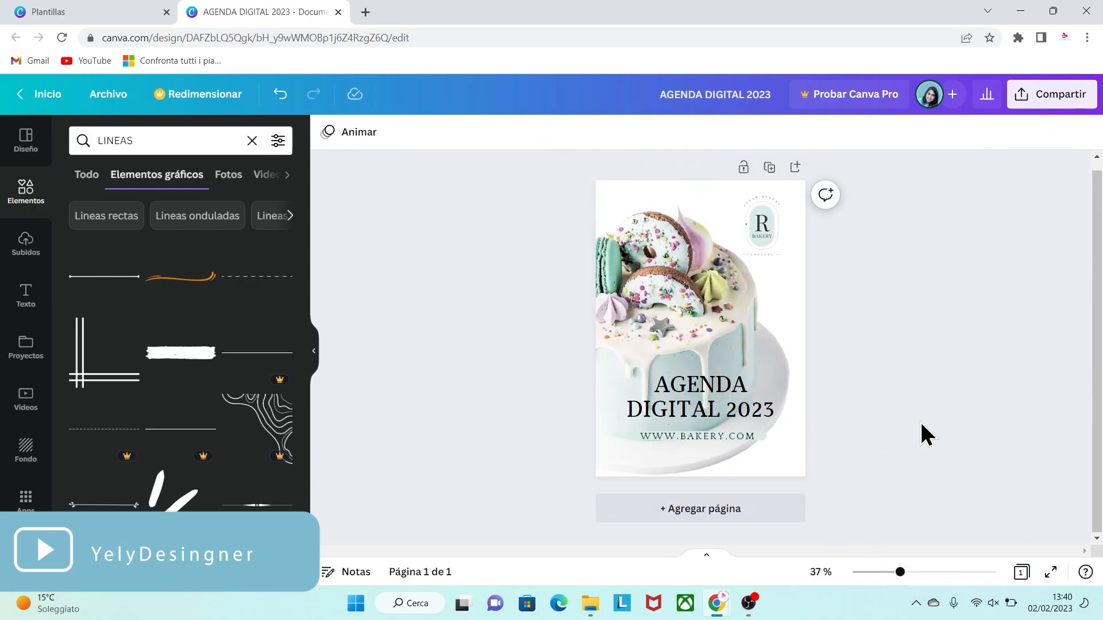
left_click(715, 510)
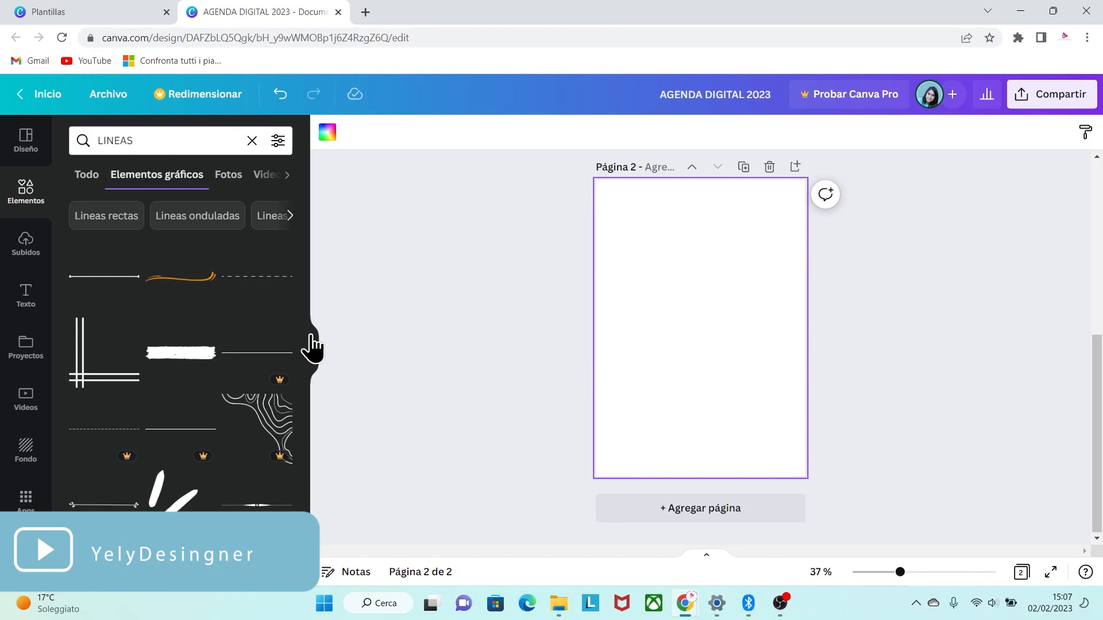
Place the uploaded photo of the white floral cake on page 2 and enlarge it to fill the whole page.
left_click(29, 252)
left_click_drag(303, 364, 315, 504)
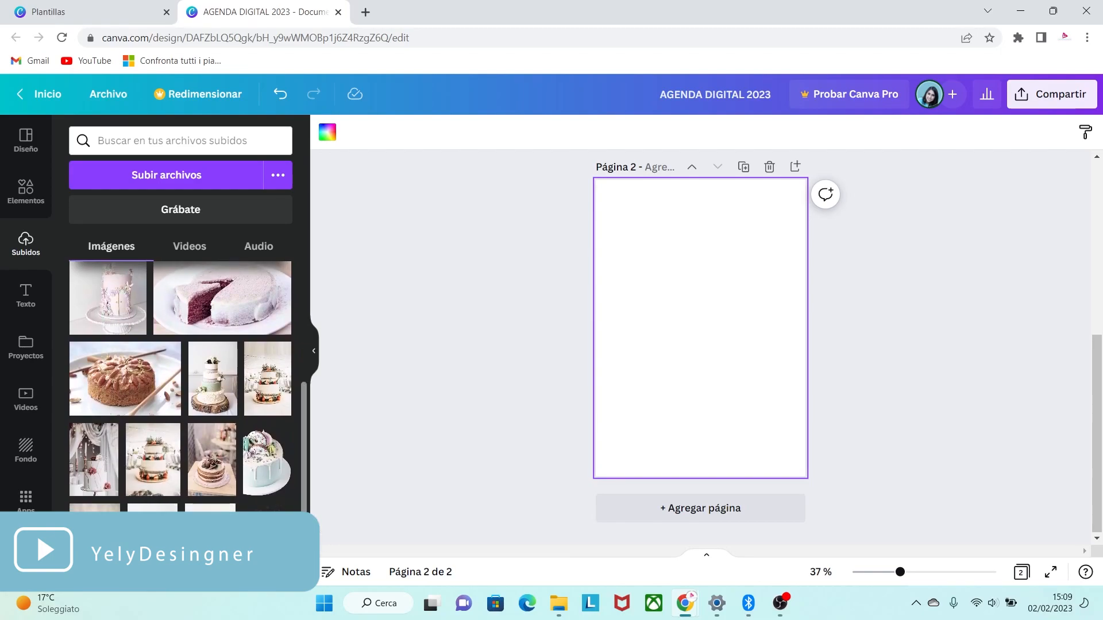
left_click(95, 540)
left_click_drag(624, 213, 594, 176)
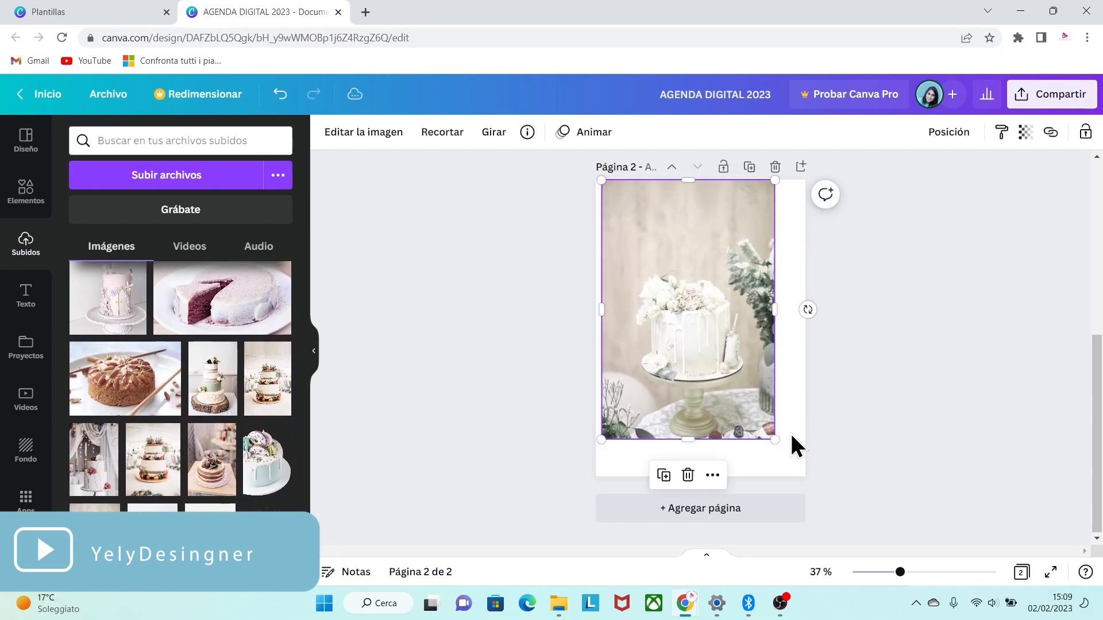
left_click_drag(775, 439, 805, 485)
left_click_drag(605, 329, 596, 332)
left_click(885, 418)
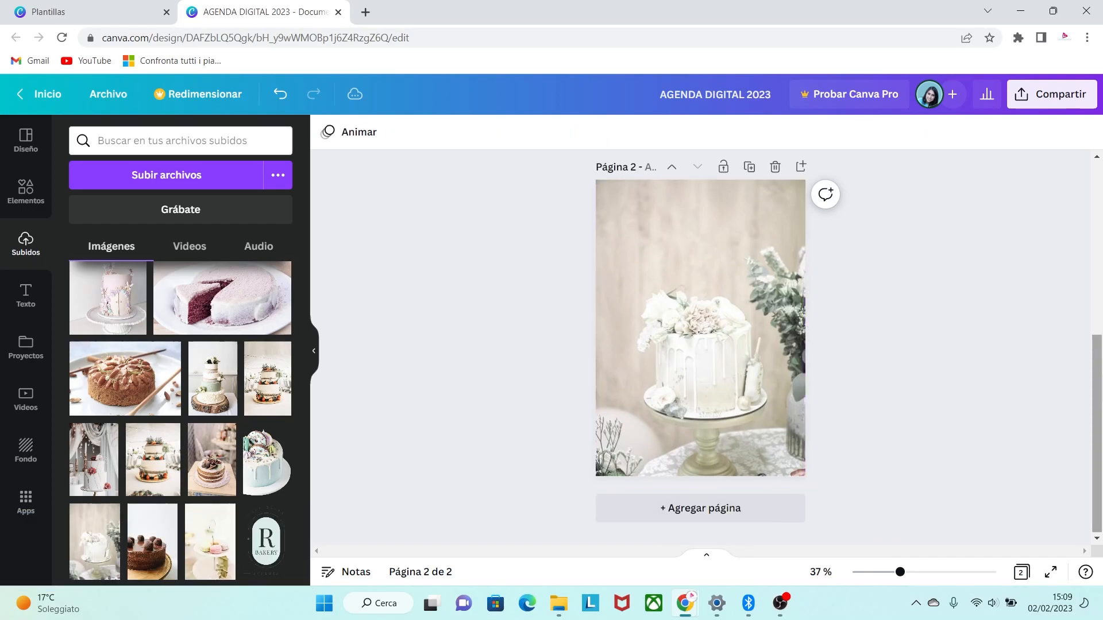
Copy the cover's title and web address text onto page 2, with the title near the page top and the address near the bottom.
scroll(1098, 391, "up", 3)
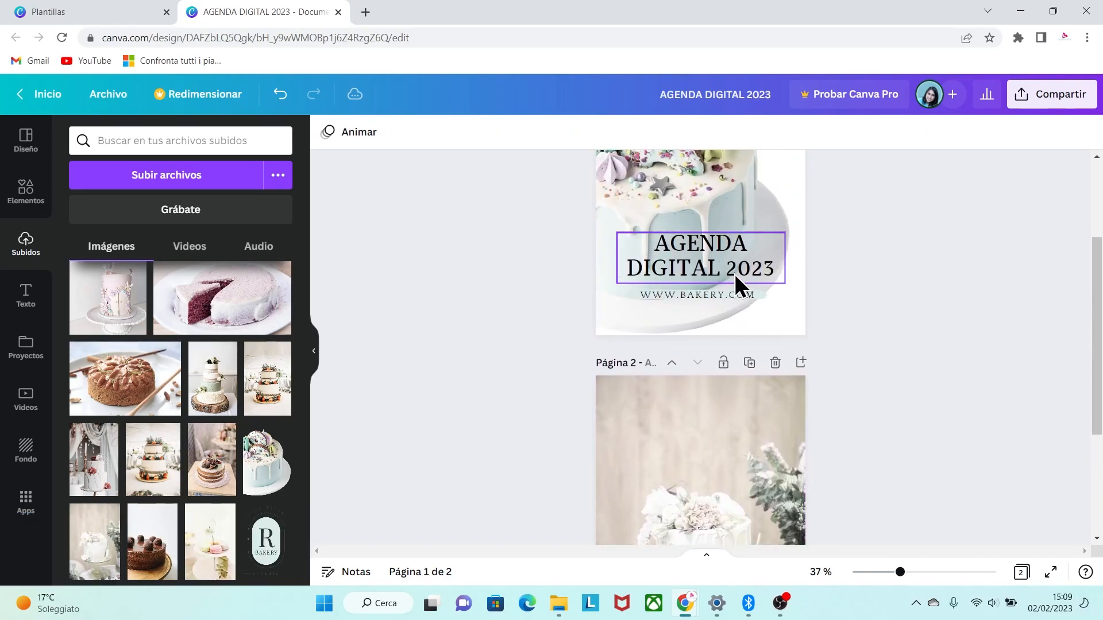
left_click(717, 267)
left_click_drag(717, 268, 714, 433)
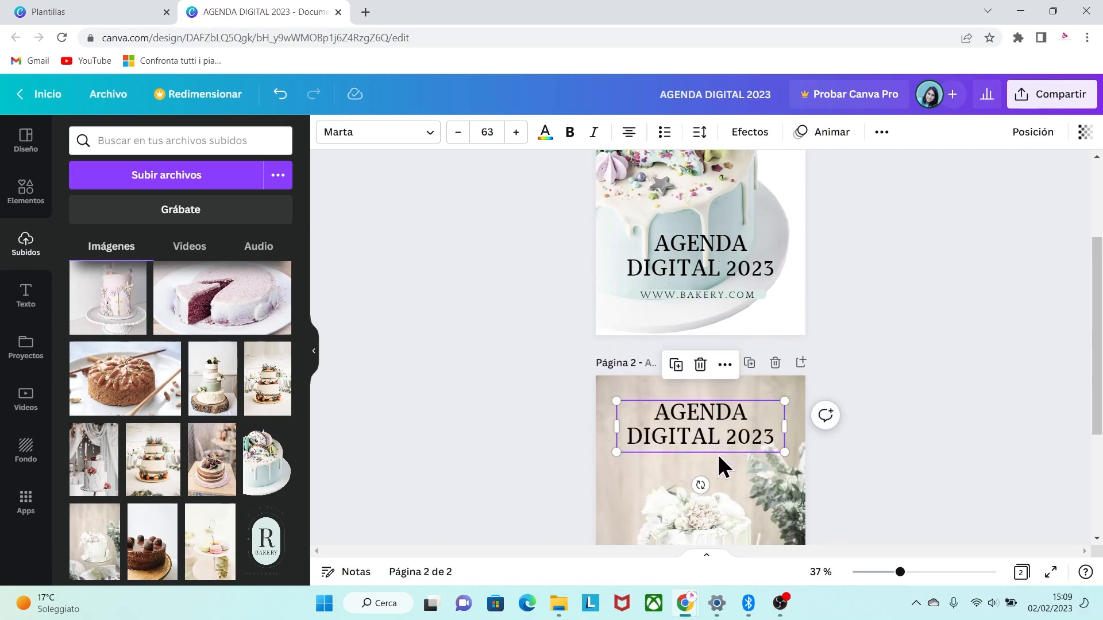
left_click(756, 296)
left_click_drag(1091, 313, 1091, 413)
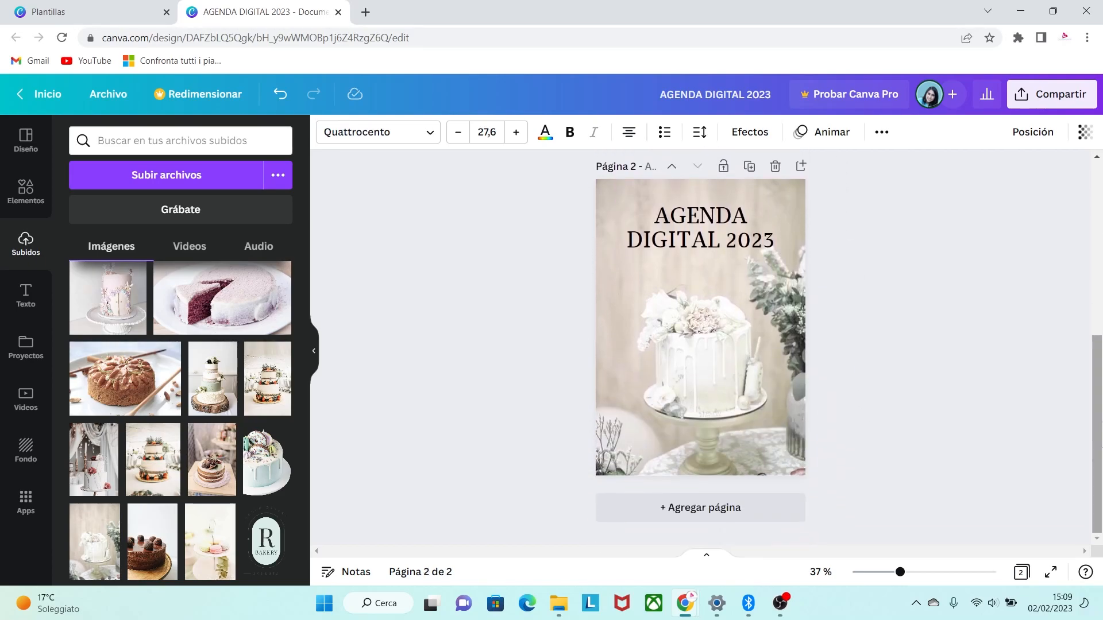
left_click(700, 432)
type("WWW.BAKERY.COM")
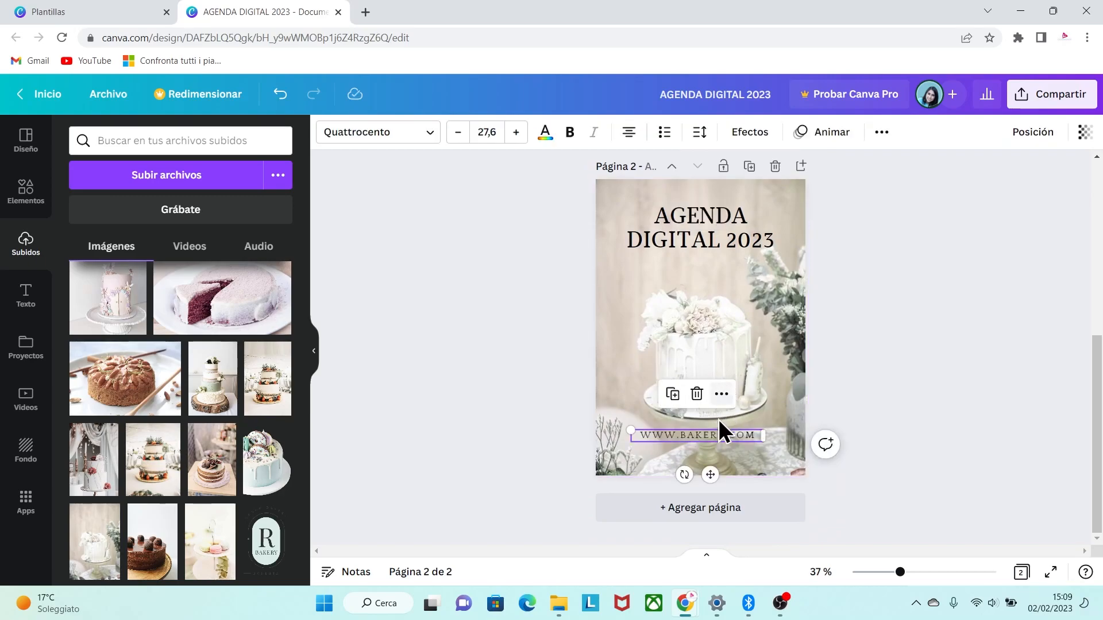
left_click(865, 362)
Change page 2's title to bold "TORTAS Y SABORES" and move it down to just above the cake.
left_click(706, 225)
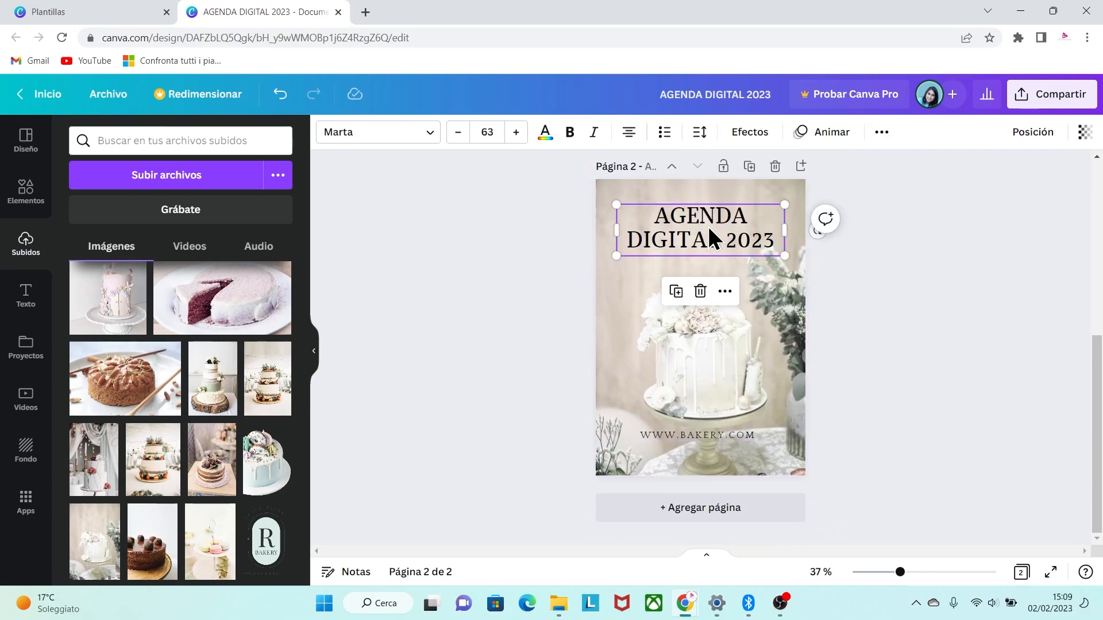
double_click(739, 224)
key("ctrl+a")
key("BackSpace")
type("TO")
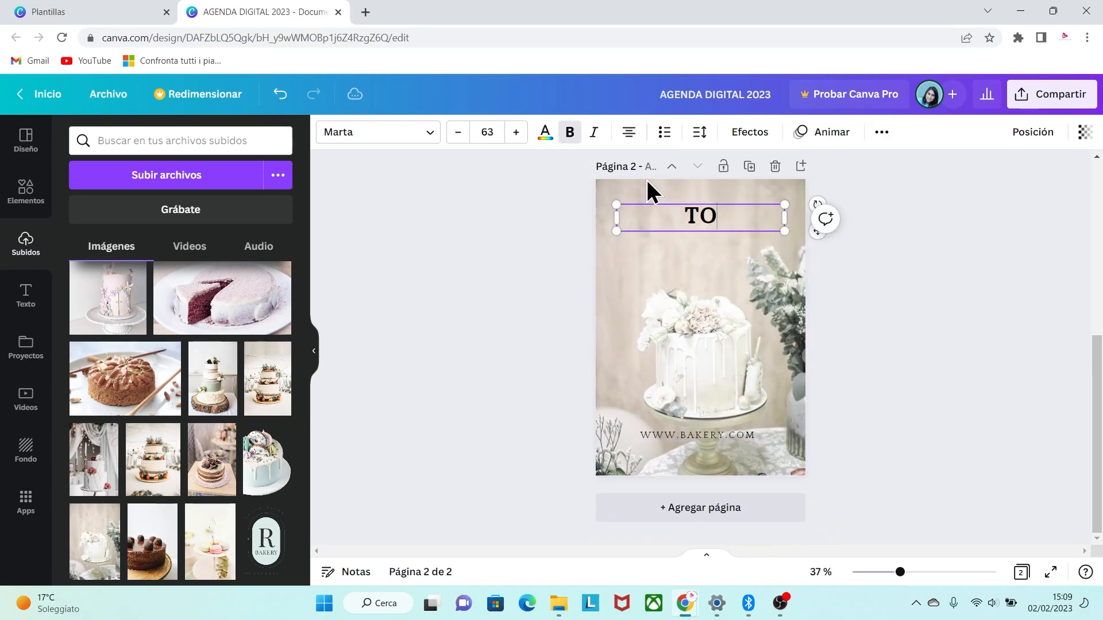
type("RTAS Y SABORES")
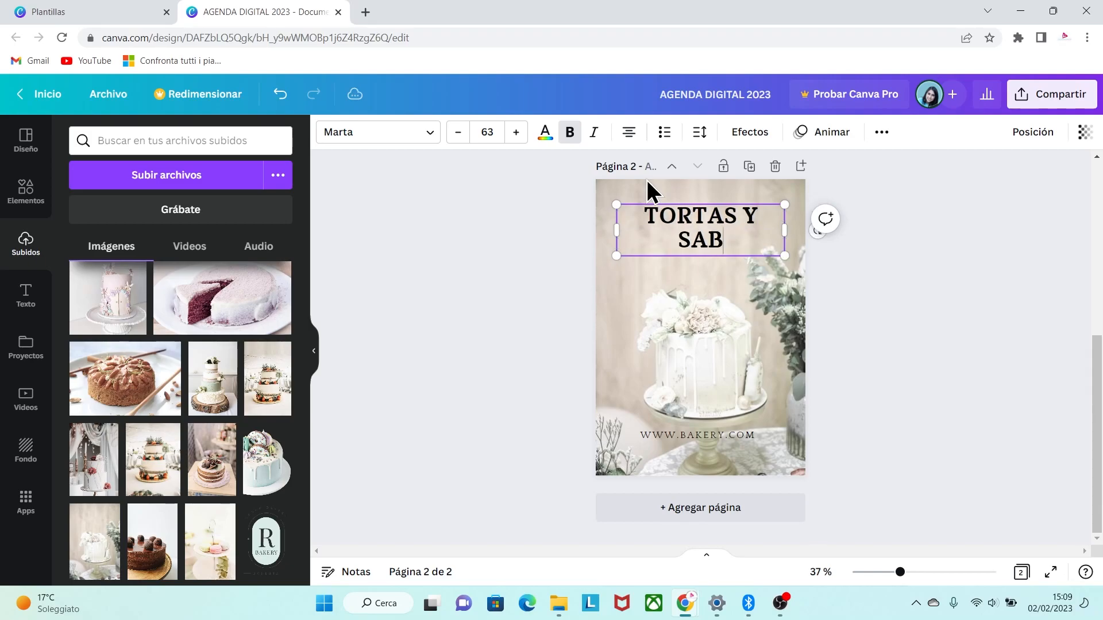
left_click(902, 254)
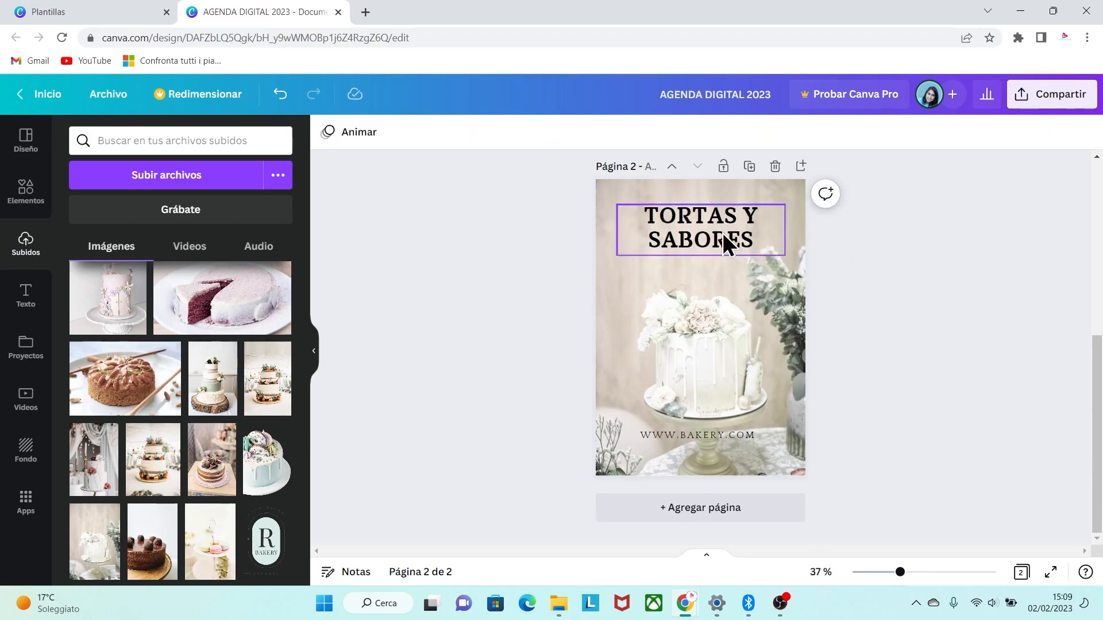
left_click(717, 216)
left_click_drag(717, 216, 712, 263)
Replace page 2's web address with "TORTAS ESPECIALIZADAS CON FRUTOS SECOS, TEXTURAS,CREMAS,ENTRE OTROS" and set its font size to 22.
left_click(740, 440)
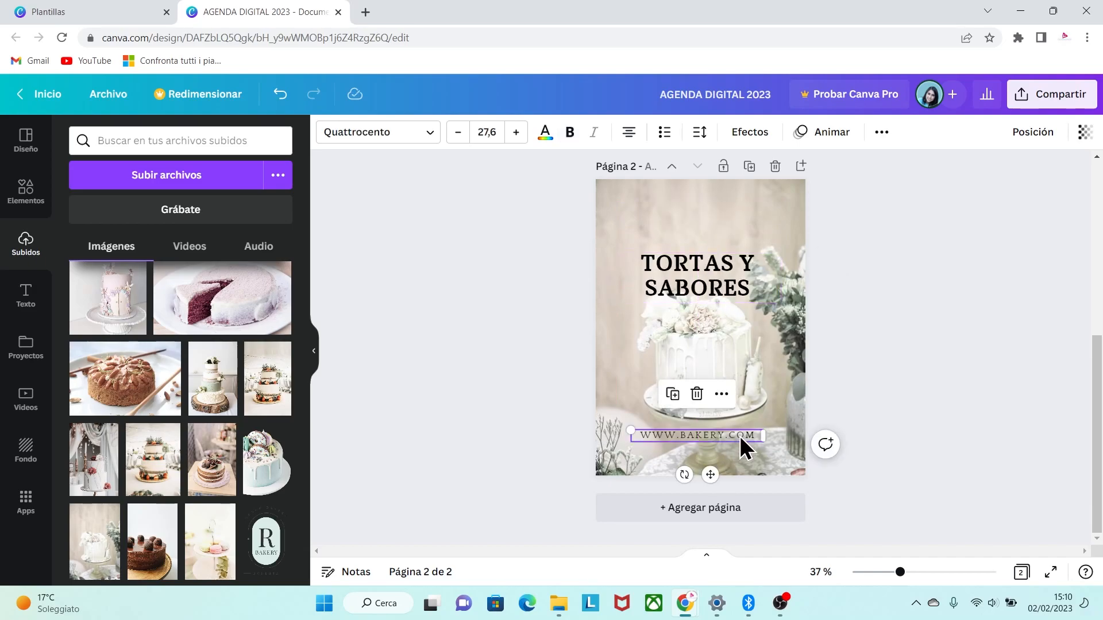
double_click(712, 438)
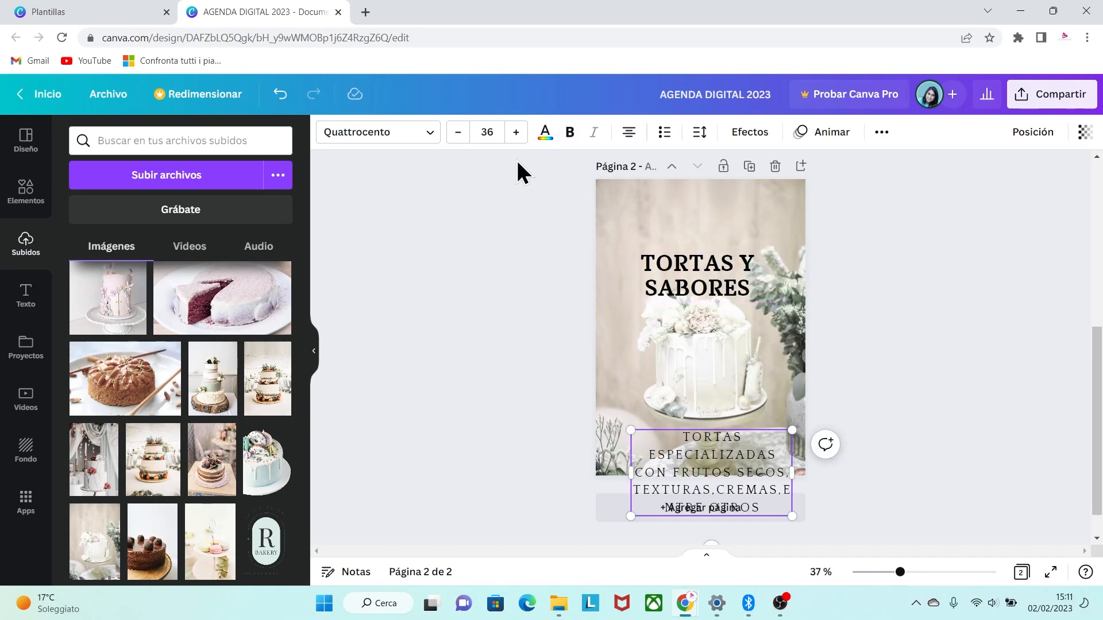
left_click(457, 132)
left_click(458, 132)
left_click(458, 132)
left_click(457, 132)
left_click(457, 132)
left_click(458, 132)
left_click(458, 132)
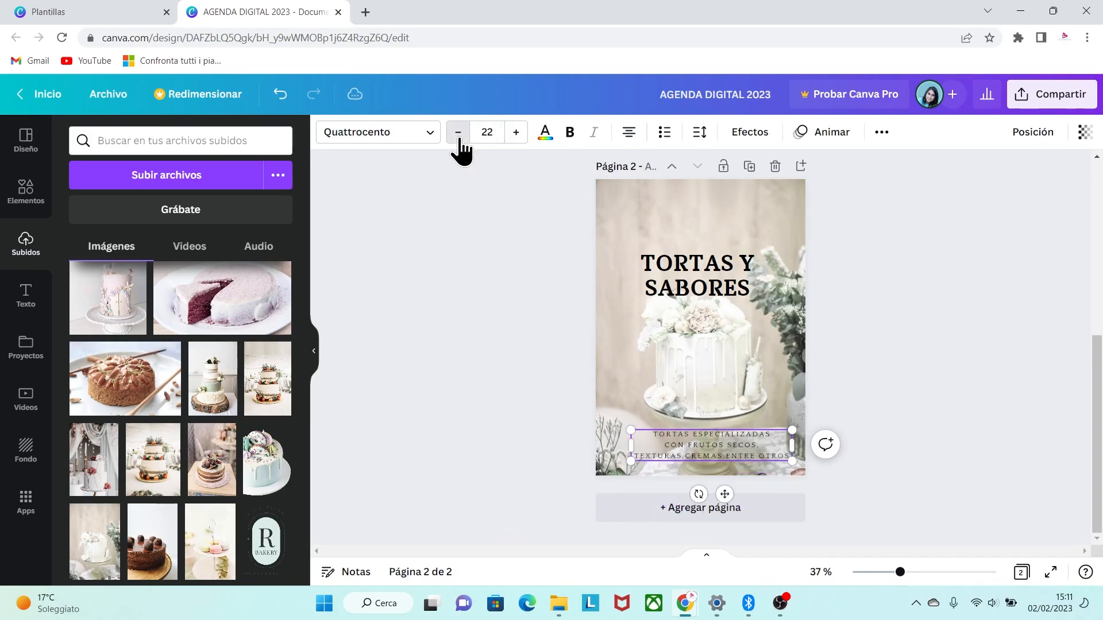
left_click(921, 438)
Move the description text slightly up and left so it sits centred below the cake on page 2.
left_click_drag(709, 435, 704, 428)
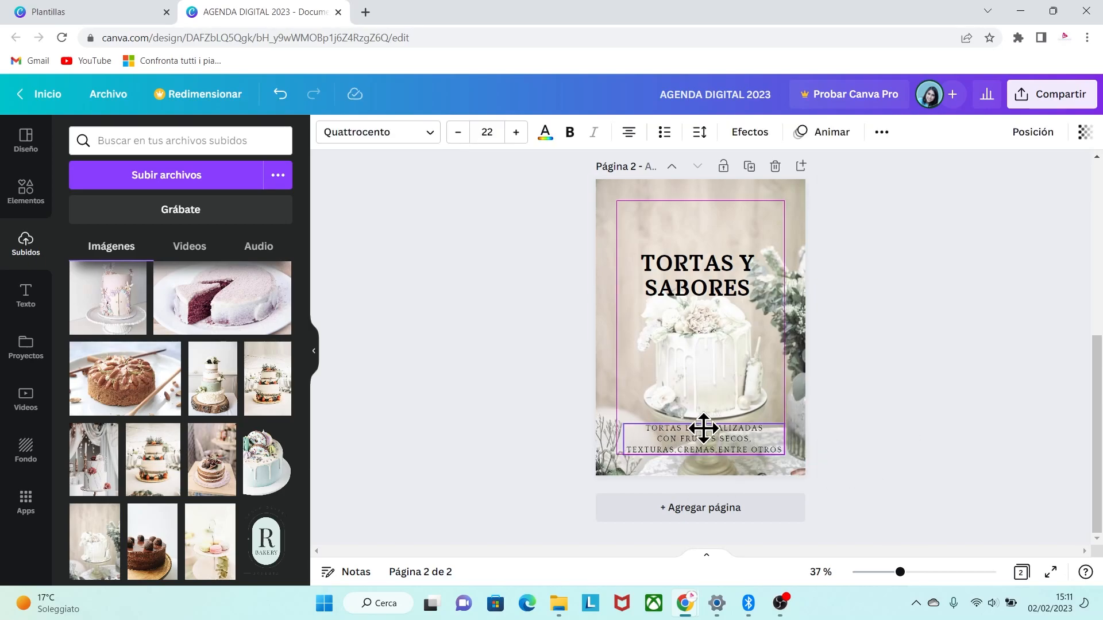
left_click(928, 572)
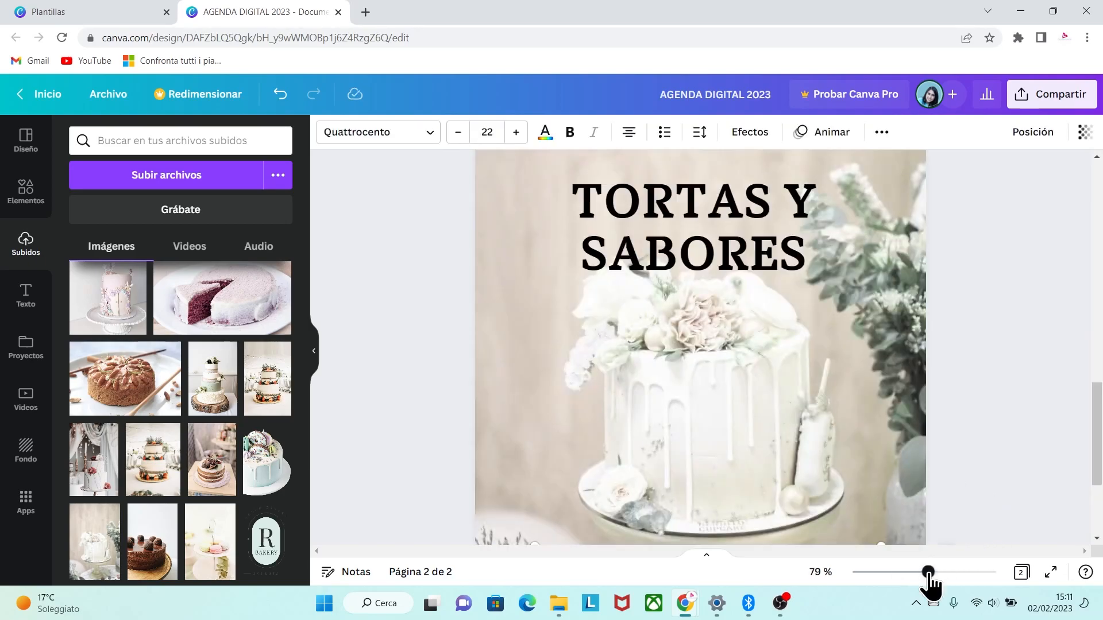
left_click(1098, 366)
left_click_drag(928, 573, 902, 572)
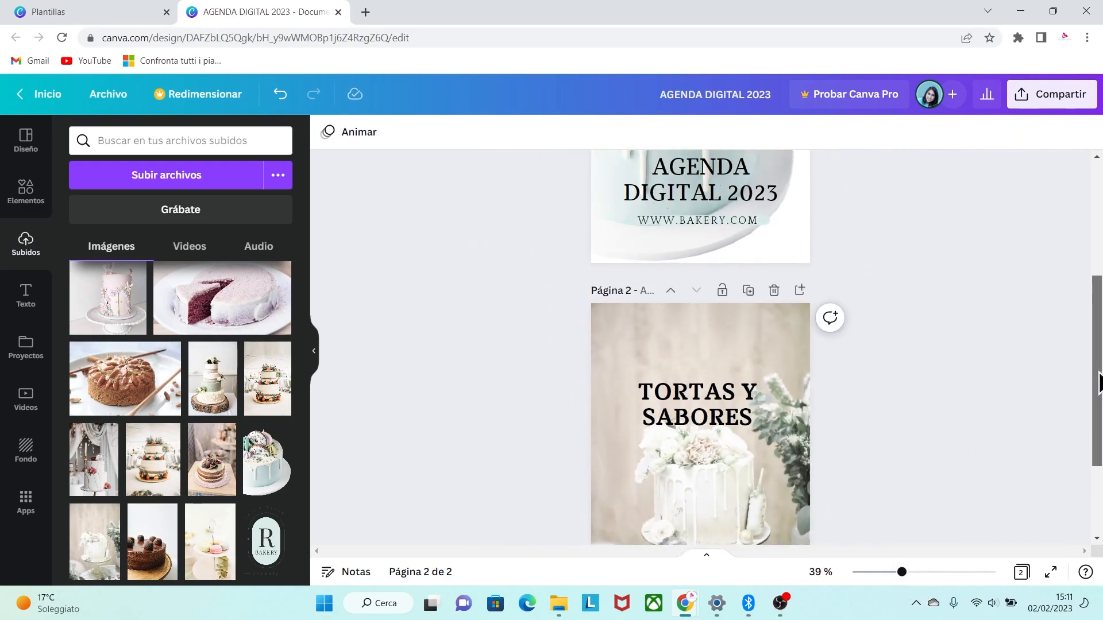
Add the bakery logo to page 2, shrink it and centre it above the title, then adjust the title's position beneath it.
scroll(1098, 382, "down", 3)
left_click_drag(264, 535, 712, 255)
left_click_drag(804, 396, 747, 296)
left_click_drag(716, 228, 700, 204)
left_click(977, 454)
left_click_drag(723, 300, 728, 290)
left_click(971, 343)
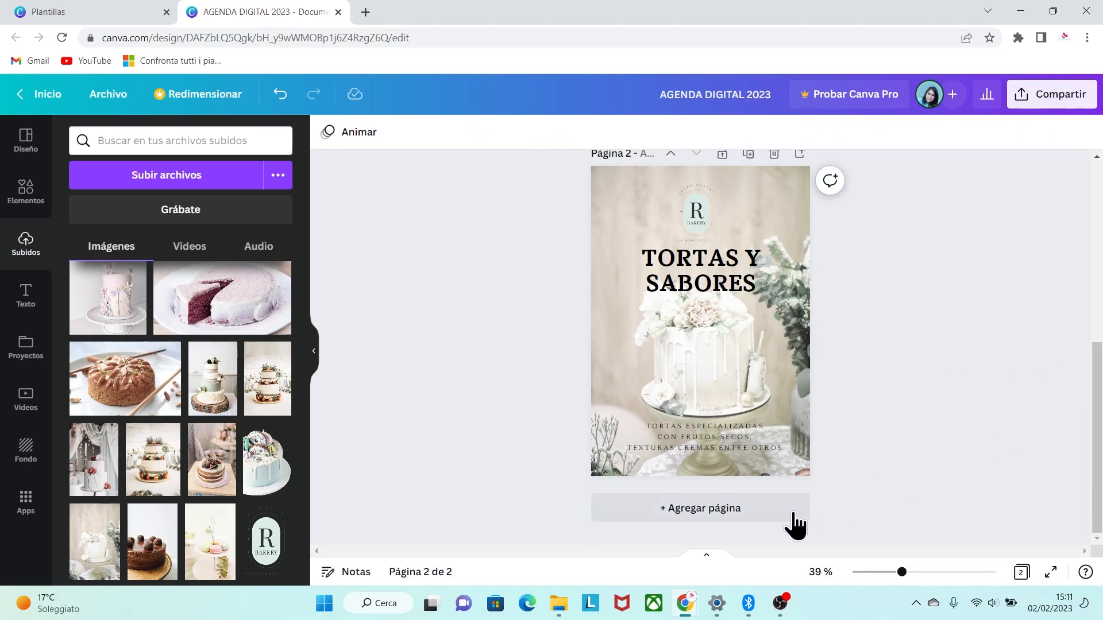
Add a third page, search the elements for "MARCO" and show all the photo frames.
left_click(726, 514)
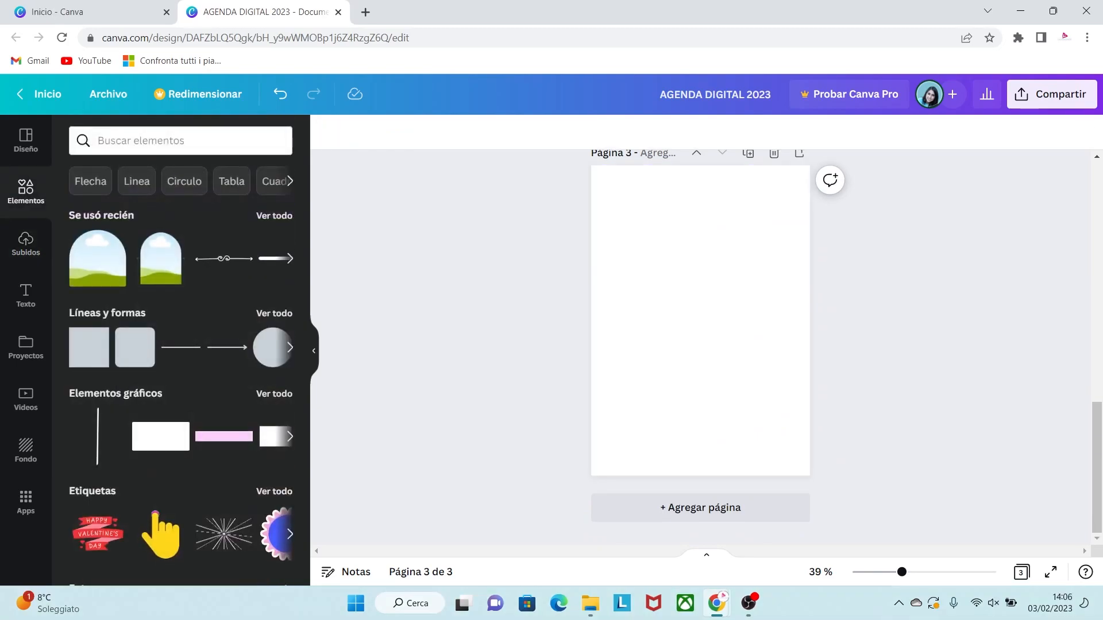
type("MARCO")
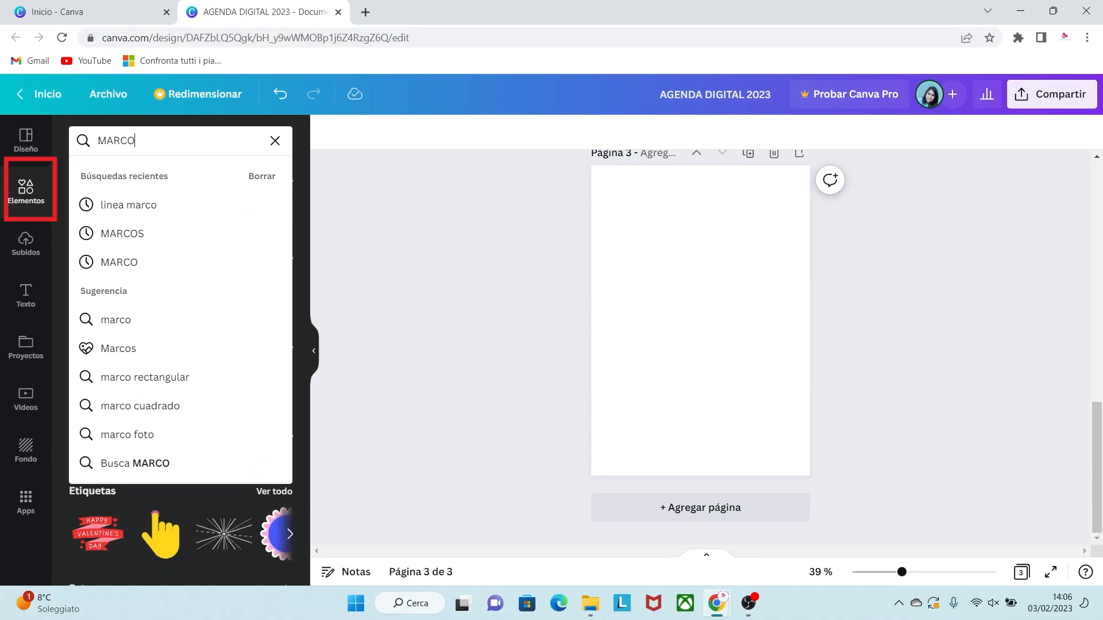
key("Return")
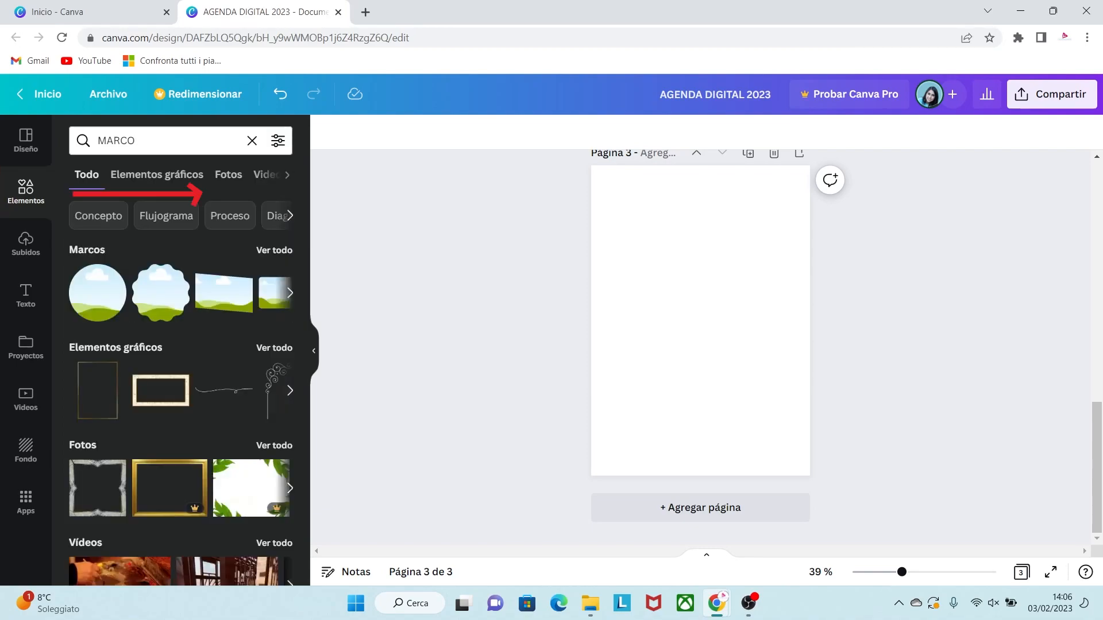
left_click(274, 249)
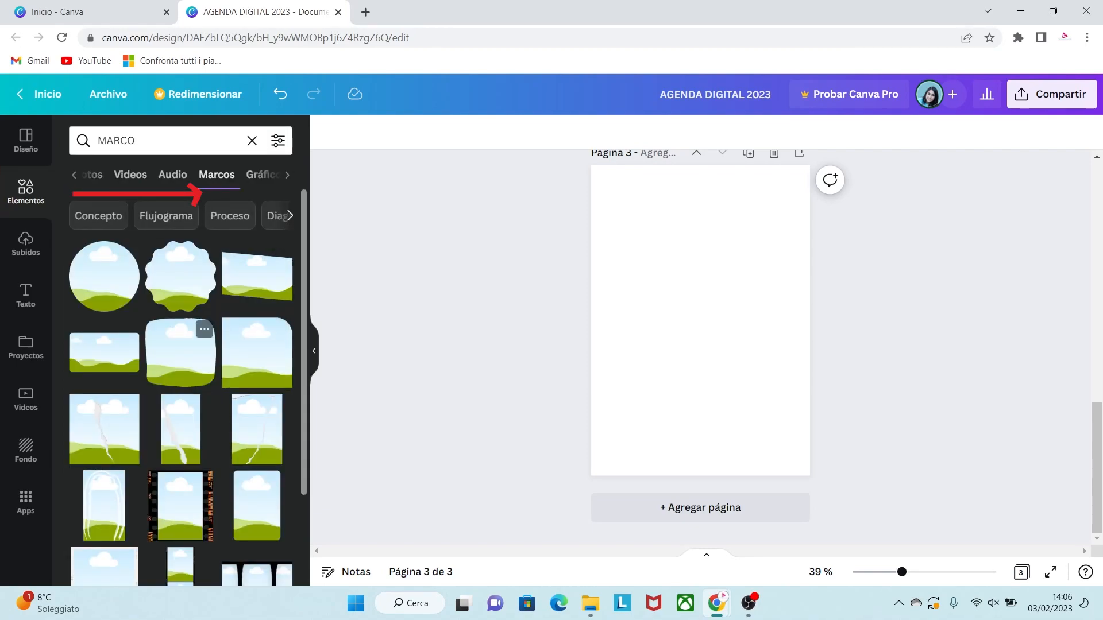
Add the wide arched frame to page 3, make it smaller and place it against the page's right edge near the top.
scroll(181, 387, "down", 10)
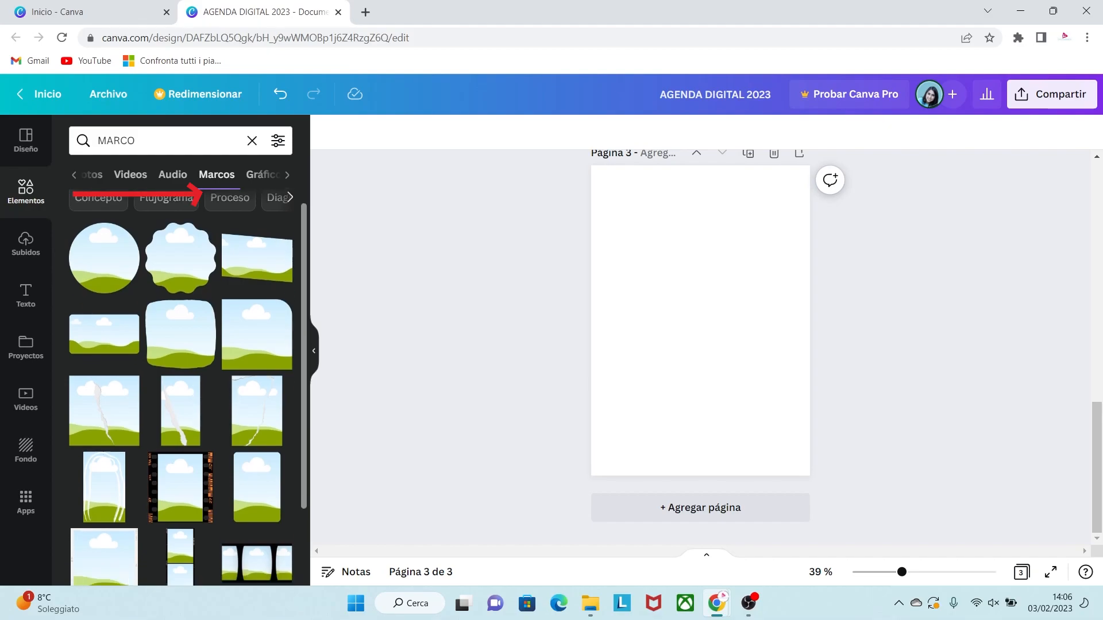
scroll(181, 388, "down", 3)
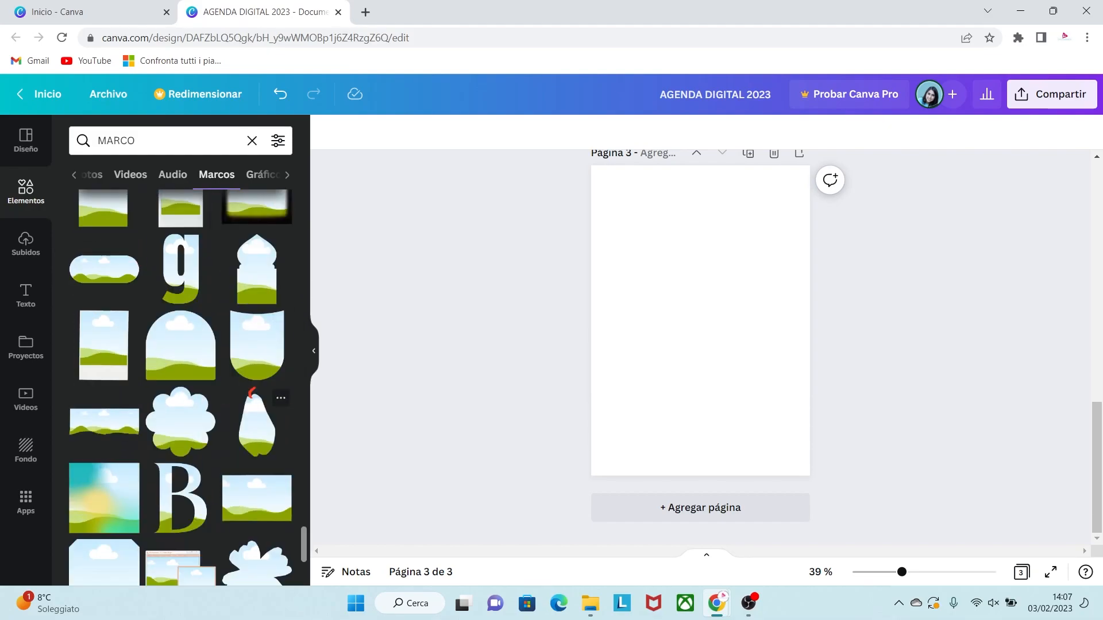
left_click(181, 348)
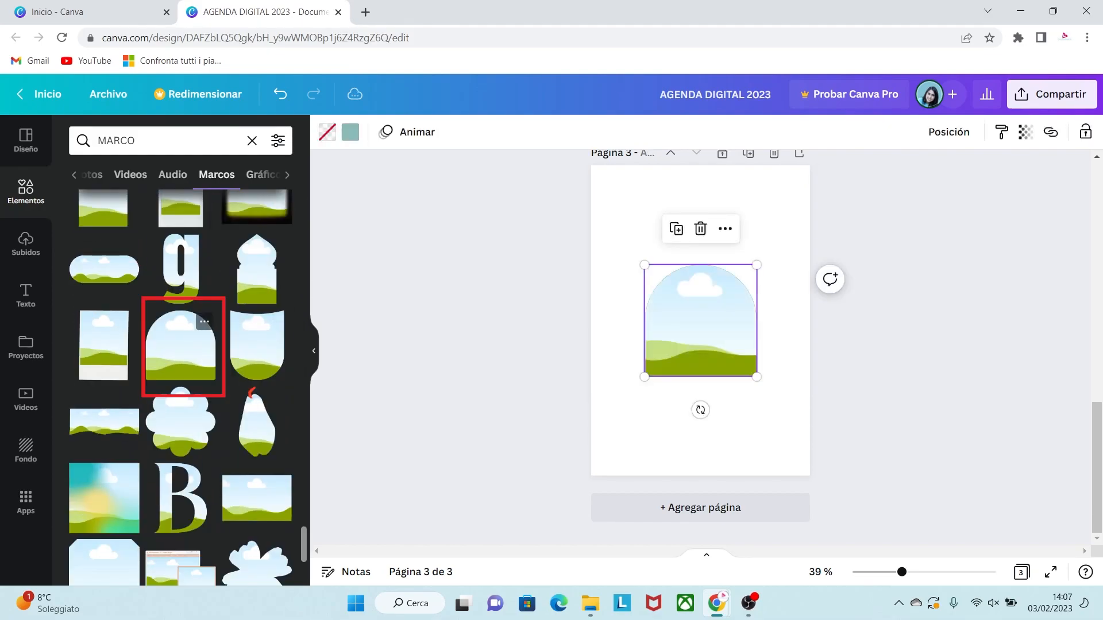
left_click_drag(701, 321, 756, 232)
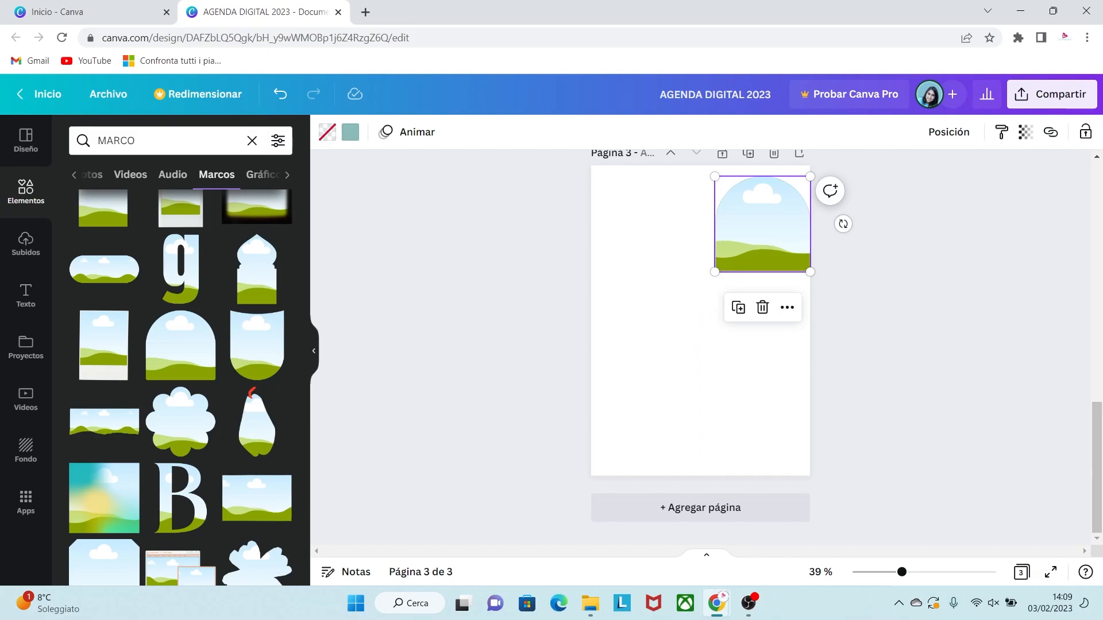
Fill the arched frame with the uploaded chocolate cake photo, then enlarge and reposition the photo inside the frame.
left_click(25, 244)
scroll(181, 424, "down", 1)
scroll(181, 424, "down", 2)
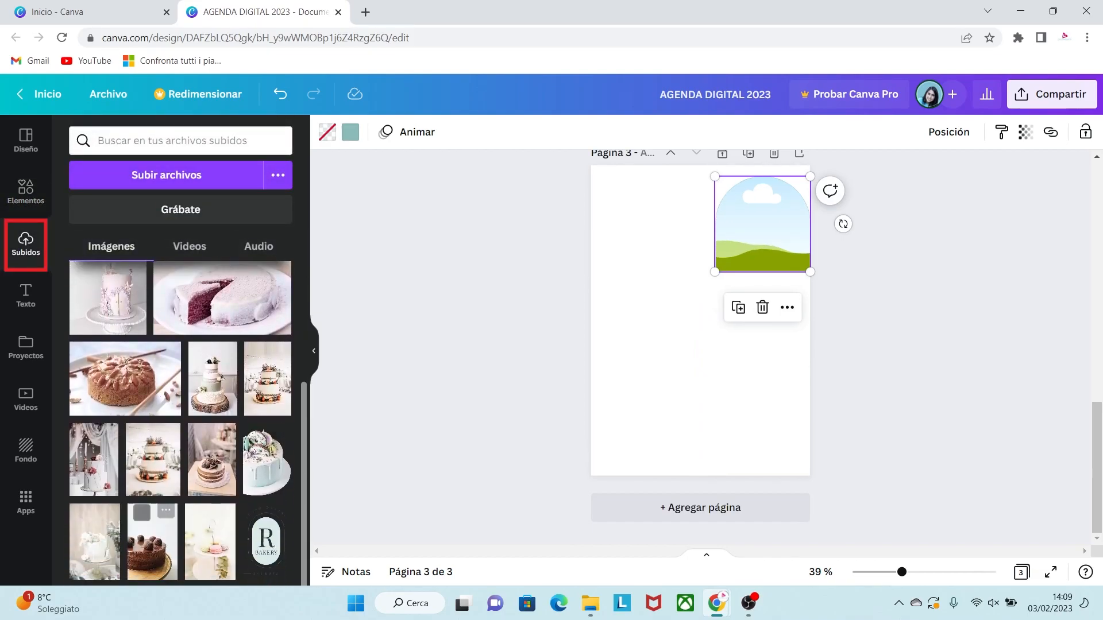
left_click_drag(152, 543, 762, 225)
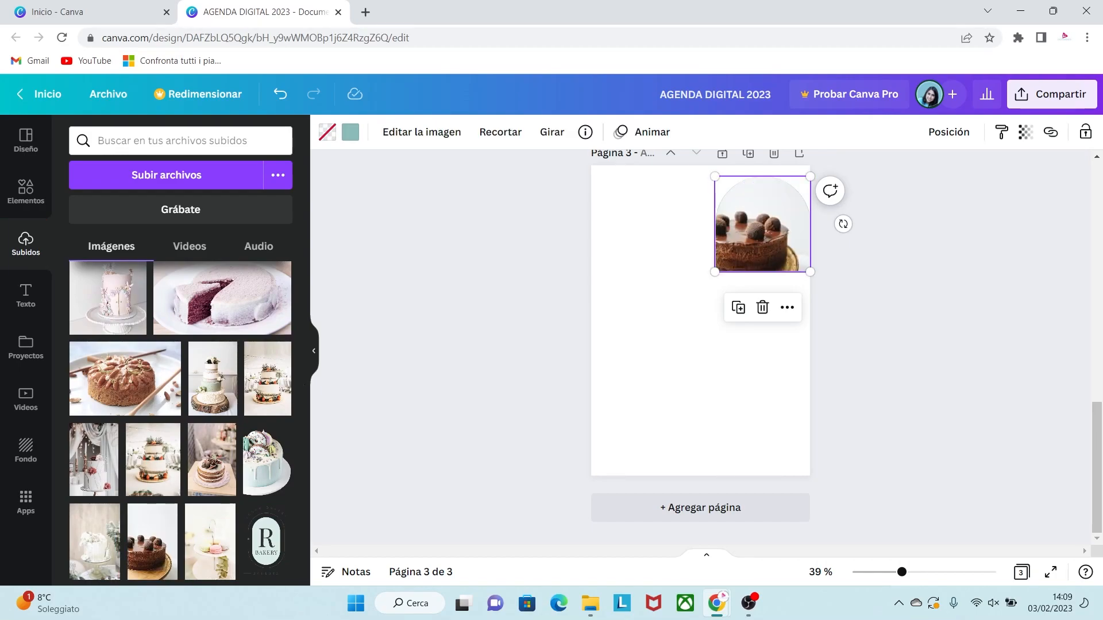
double_click(763, 225)
left_click_drag(810, 295, 833, 306)
left_click_drag(773, 241, 772, 233)
key("Return")
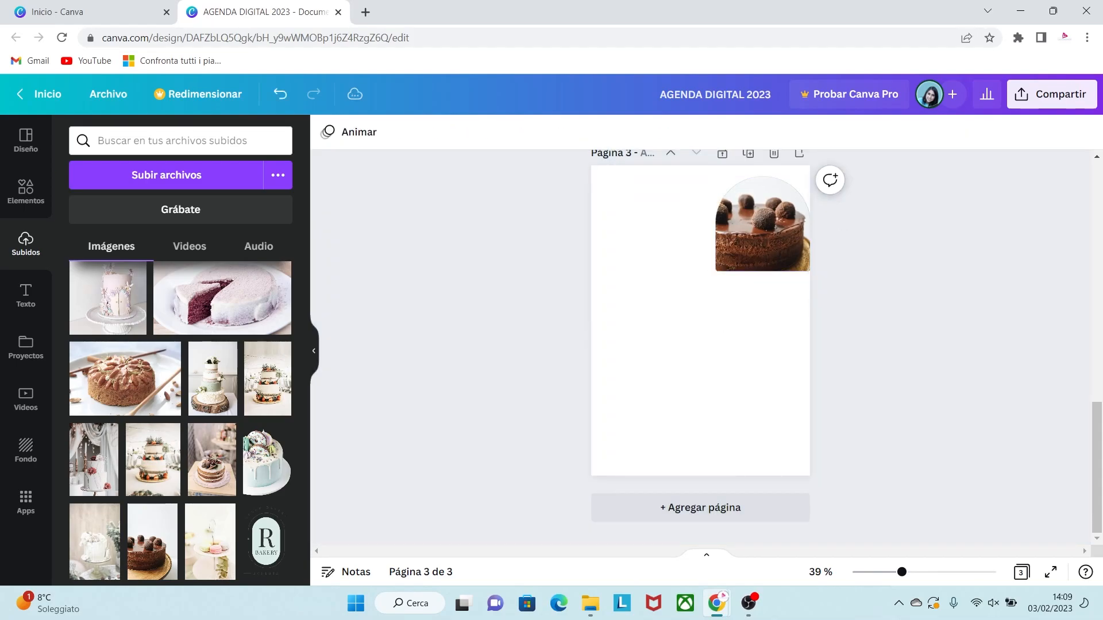
Search the elements for "LINEAS" and limit the results to graphics.
left_click(26, 192)
left_click_drag(136, 142, 95, 141)
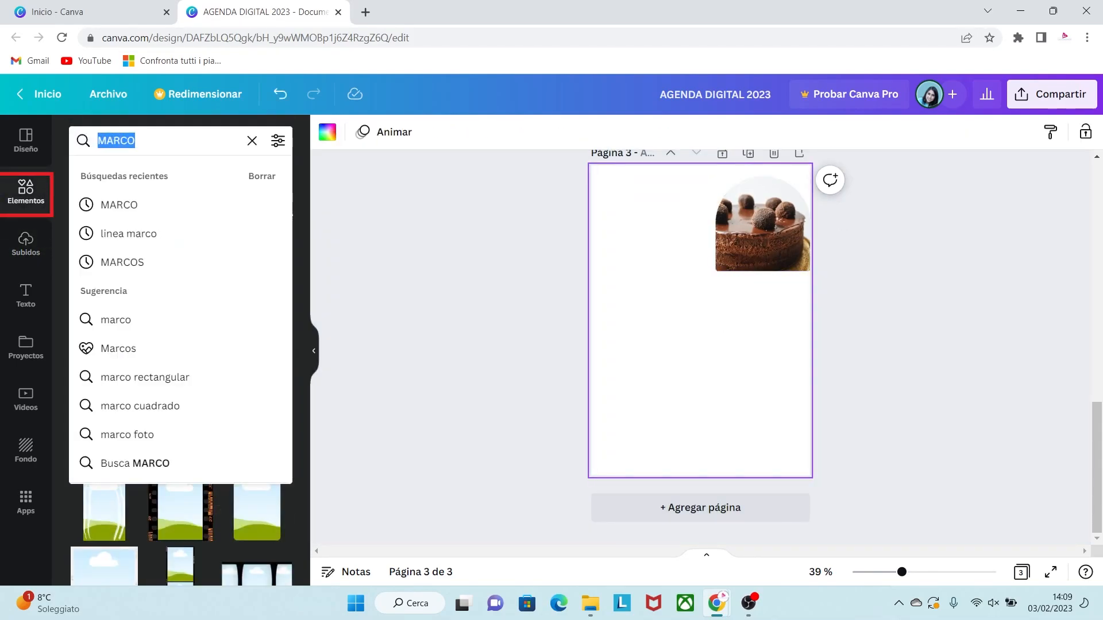
type("l")
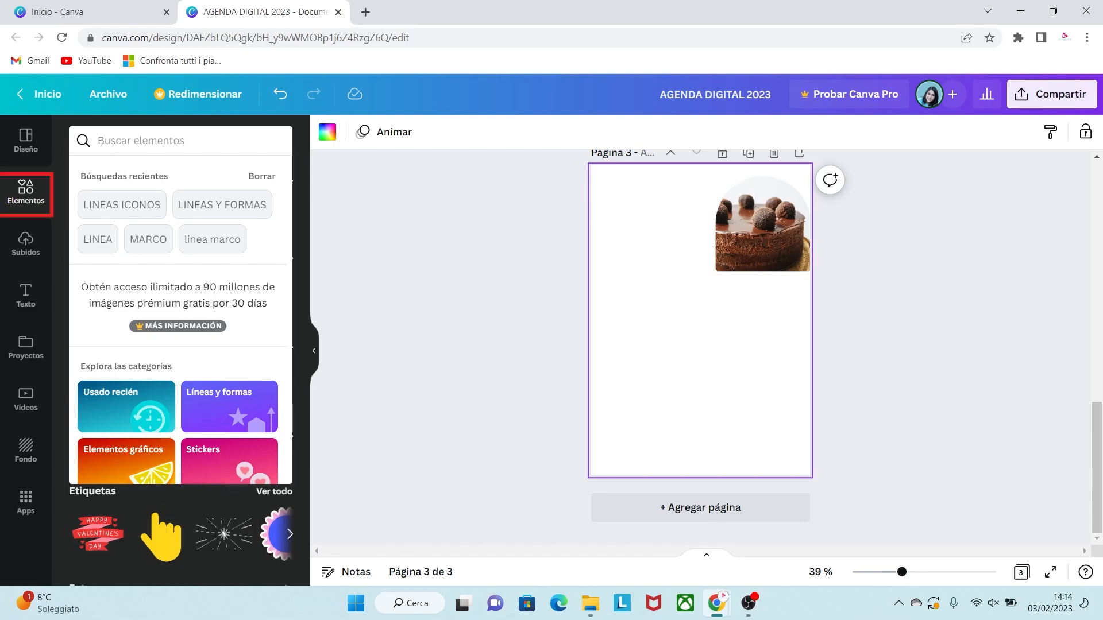
type("LINEAS")
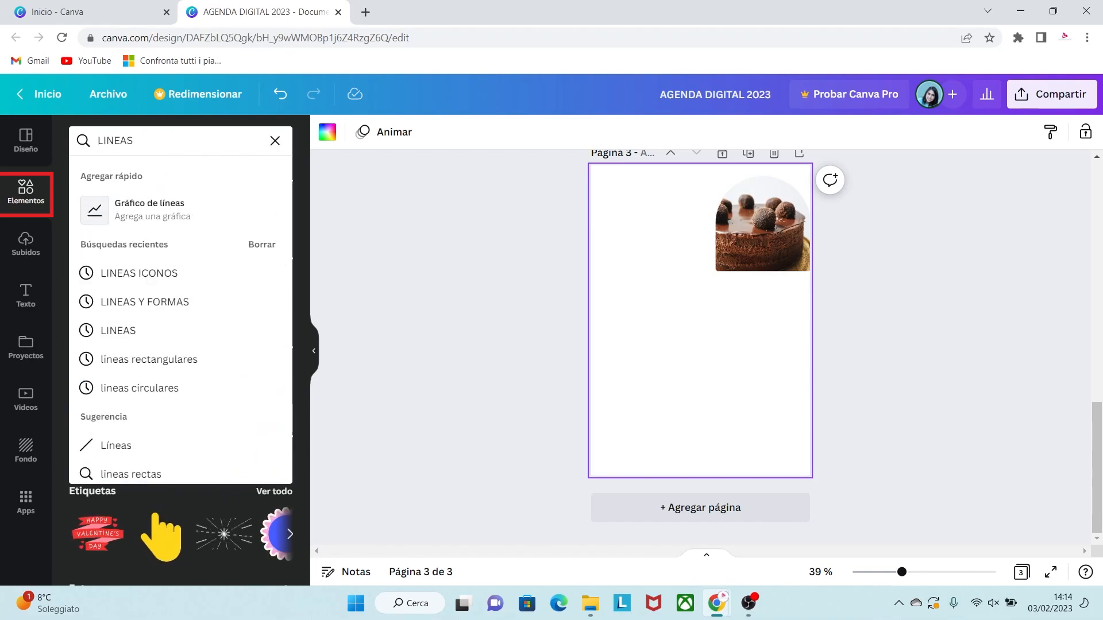
key("Return")
left_click(156, 175)
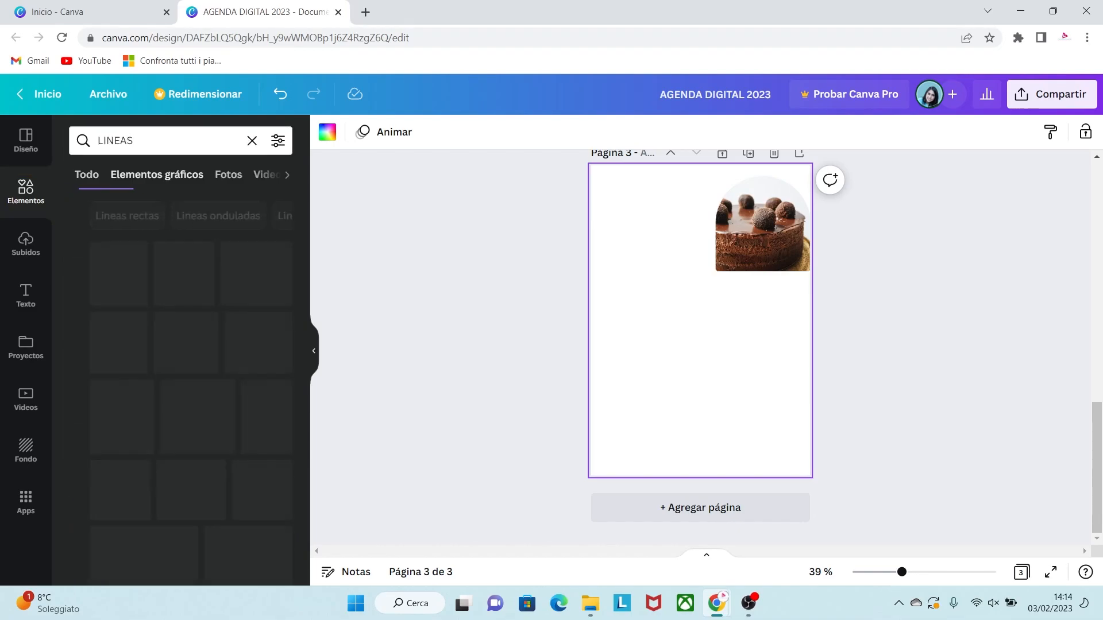
Add the double-arrow line with a central curl to page 3, place it beside the cake photo and colour it brand-palette teal.
scroll(181, 384, "down", 4)
scroll(181, 385, "down", 10)
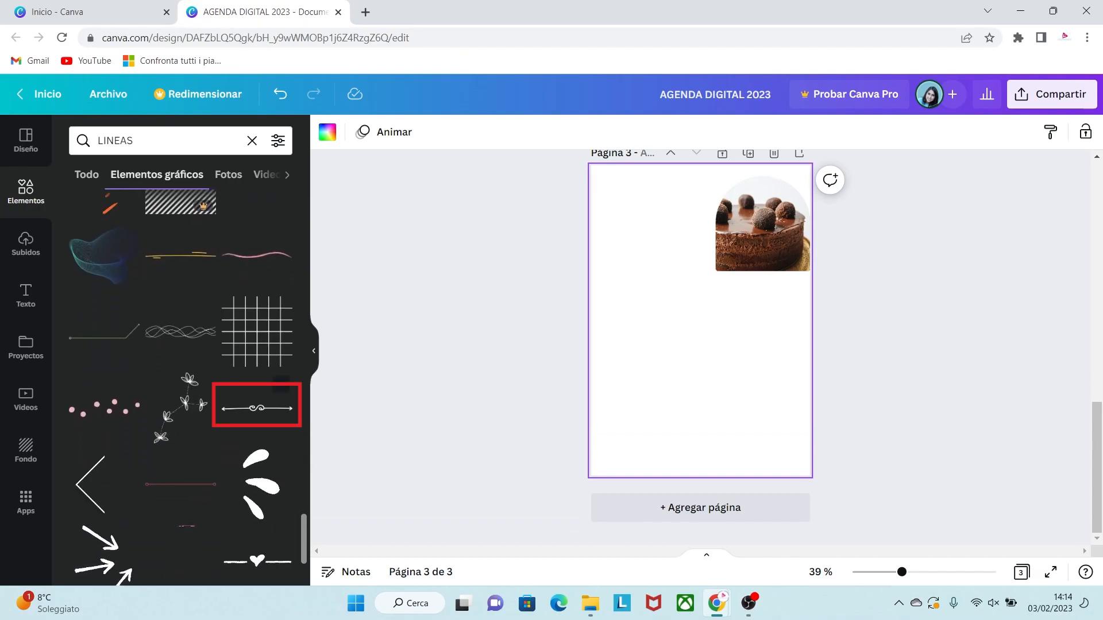
left_click(257, 409)
left_click_drag(700, 321, 651, 220)
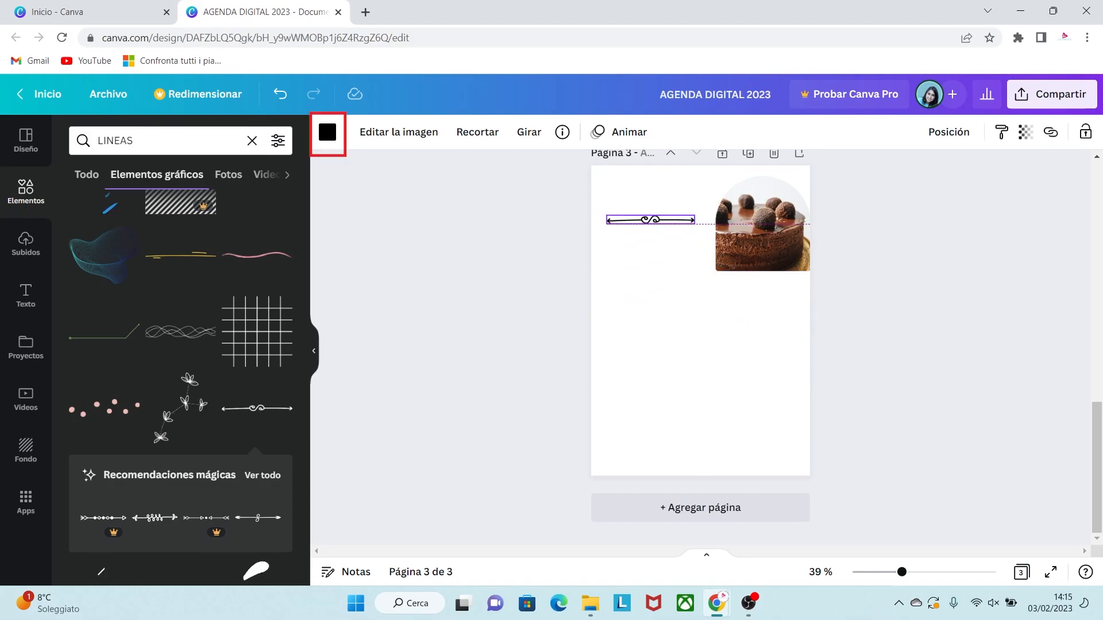
left_click(327, 132)
left_click(83, 316)
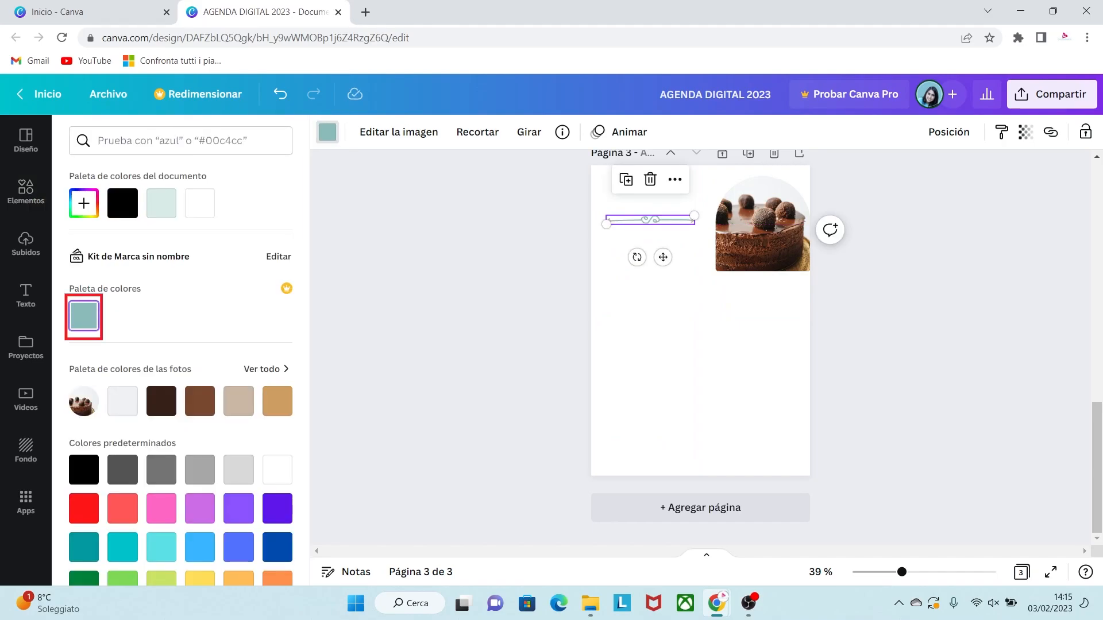
Add the thick rounded line at the page's left edge, level with the photo's lower edge, and colour it brand-palette teal.
left_click(26, 191)
scroll(180, 379, "down", 1)
left_click(104, 435)
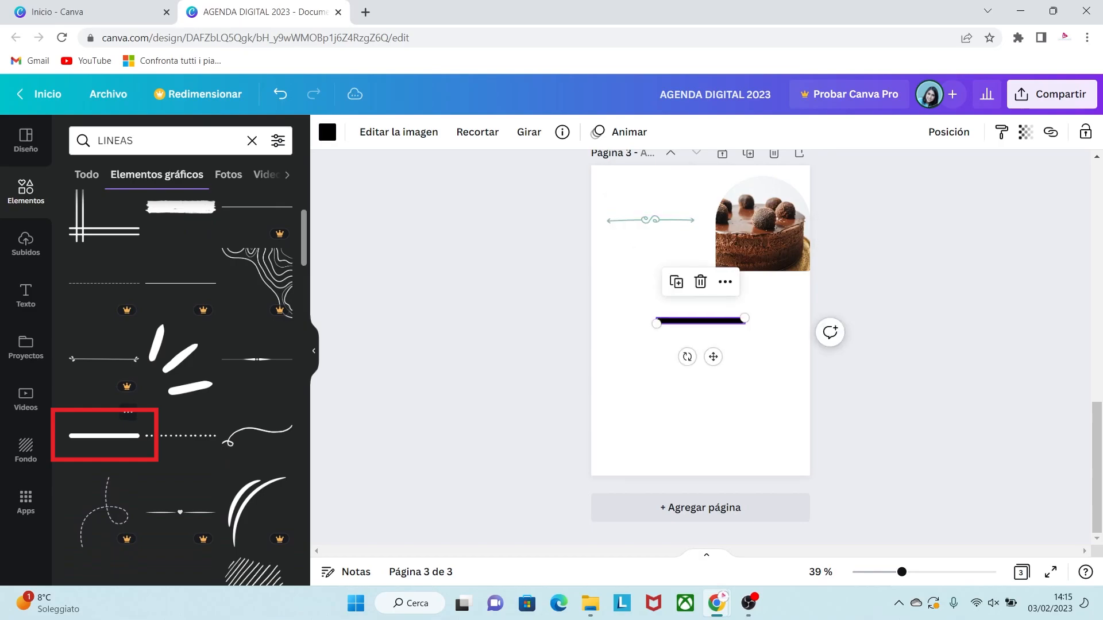
left_click_drag(695, 320, 628, 268)
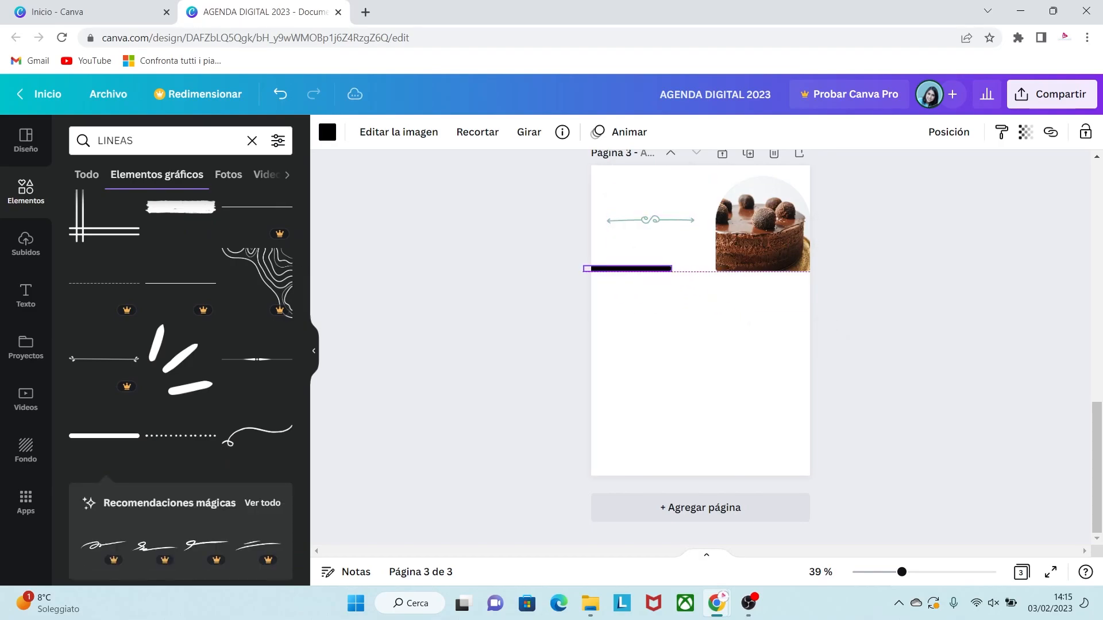
left_click(327, 132)
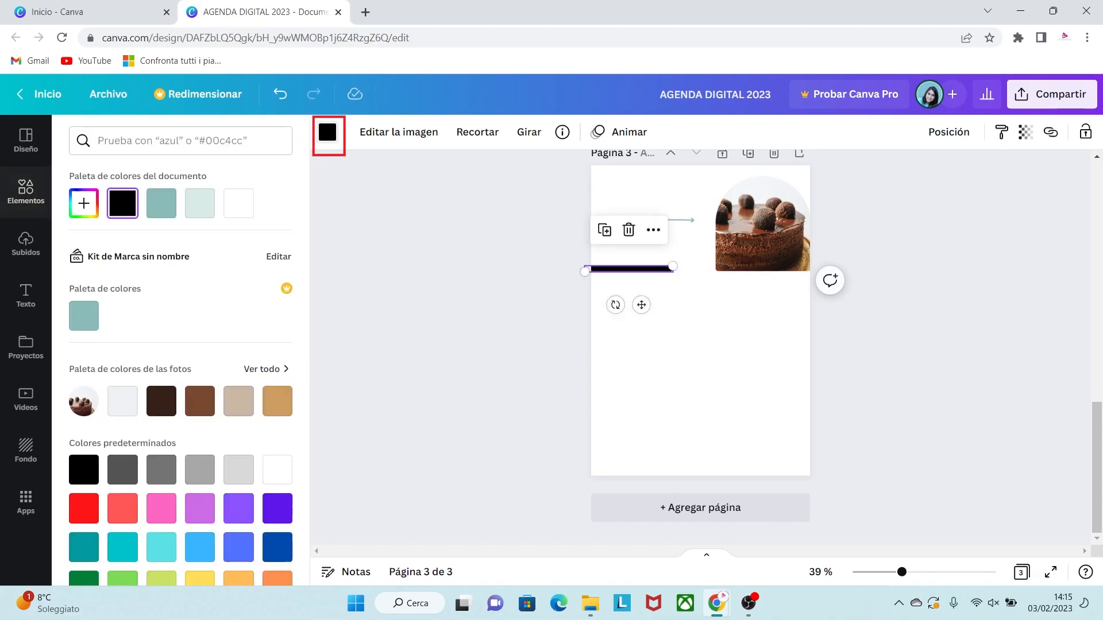
left_click(84, 316)
Search the elements for "LINEA", add the plain Línea shape and colour it with the document palette's pale mint.
left_click(25, 192)
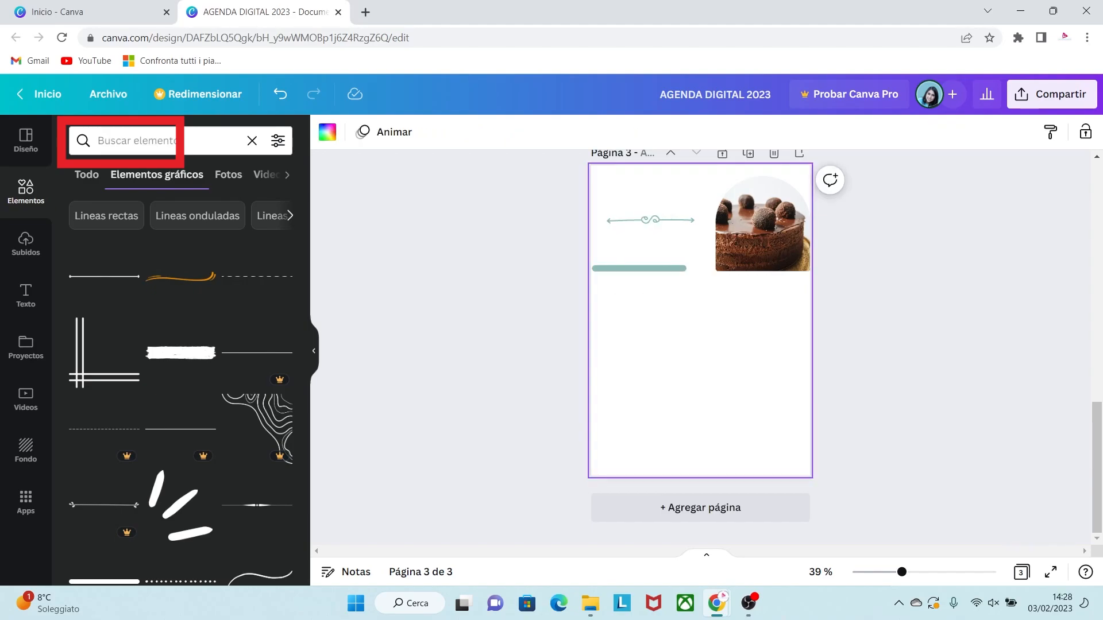
left_click(132, 141)
type("LINEA")
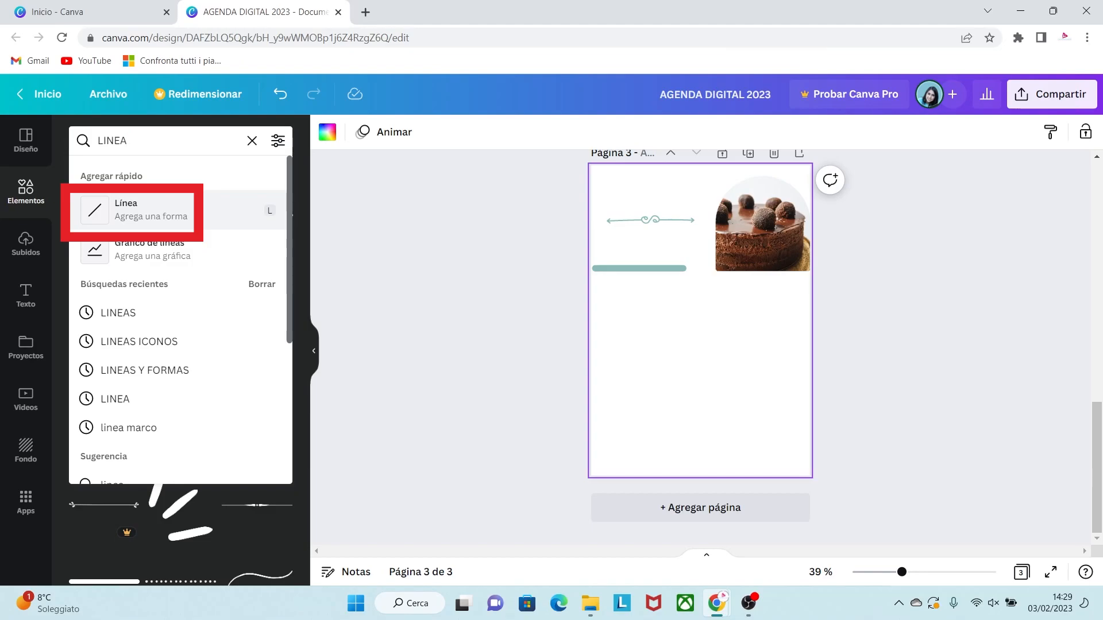
left_click(132, 210)
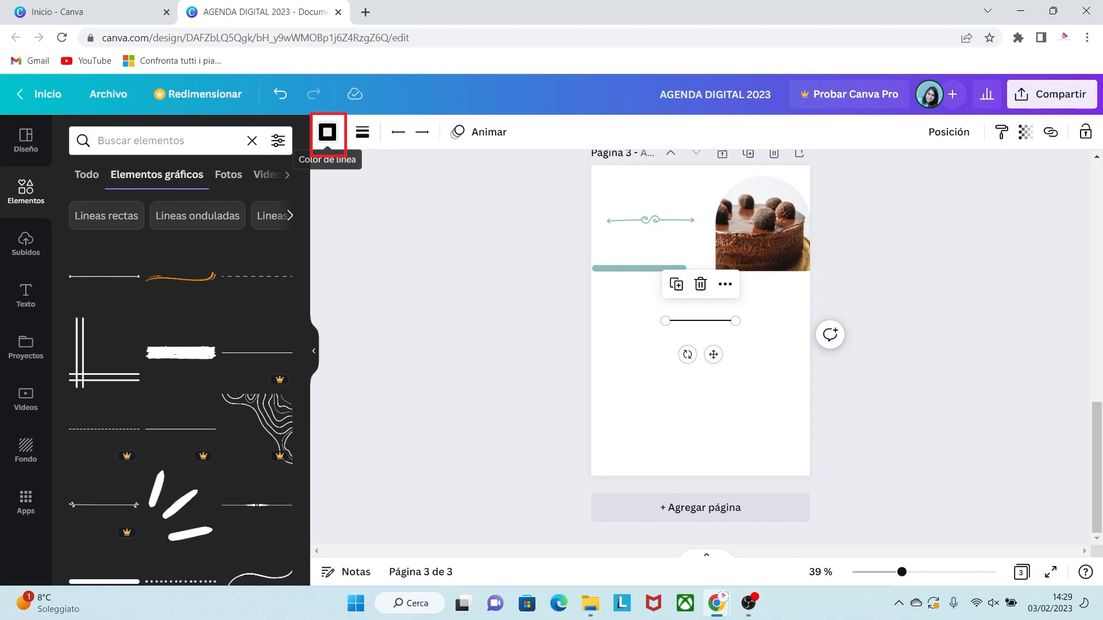
left_click(328, 132)
left_click(200, 203)
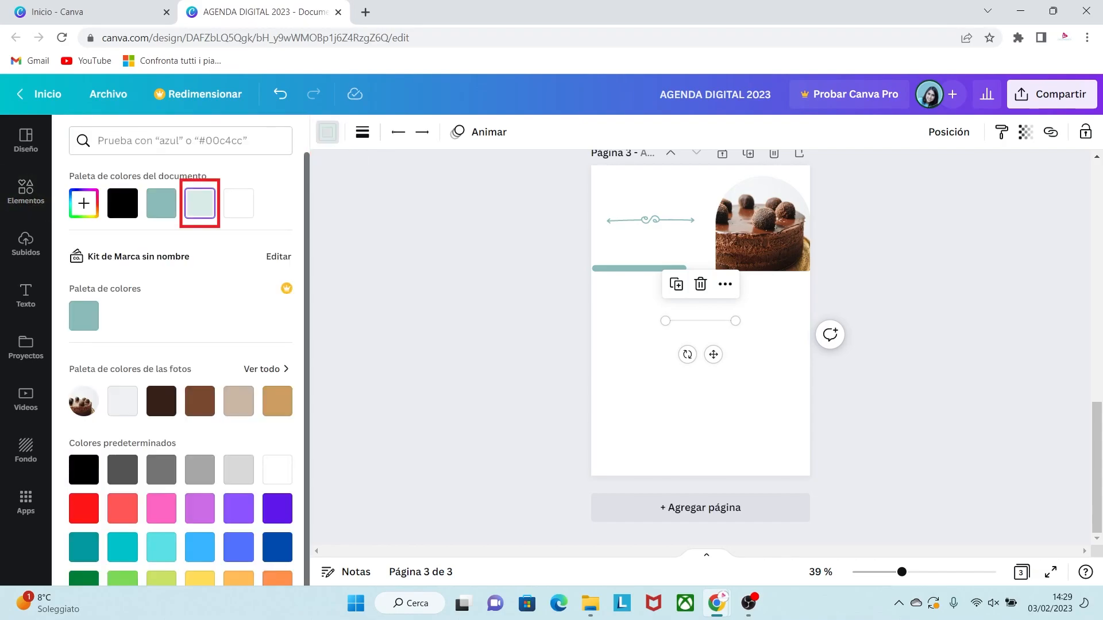
Make the plain line dotted with rounded ends and give its right end a filled circle.
left_click(362, 132)
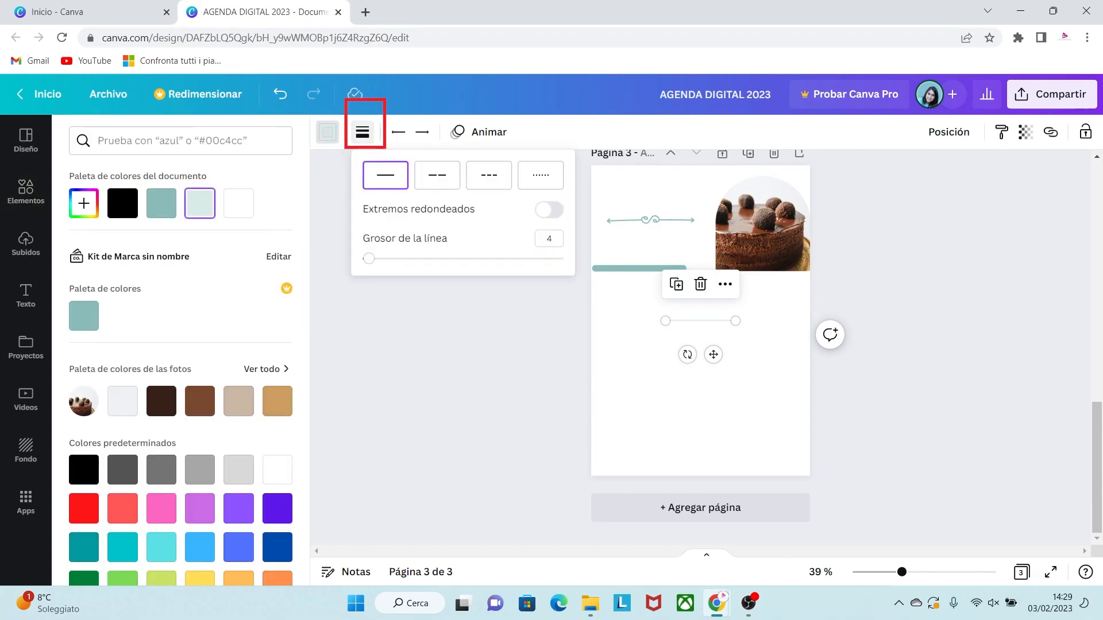
left_click(541, 174)
left_click(550, 210)
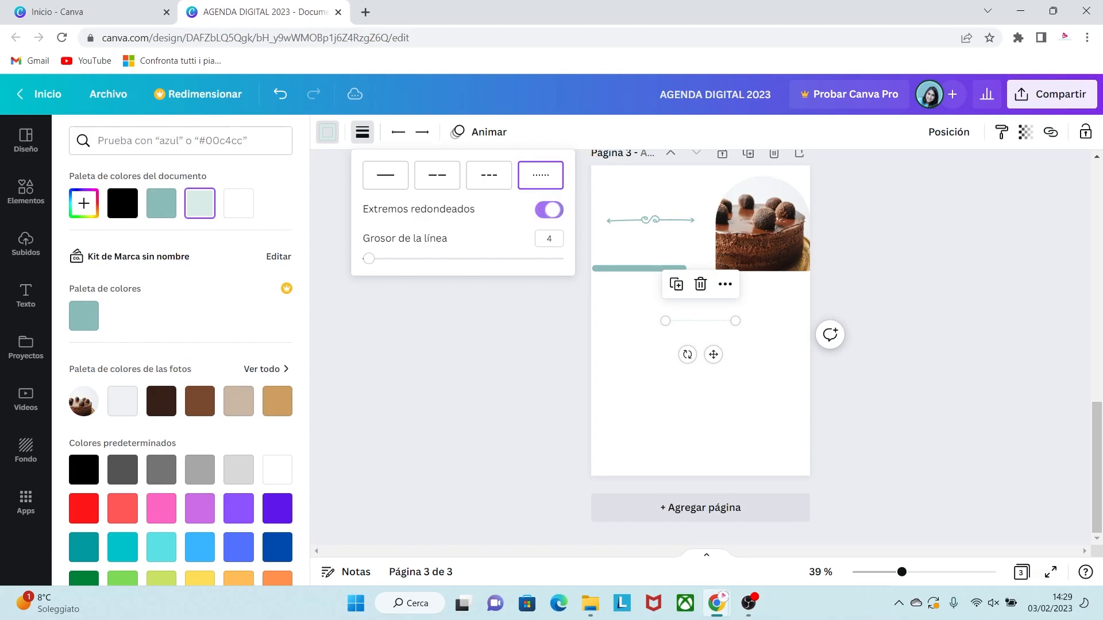
left_click(422, 132)
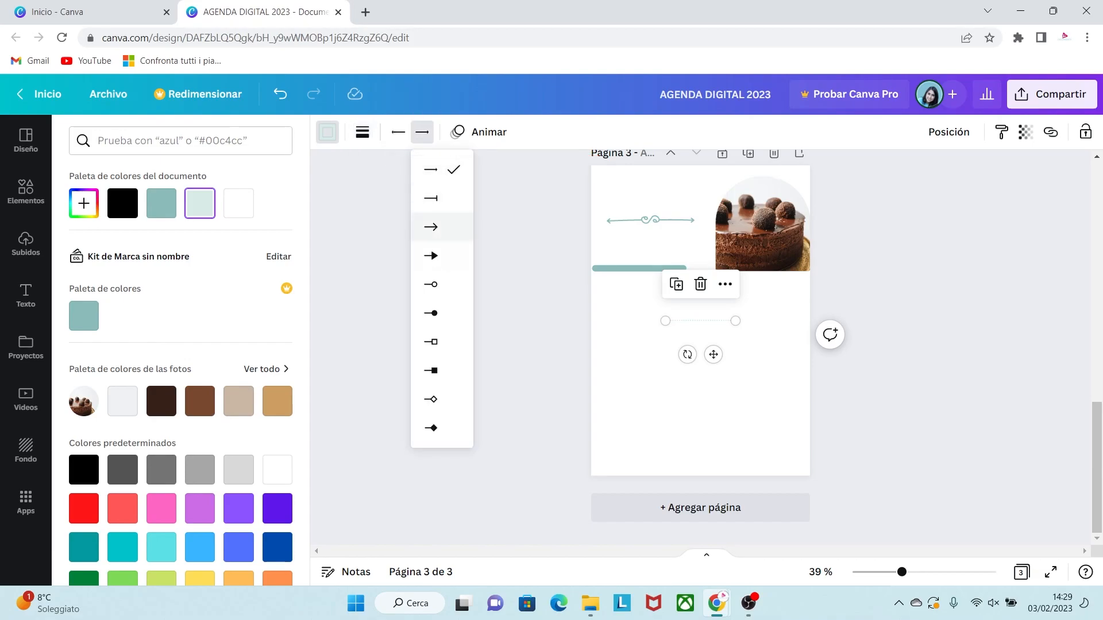
left_click(431, 314)
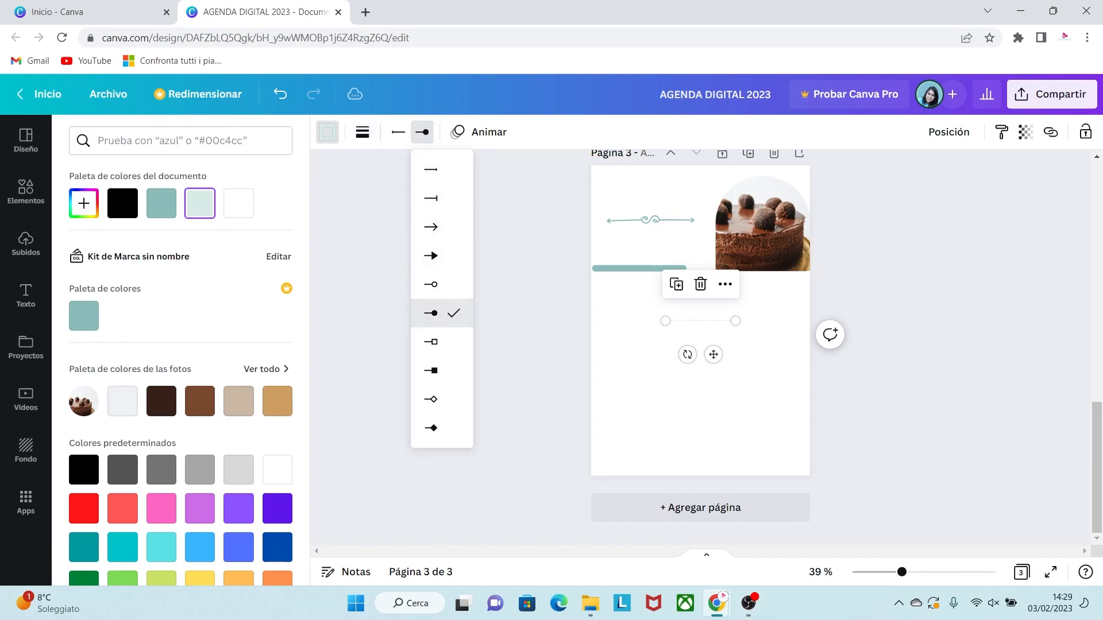
Lengthen the dotted line and place it from the thick teal bar's end across the photo's lower edge.
left_click_drag(735, 321, 788, 320)
left_click_drag(740, 355, 751, 301)
left_click(363, 133)
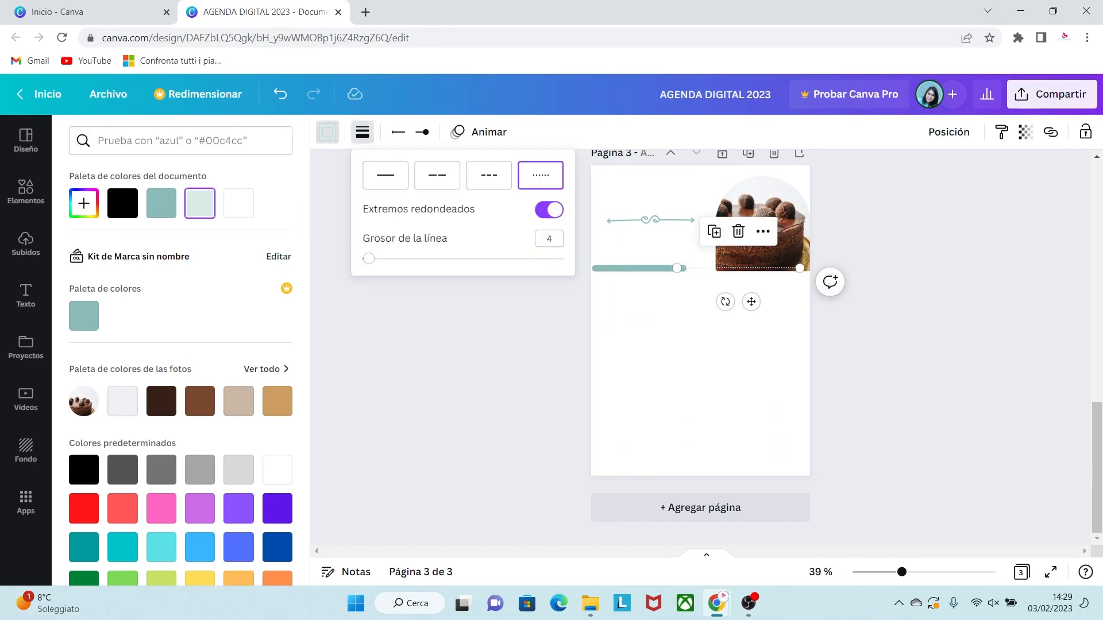
left_click(619, 309)
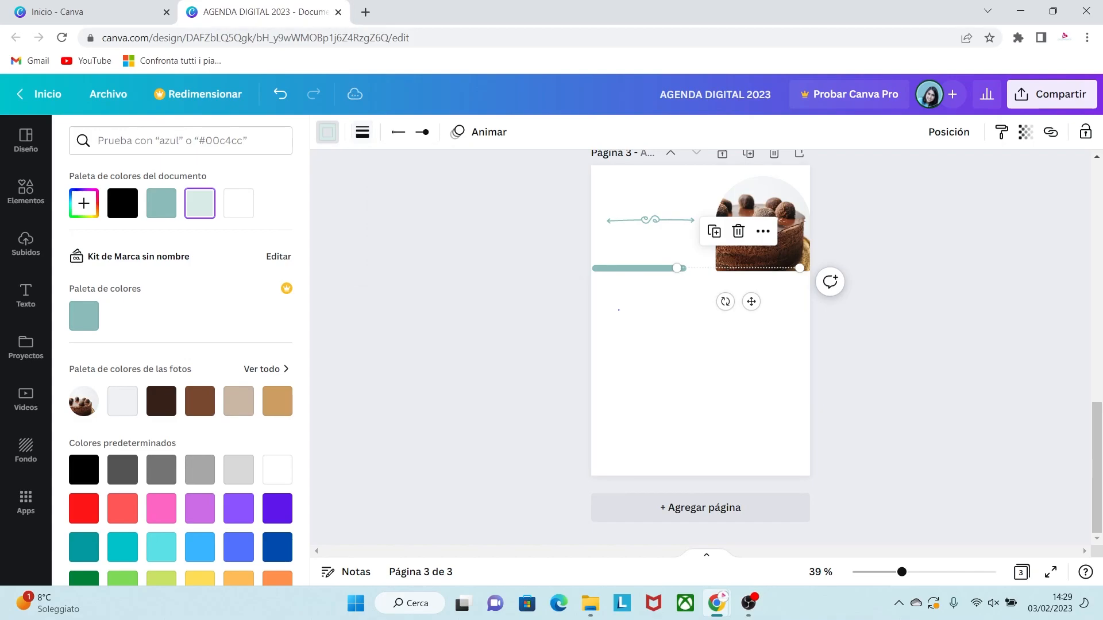
left_click(730, 342)
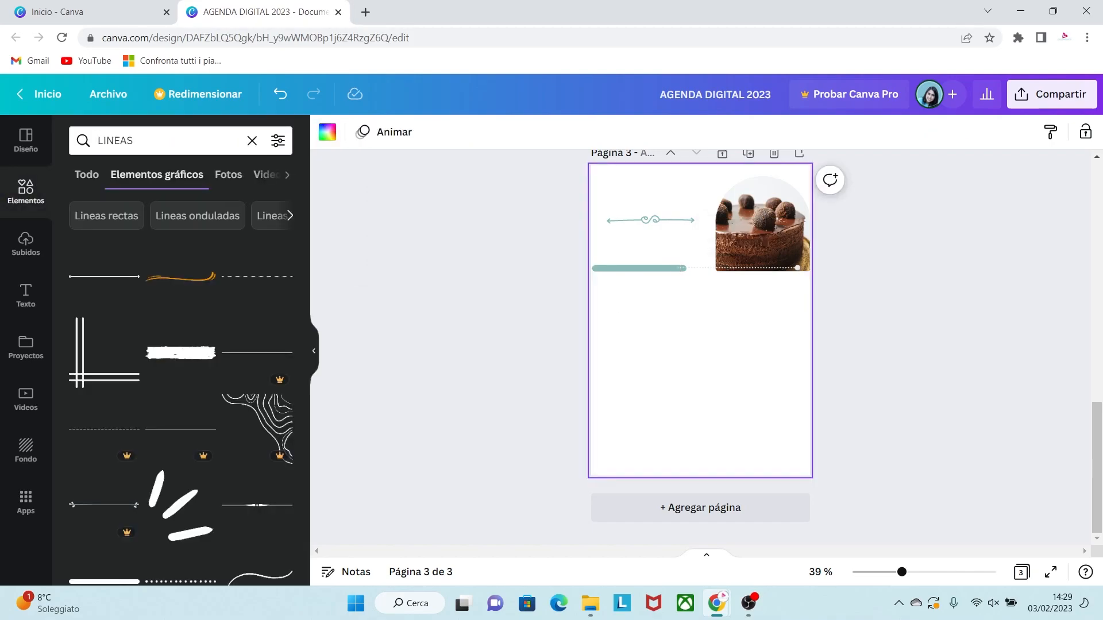
Adjust the dotted line and the thick teal bar so the bar starts at the page's left edge and meets the dots.
left_click(922, 573)
left_click_drag(1097, 467, 1096, 431)
left_click_drag(766, 413, 774, 412)
left_click_drag(603, 414, 587, 412)
left_click_drag(660, 412, 674, 411)
right_click(645, 412)
left_click(712, 437)
left_click(666, 477)
Nudge the thick teal bar down level with the dotted line and move the ornamental arrow line slightly higher.
left_click(603, 411)
key("Down")
key("Down")
key("Down")
key("Down")
left_click(614, 471)
left_click_drag(613, 330, 613, 308)
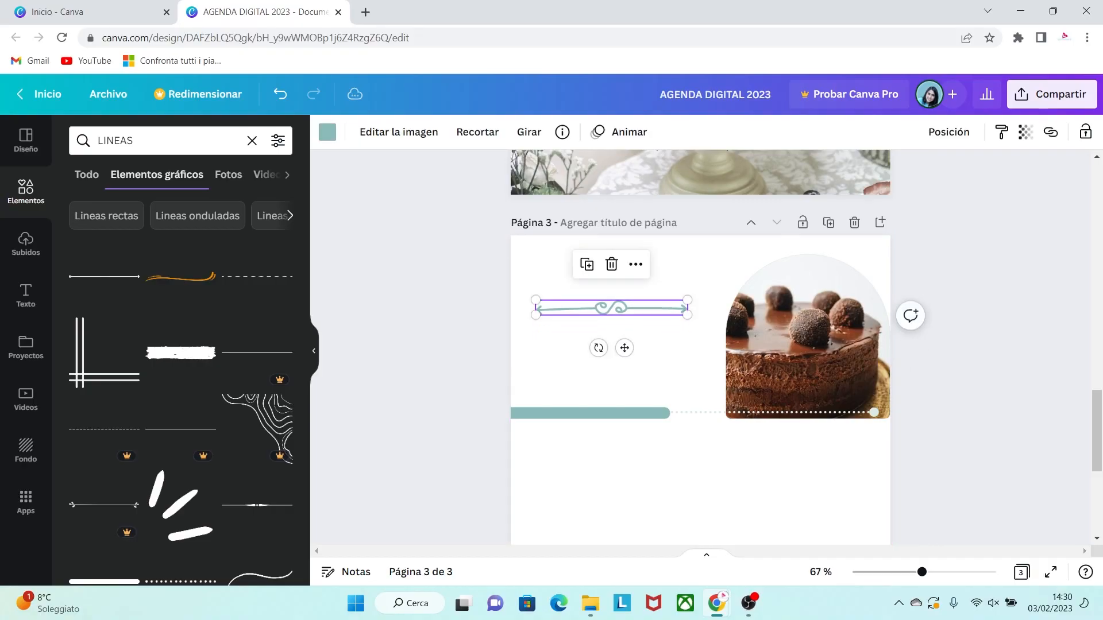
Add the "EMPLEADO DEL MES / DIPLOMA" text combination to page 3 and delete its "EMPLEADO DEL MES" line.
left_click(25, 295)
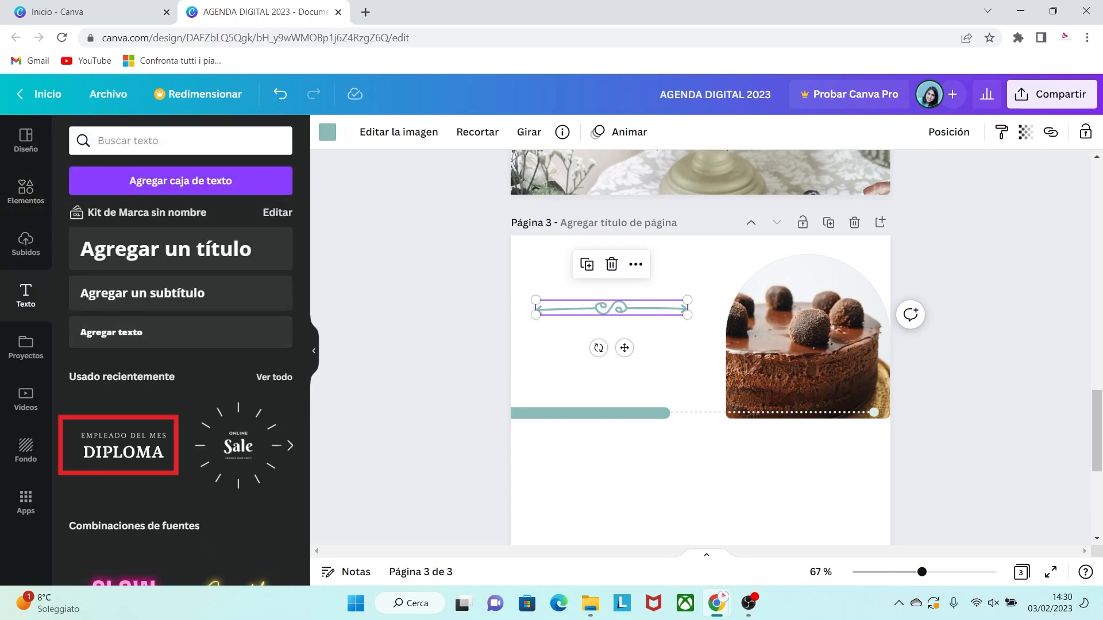
left_click(123, 445)
left_click(701, 475)
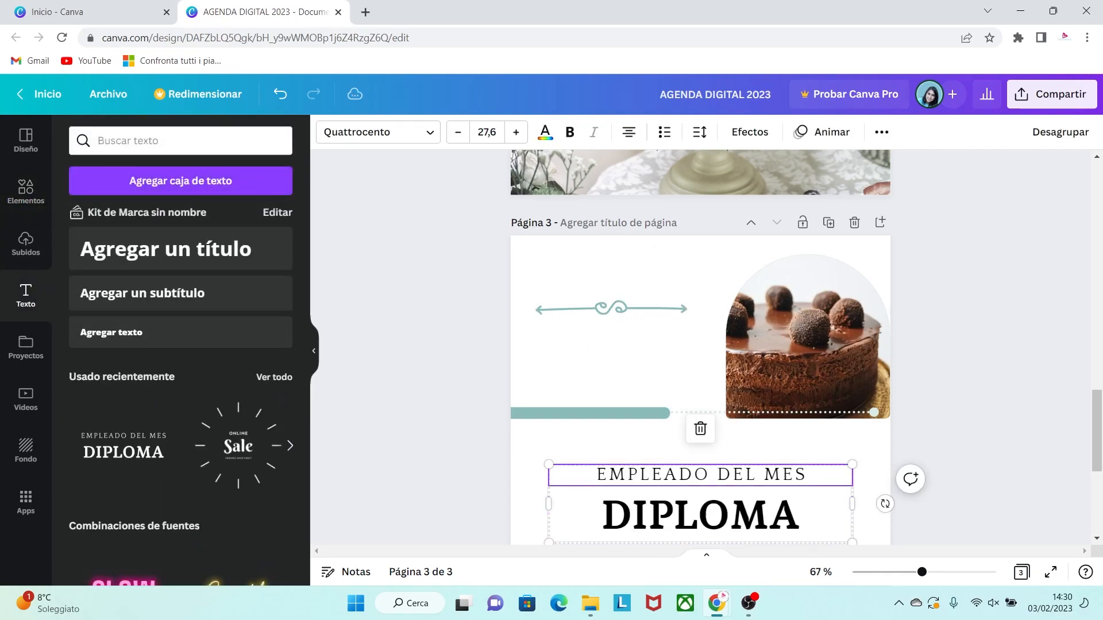
left_click(700, 429)
Replace "DIPLOMA" with "CHOCOLATE", then shrink the title and place it just above the ornamental arrow line.
left_click(797, 517)
left_click(798, 518)
left_click_drag(798, 517, 601, 517)
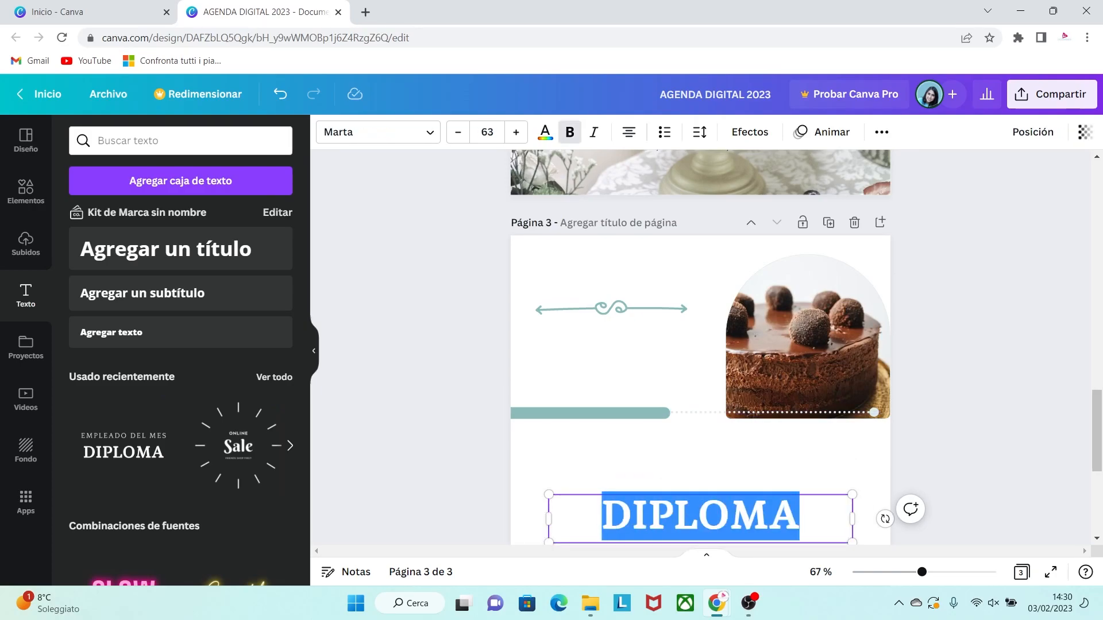
key("BackSpace")
type("CHOCOLATE")
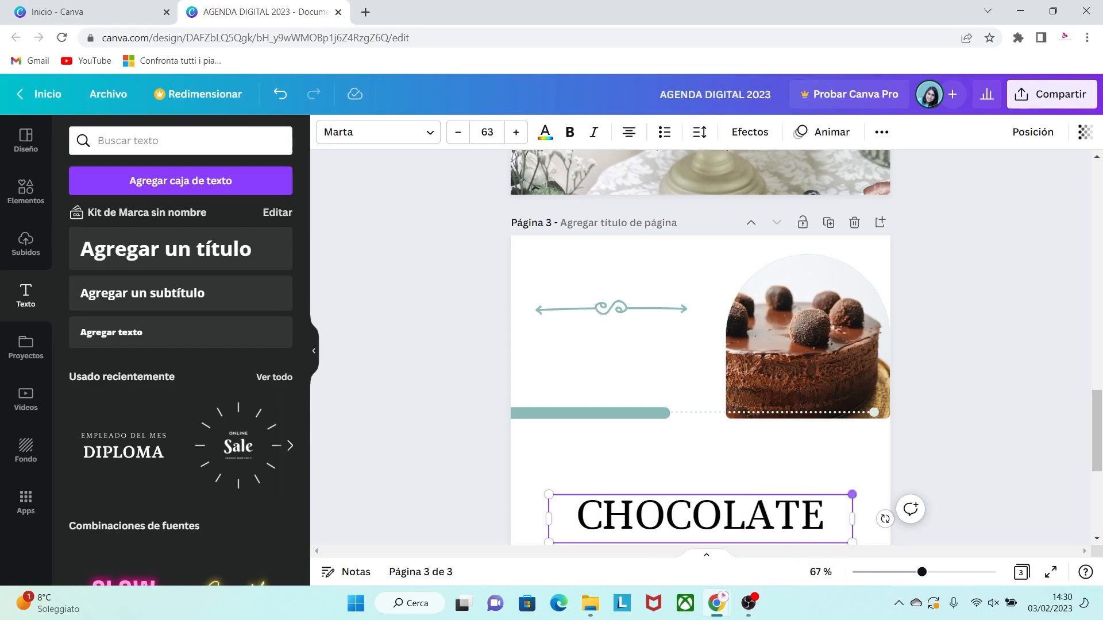
left_click_drag(852, 494, 682, 522)
left_click_drag(618, 531, 667, 289)
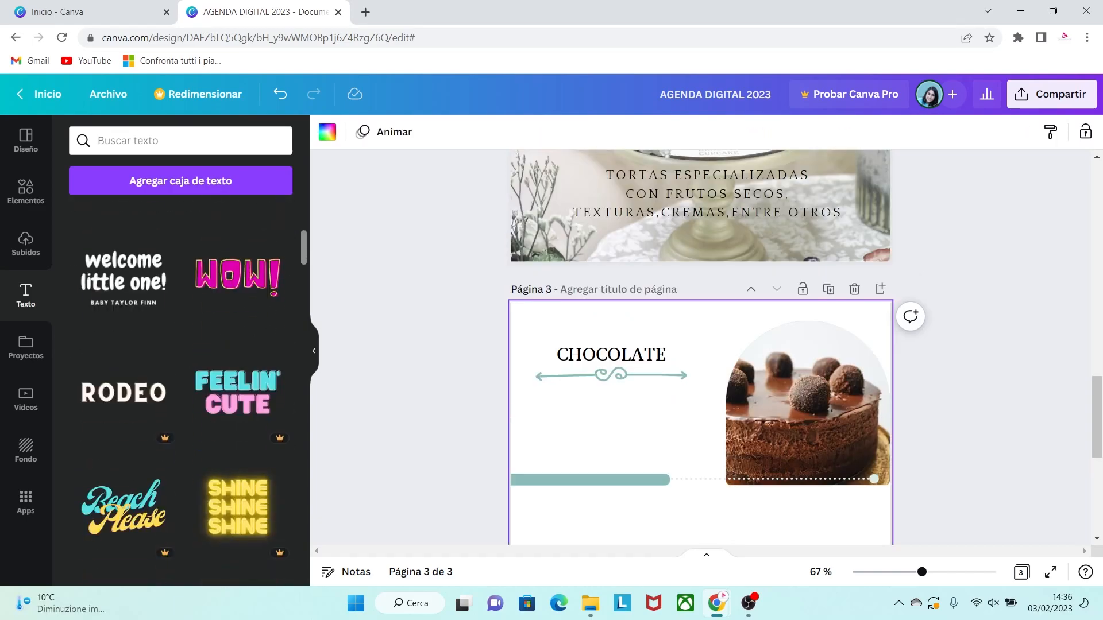
Add the "brunch" text combination to page 3, move it below the title and delete its large "brunch" heading.
scroll(181, 379, "down", 15)
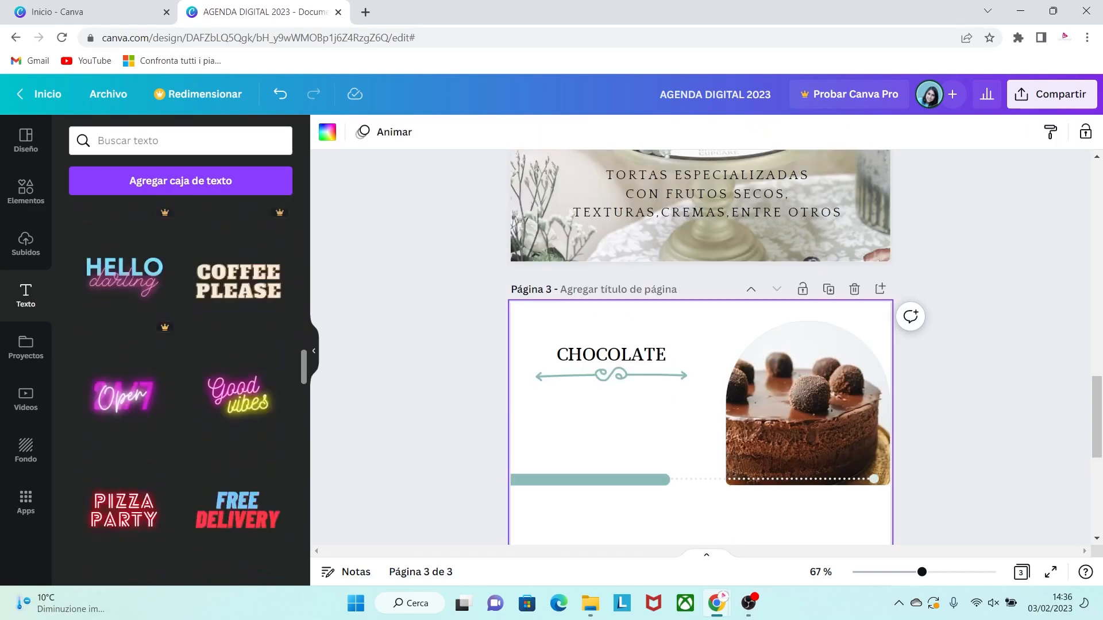
left_click(238, 314)
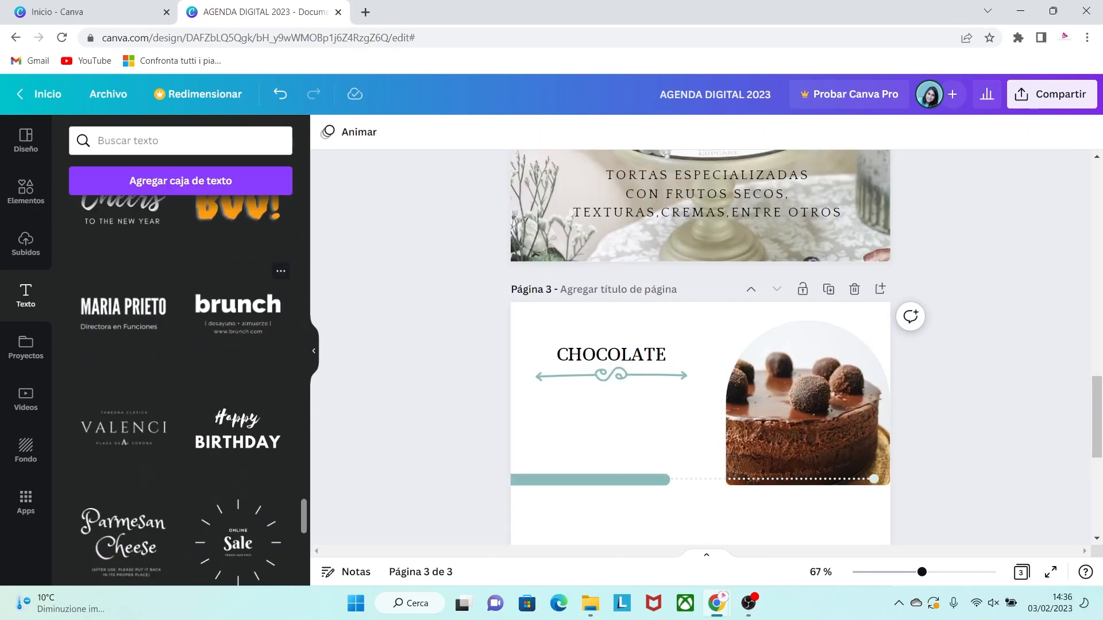
left_click_drag(701, 531, 646, 406)
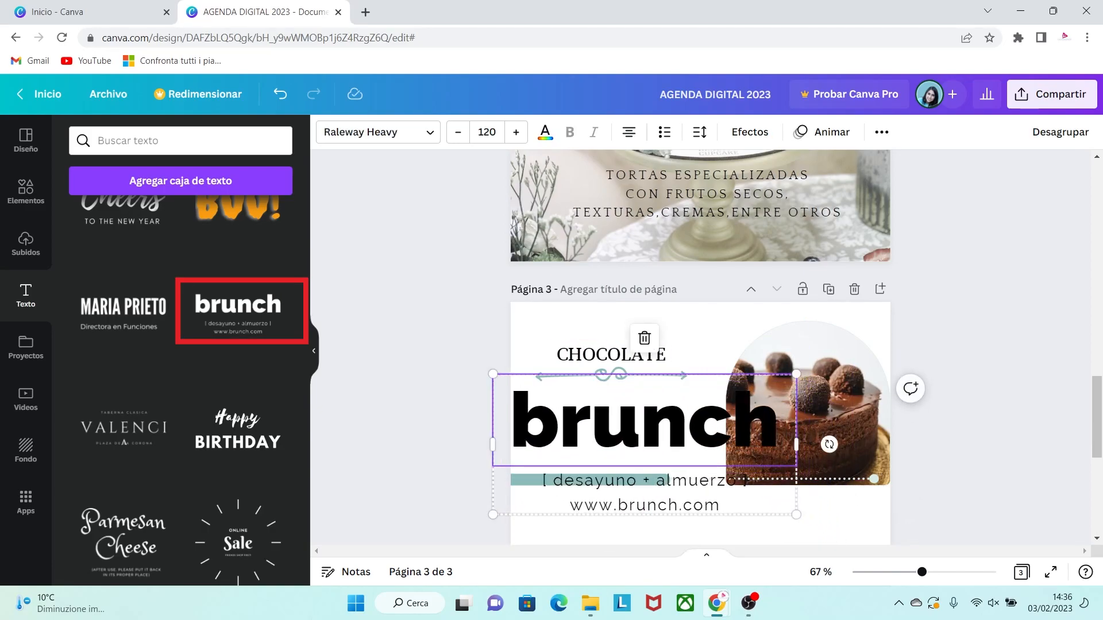
left_click(644, 338)
Write "Deliciosa y esponjosa torta de chocolate rellena y cubierta con el mejor chocolate" below the ornament, left-aligned at size 15,7.
left_click_drag(644, 493, 620, 410)
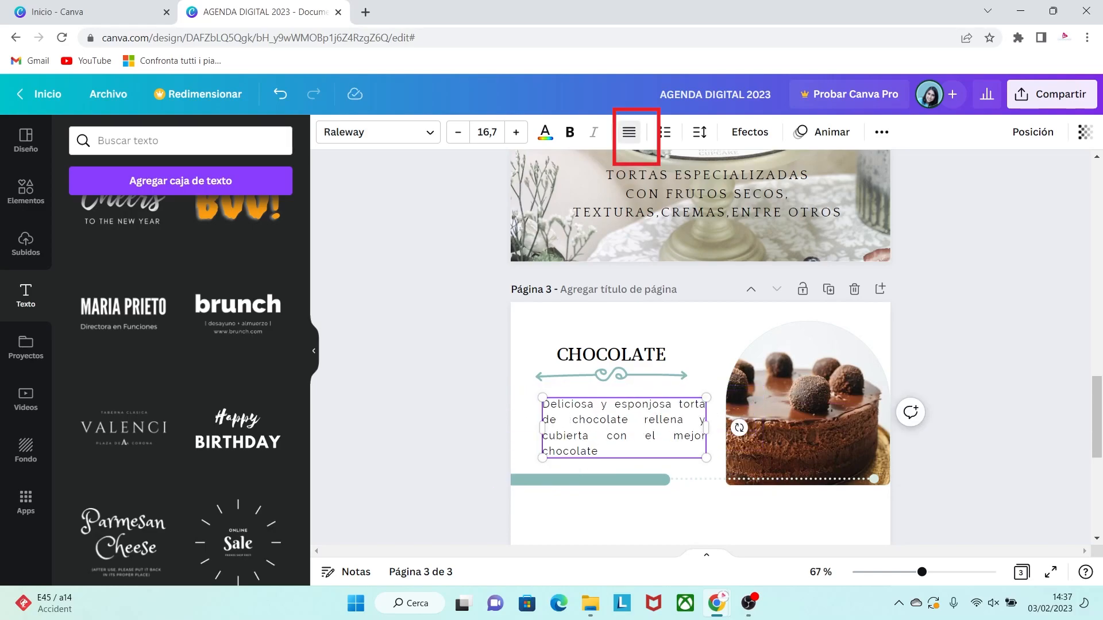
left_click(629, 132)
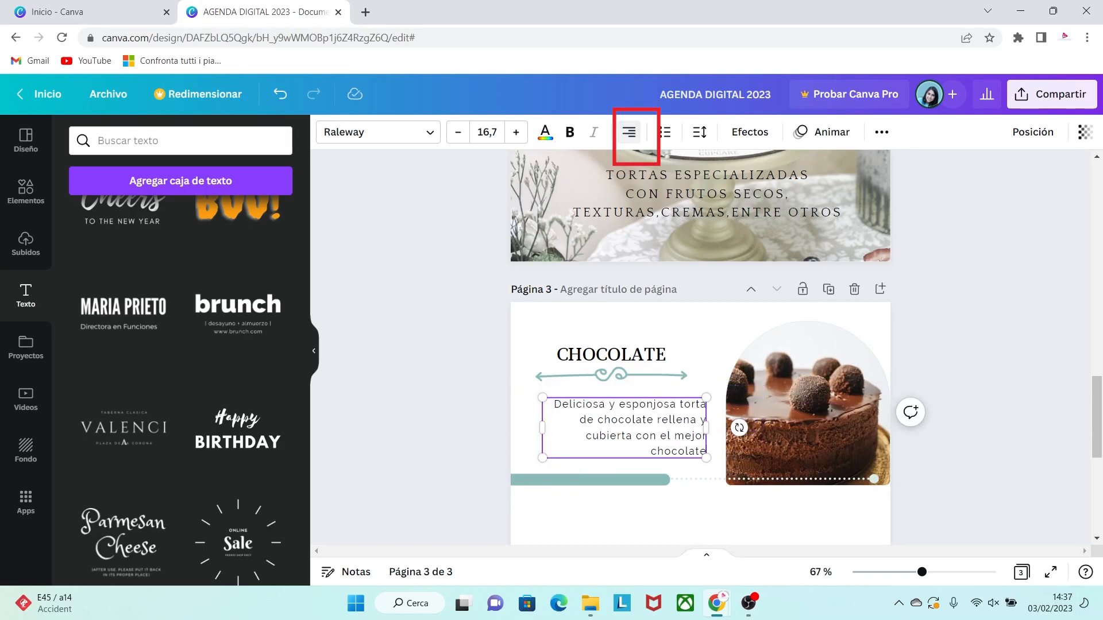
left_click(629, 133)
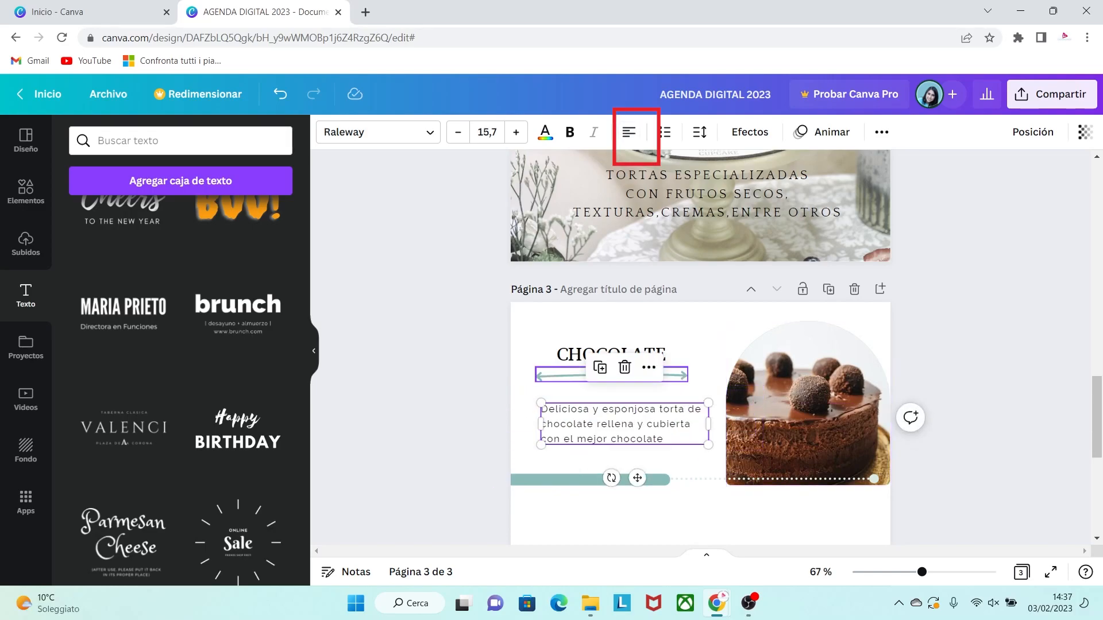
Shrink the ornamental line and the "CHOCOLATE" title, centre them together and align the ornament with the description's left edge.
left_click(687, 378)
left_click_drag(686, 379, 611, 386)
left_click(612, 355)
mouse_move(672, 356)
left_mouse_down()
mouse_move(651, 357)
mouse_move(684, 356)
left_mouse_up()
left_click(458, 132)
left_click(458, 132)
left_click(458, 132)
double_click(458, 133)
left_click_drag(616, 354, 602, 380)
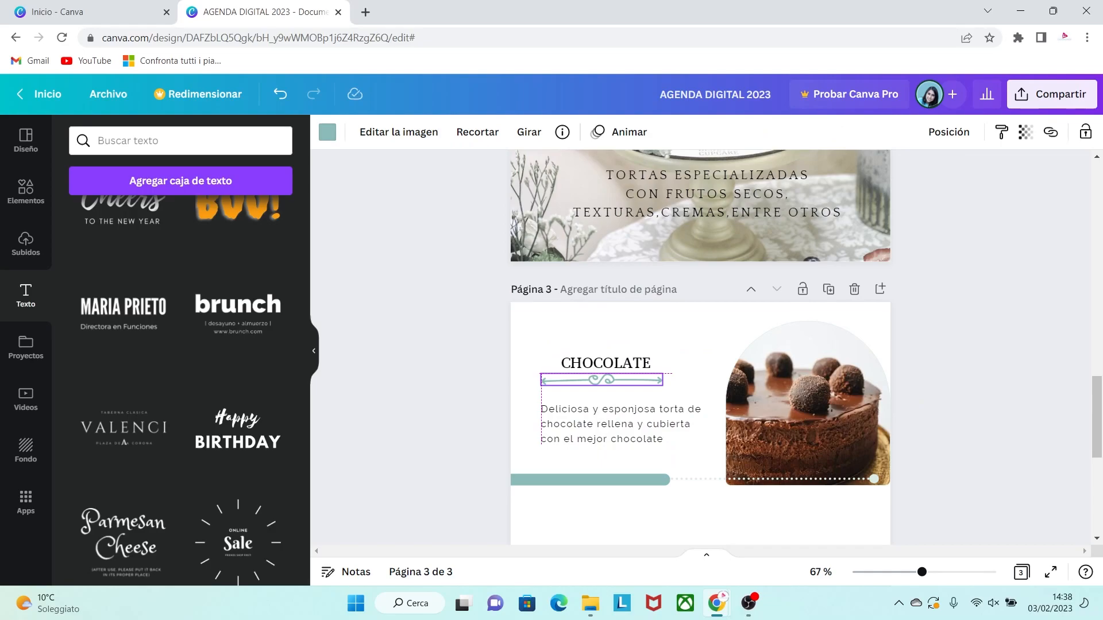
left_click_drag(622, 425, 620, 425)
left_click(689, 460)
Reposition the chocolate cake photo slightly inside its arched frame.
left_click(804, 423)
double_click(808, 403)
mouse_move(808, 404)
left_mouse_down()
mouse_move(809, 421)
mouse_move(810, 408)
left_mouse_up()
key("Return")
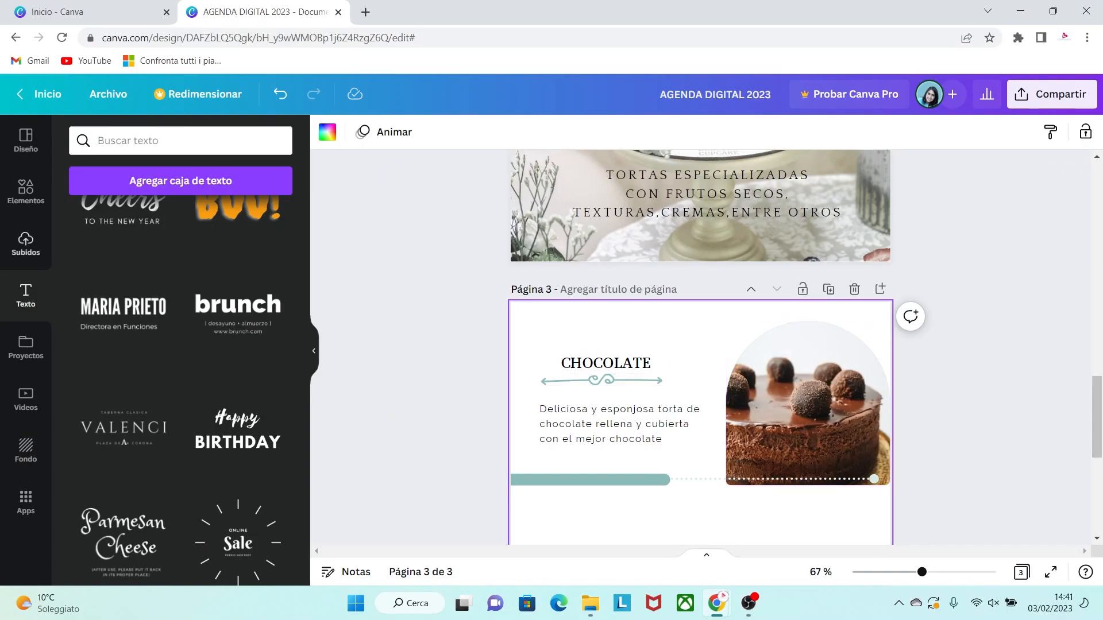
Search the elements for "trazo de pintura" in place of the previous "LINEAS" search.
left_click(25, 191)
left_click(161, 141)
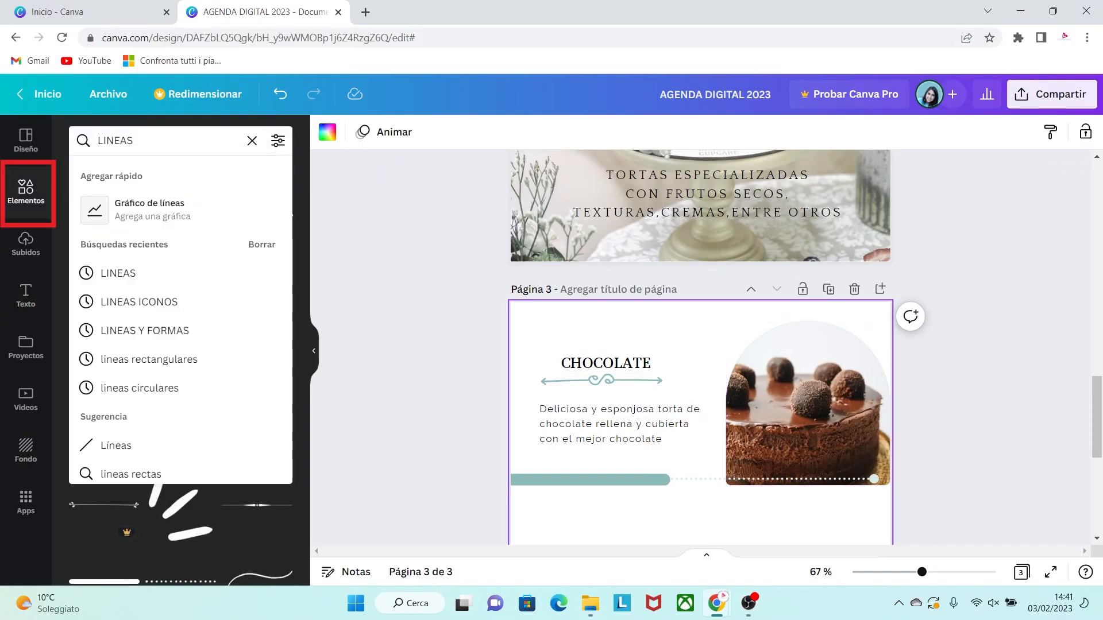
key("BackSpace")
key("BackSpace")
key("BackSpace")
key("BackSpace")
key("BackSpace")
key("BackSpace")
type("trazo de pintu")
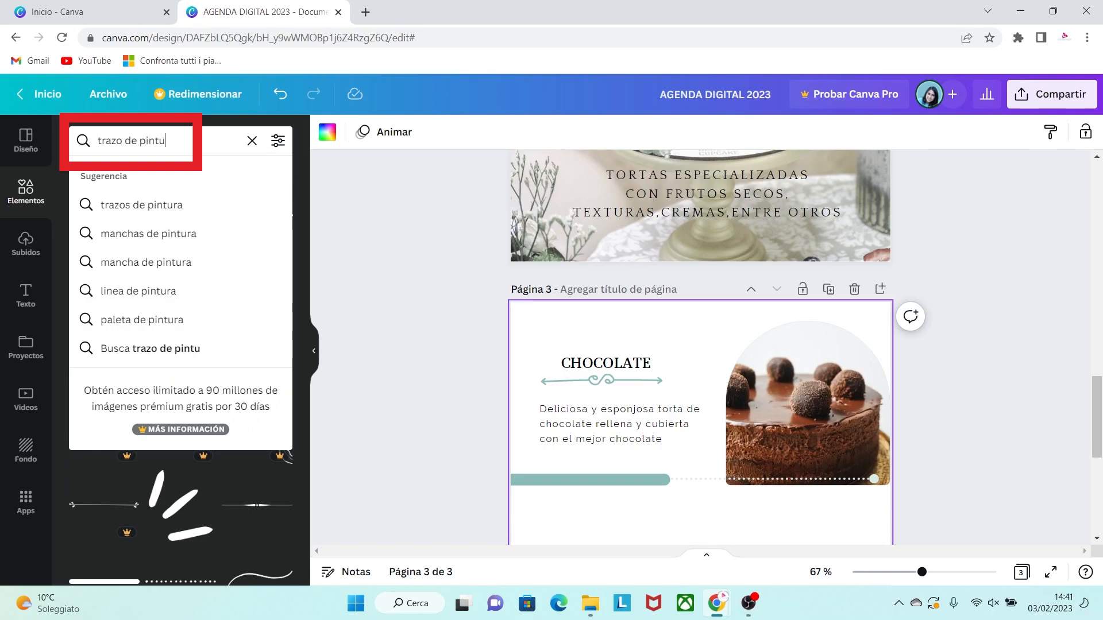
key("Return")
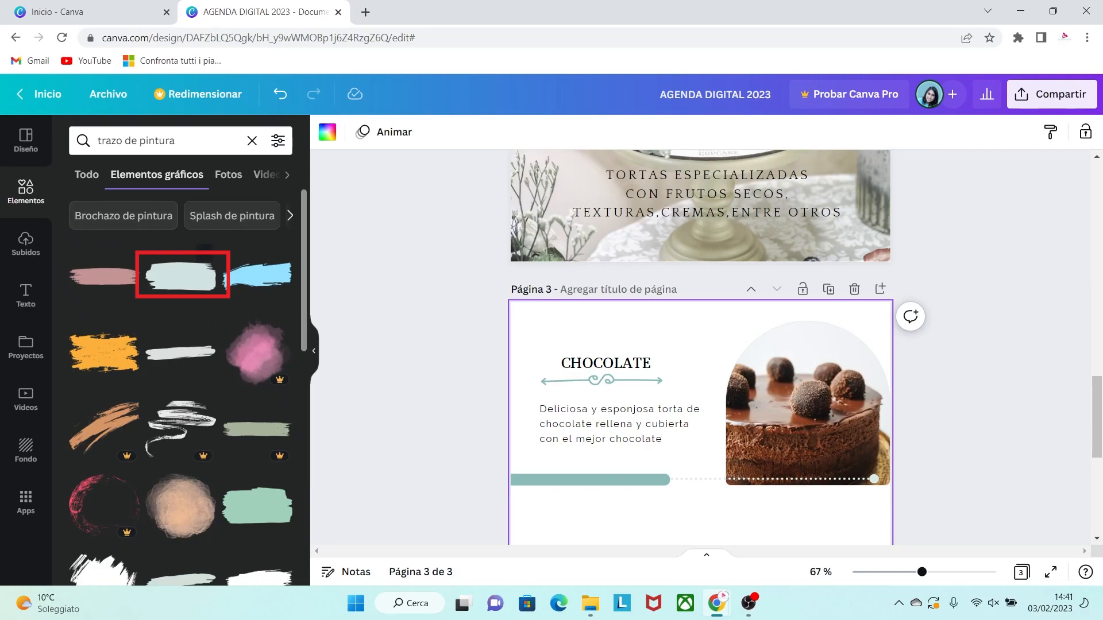
Add the pale paint stroke from the results over the cake photo's lower-left corner and recolour it with the brand kit's teal.
left_click(180, 277)
left_click_drag(831, 412, 819, 410)
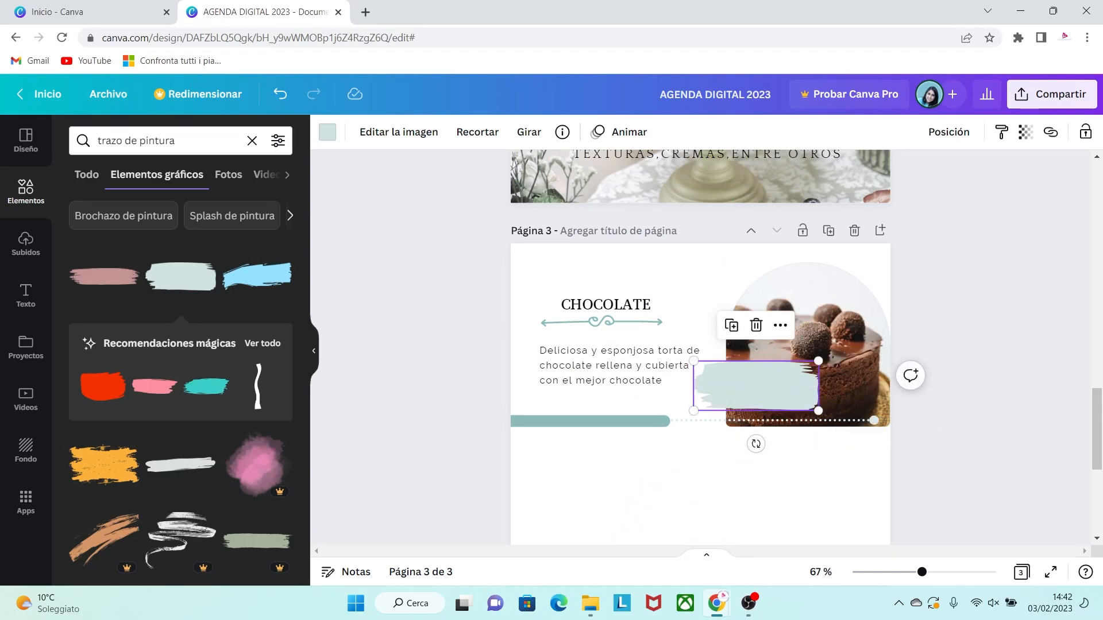
left_click(328, 132)
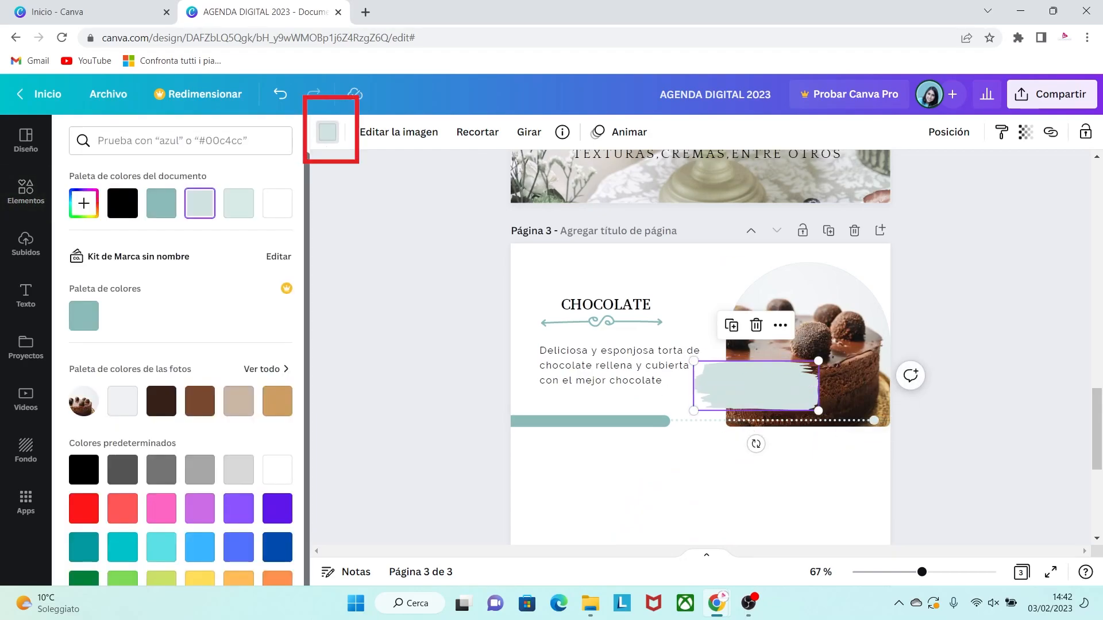
left_click(84, 316)
left_click_drag(756, 386, 755, 390)
Place a copy of the "CHOCOLATE" title on the paint stroke and change its text to a bold "S/60".
left_click(606, 305)
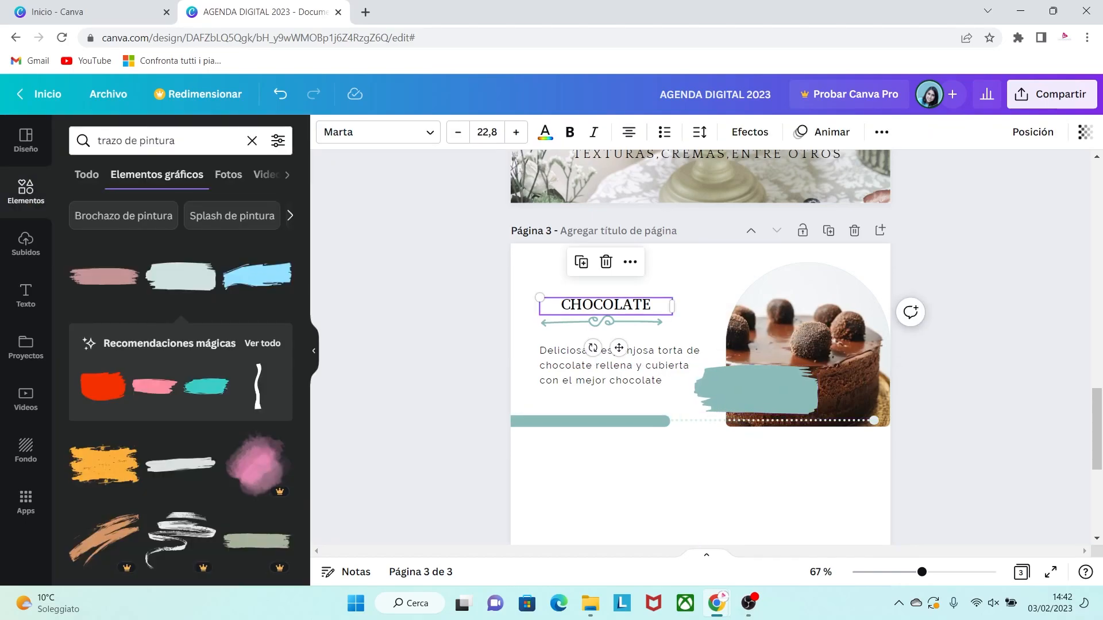
mouse_move(606, 305)
left_mouse_down()
mouse_move(726, 379)
mouse_move(756, 379)
left_mouse_up()
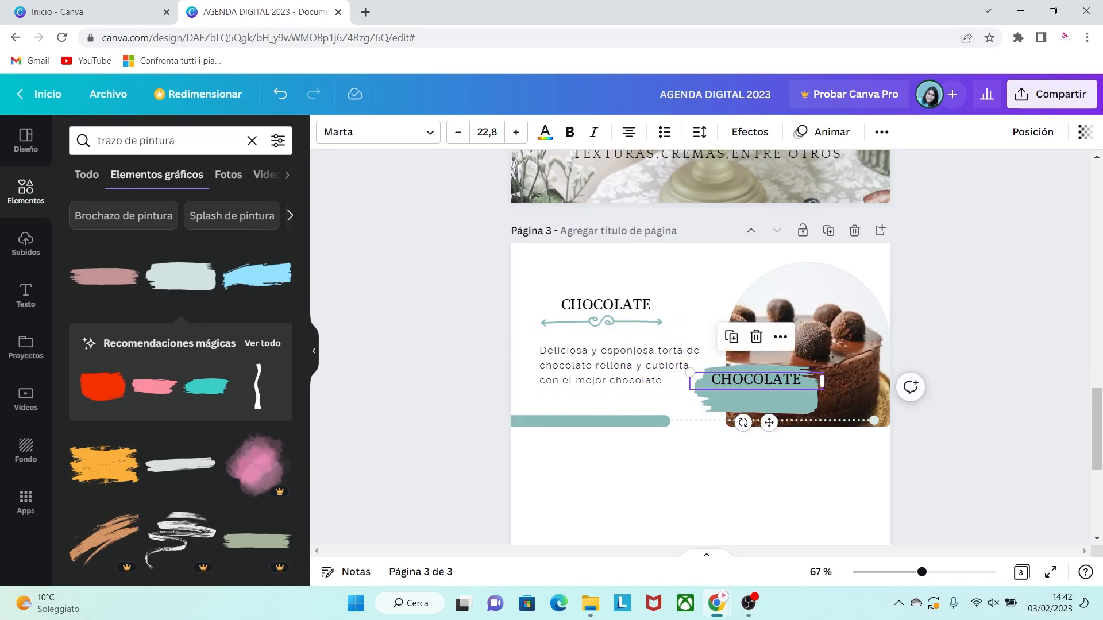
double_click(756, 380)
type("S/60")
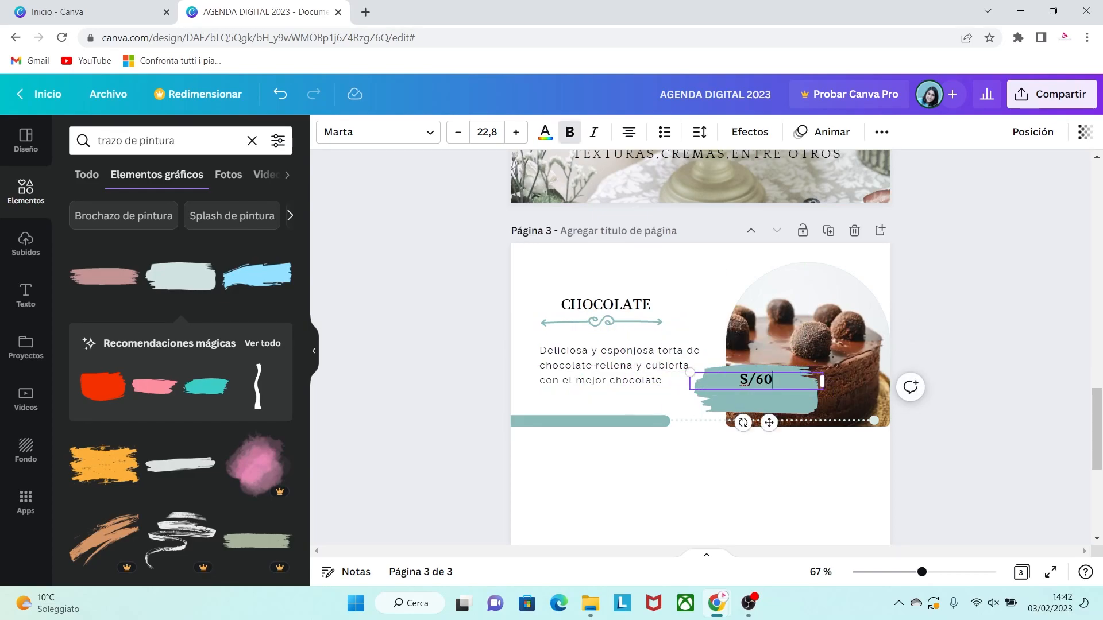
Make the "S/60" price white at size 37,8 and nudge it slightly up on the paint stroke.
left_click(516, 132)
left_click(516, 132)
left_click(516, 132)
left_click(545, 132)
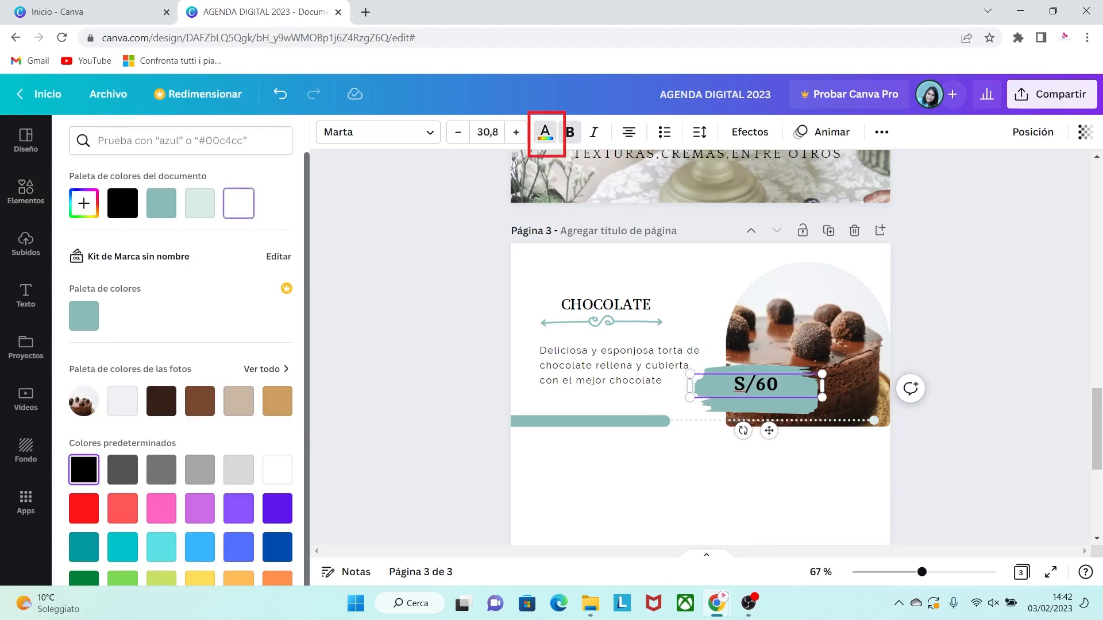
left_click(823, 397)
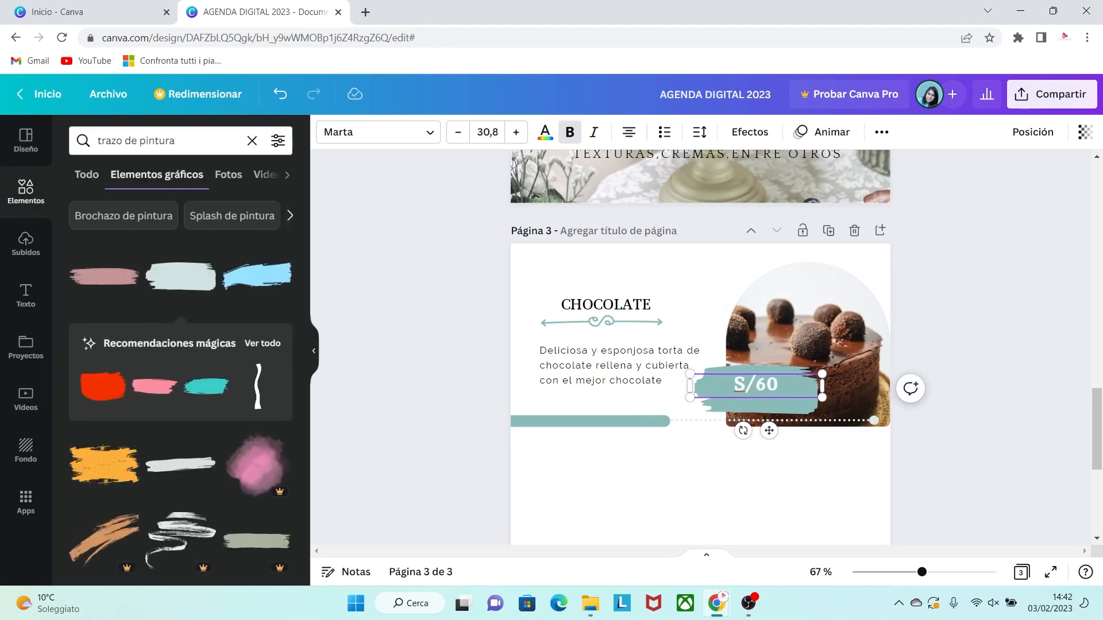
left_click(516, 132)
left_click(516, 132)
left_click(516, 132)
left_click(516, 132)
left_click(515, 132)
left_click(516, 132)
left_click(516, 132)
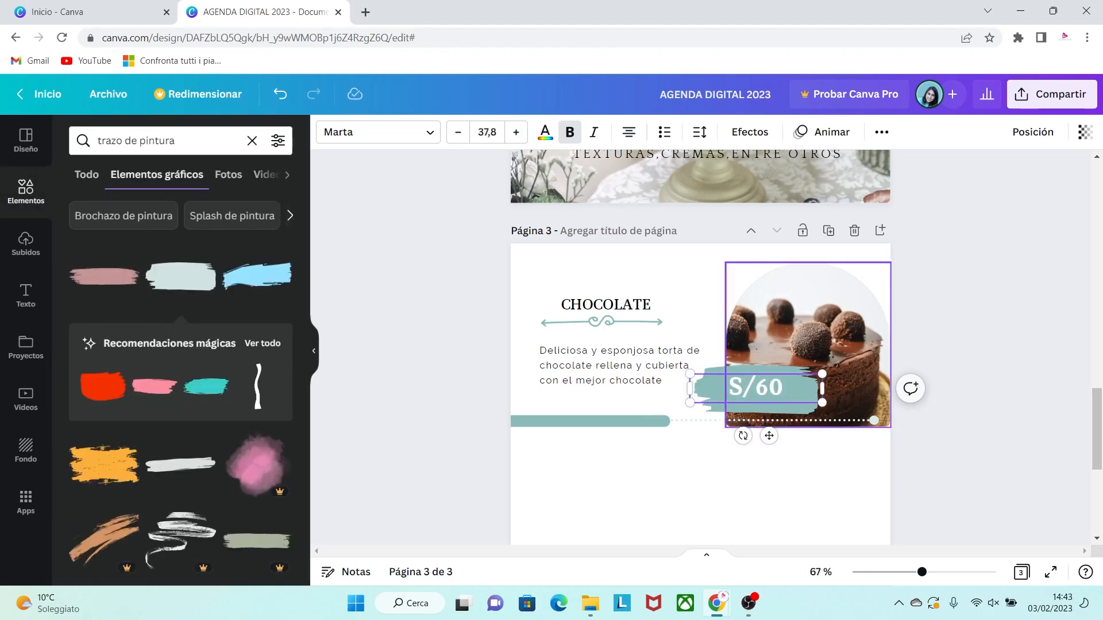
left_click_drag(770, 436, 770, 433)
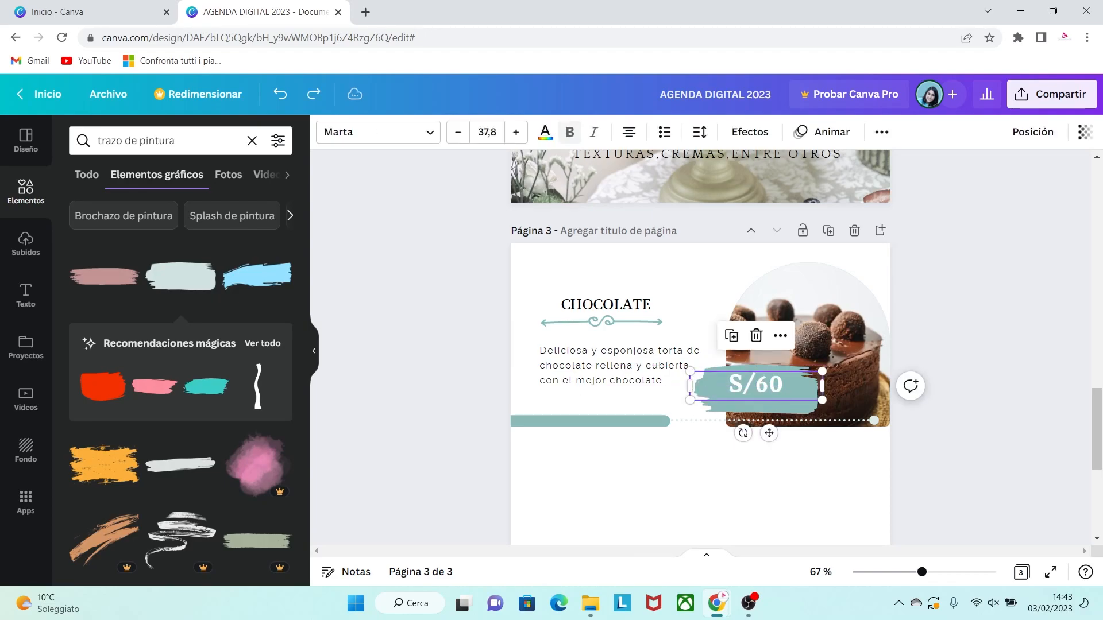
Duplicate the price, rewrite the copy as a smaller bold "25 porciones" and place it beneath "S/60" on the stroke.
left_click(780, 336)
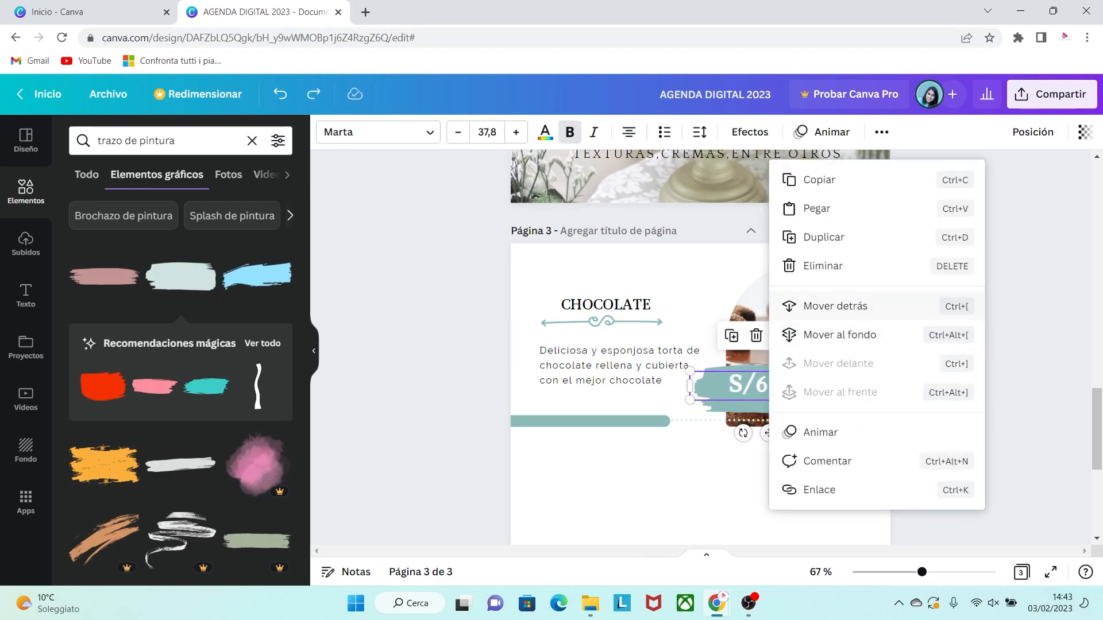
left_click(820, 238)
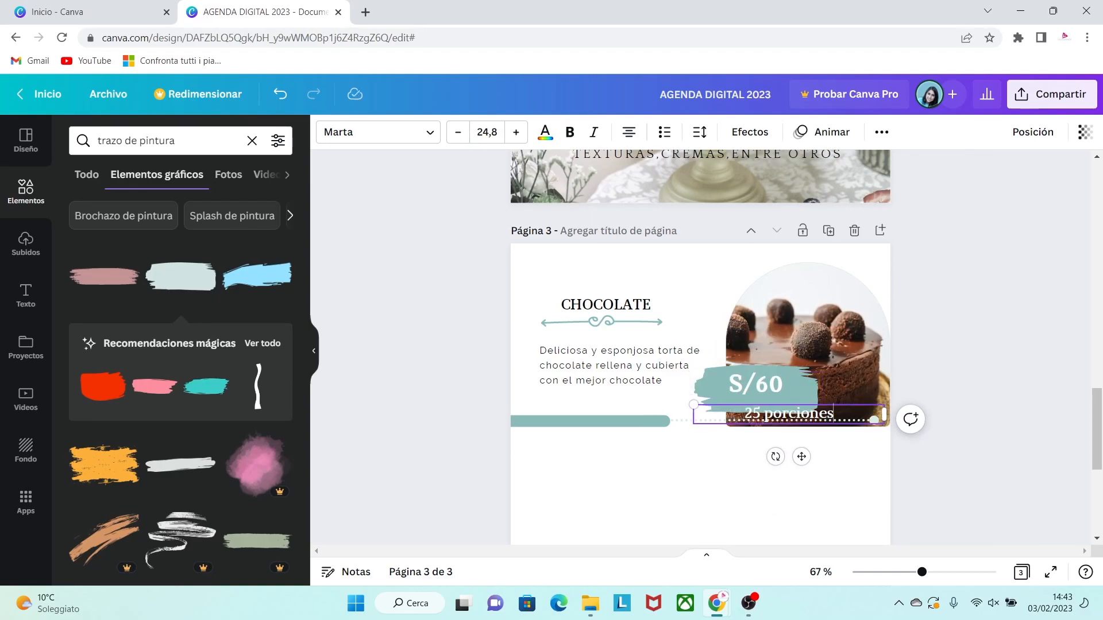
left_click(807, 398)
left_click(756, 384)
left_click(761, 410)
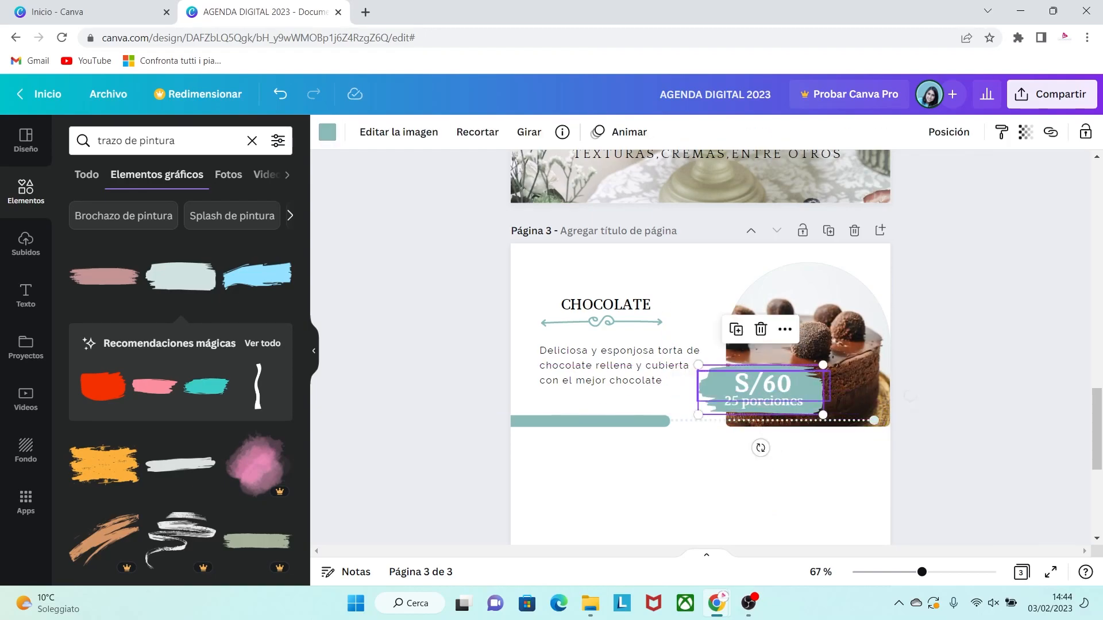
key("Escape")
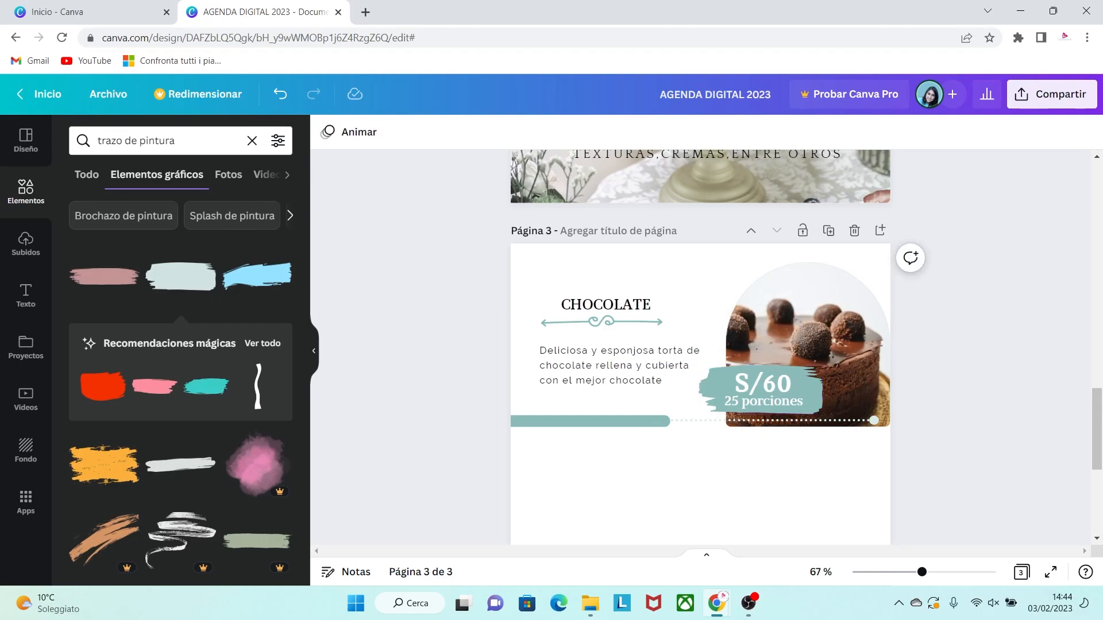
Group all elements of the chocolate product block and place a duplicate of the group at the foot of page 3.
left_click_drag(924, 444, 483, 244)
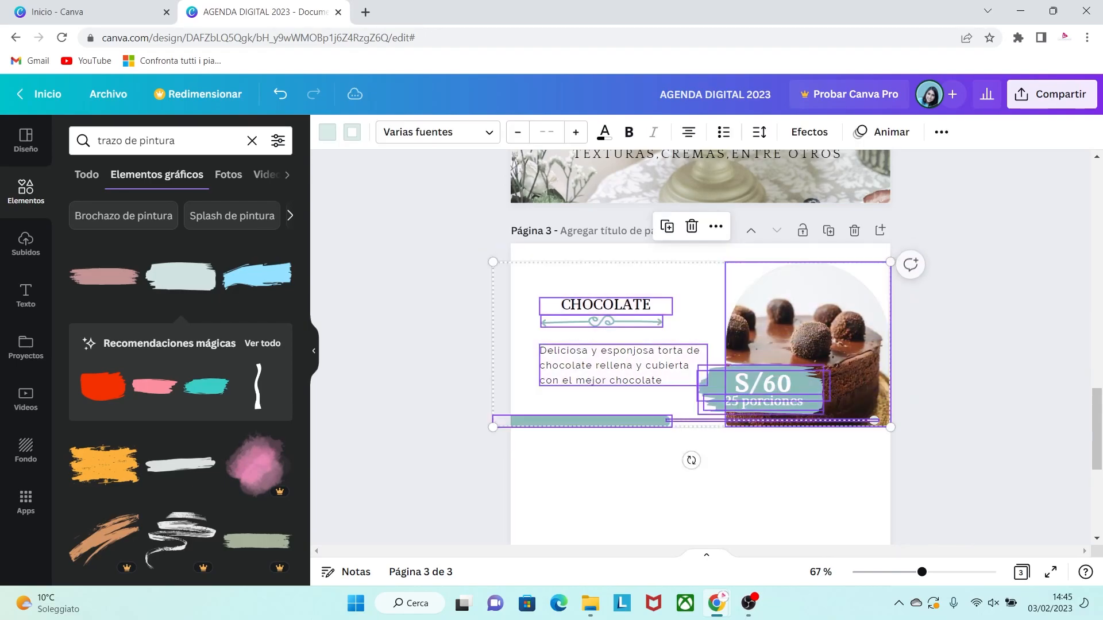
right_click(783, 295)
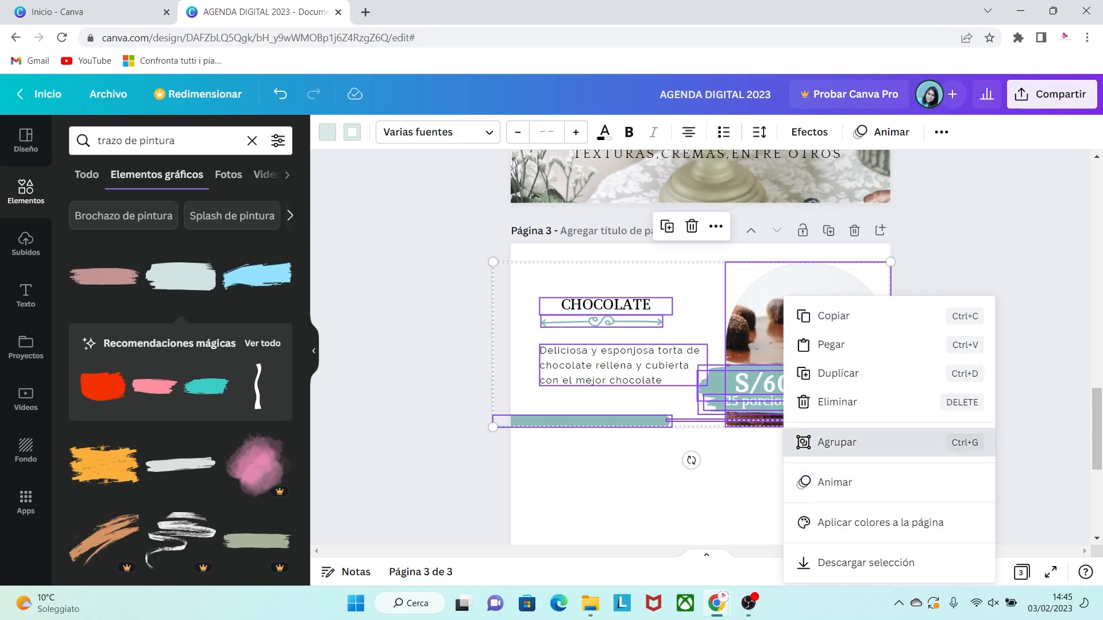
left_click(805, 441)
left_click(899, 572)
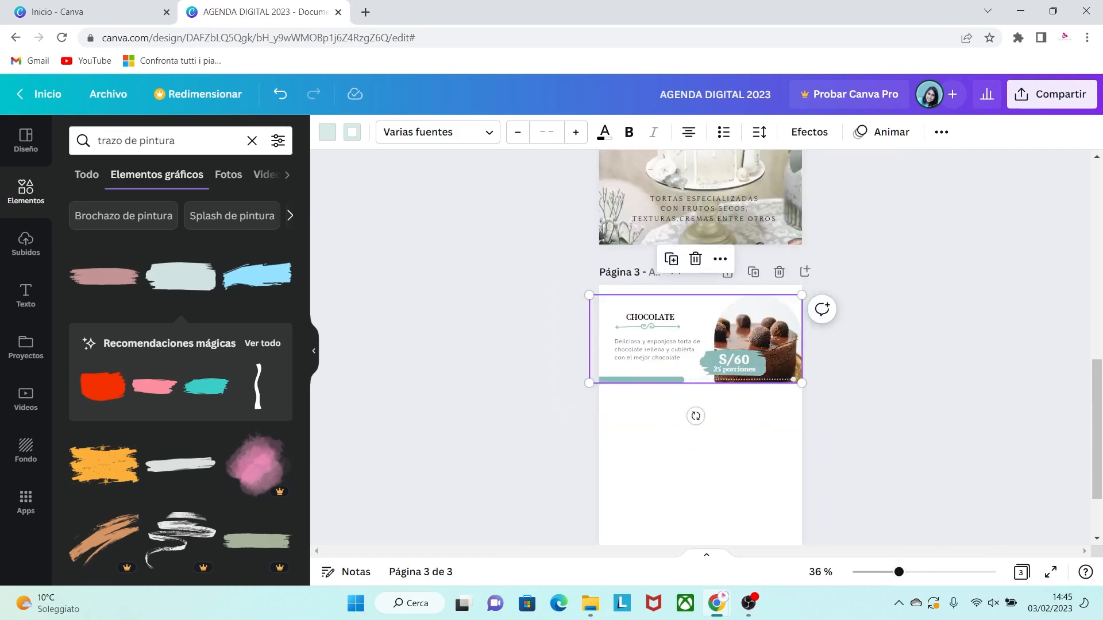
scroll(700, 347, "down", 2)
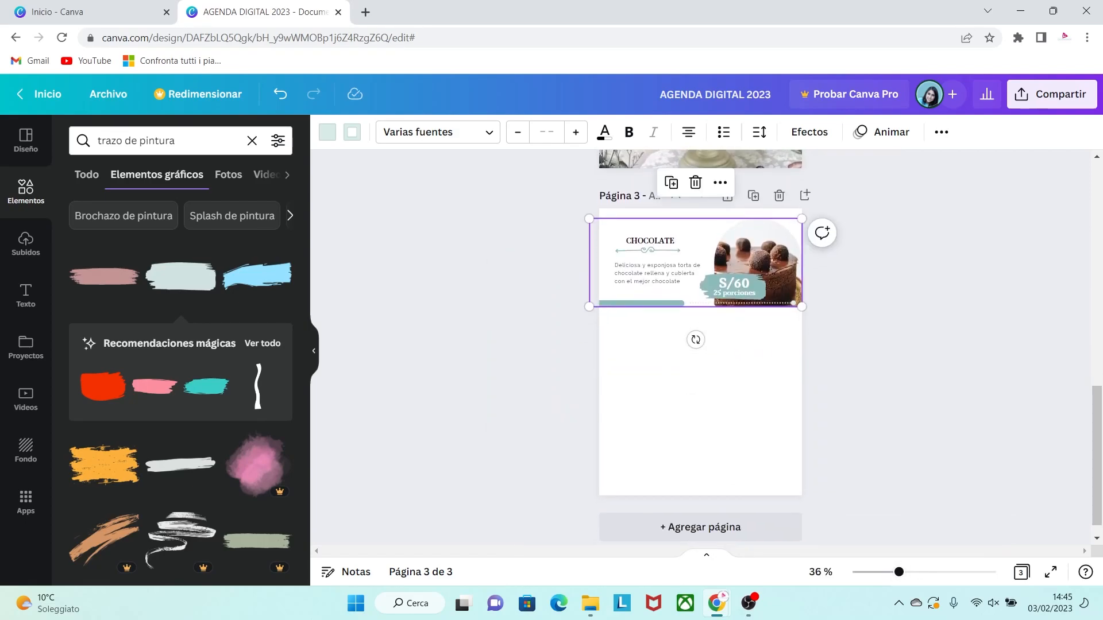
key("ctrl+d")
left_click_drag(738, 287, 739, 468)
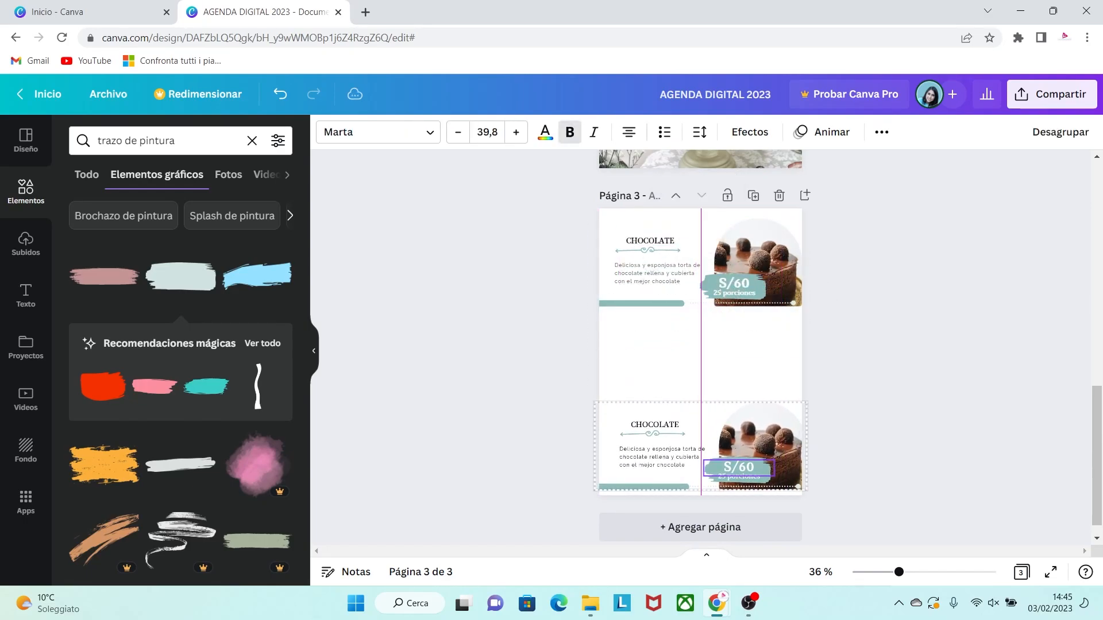
left_click(701, 354)
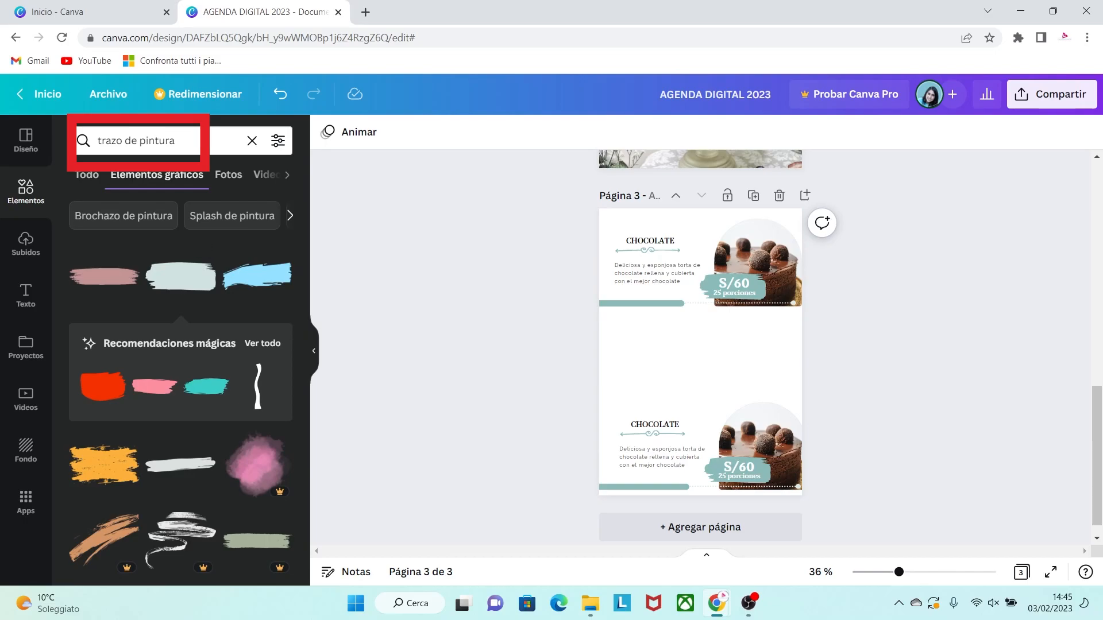
Search the elements for "cuadrado", add a rectangle and stretch it across the full page width between the two chocolate blocks.
type("u")
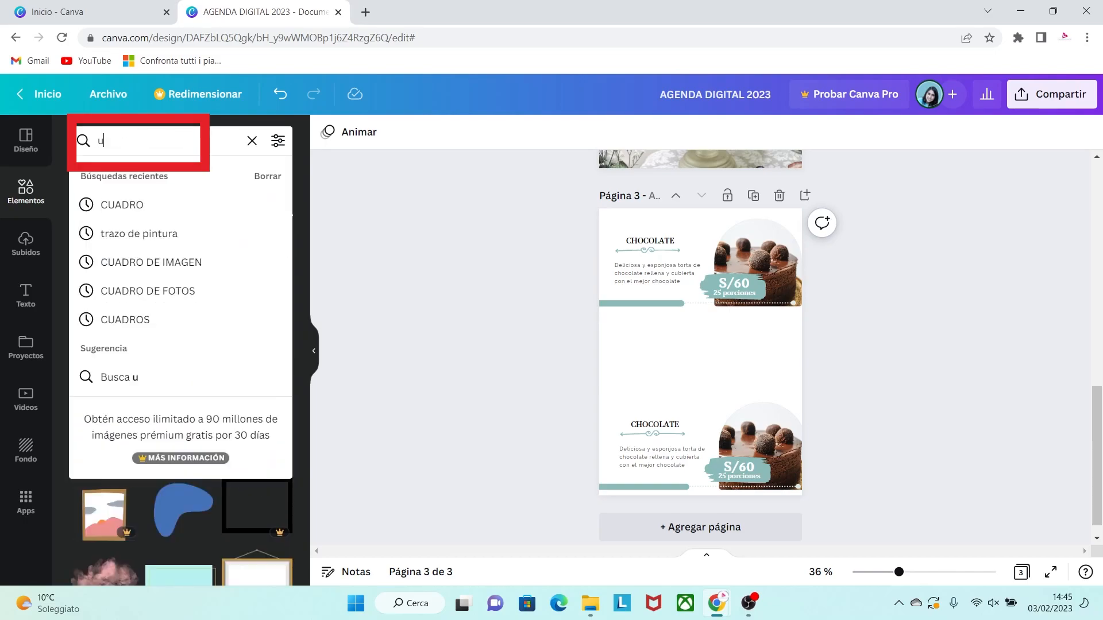
key("BackSpace")
type("cuadrado")
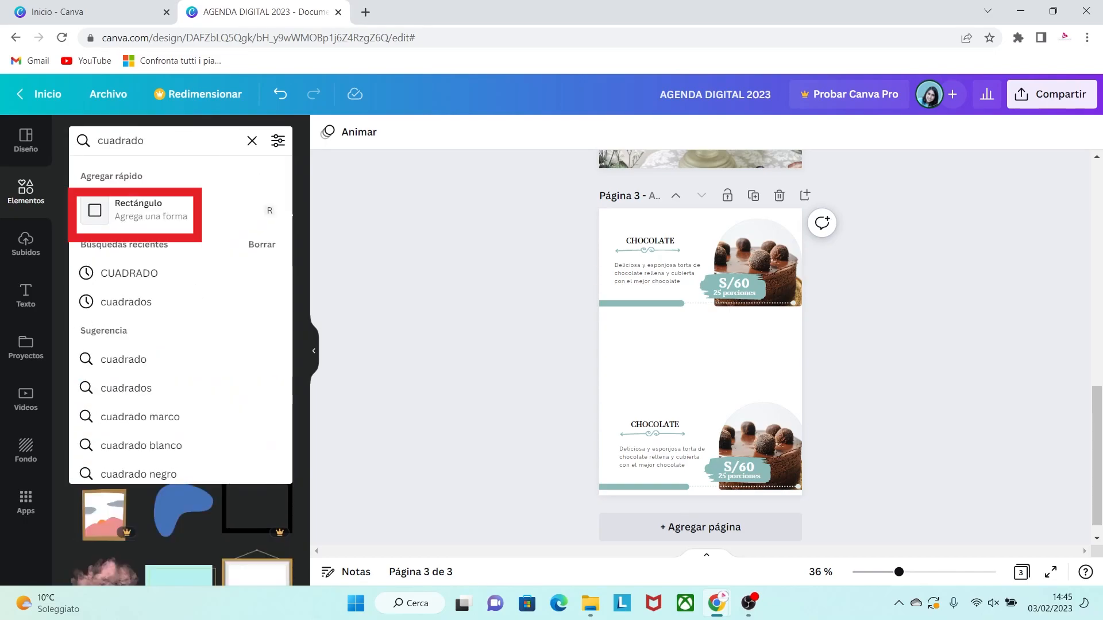
left_click(167, 213)
left_click_drag(670, 353, 599, 353)
left_click_drag(731, 382, 802, 397)
left_click_drag(701, 324, 701, 314)
left_click_drag(700, 397, 700, 396)
Fill the rectangle with the light mint from the document palette.
left_click(404, 132)
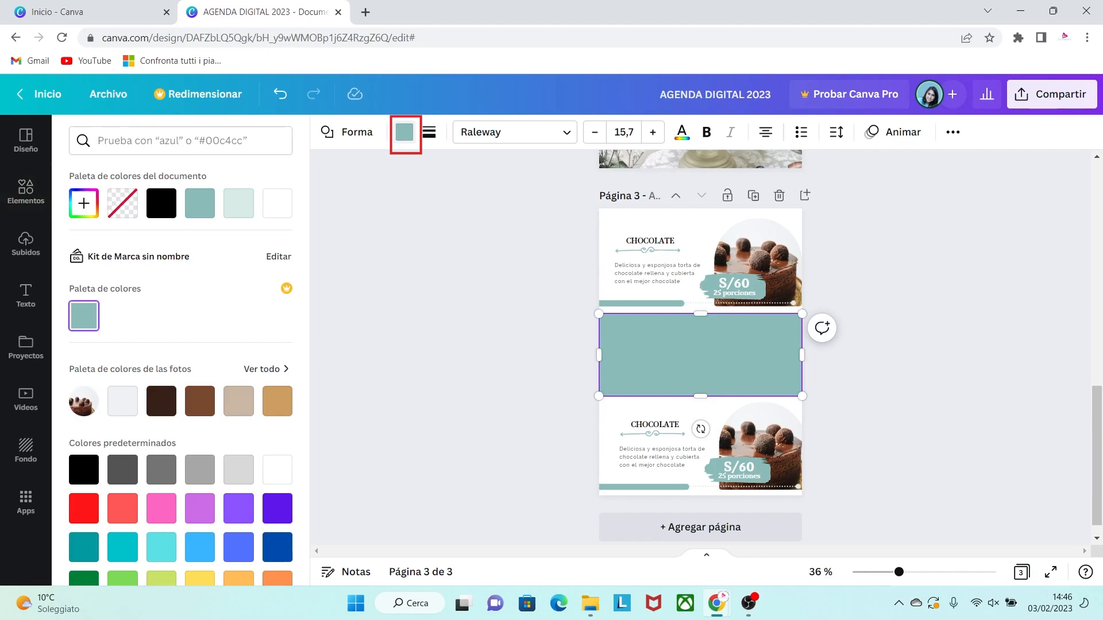
left_click(238, 203)
key("Escape")
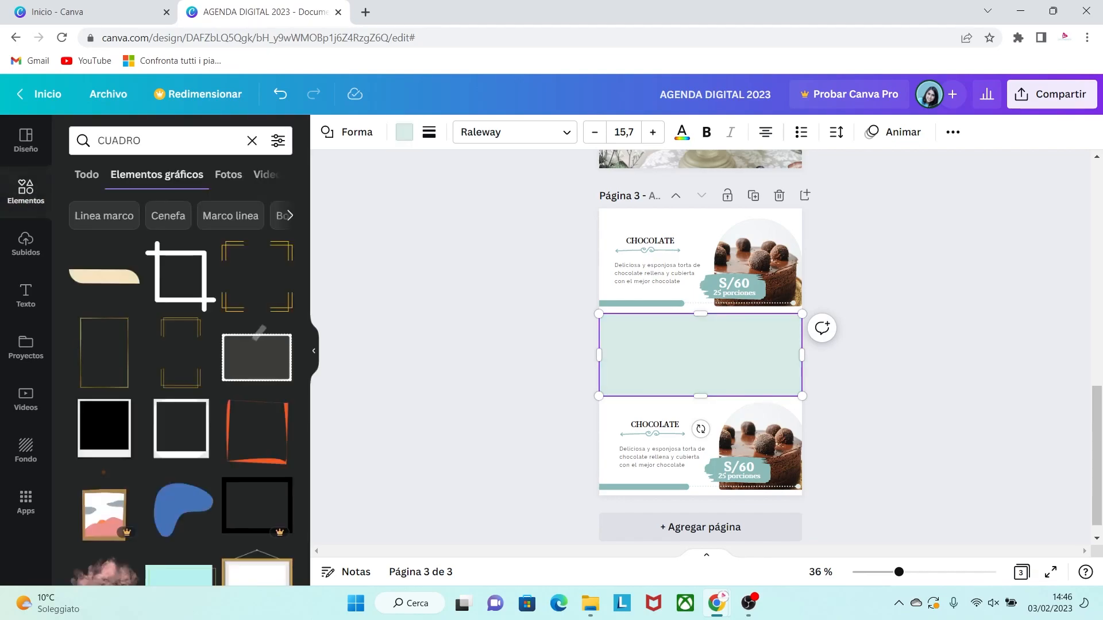
key("Escape")
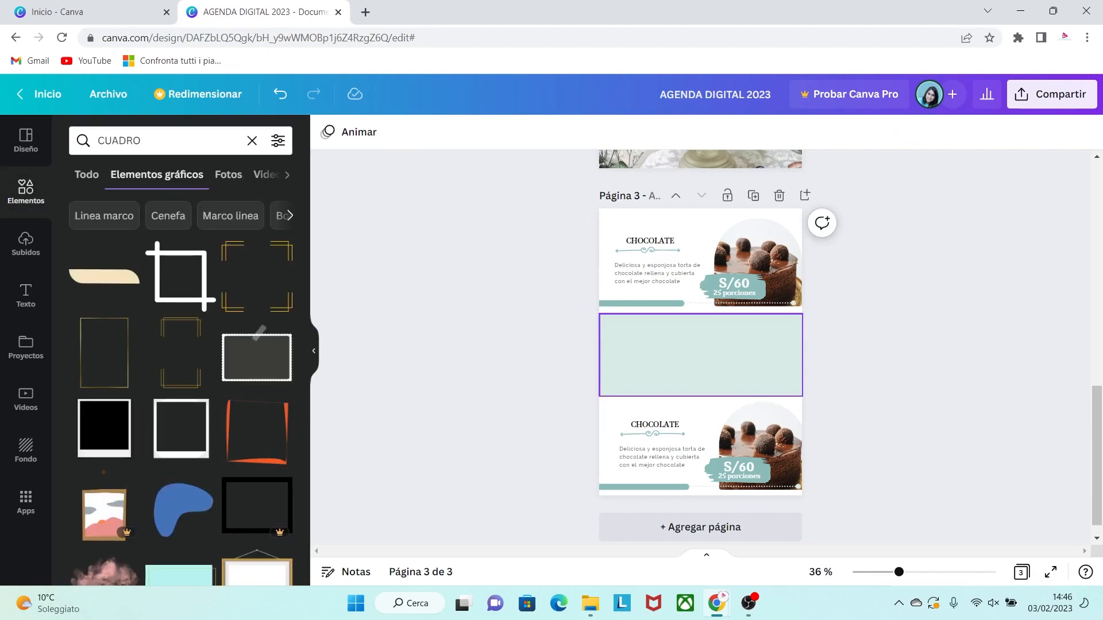
Ungroup the upper chocolate product block.
left_click(650, 241)
right_click(731, 218)
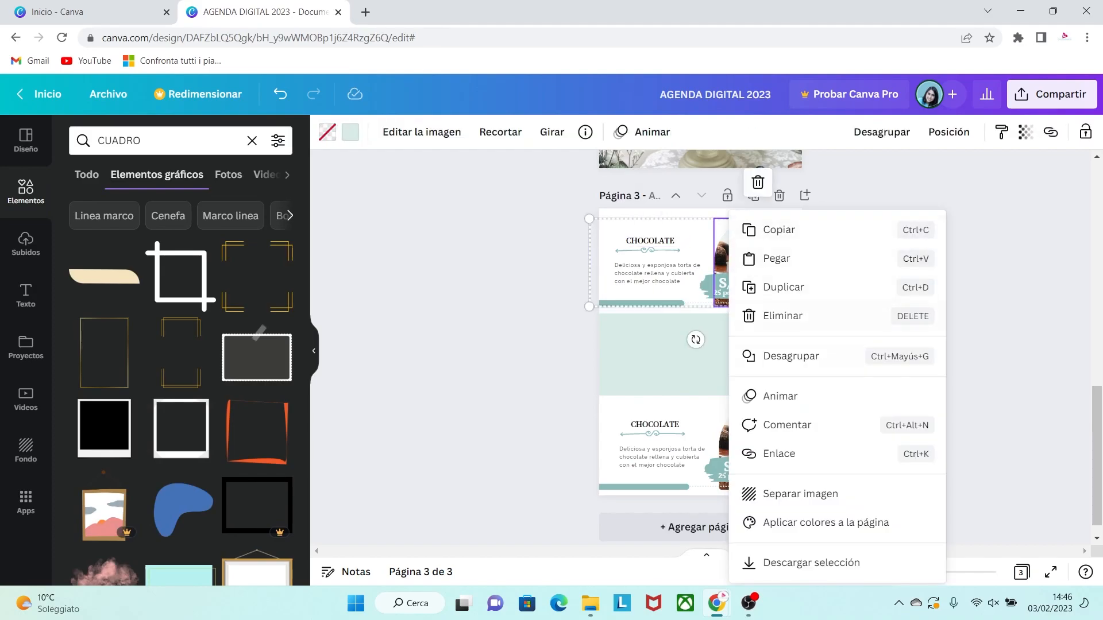
left_click(770, 356)
left_click(879, 345)
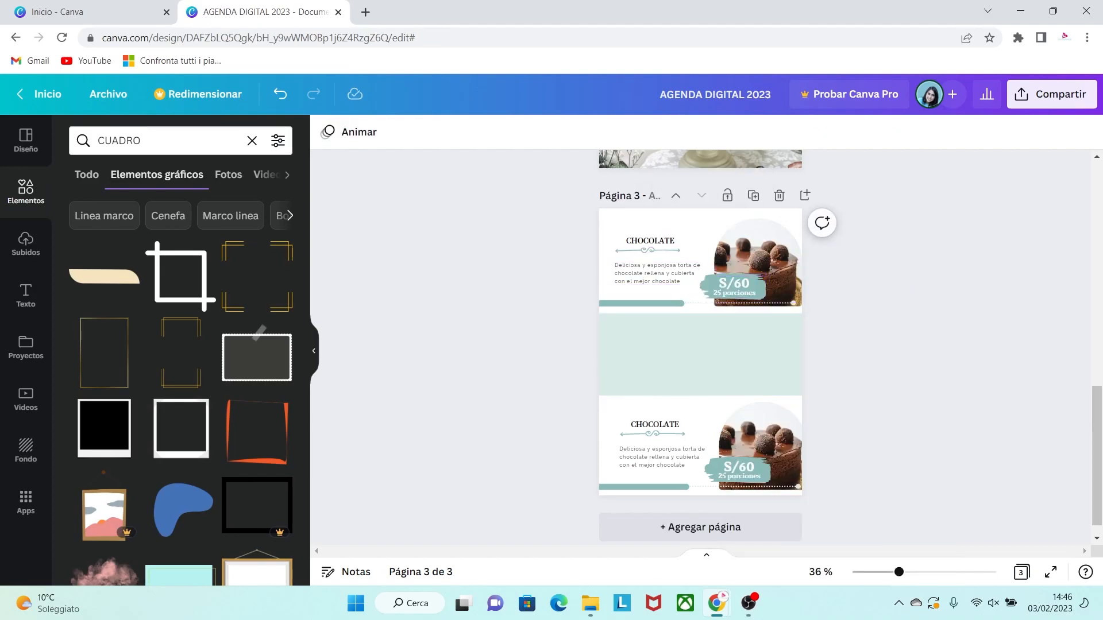
Copy the upper block's title, ornament and description together and place the copy in the right half of the mint rectangle.
left_click_drag(900, 572, 928, 572)
scroll(520, 311, "up", 3)
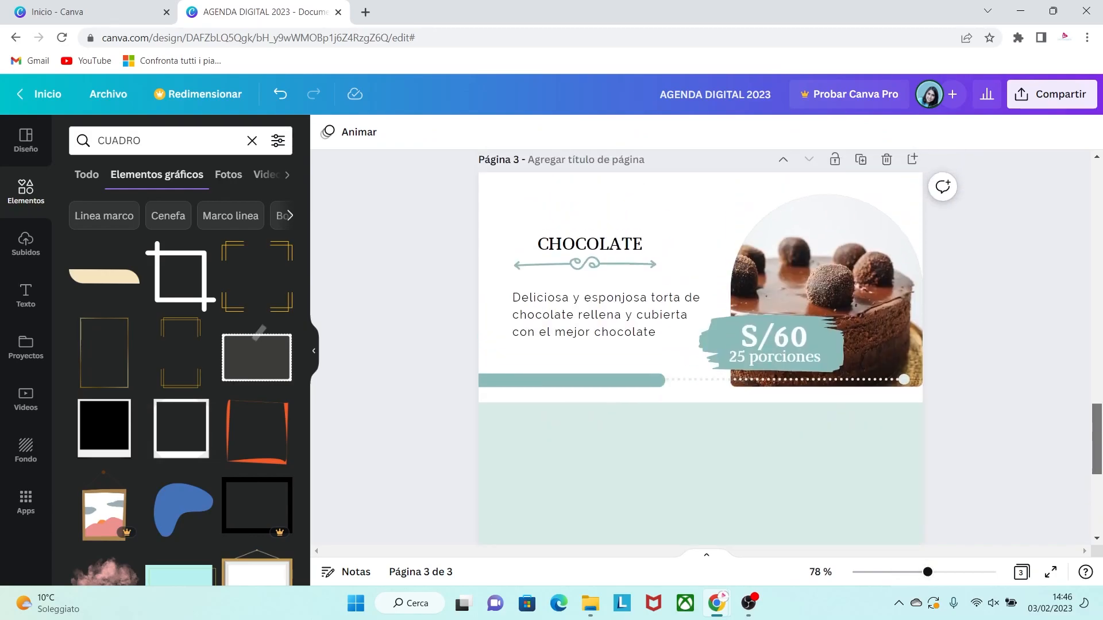
left_click_drag(535, 321, 662, 409)
key("ctrl+c")
key("ctrl+v")
scroll(718, 437, "down", 2)
scroll(701, 344, "down", 1)
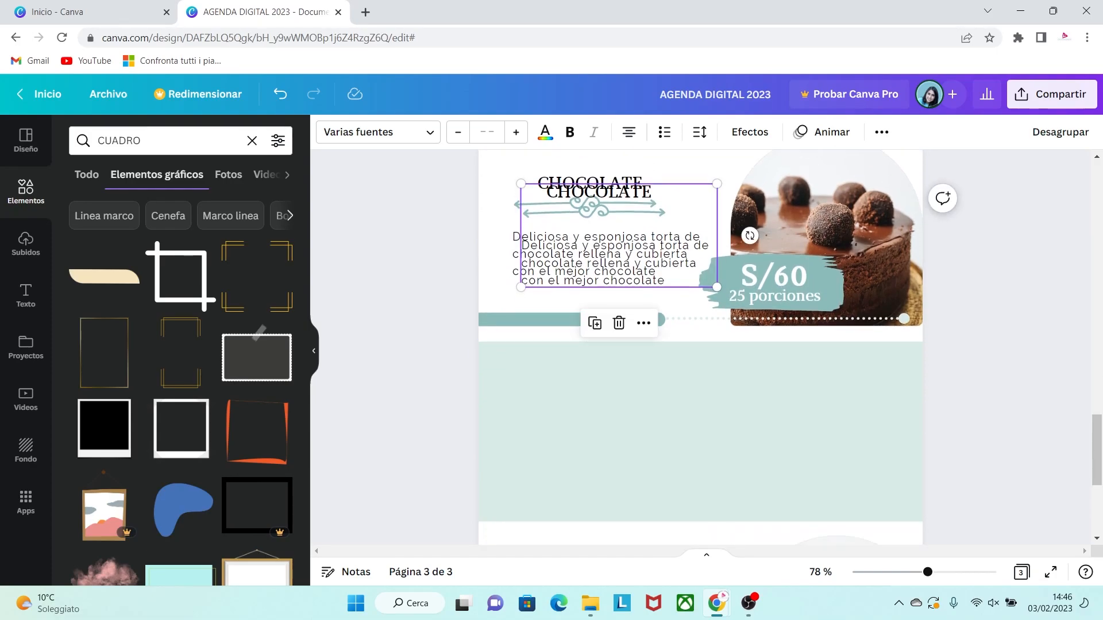
left_click_drag(618, 236, 805, 426)
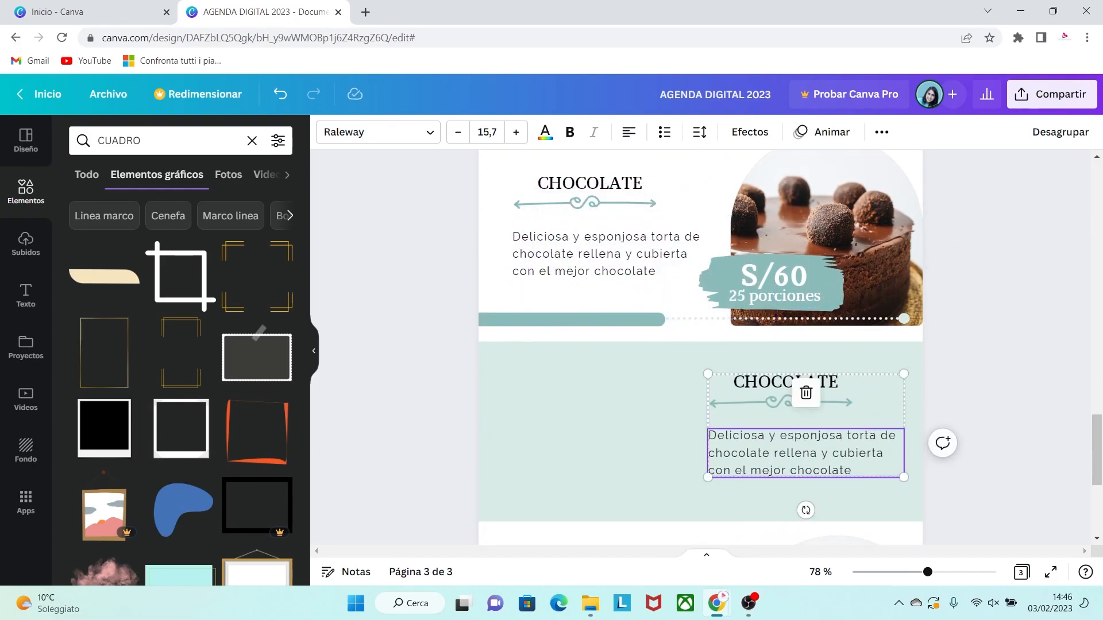
left_click(1019, 352)
Duplicate the arched chocolate cake photo and place the copy in the left half of the mint rectangle.
scroll(827, 270, "up", 1)
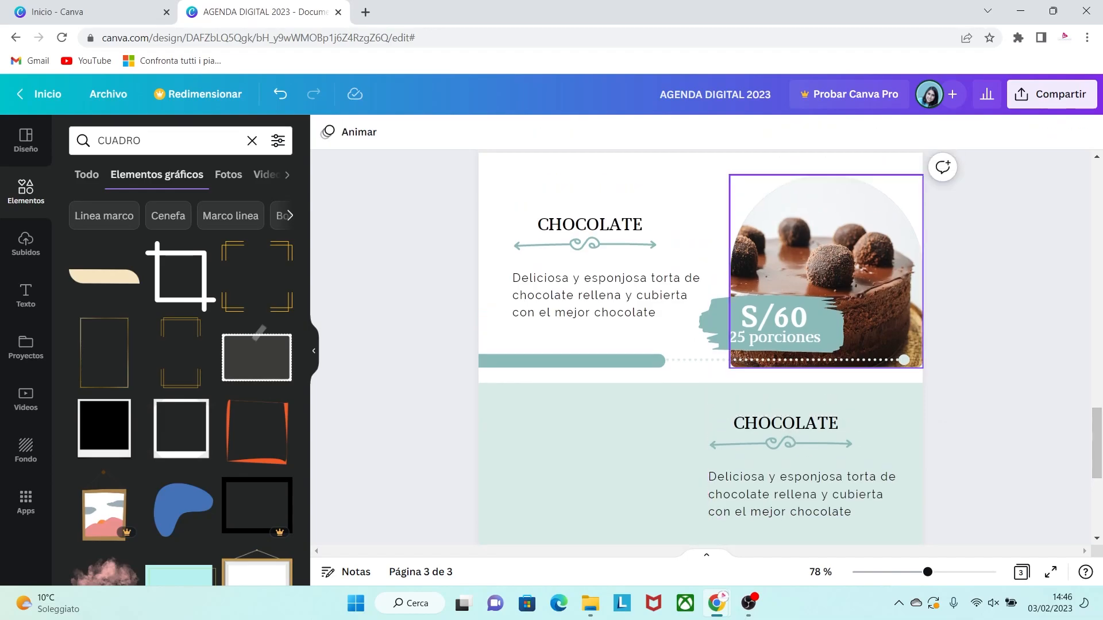
left_click(830, 253)
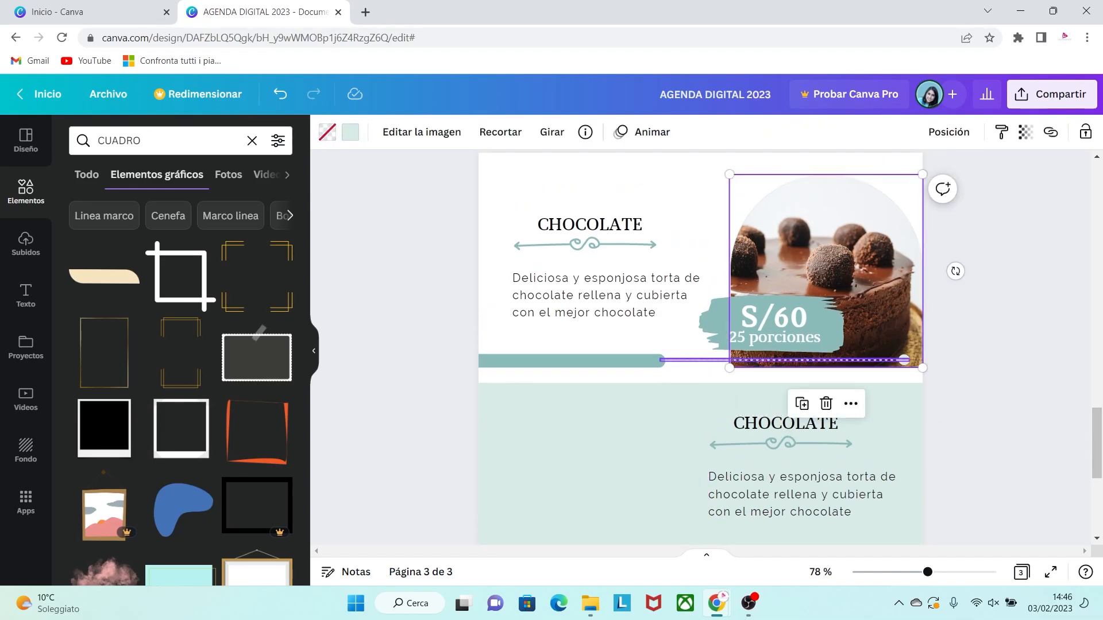
left_click(851, 404)
left_click(879, 238)
left_click_drag(844, 259, 588, 418)
scroll(603, 456, "down", 2)
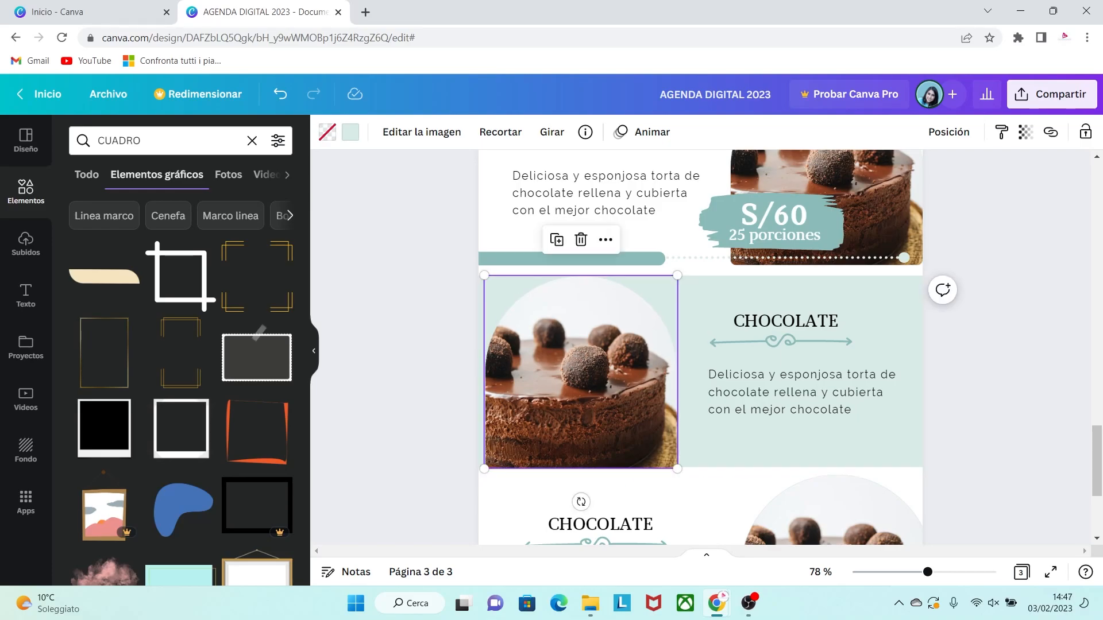
Duplicate the teal bar and place the copy under the mint block's description, running off the page's right edge.
left_click(572, 260)
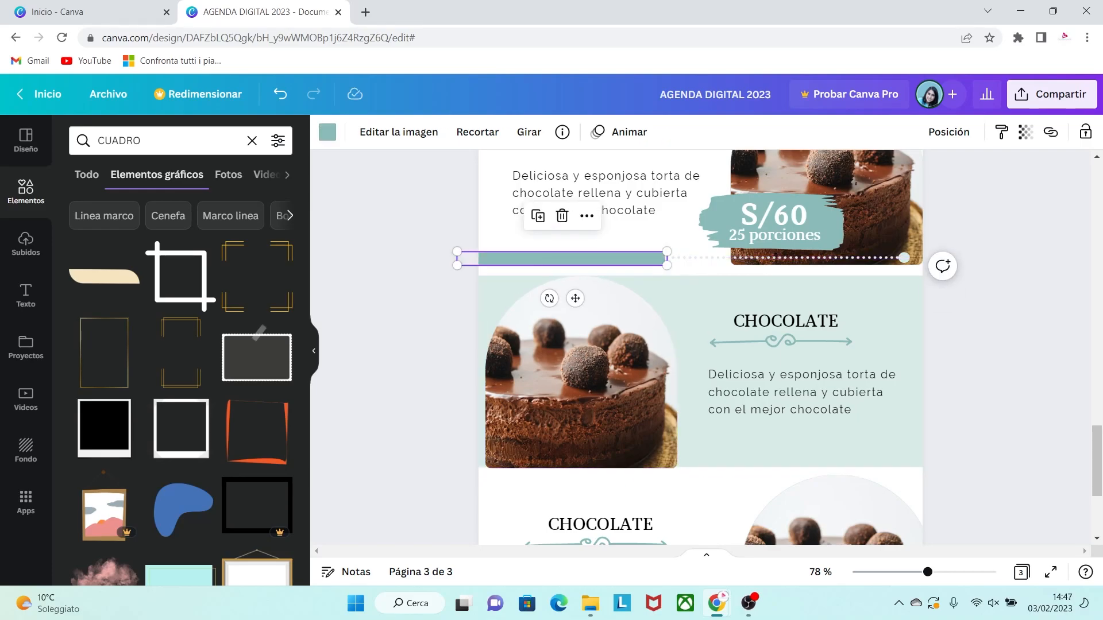
left_click(586, 215)
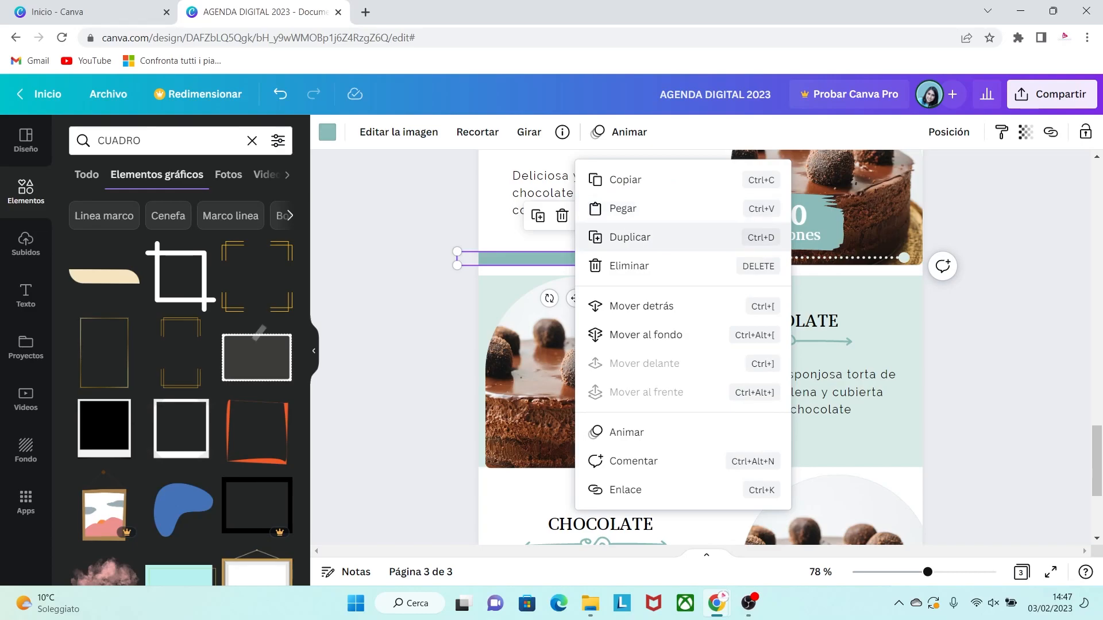
left_click(630, 237)
left_click_drag(571, 267, 865, 455)
Duplicate the upper block's dotted line and place the copy across the mint block's cake photo, reaching the teal bar.
left_click(861, 257)
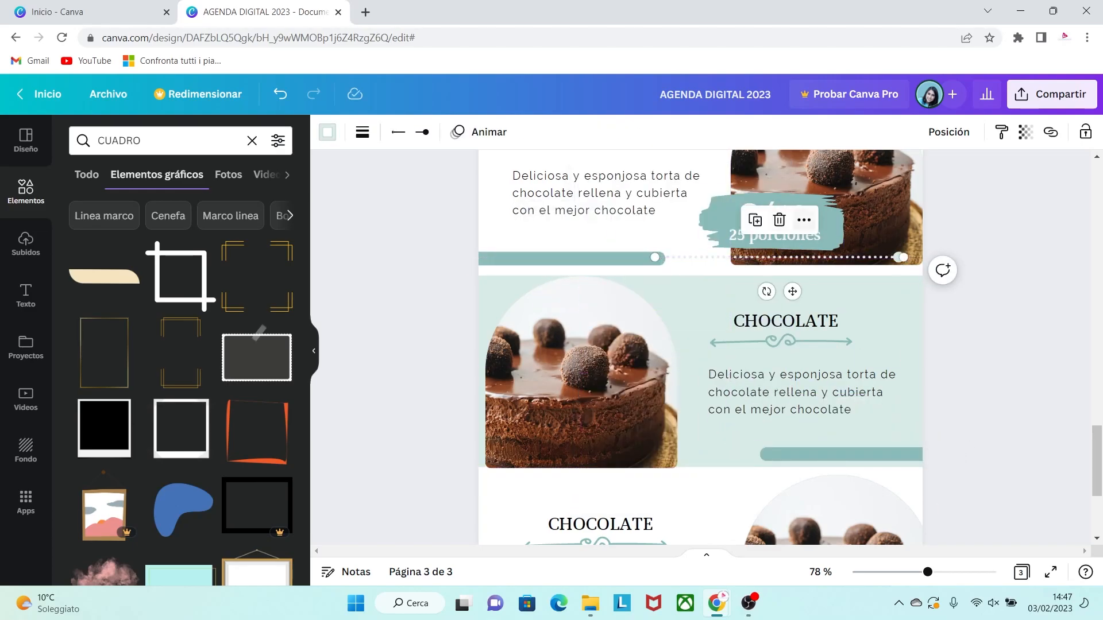
right_click(791, 258)
left_click(827, 236)
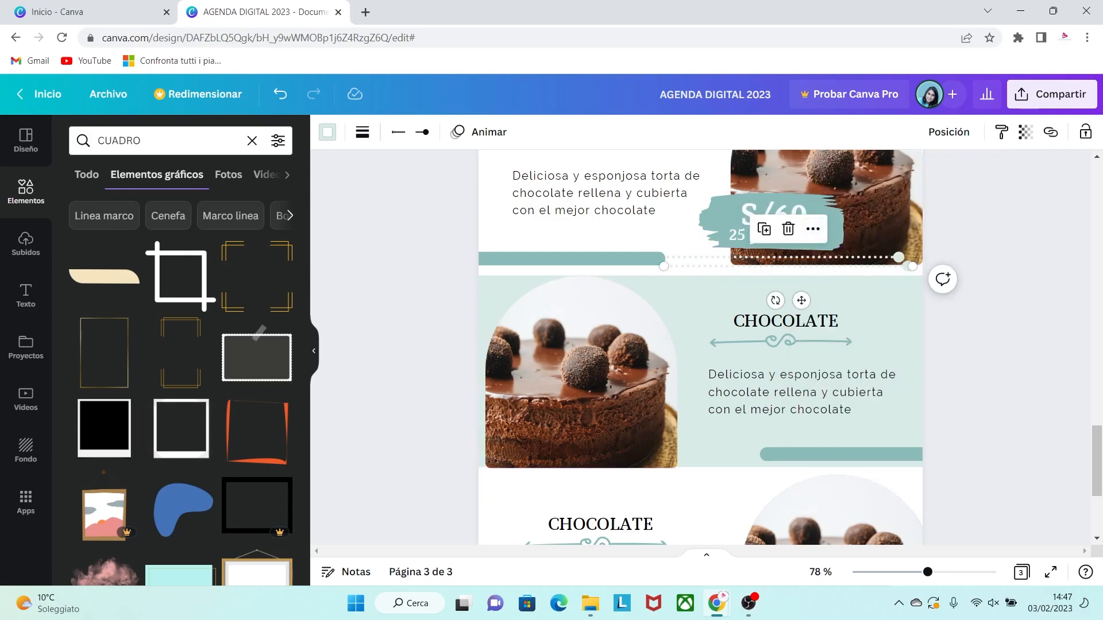
left_click_drag(788, 266, 632, 454)
left_click(861, 454)
left_click(888, 411)
left_click(888, 412)
key("Escape")
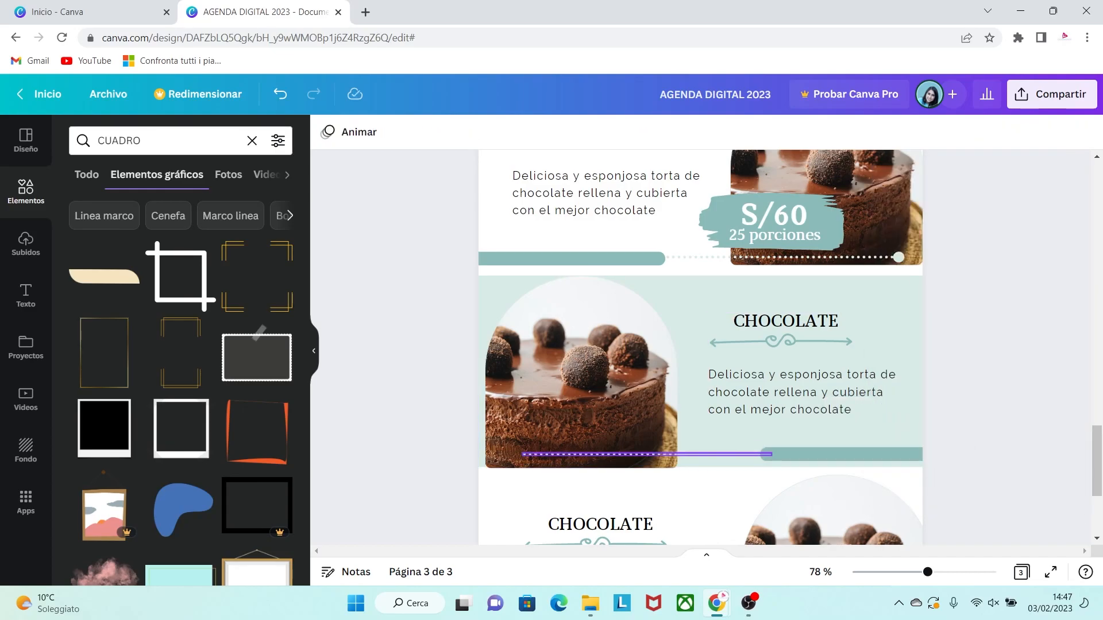
Recolour the mint block's dotted line white.
left_click(646, 454)
left_click(327, 132)
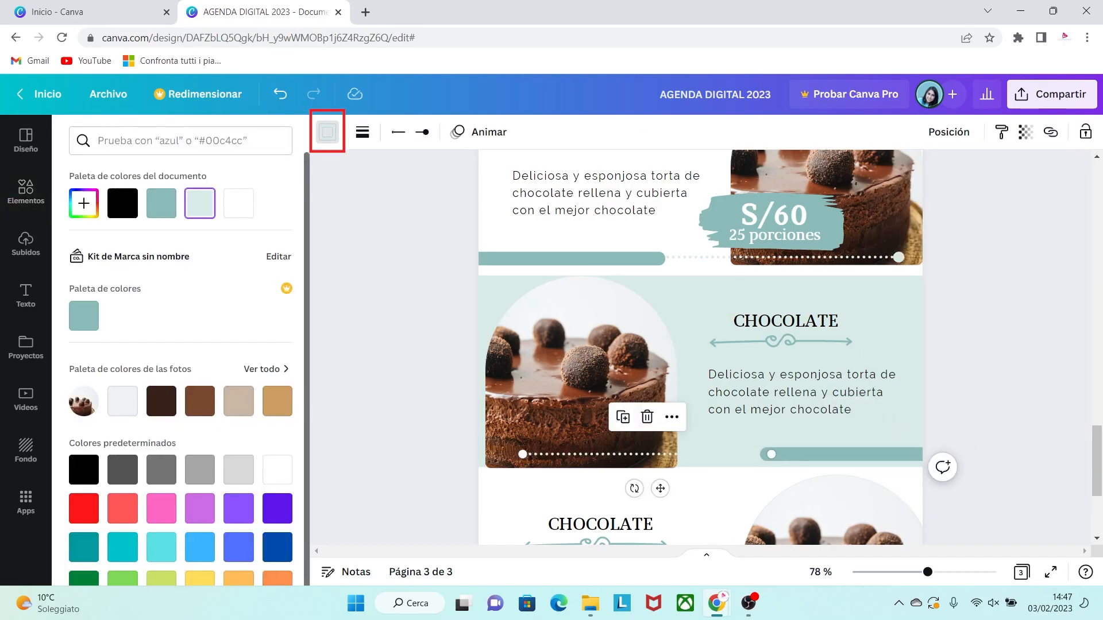
left_click(239, 203)
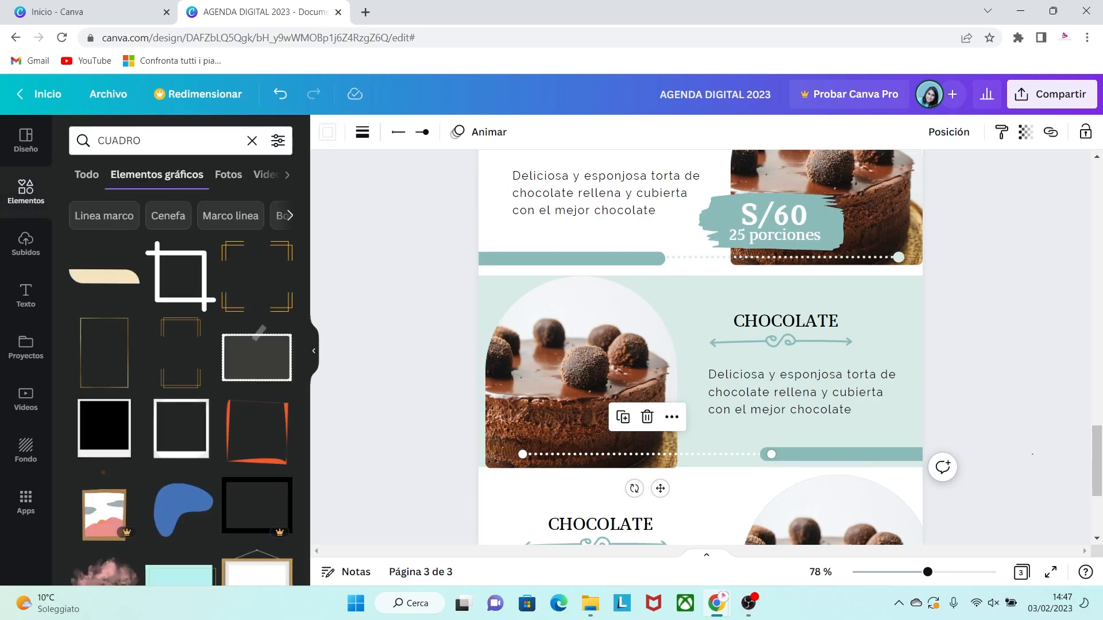
Recolour the teal bar in the mint block white.
left_click(850, 454)
scroll(850, 454, "down", 1)
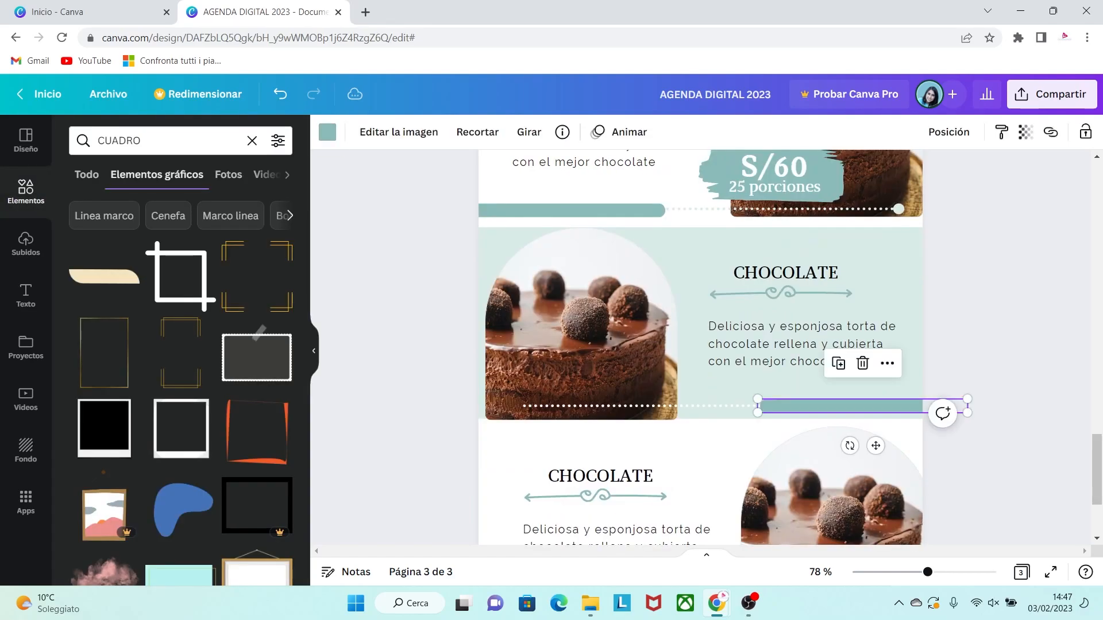
left_click(327, 132)
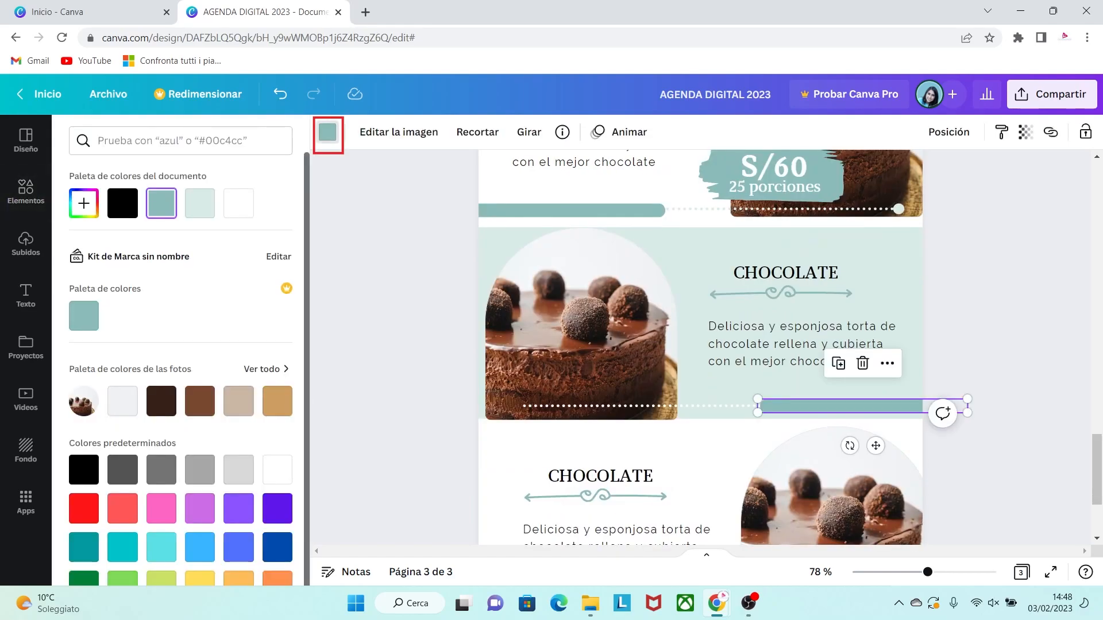
left_click(238, 203)
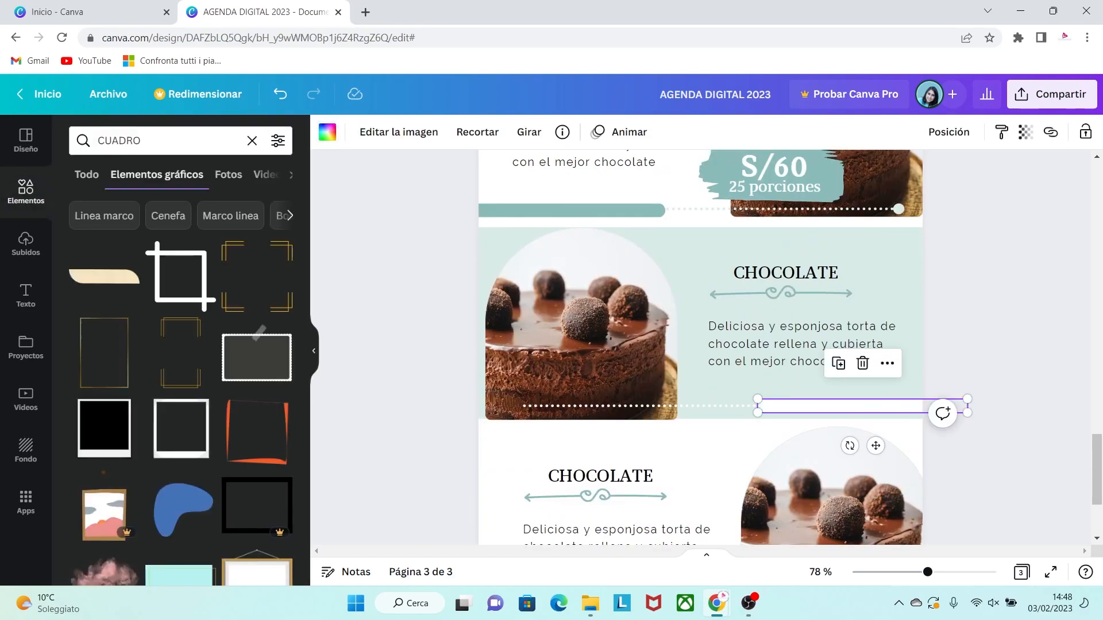
key("Escape")
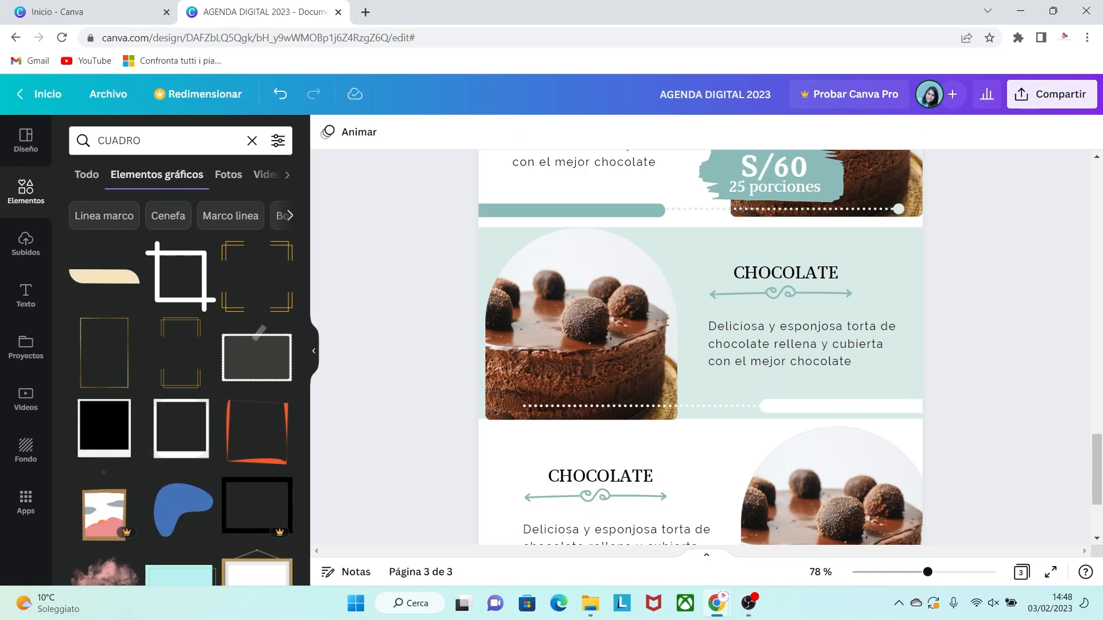
Replace the mint block's chocolate cake photo with the uploaded photo of the sliced, pink-frosted cake.
scroll(580, 368, "up", 1)
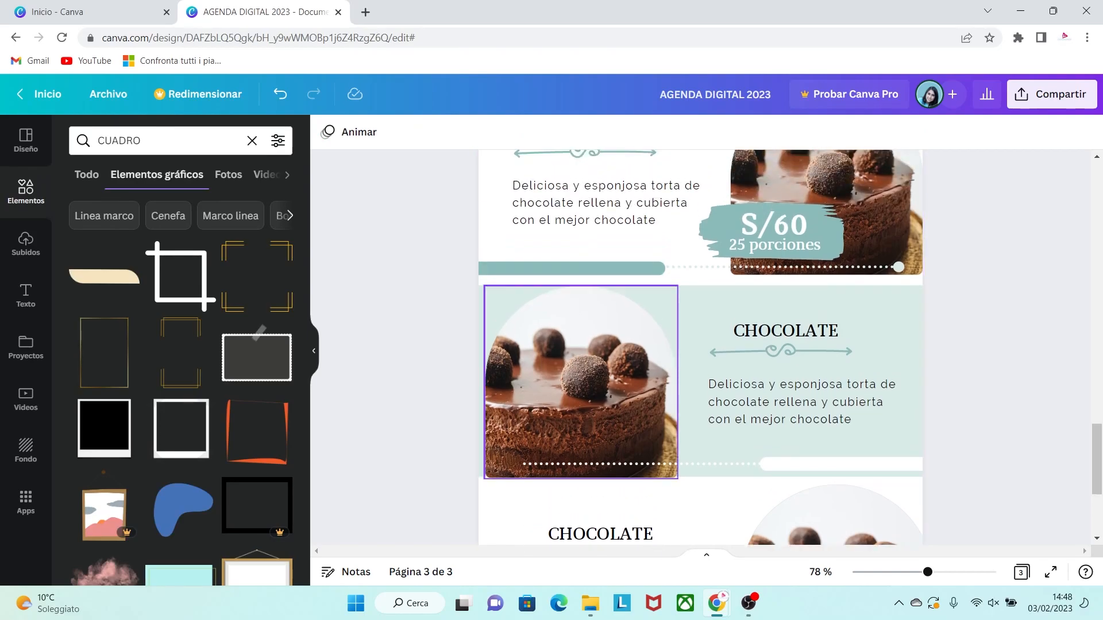
left_click(580, 382)
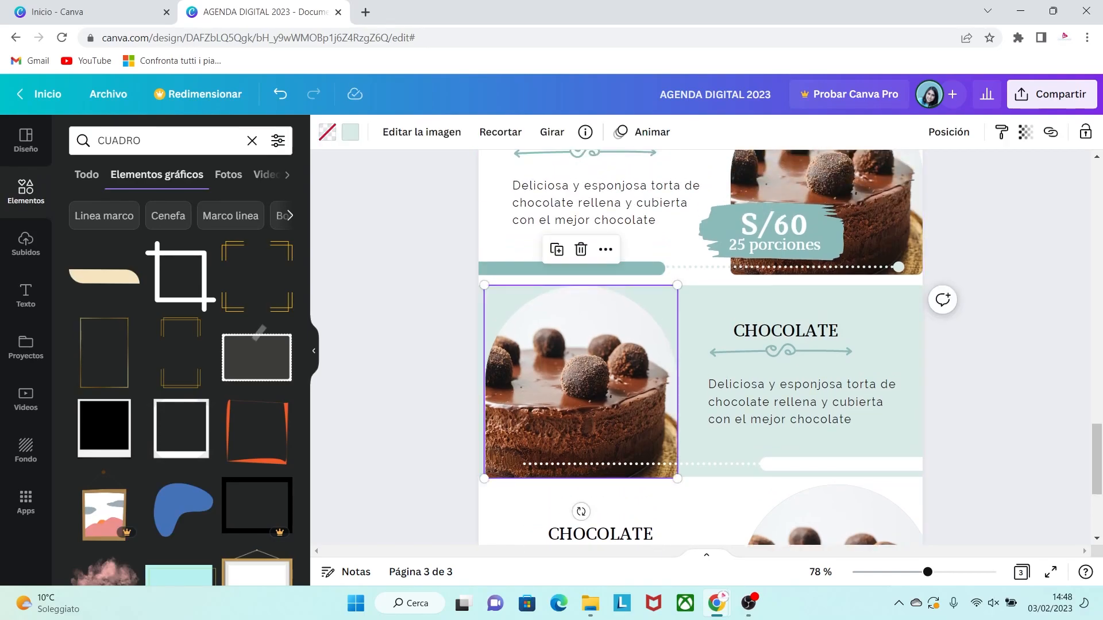
left_click(26, 244)
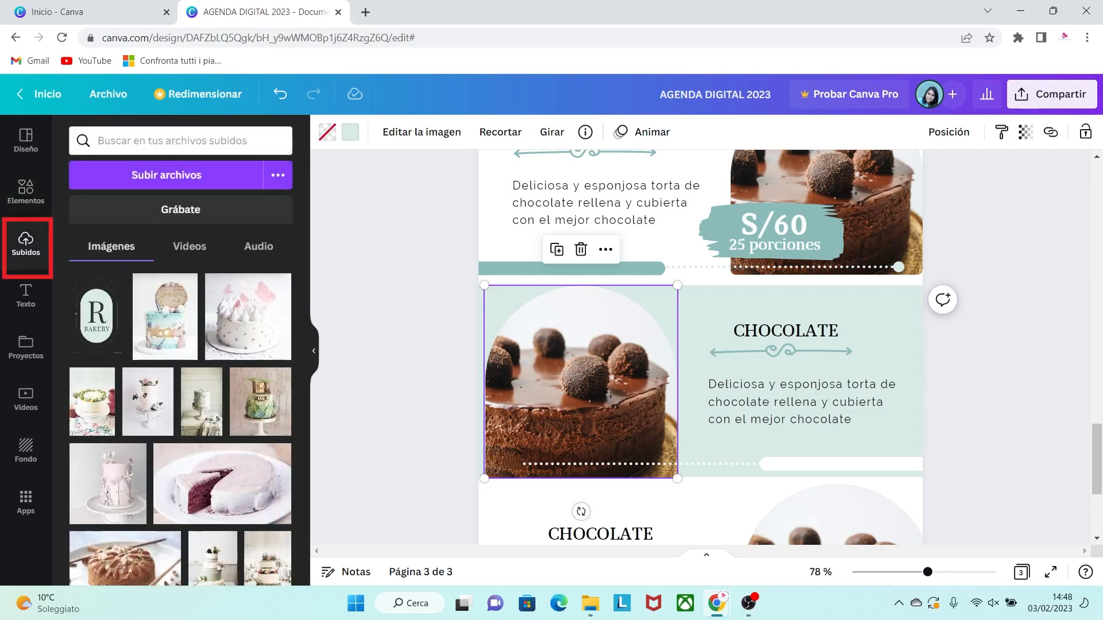
scroll(181, 422, "down", 2)
left_click_drag(223, 360, 616, 382)
double_click(581, 382)
left_click(988, 374)
Replace the bottom block's photo with the uploaded nut-topped cake photo and adjust its crop within the arched frame.
scroll(988, 374, "down", 1)
scroll(701, 348, "down", 3)
left_click(837, 368)
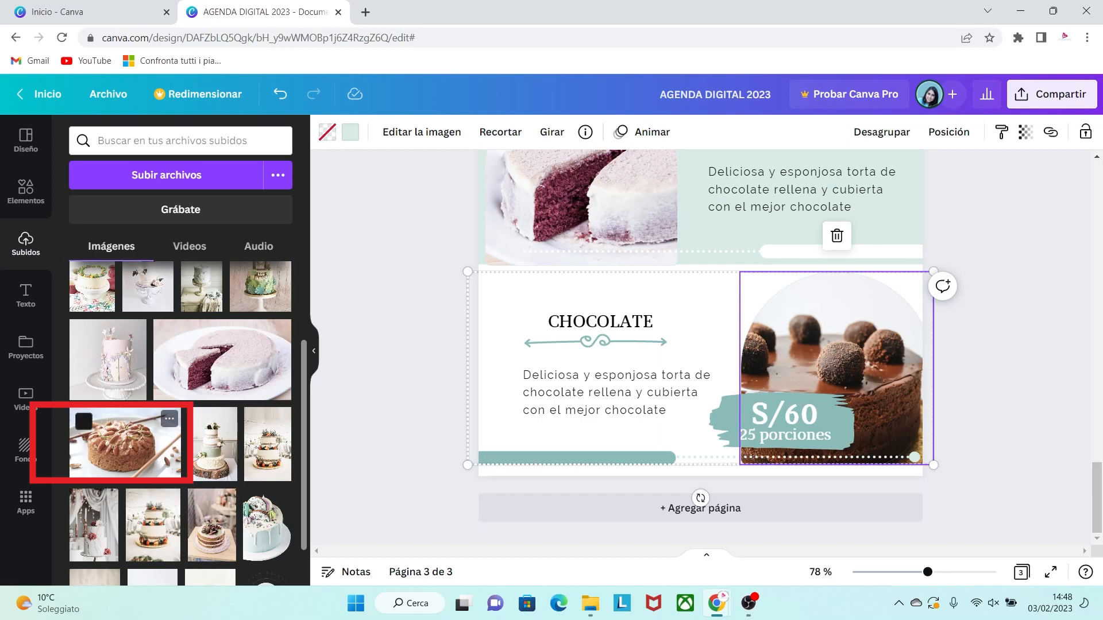
left_click(126, 444)
double_click(837, 367)
left_click_drag(691, 465, 687, 469)
left_click_drag(833, 370, 815, 370)
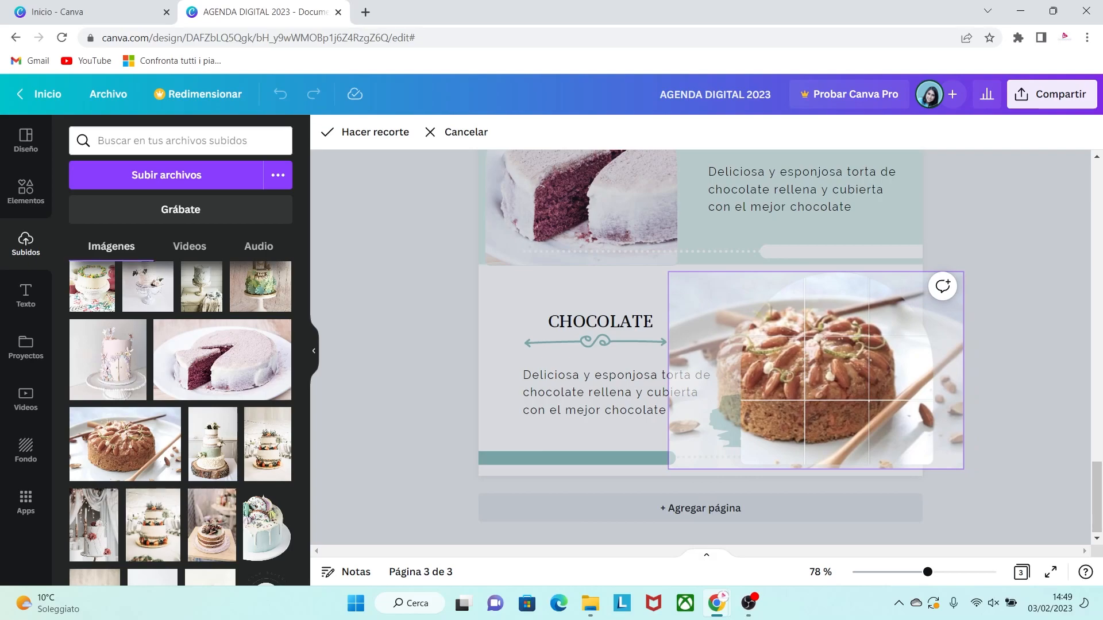
key("Return")
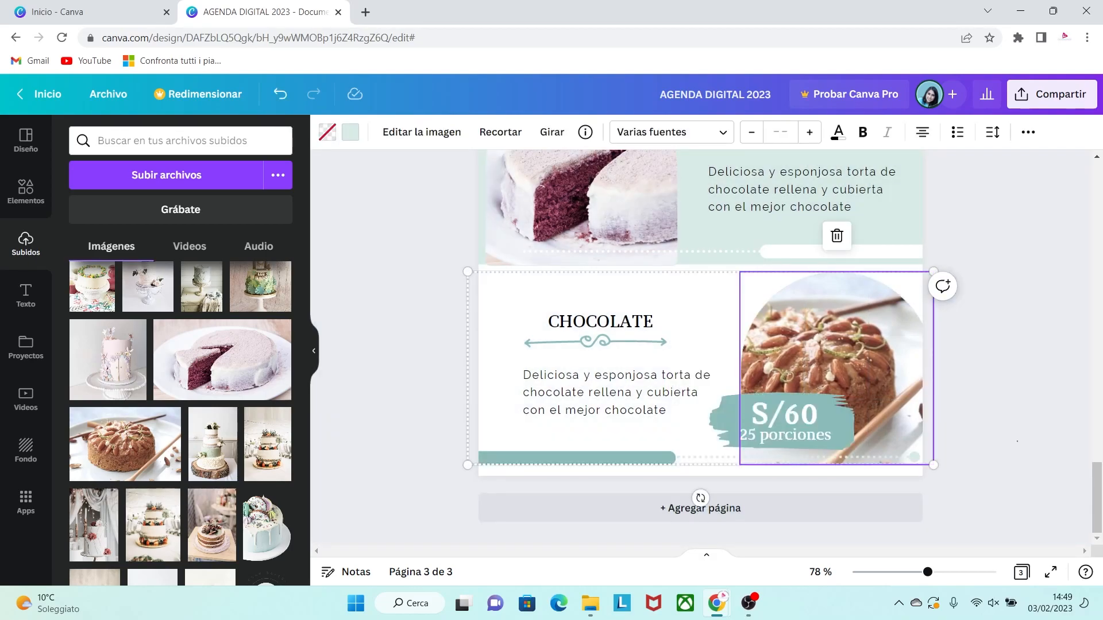
key("Escape")
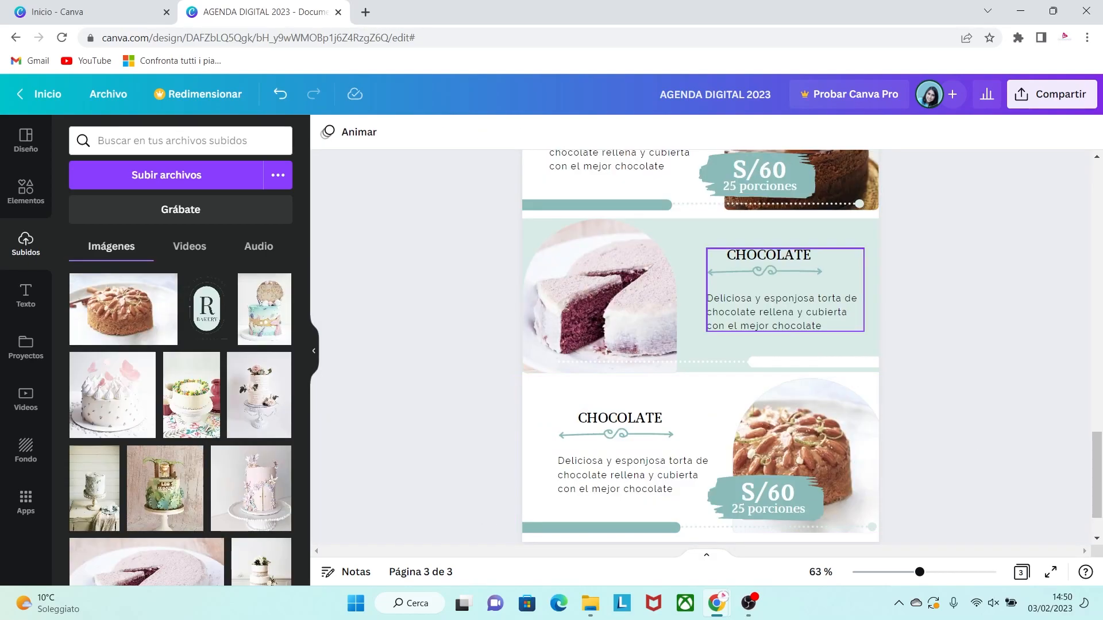
Change the mint block's title to "REMOLACHA" in bold.
double_click(776, 255)
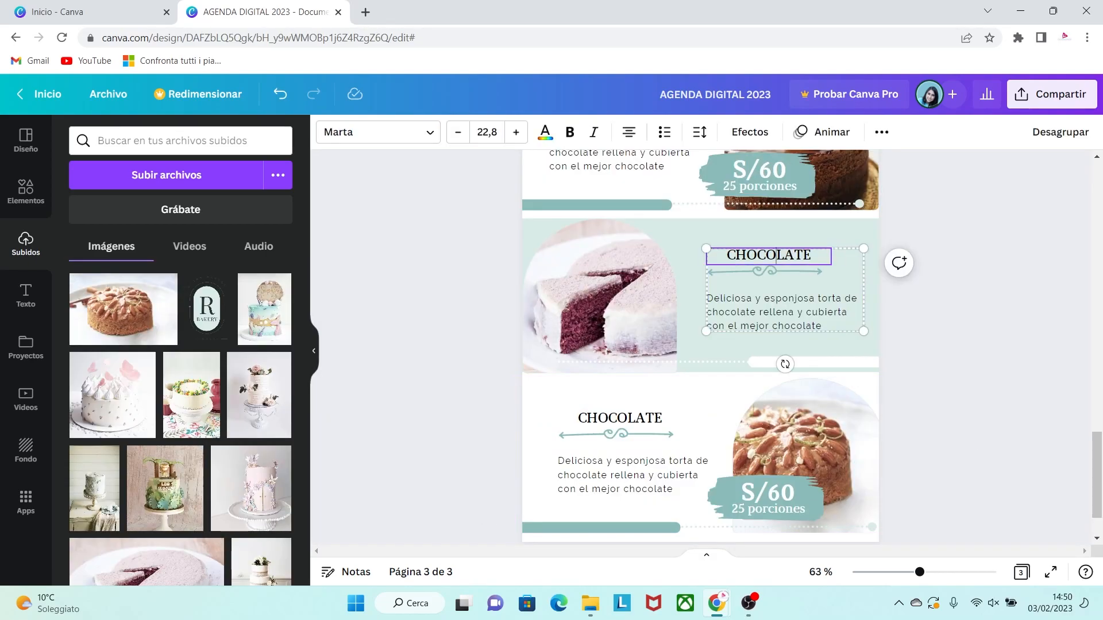
key("BackSpace")
key("BackSpace")
key("BackSpace")
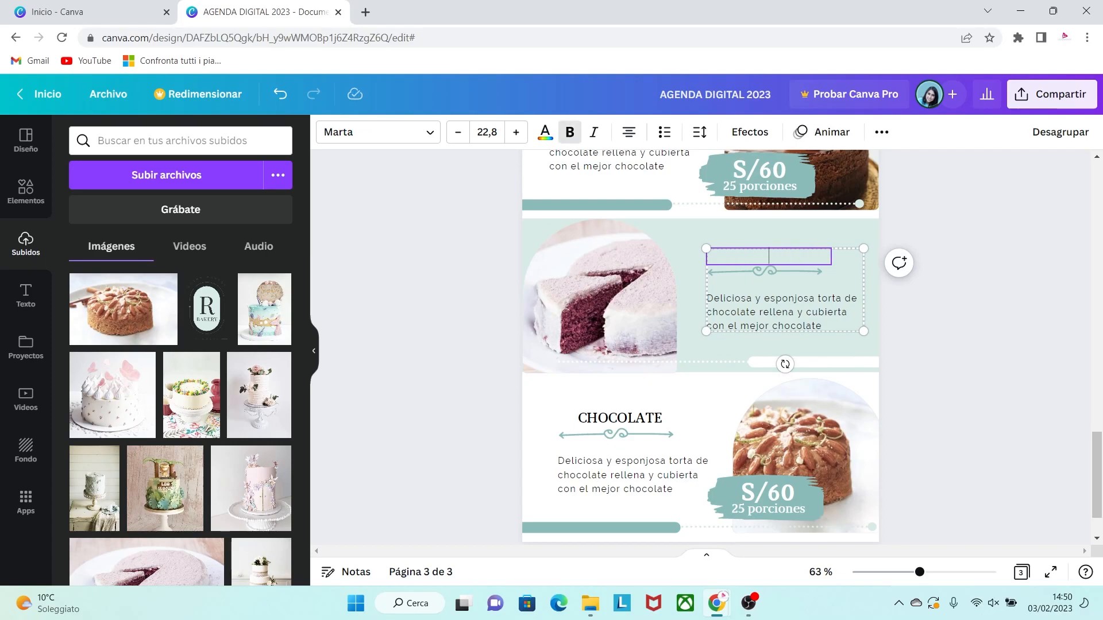
Change the bottom block's title to "ALMENDRAS" in bold.
double_click(620, 419)
key("ctrl+a")
key("ctrl+b")
type("AL")
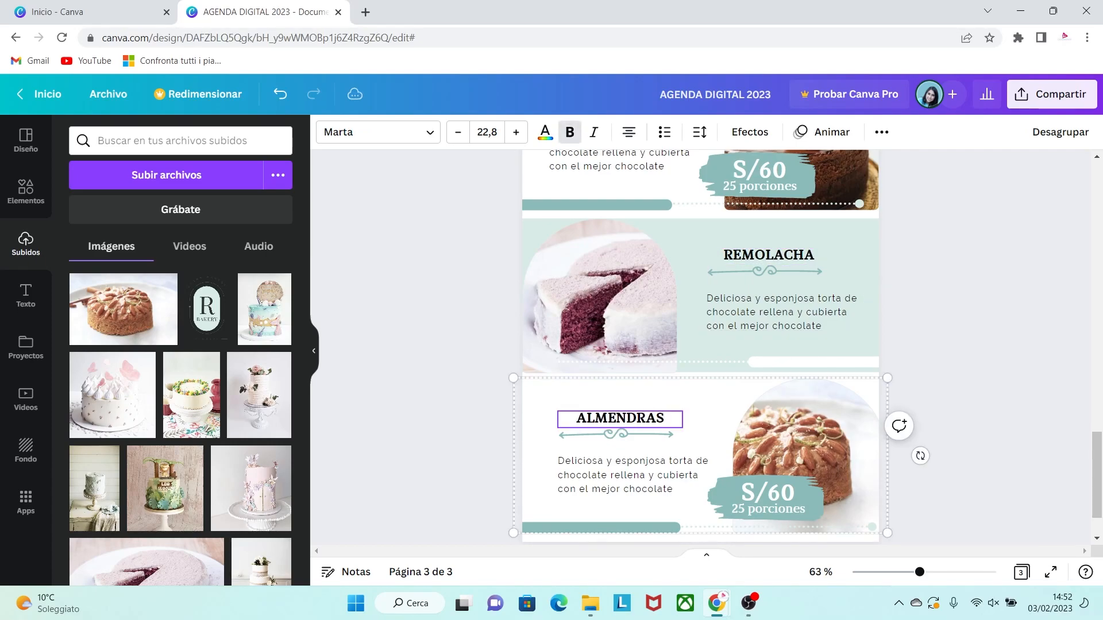
key("Escape")
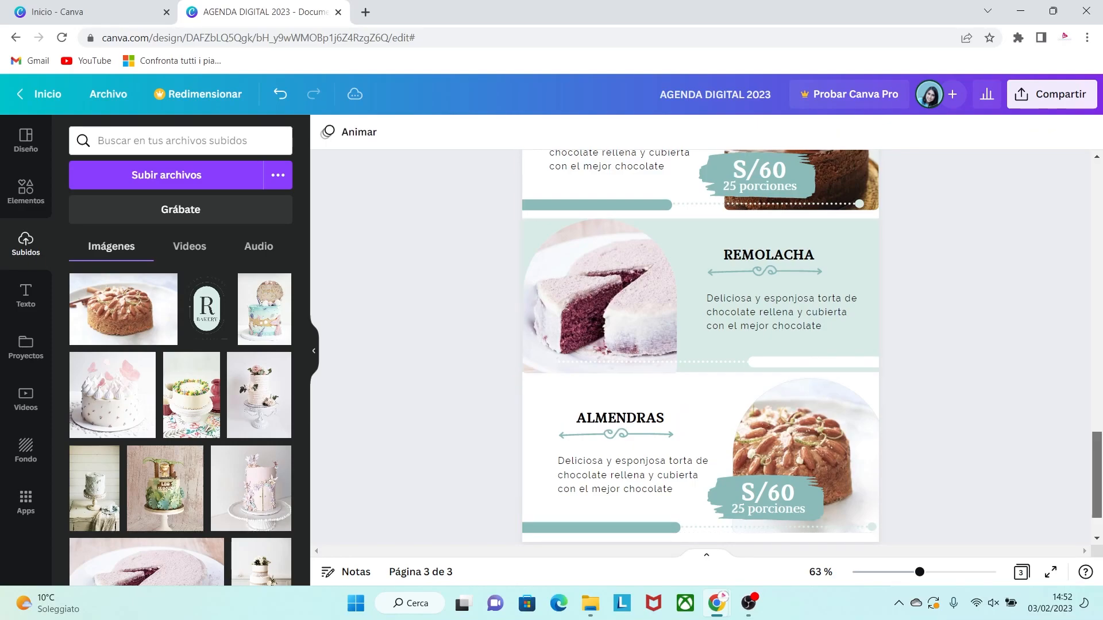
Add a blank fourth page at the end of the catalogue.
scroll(700, 348, "up", 3)
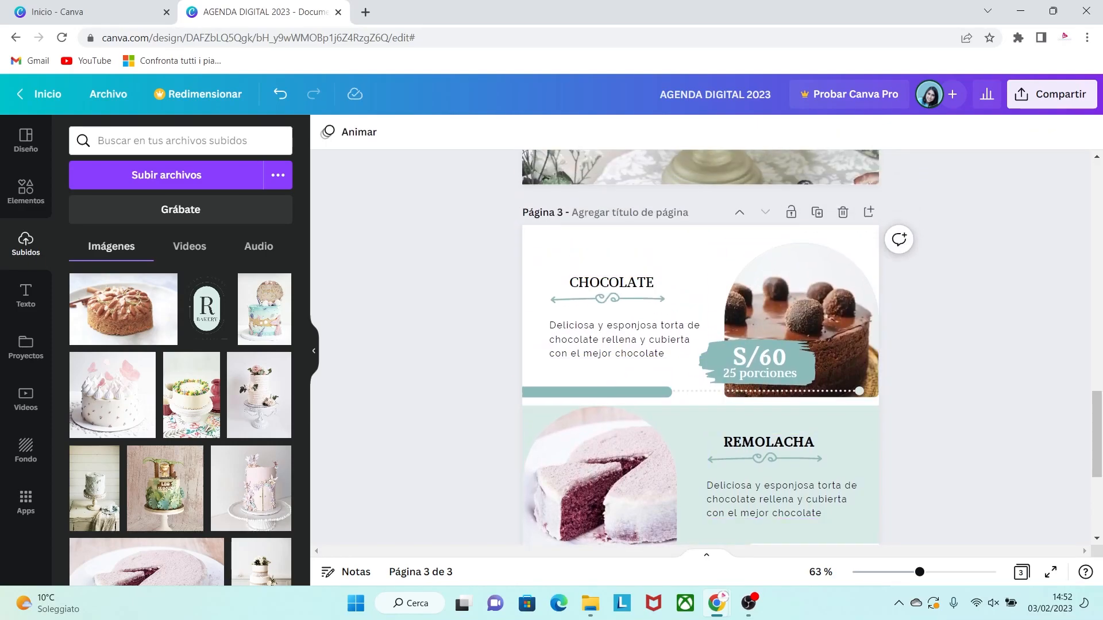
scroll(700, 348, "down", 4)
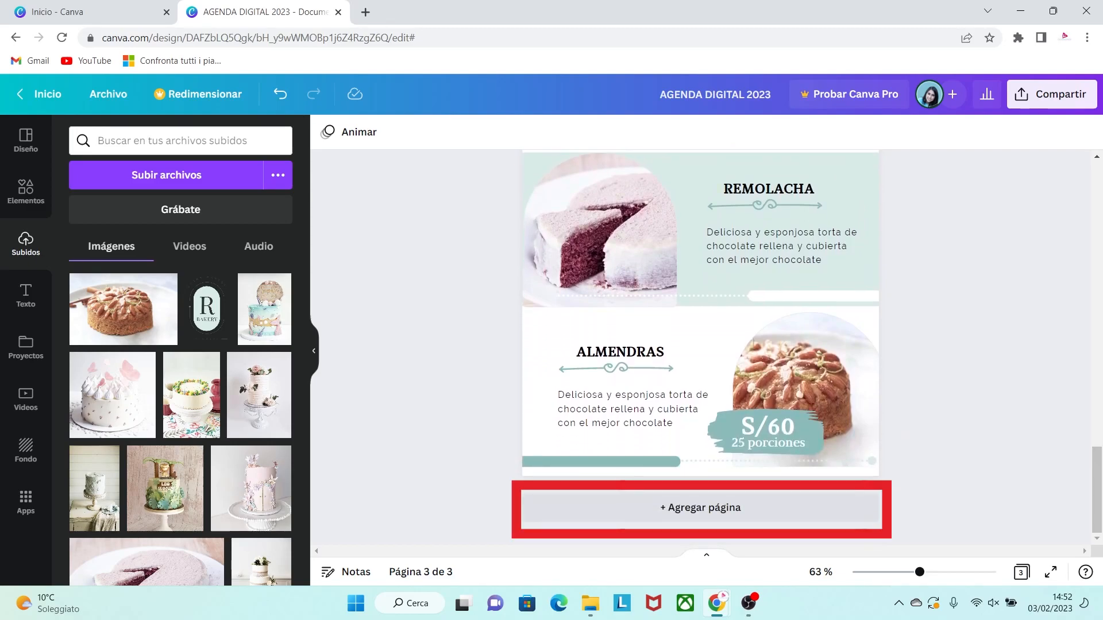
left_click(701, 508)
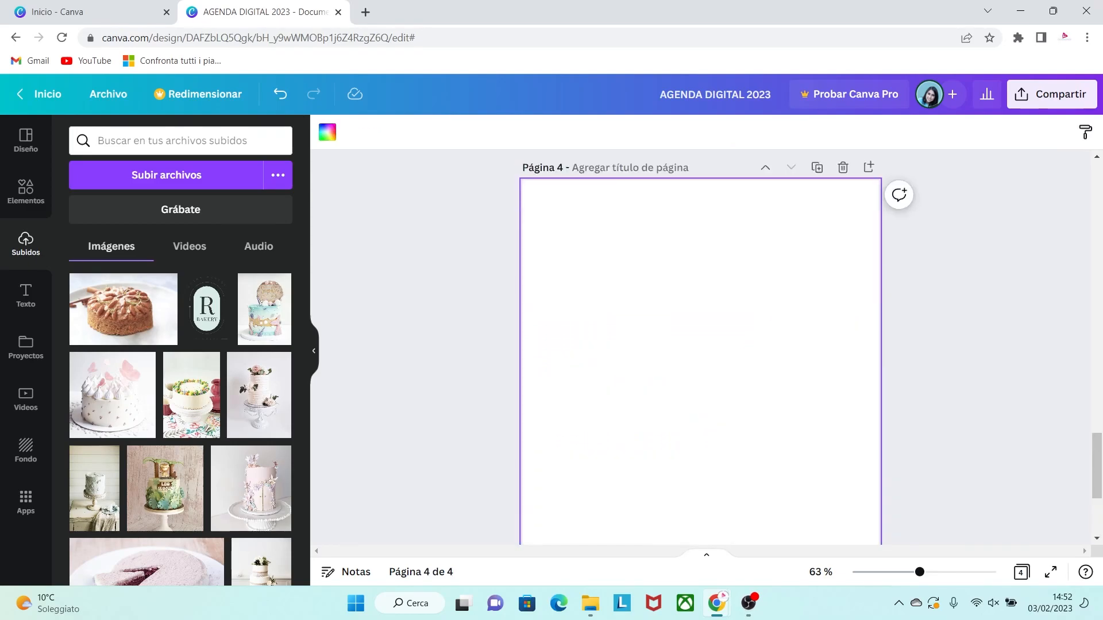
Insert the uploaded photo of the three-tier berry cake on page 4 and enlarge it to cover the whole page.
scroll(180, 423, "down", 5)
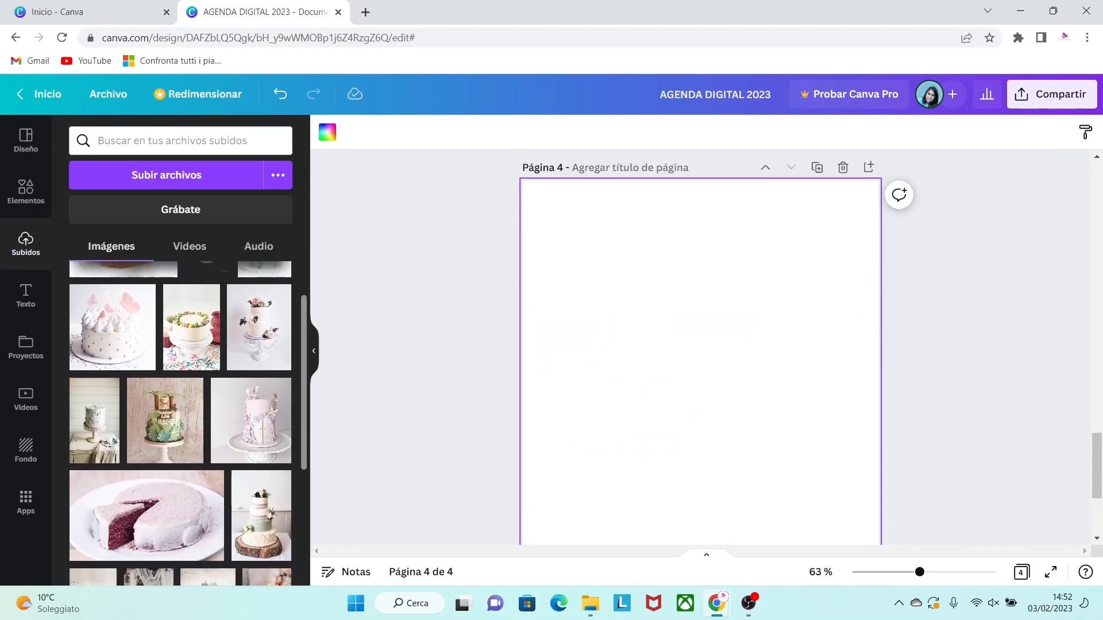
scroll(93, 379, "down", 2)
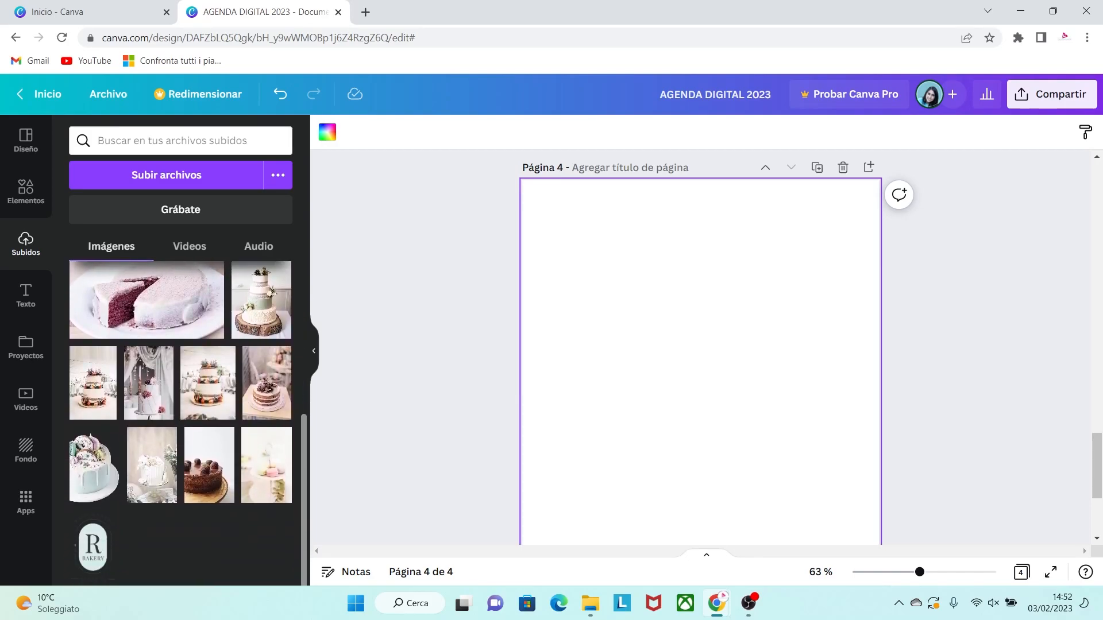
left_click(93, 379)
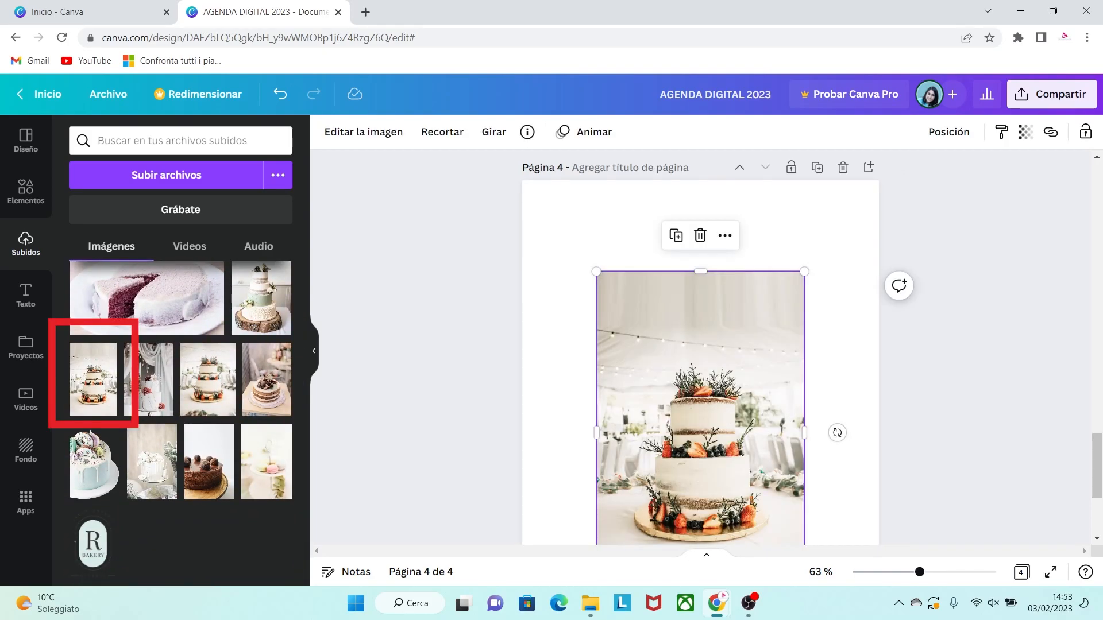
left_click_drag(620, 342, 627, 342)
left_click_drag(730, 504, 858, 537)
left_click_drag(920, 572, 897, 573)
left_click_drag(745, 467, 784, 525)
left_click_drag(784, 387, 796, 388)
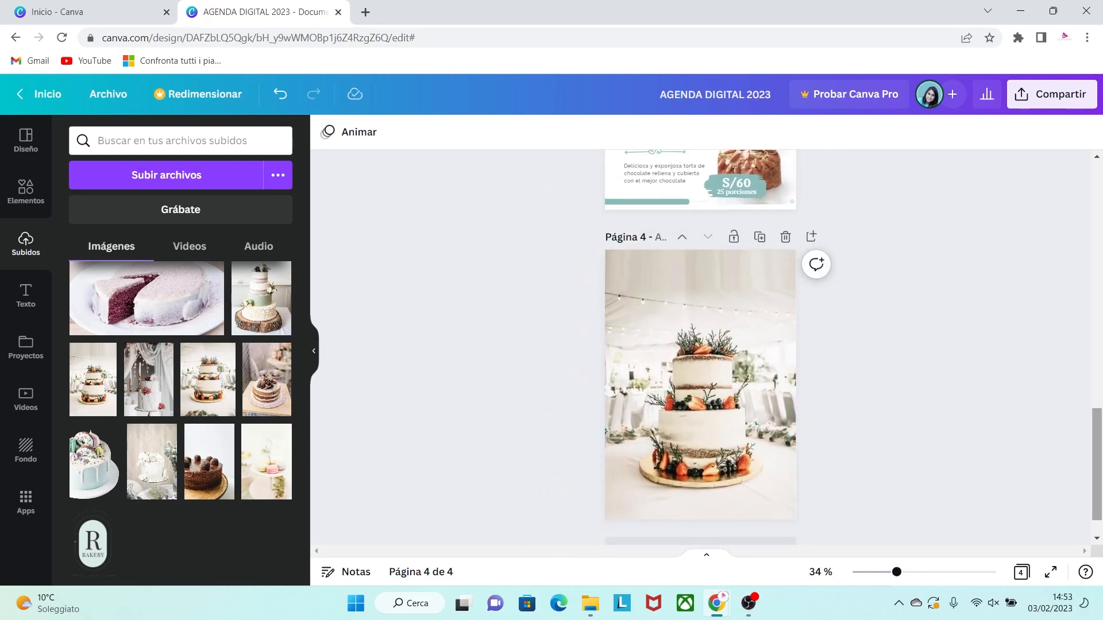
Copy the logo, title and description from page 2 onto page 4 and move the description down below the cake.
scroll(701, 345, "up", 5)
scroll(701, 344, "up", 3)
left_click_drag(580, 201, 783, 441)
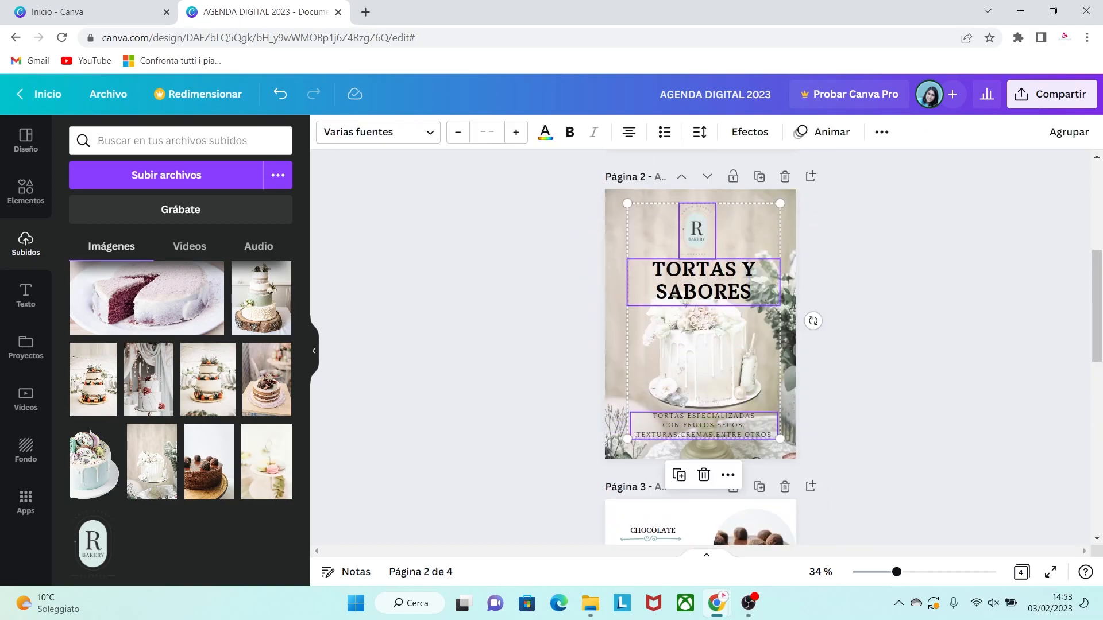
scroll(701, 345, "down", 8)
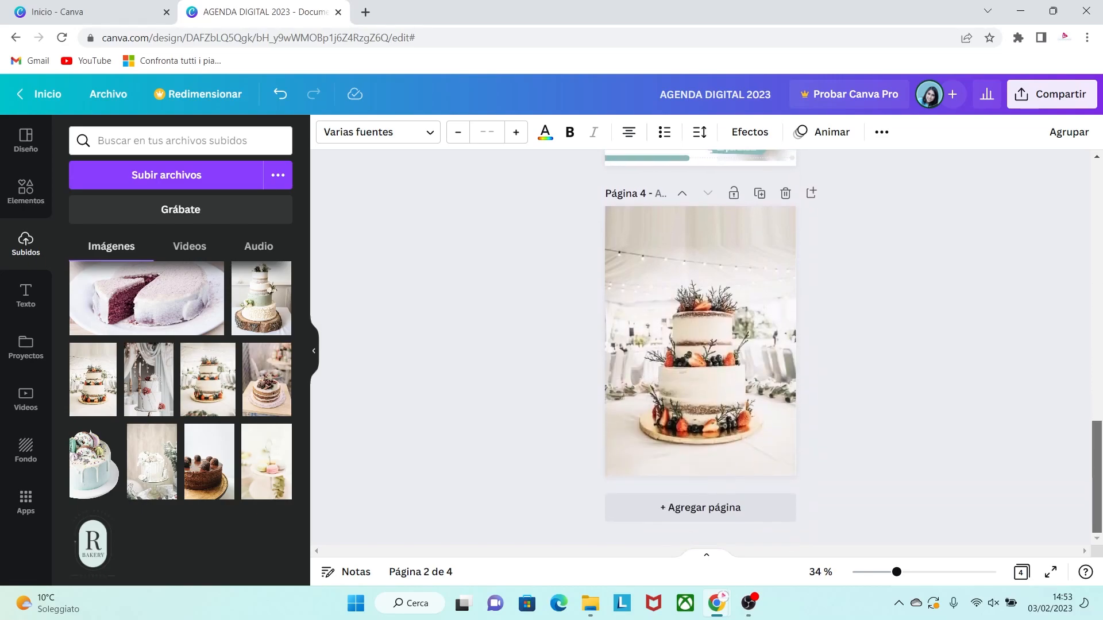
left_click(833, 449)
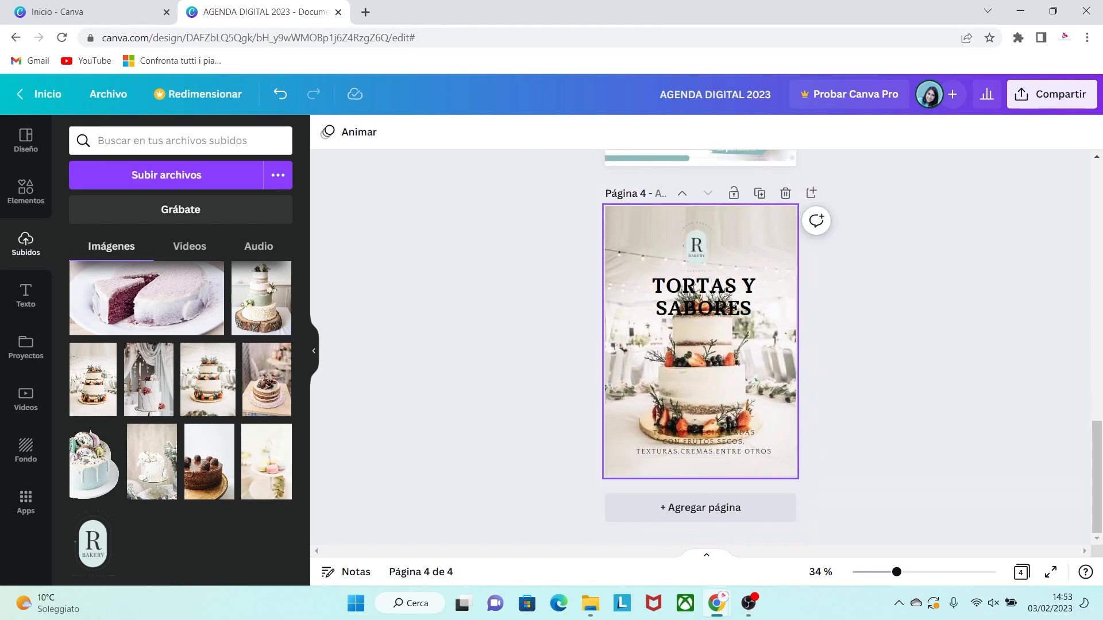
left_click_drag(704, 443, 704, 458)
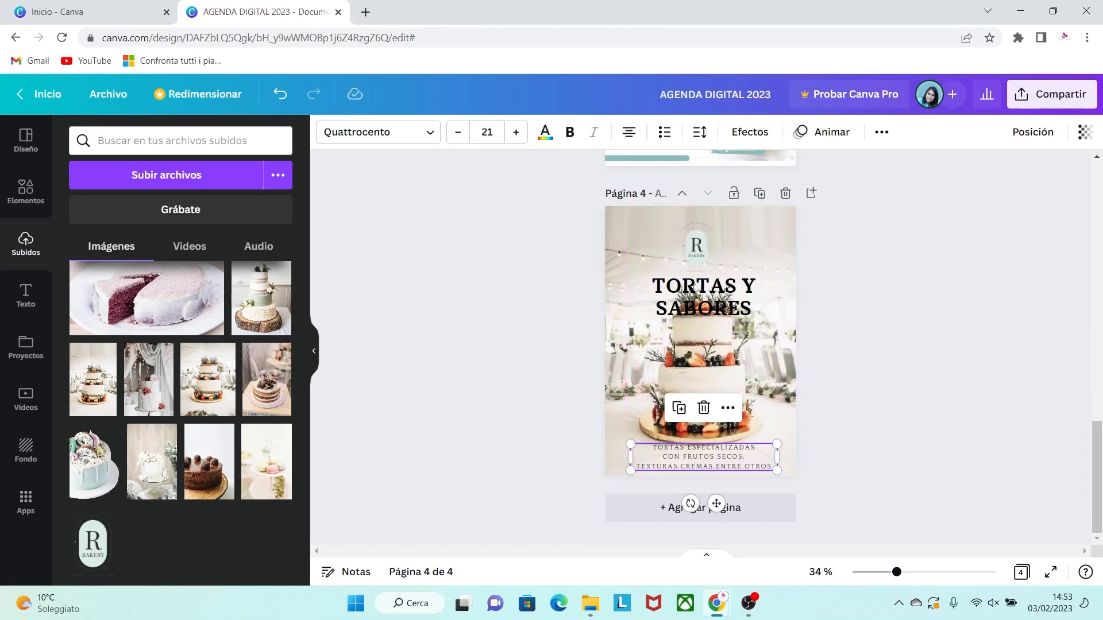
left_click(850, 448)
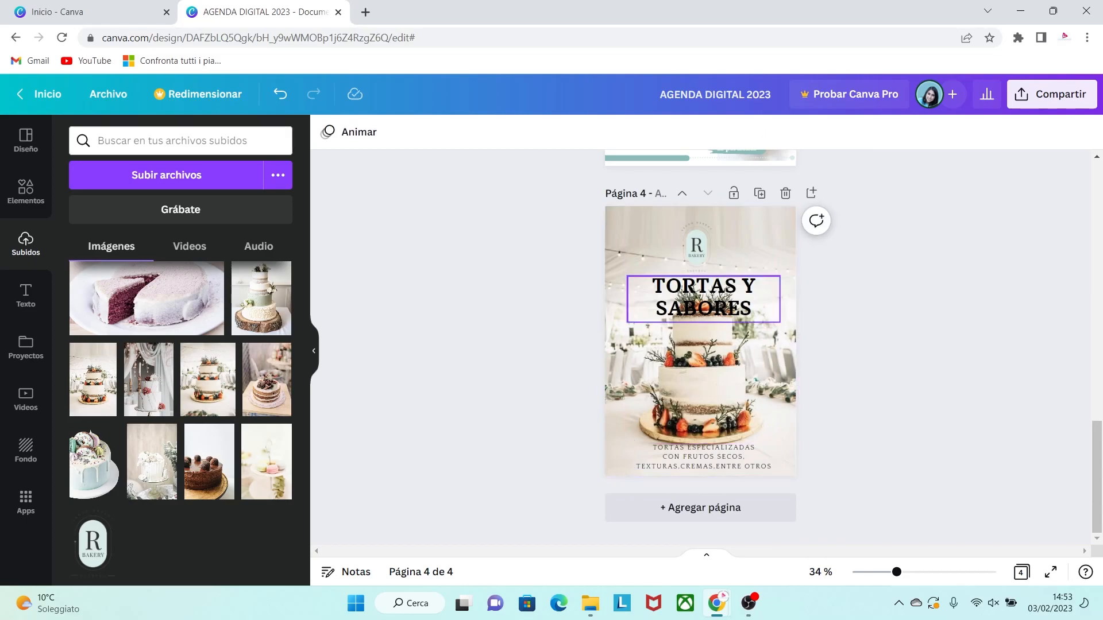
Remove page 4's logo and move the title up above the cake, reworded as "TORTAS ESPECIALES".
left_click_drag(703, 264, 703, 260)
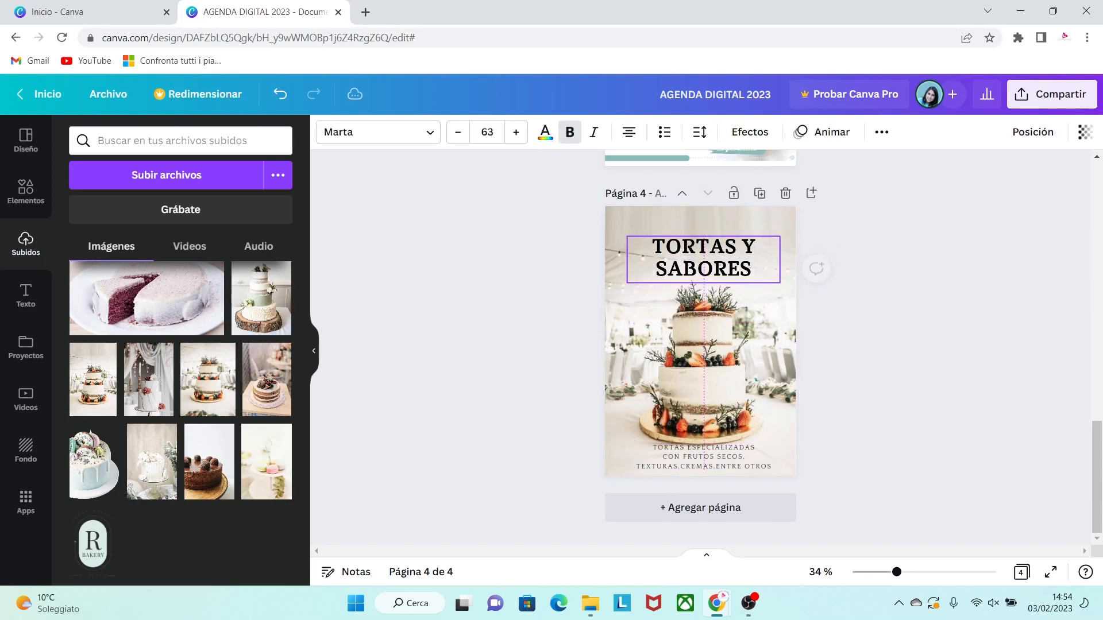
double_click(704, 259)
type("TORTAS ESPECIALES")
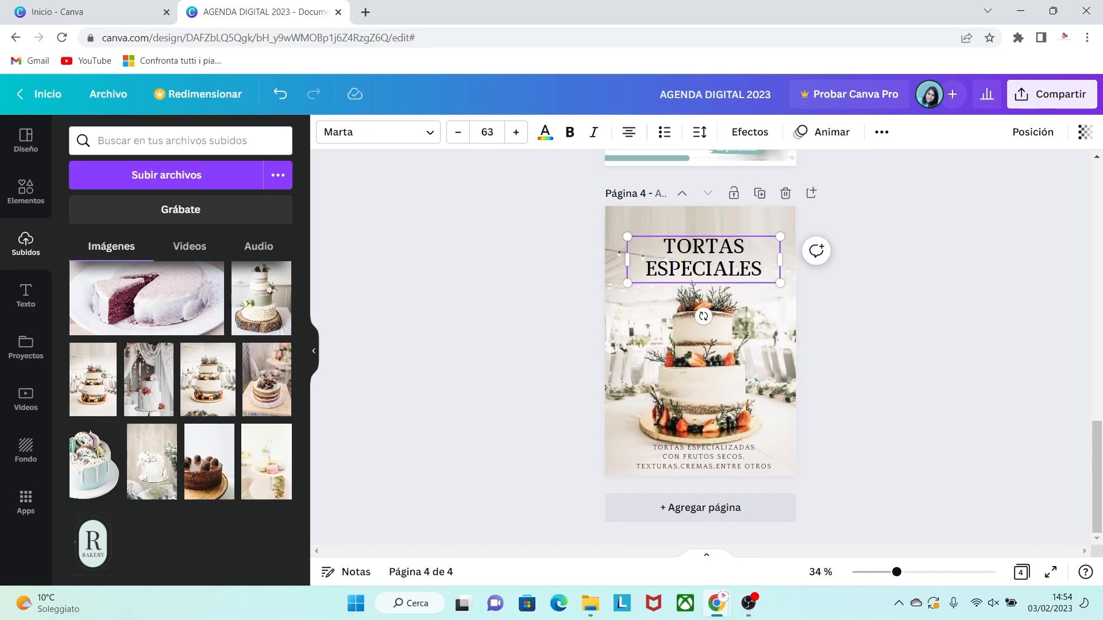
Change page 4's description to "TORTAS ESPECIALIZADAS PARA EVENTOS, CUMPLE, BODAS" and reposition it below the cake.
left_click(704, 457)
type("PARA")
left_click_drag(772, 466, 701, 458)
left_click(884, 443)
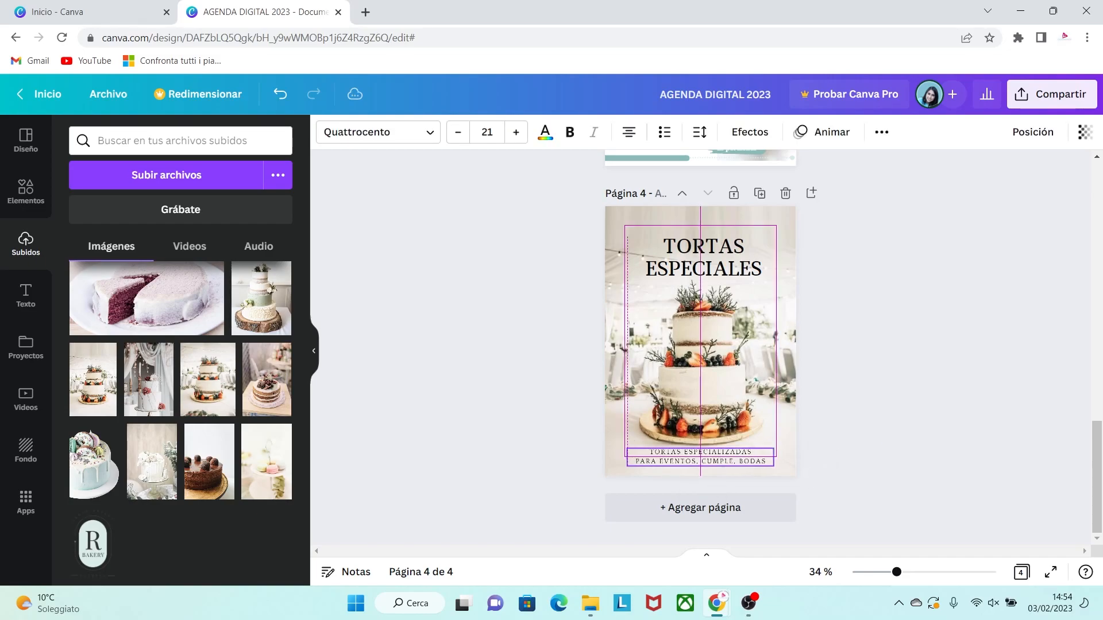
Add page 5 to the catalogue and search the elements for "marcos", opening the Marcos frame collection.
left_click(884, 443)
left_click(700, 508)
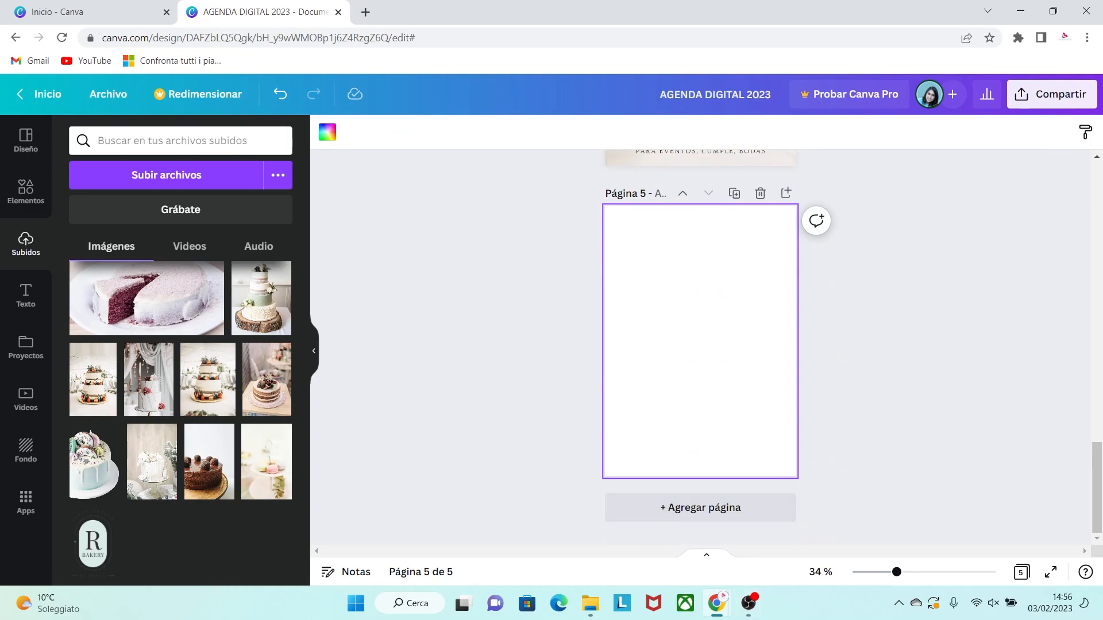
left_click(26, 192)
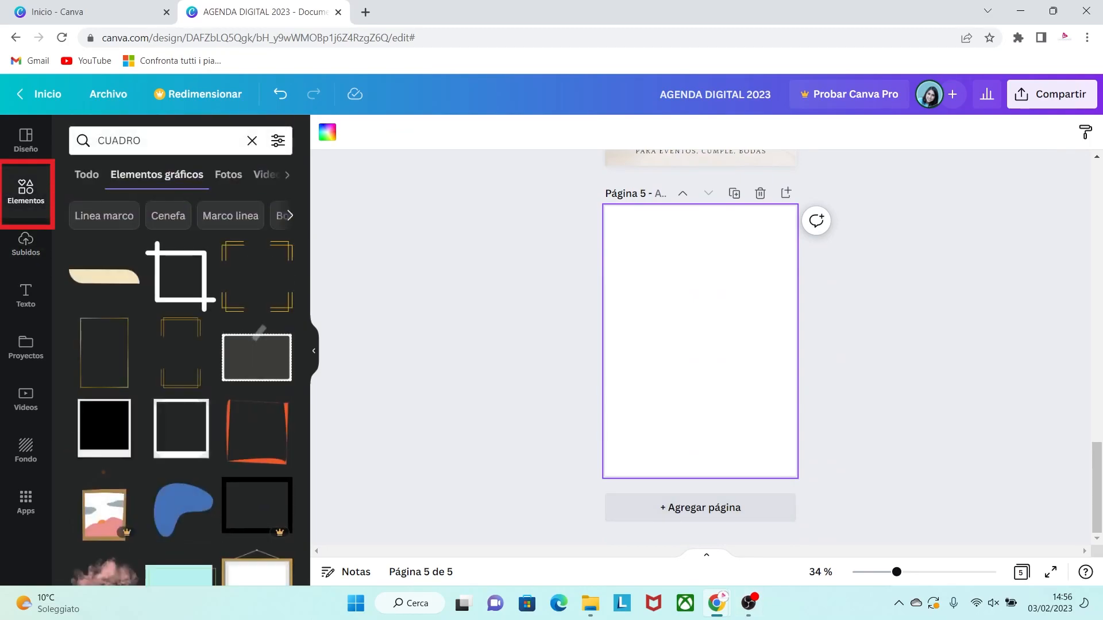
left_click_drag(144, 141, 119, 141)
key("BackSpace")
type("marcos")
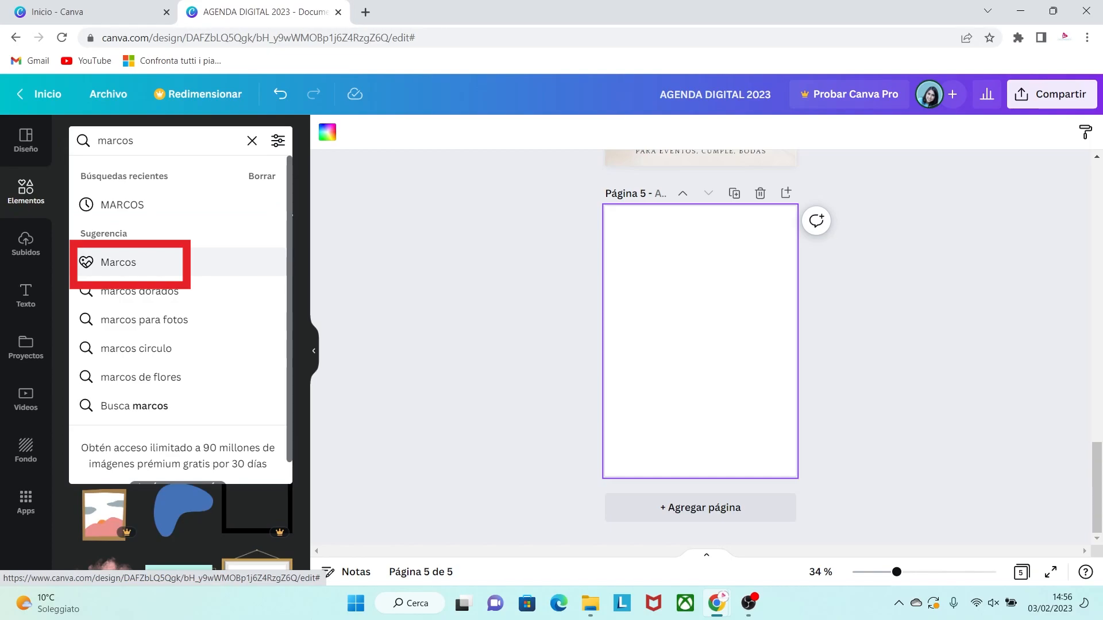
left_click(118, 262)
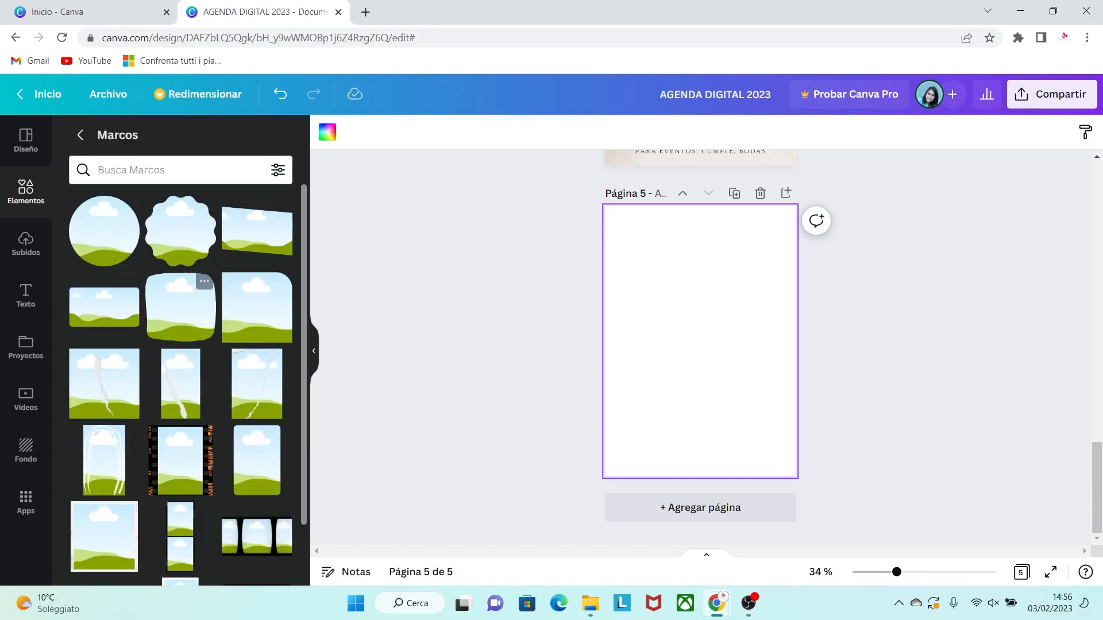
Insert the square torn-paper frame on page 5, place it in the page's upper-left corner and enlarge it slightly.
scroll(180, 384, "down", 3)
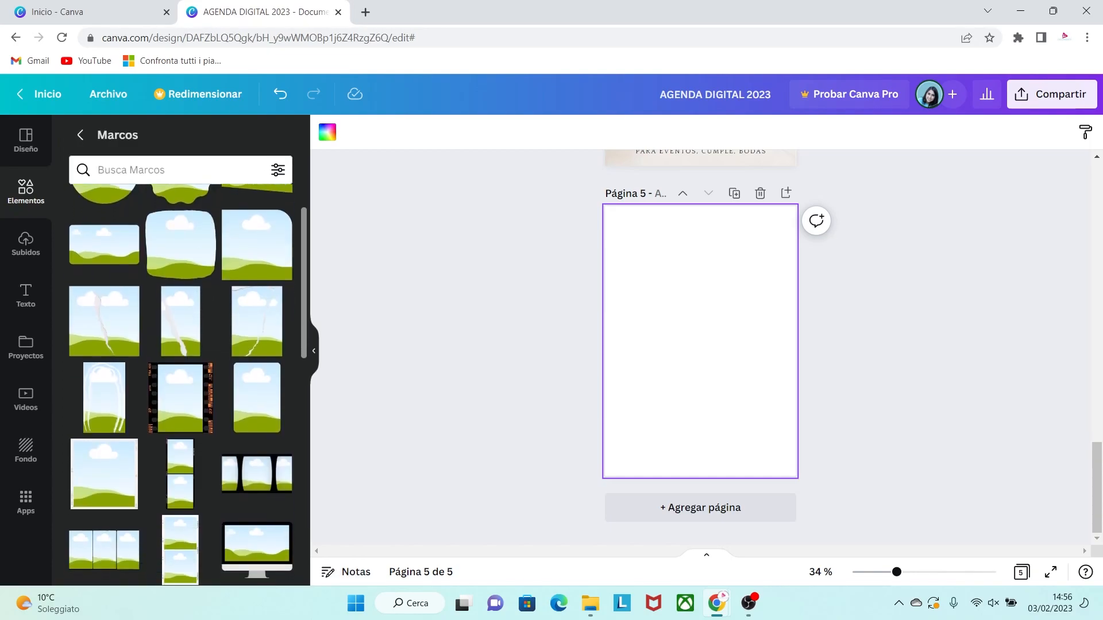
left_click(104, 281)
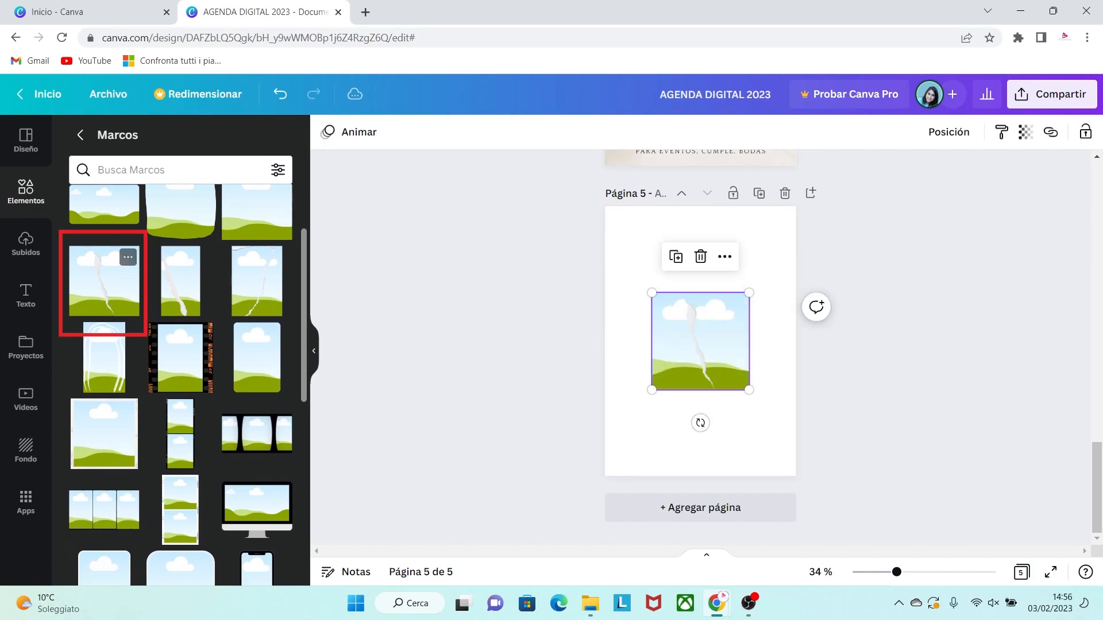
left_click_drag(701, 342, 654, 255)
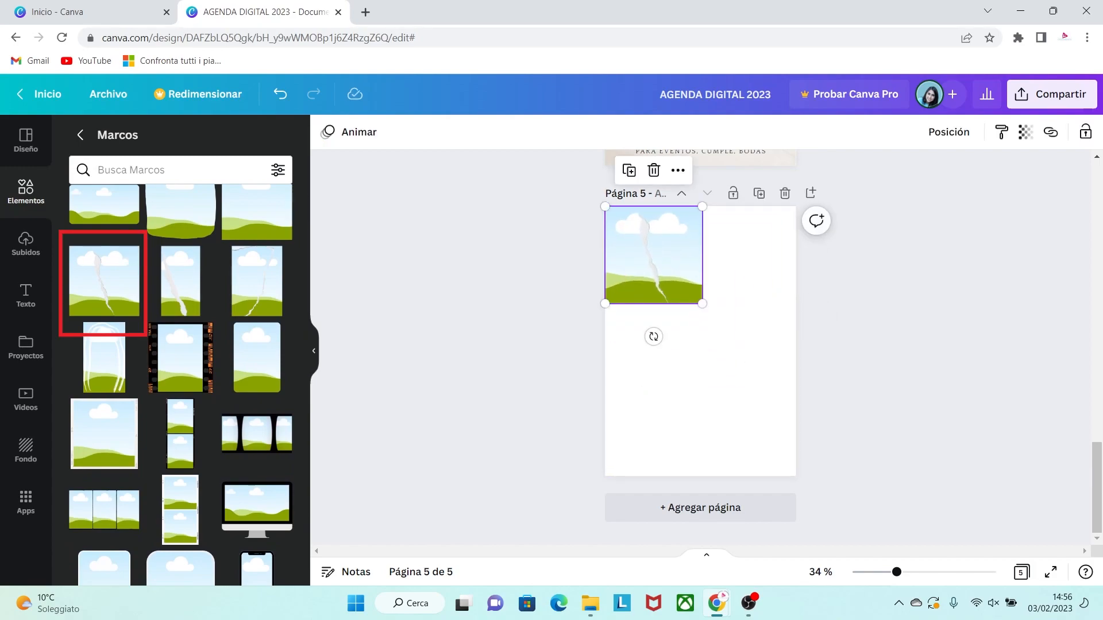
left_click_drag(702, 303, 711, 312)
left_click(657, 347)
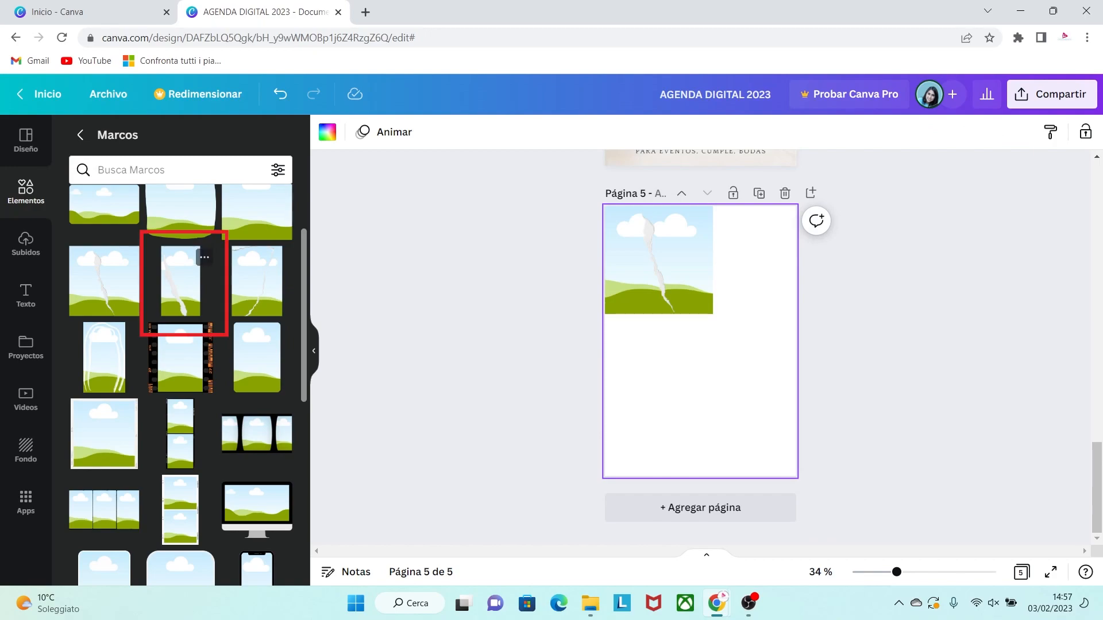
Insert the narrow torn-paper frame in page 5's upper-right corner and enlarge both frames to equal height, together spanning the page width.
left_click(180, 281)
left_click_drag(697, 325, 757, 275)
mouse_move(718, 343)
left_mouse_down()
mouse_move(735, 314)
mouse_move(714, 313)
mouse_move(726, 331)
left_mouse_up()
left_click(711, 311)
left_click(741, 312)
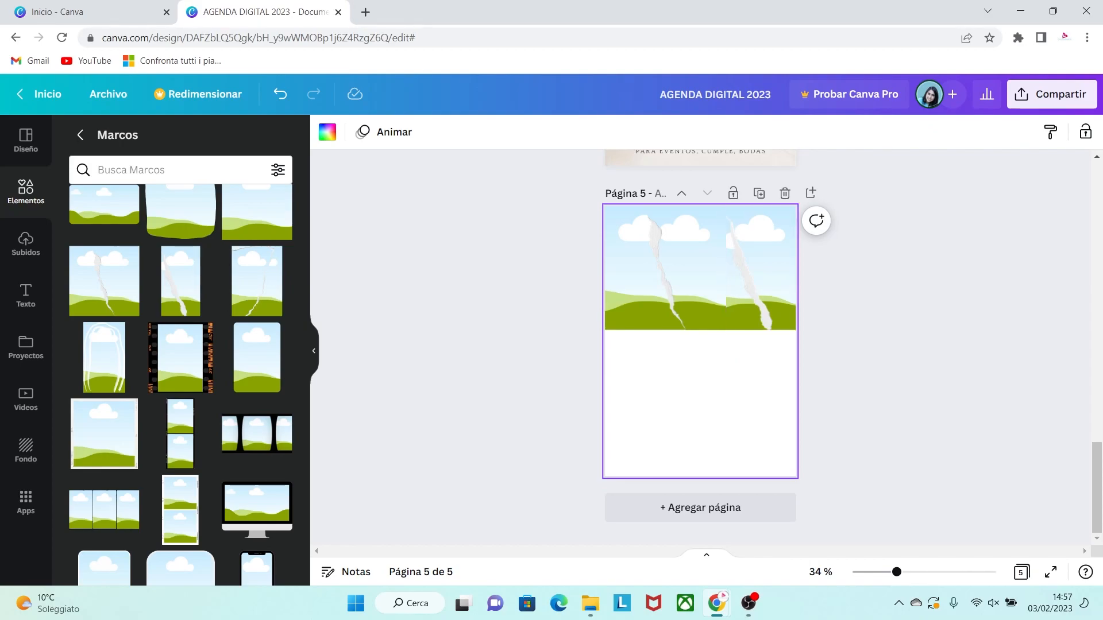
Fill the left half of the square torn frame with the uploaded tiered wedding cake on a wood slice, cropped to show the whole cake.
left_click(931, 572)
left_click_drag(1097, 488, 1097, 475)
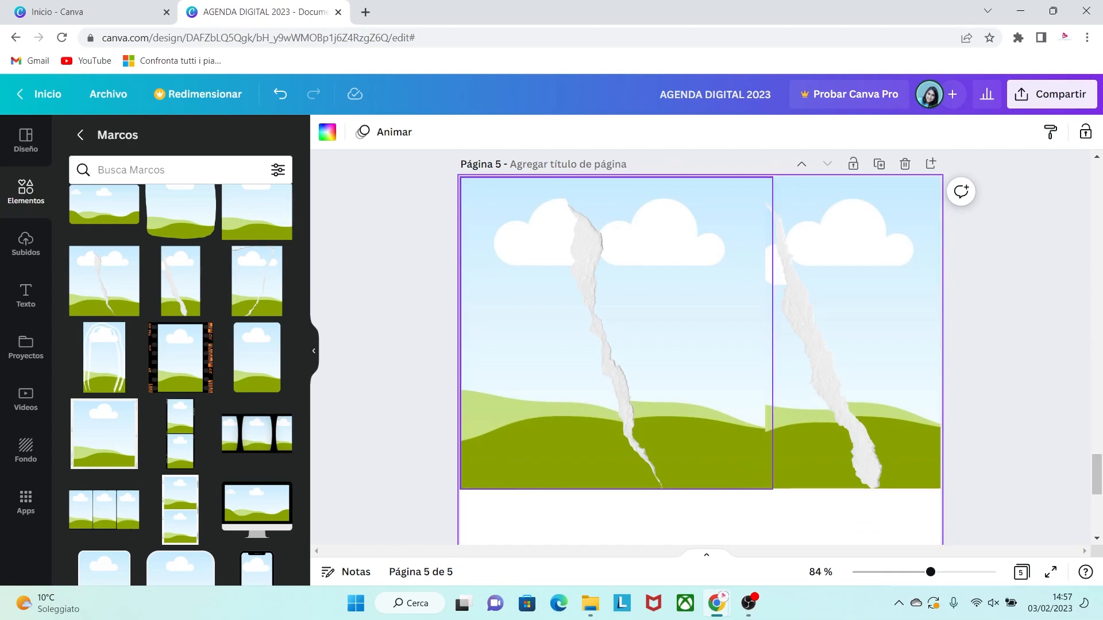
left_click(690, 350)
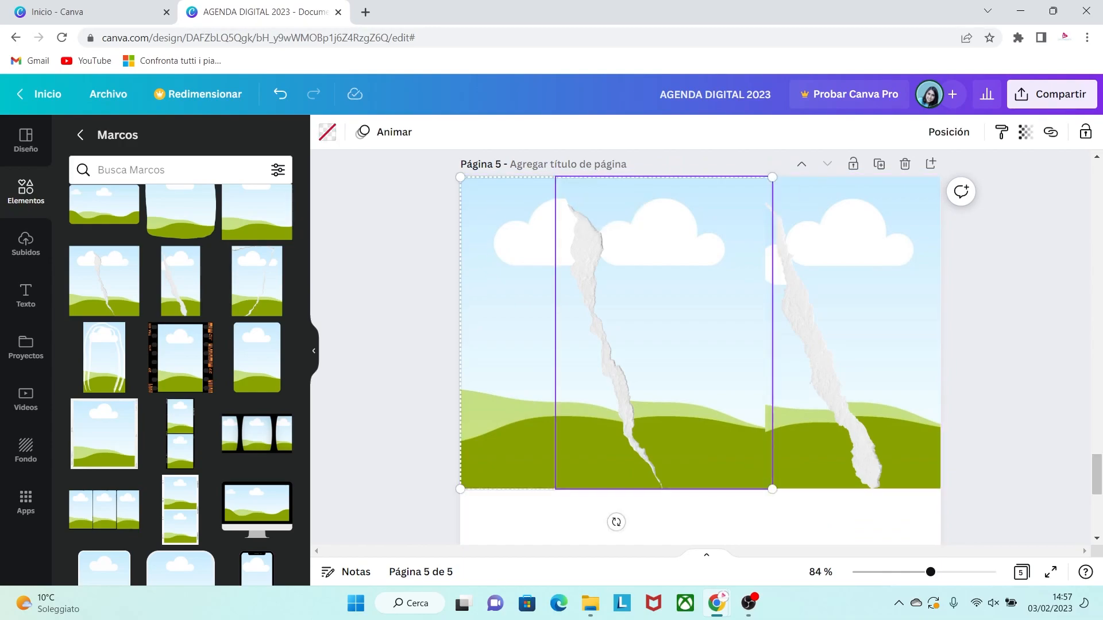
left_click(689, 517)
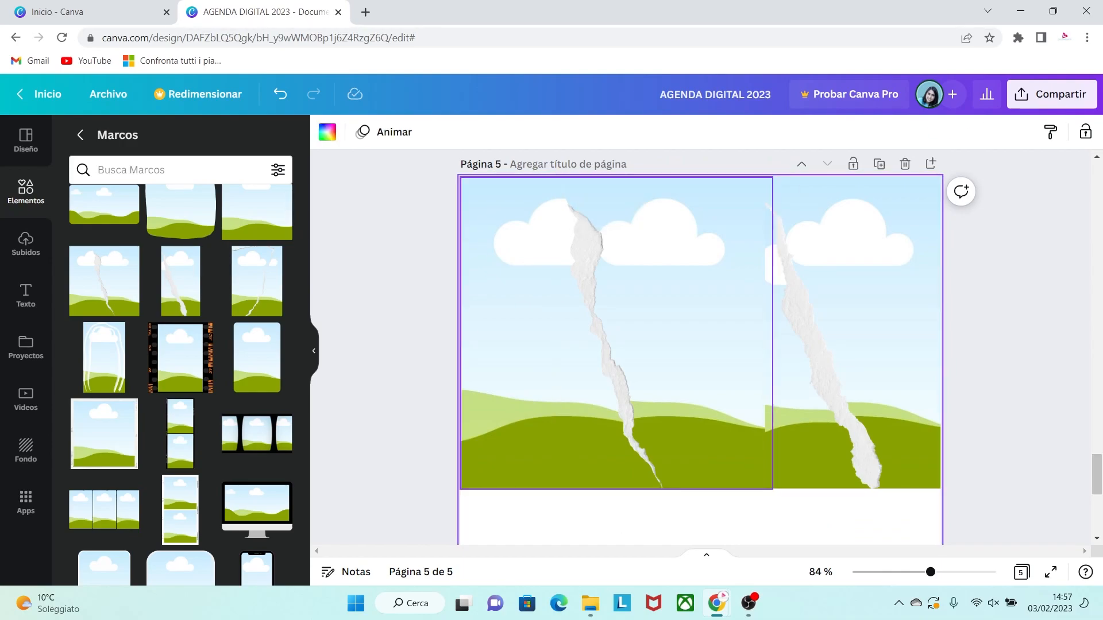
scroll(701, 349, "up", 10)
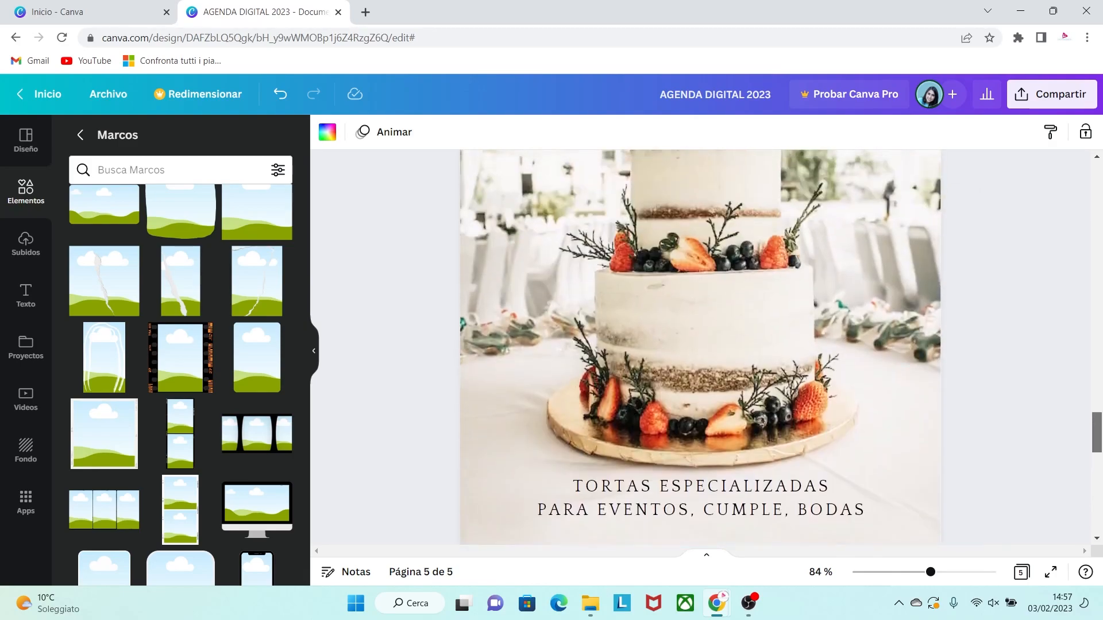
scroll(701, 348, "down", 10)
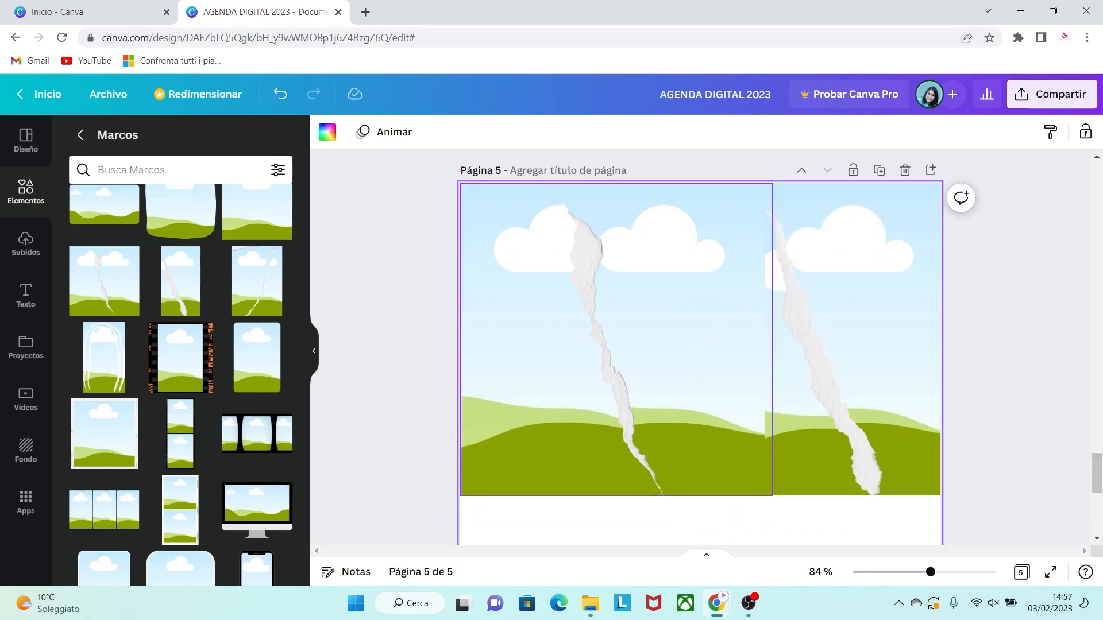
left_click(538, 340)
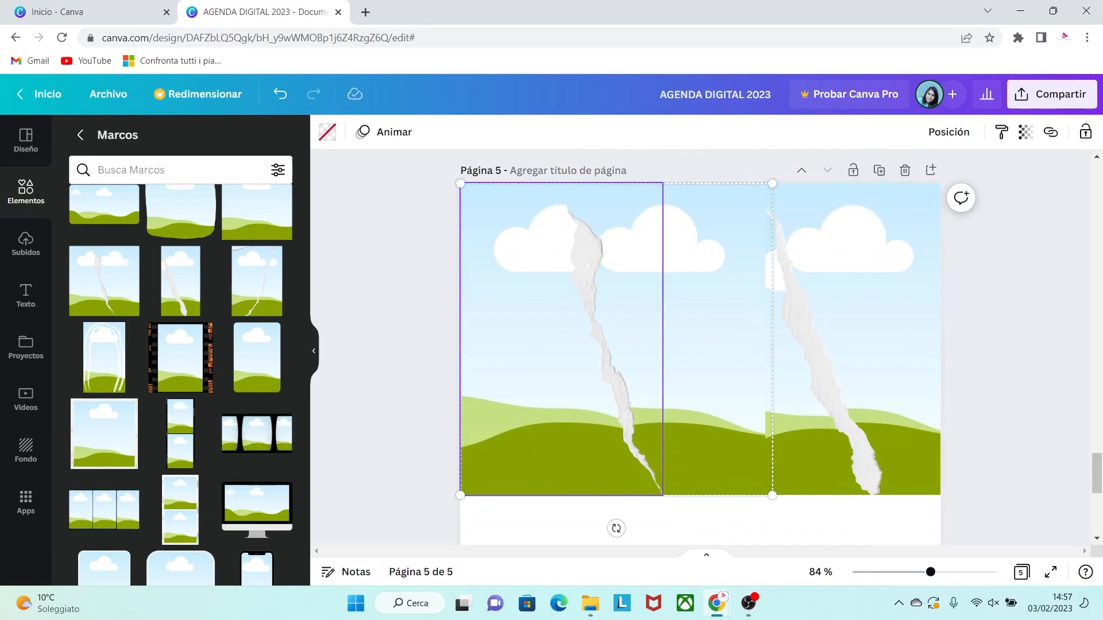
left_click(26, 244)
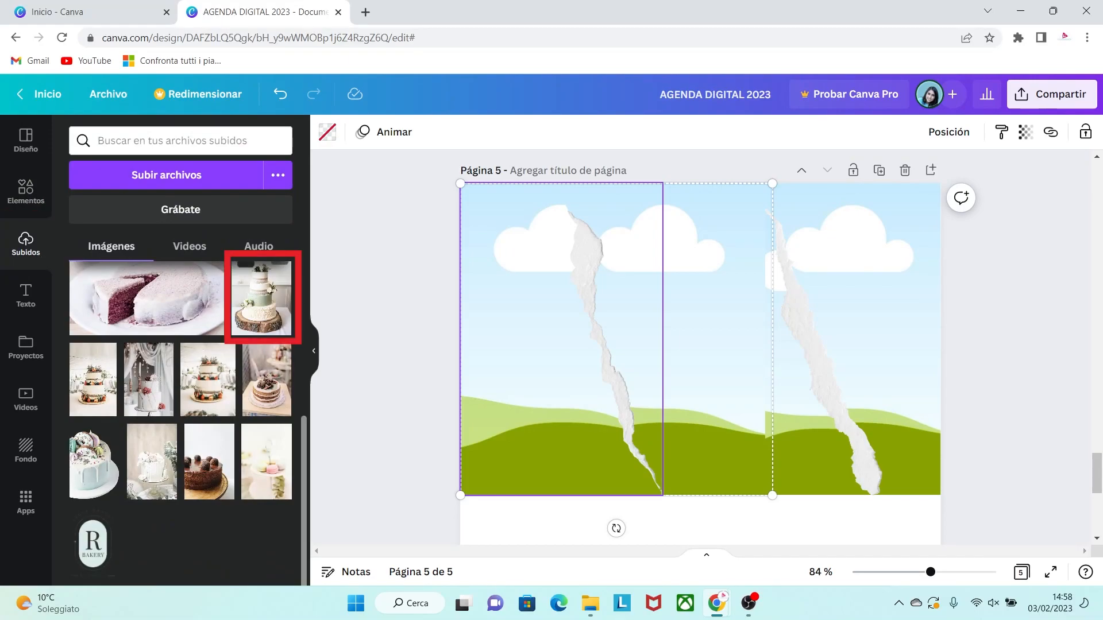
left_click(261, 298)
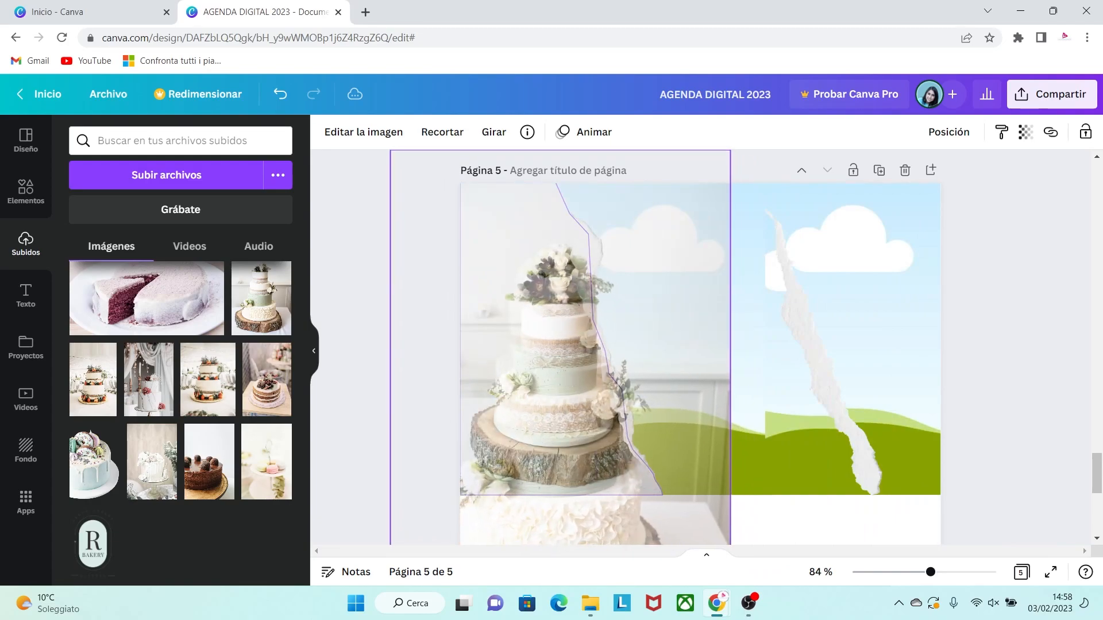
double_click(563, 344)
left_click_drag(456, 182, 446, 170)
key("Return")
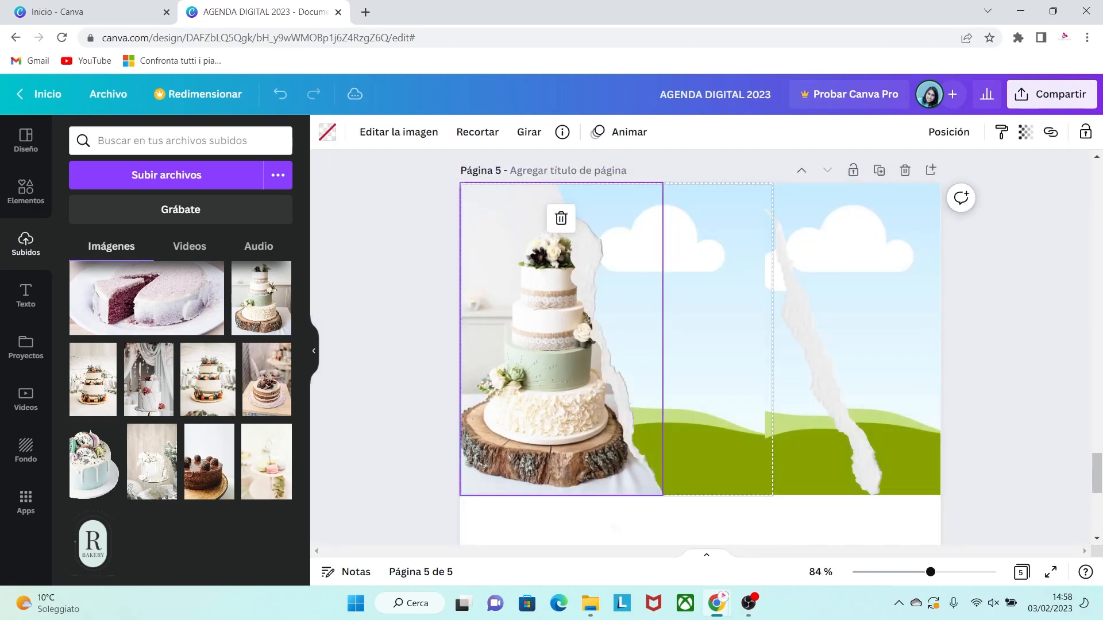
Fill the right half of the narrow torn frame with the uploaded layered berry cake photo and shift the photo to the right.
left_click(758, 521)
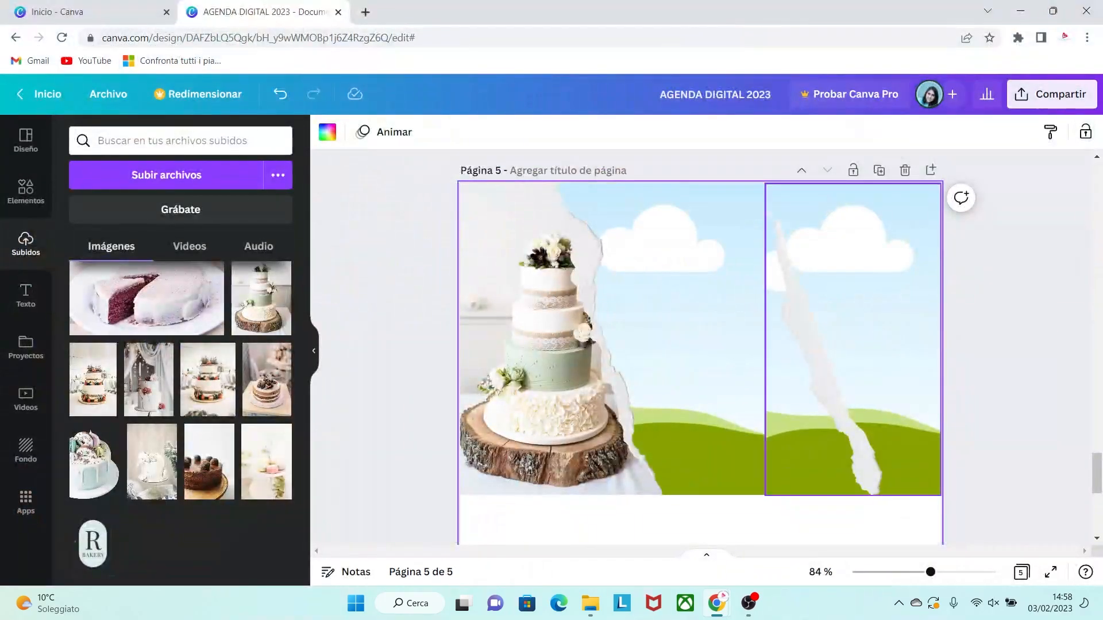
left_click(853, 339)
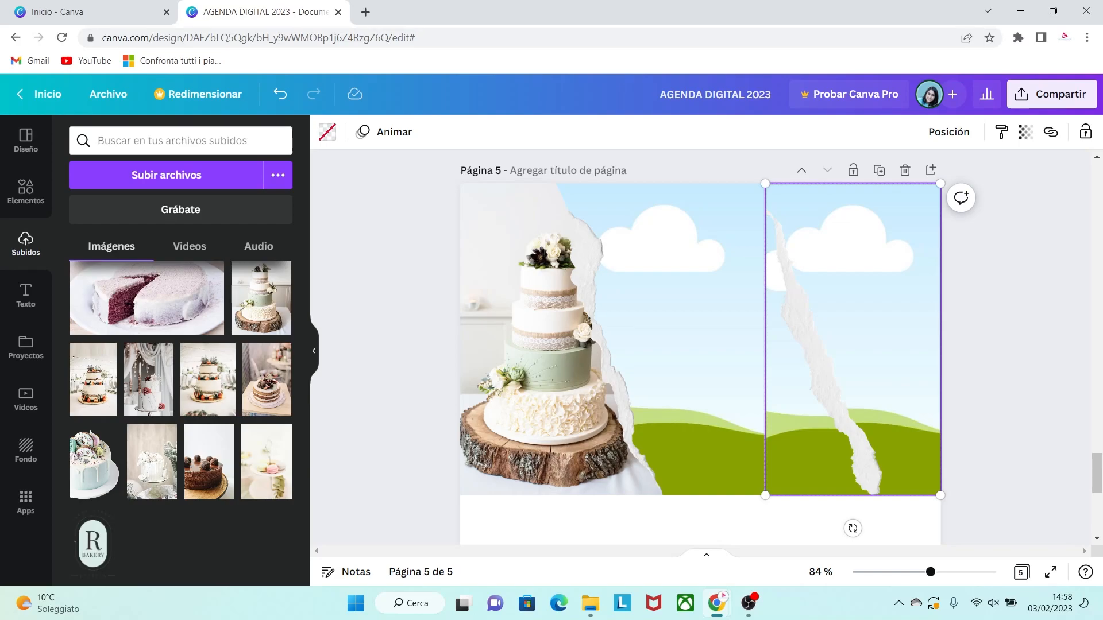
left_click_drag(259, 368, 850, 276)
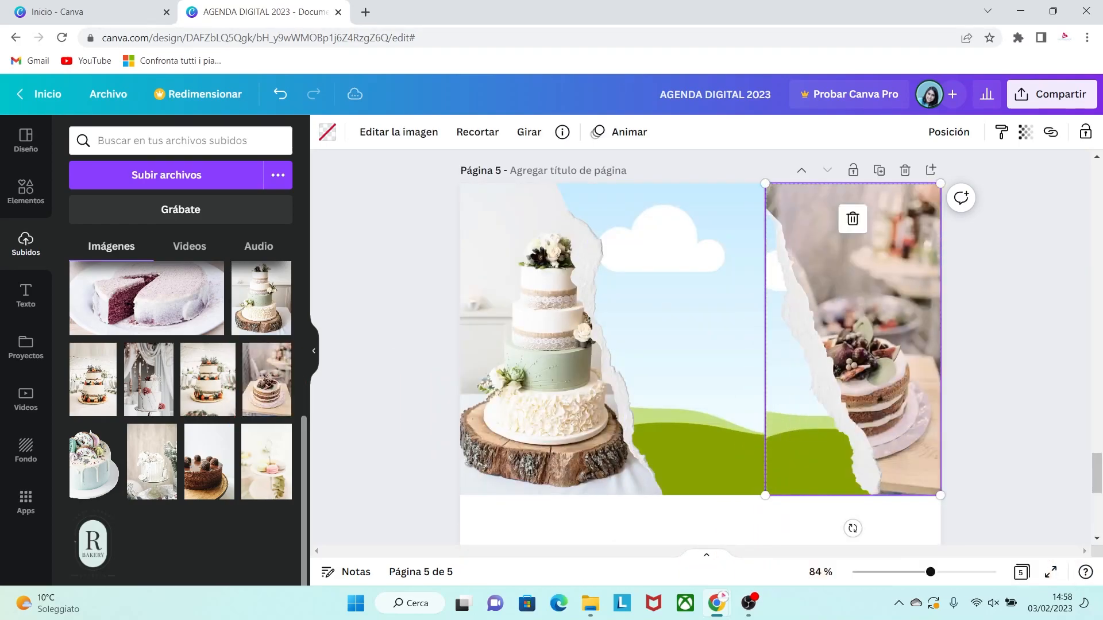
double_click(852, 339)
left_click_drag(853, 339, 870, 339)
left_click(1014, 344)
left_click(1014, 345)
Color the empty halves of both torn-paper frames with the pale mint from the document palette.
left_click(712, 344)
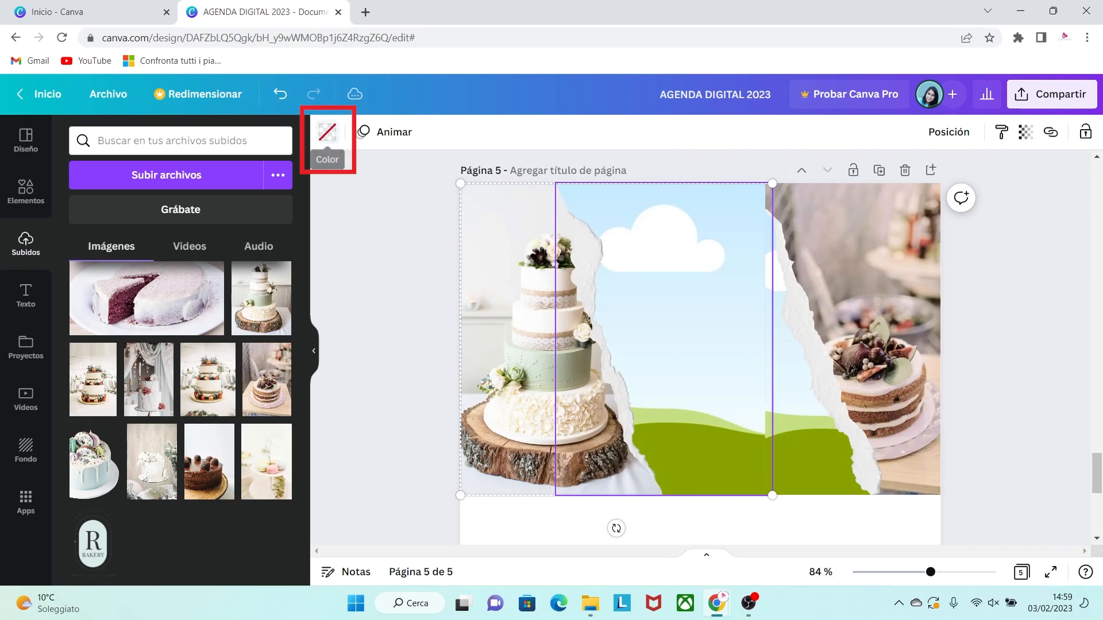
left_click(327, 132)
left_click(200, 203)
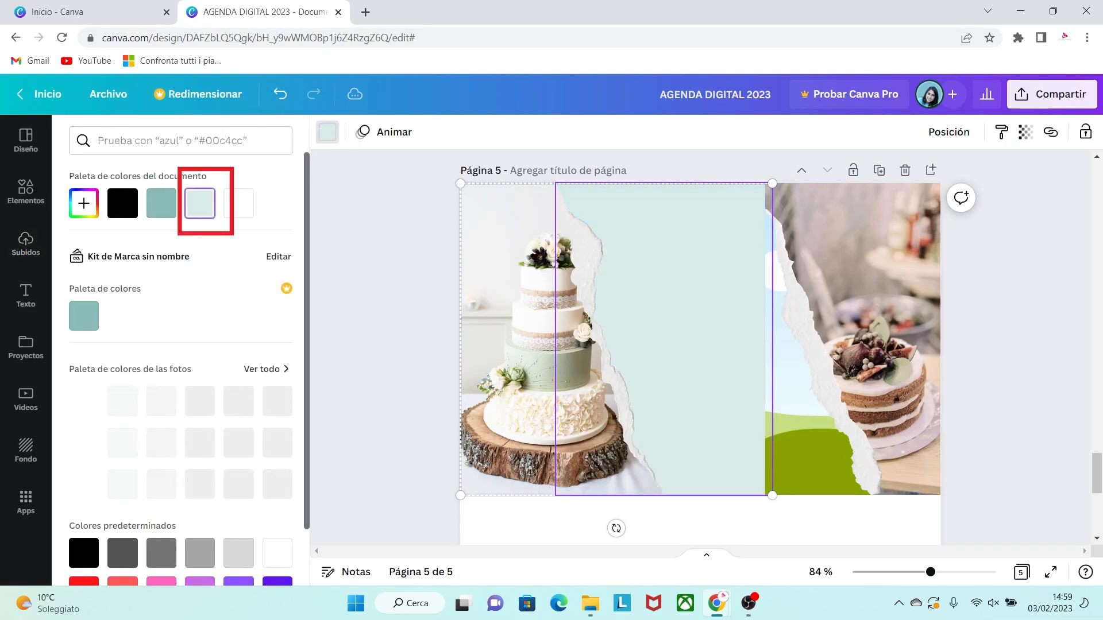
left_click(802, 367)
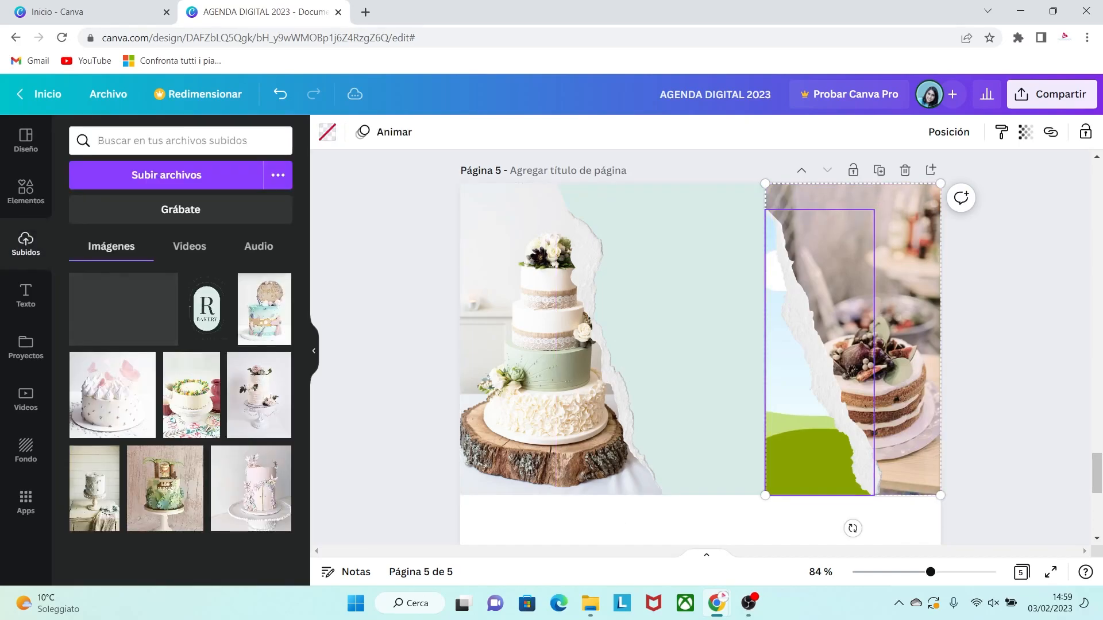
left_click(327, 132)
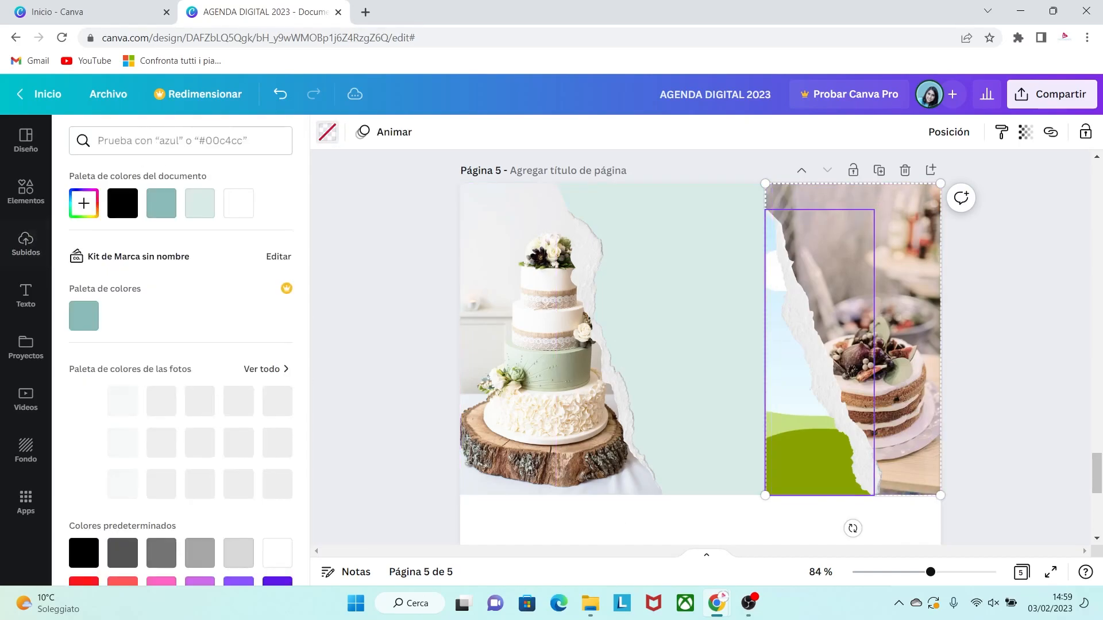
left_click(199, 203)
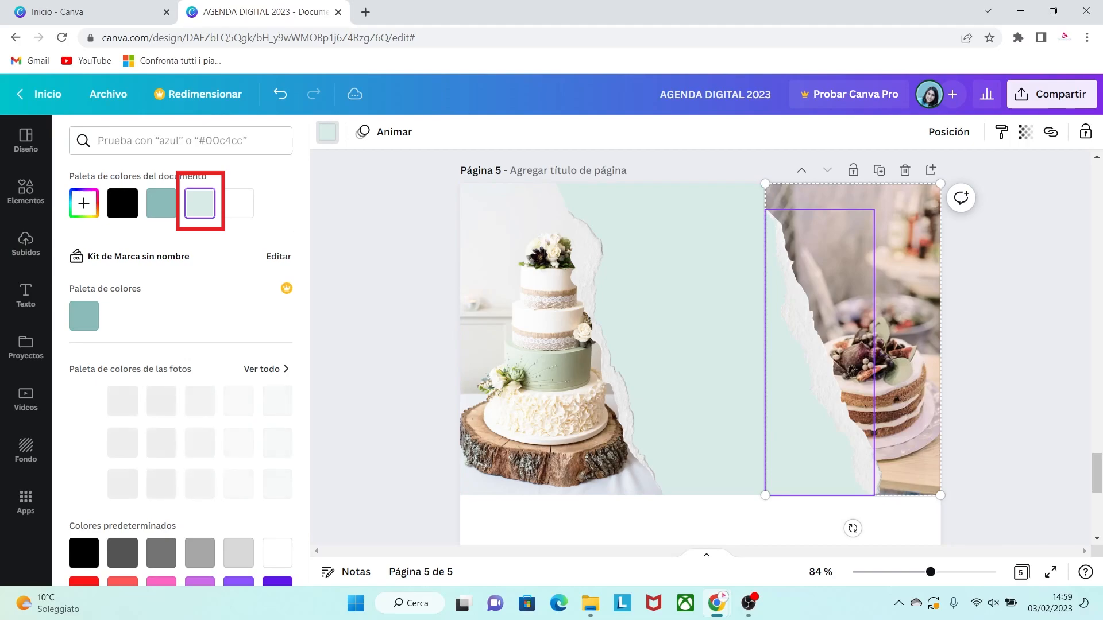
left_click(803, 368)
key("Escape")
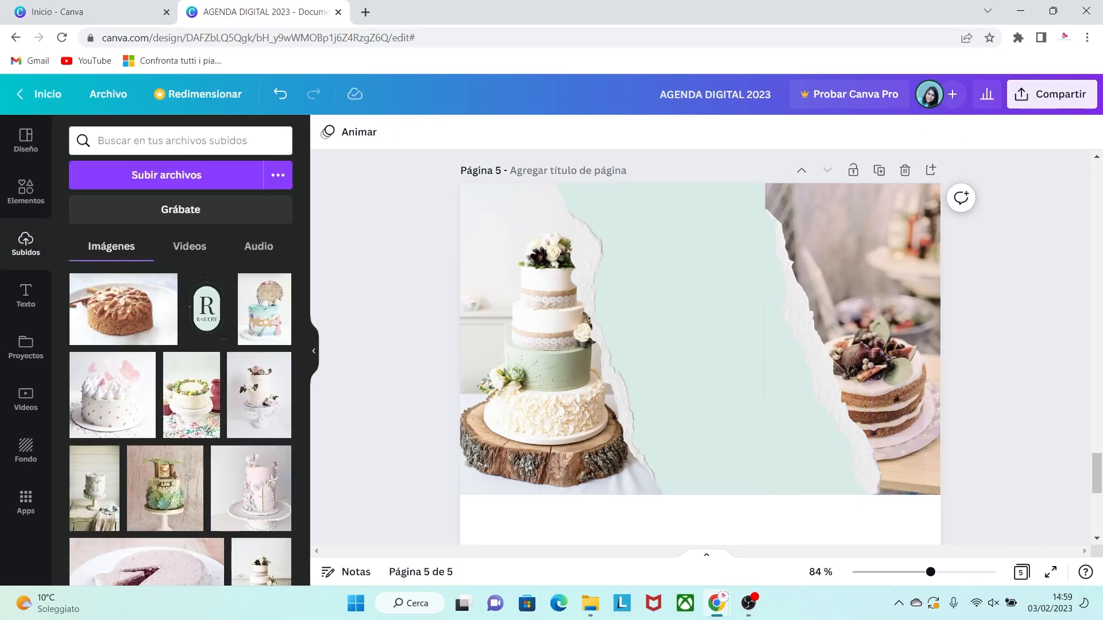
Copy the complete "ALMENDRAS" product block from page 3 onto page 5.
scroll(704, 335, "down", 5)
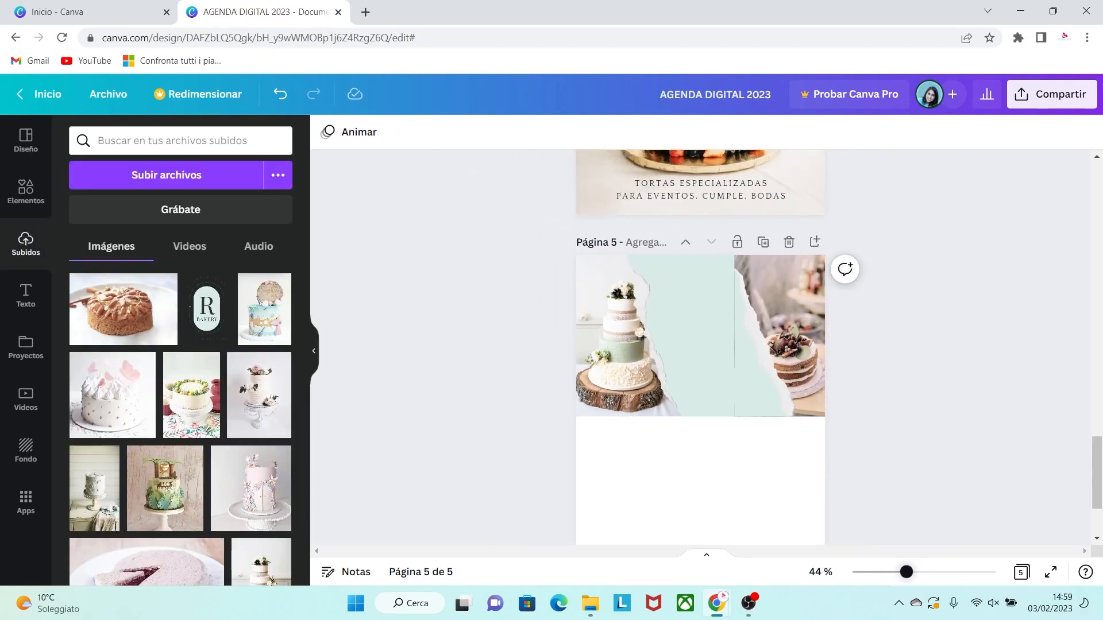
scroll(701, 345, "up", 6)
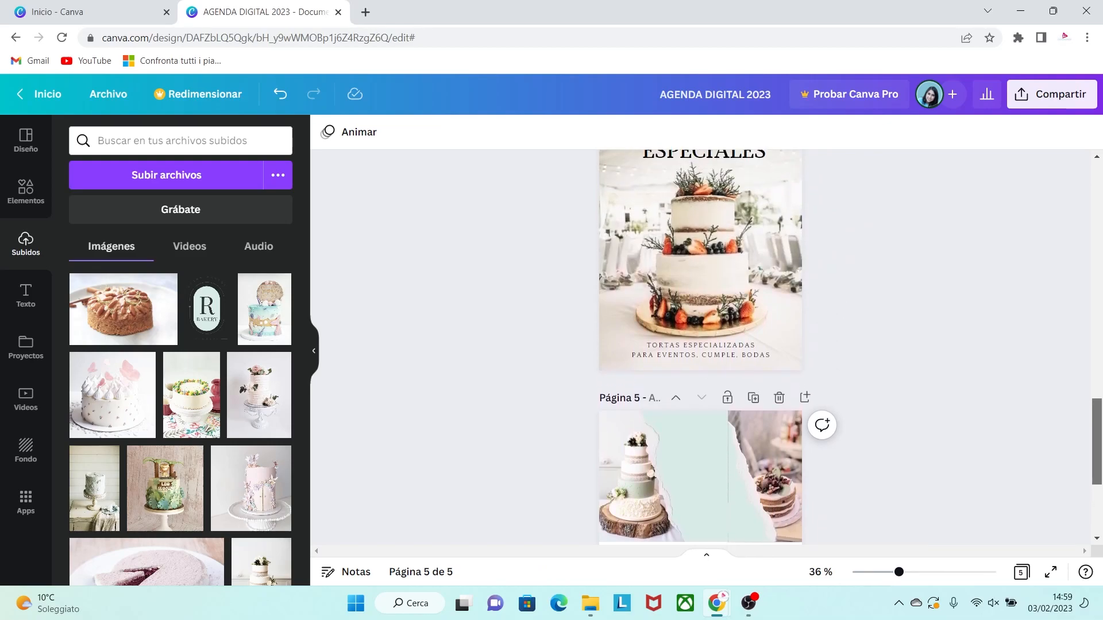
scroll(700, 348, "up", 1)
left_click_drag(841, 362, 579, 276)
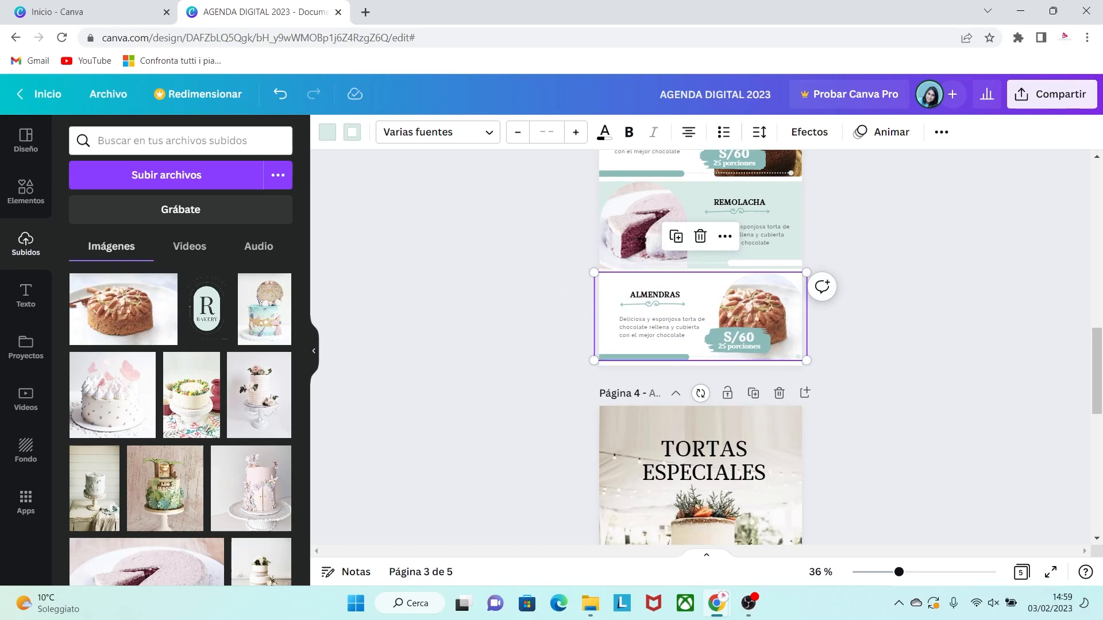
scroll(701, 348, "down", 8)
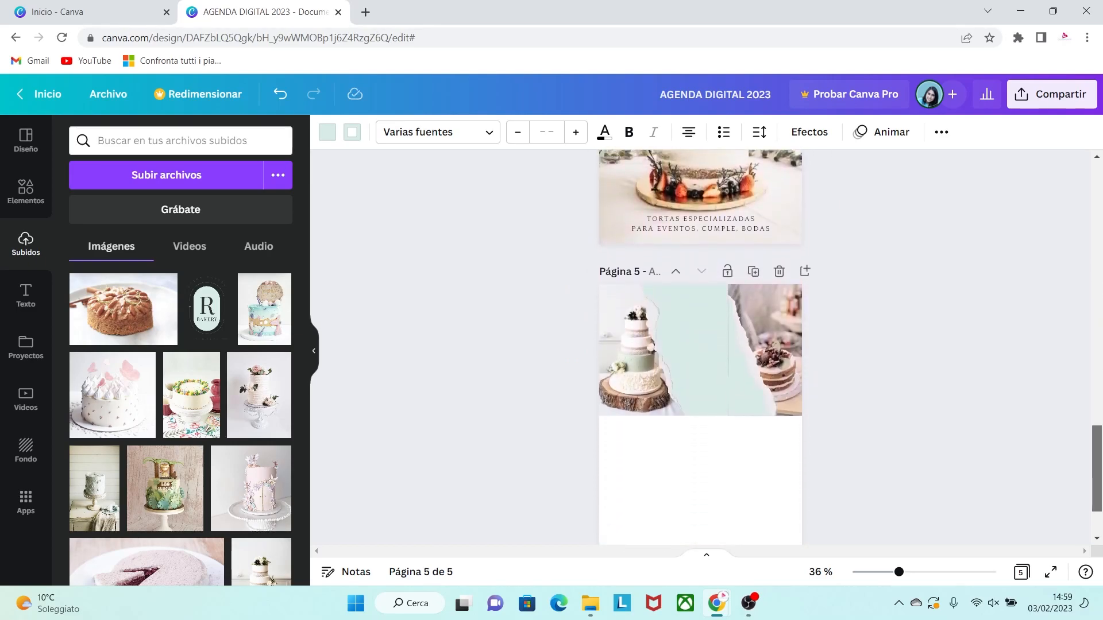
key("ctrl+v")
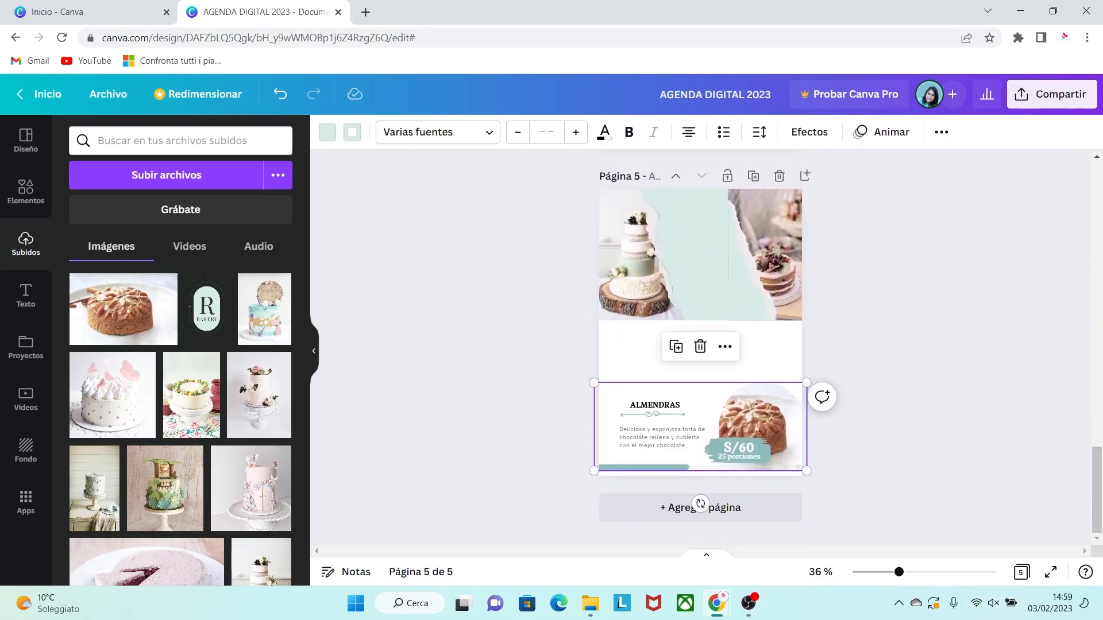
Separate the copied block's elements on page 5 and remove its cake photo and background pieces.
left_click(927, 572)
left_click_drag(827, 517, 817, 406)
right_click(810, 402)
left_click(830, 356)
key("Escape")
key("Delete")
Move the copied price label, title, ornament and description into the mint area between the two cake photos.
left_click_drag(842, 451, 744, 519)
right_click(816, 505)
left_click(844, 480)
left_click_drag(838, 488, 798, 243)
left_click_drag(545, 378, 726, 245)
scroll(704, 229, "up", 3)
left_click_drag(693, 319, 689, 271)
Replace the "ALMENDRAS" title on page 5 with "BODAS".
left_click(1060, 132)
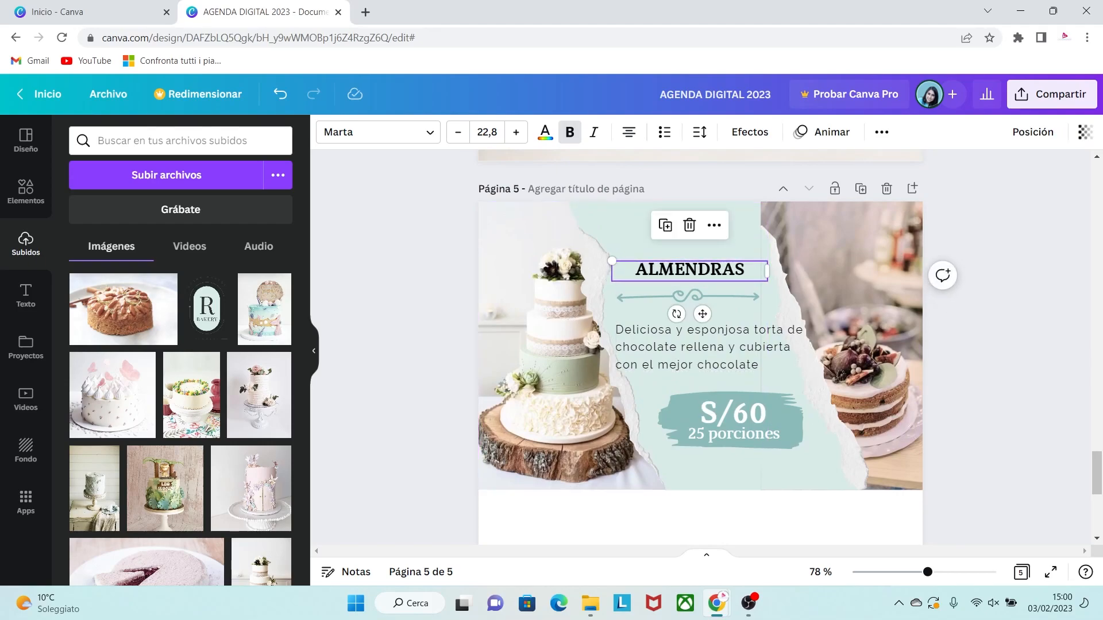
double_click(689, 270)
key("BackSpace")
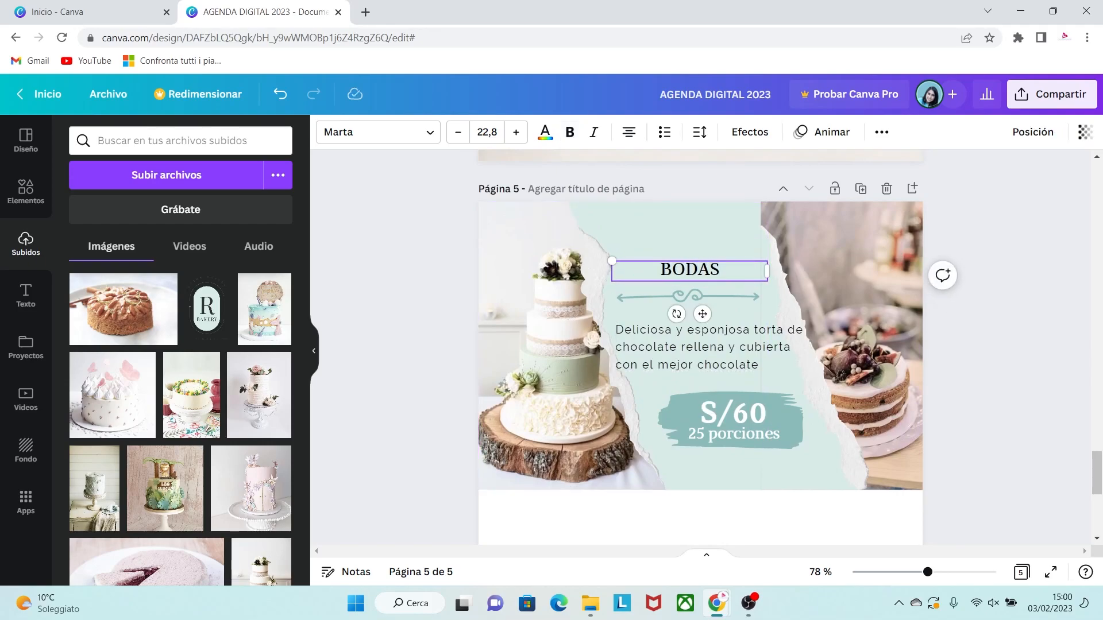
left_click(414, 322)
Shrink the ornament below the title and reformat the description as smaller, centered text in a narrower box.
left_click(689, 296)
left_click_drag(760, 305, 703, 321)
left_click(711, 347)
left_click(458, 132)
left_click_drag(811, 345, 781, 346)
left_click(629, 132)
left_click_drag(697, 346, 706, 342)
left_click(426, 276)
Enlarge the "BODAS" title by two font size increments and move it slightly up above the ornament.
left_click(689, 270)
left_click(516, 132)
left_click(516, 132)
left_click_drag(690, 273, 690, 264)
left_click(425, 276)
Move the "S/60 25 porciones" price label slightly lower and shrink it a little.
left_click_drag(734, 421, 738, 431)
left_click_drag(813, 460, 805, 456)
left_click(988, 425)
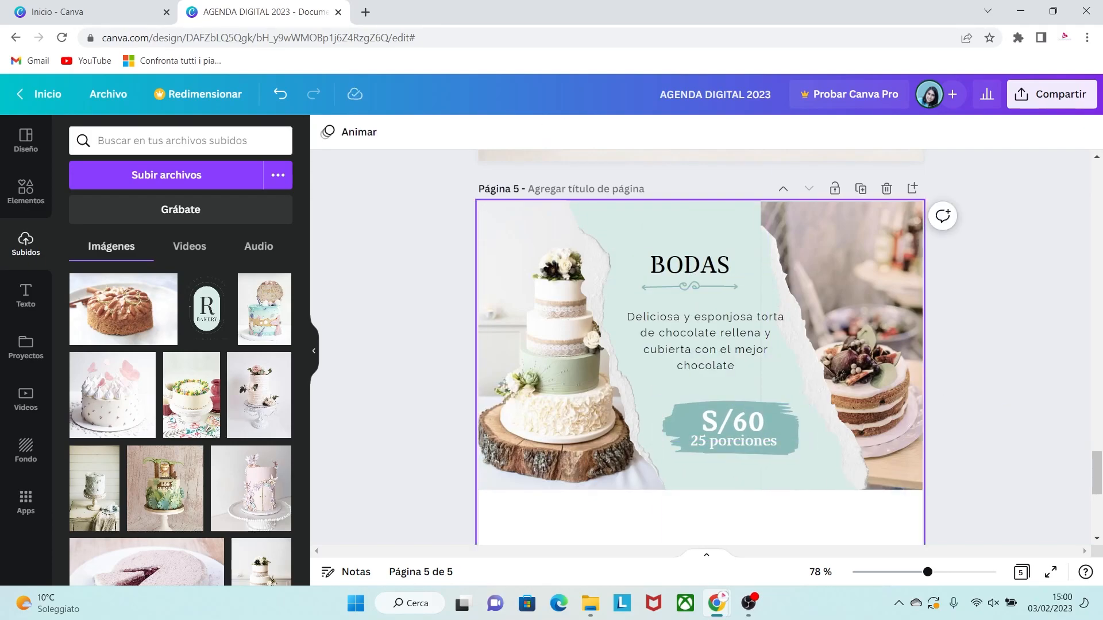
Place copies of both torn-edge photo frames in page 5's empty lower half, swapping their order to put the narrow one on the left.
scroll(701, 345, "down", 2)
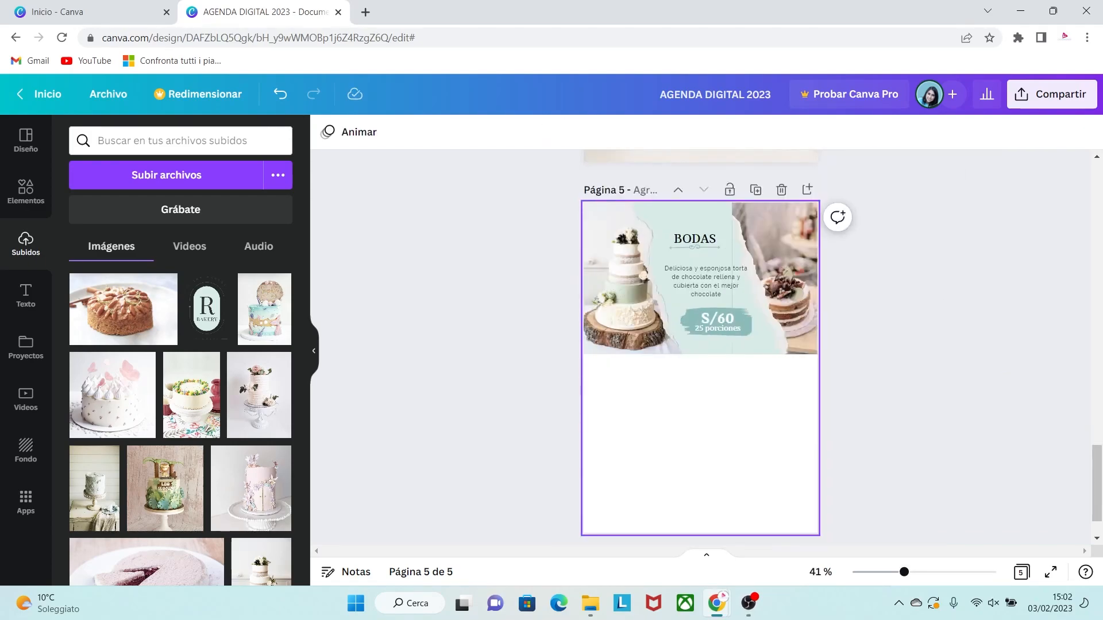
left_click(788, 281)
left_click_drag(775, 279, 627, 457)
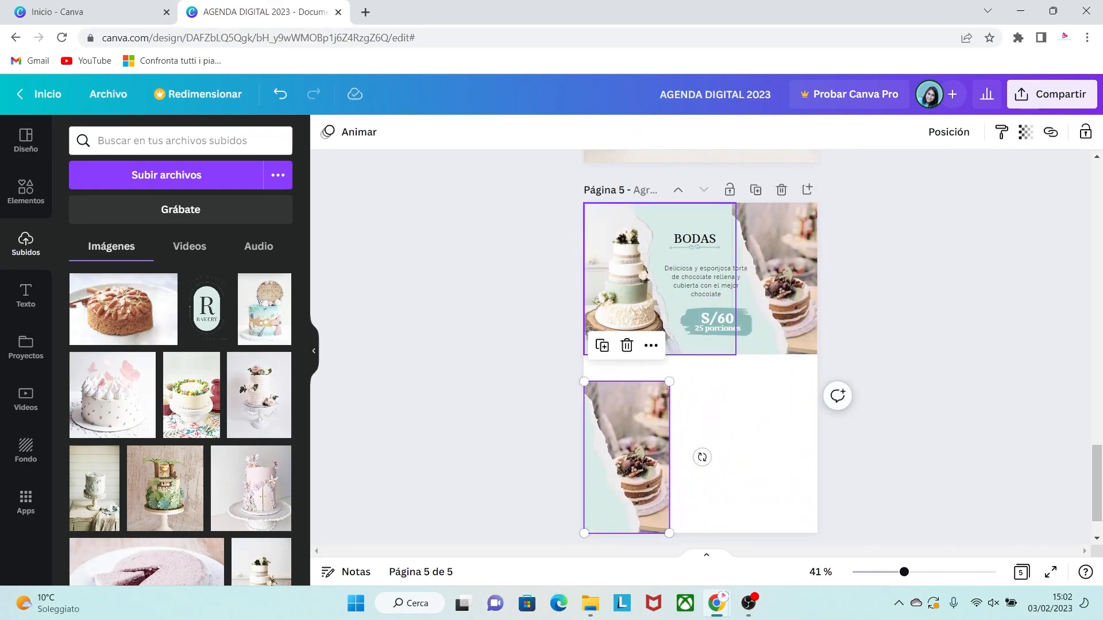
left_click(630, 287)
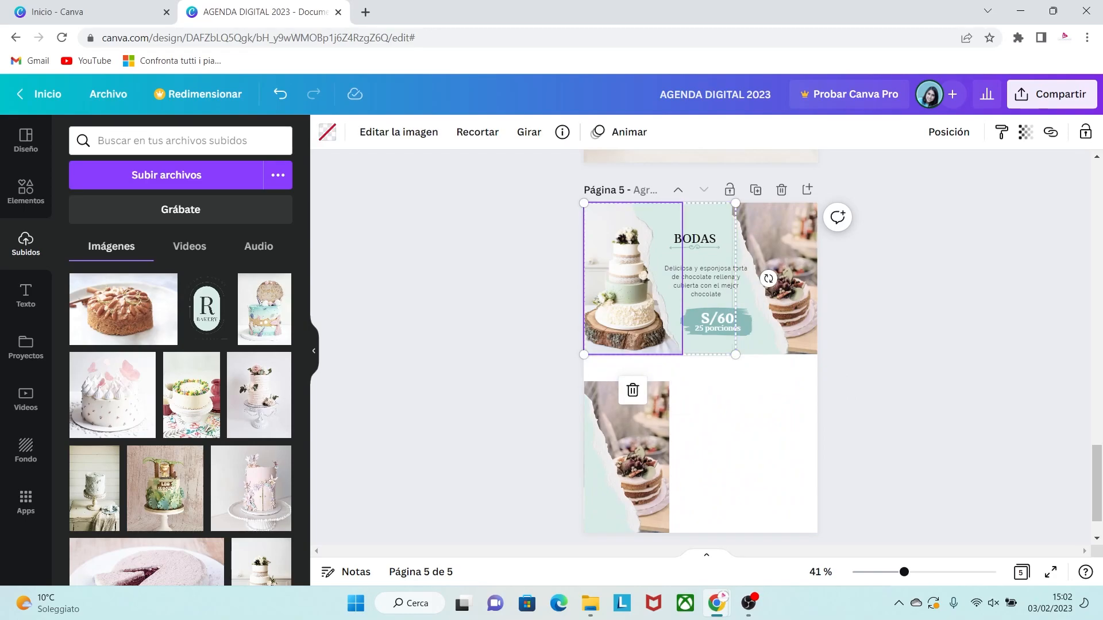
key("ctrl+v")
left_click_drag(665, 283, 745, 457)
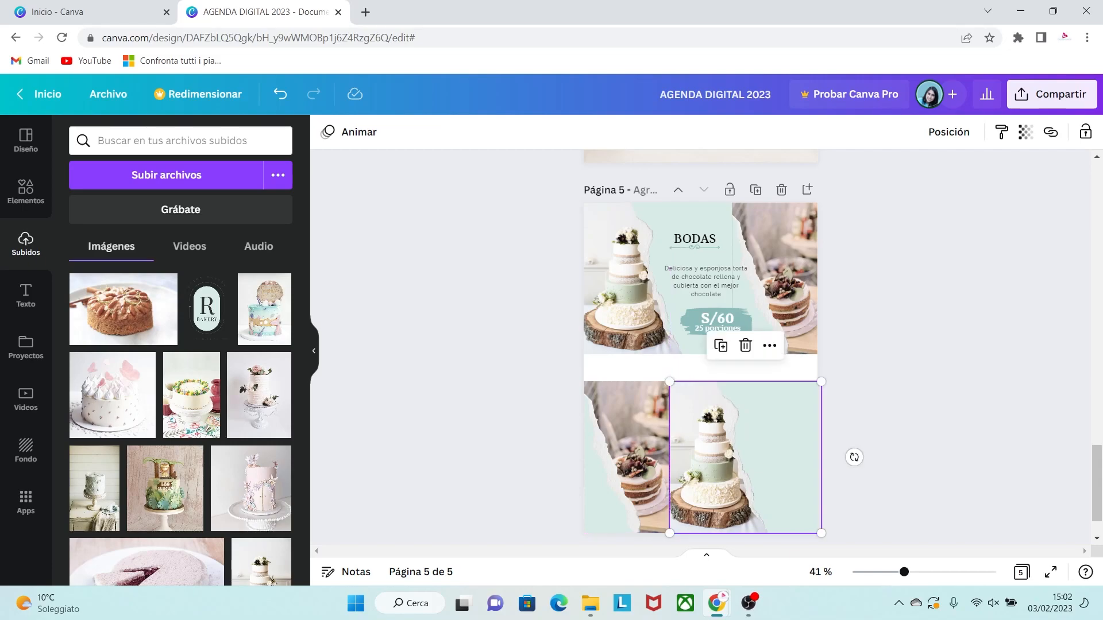
key("Escape")
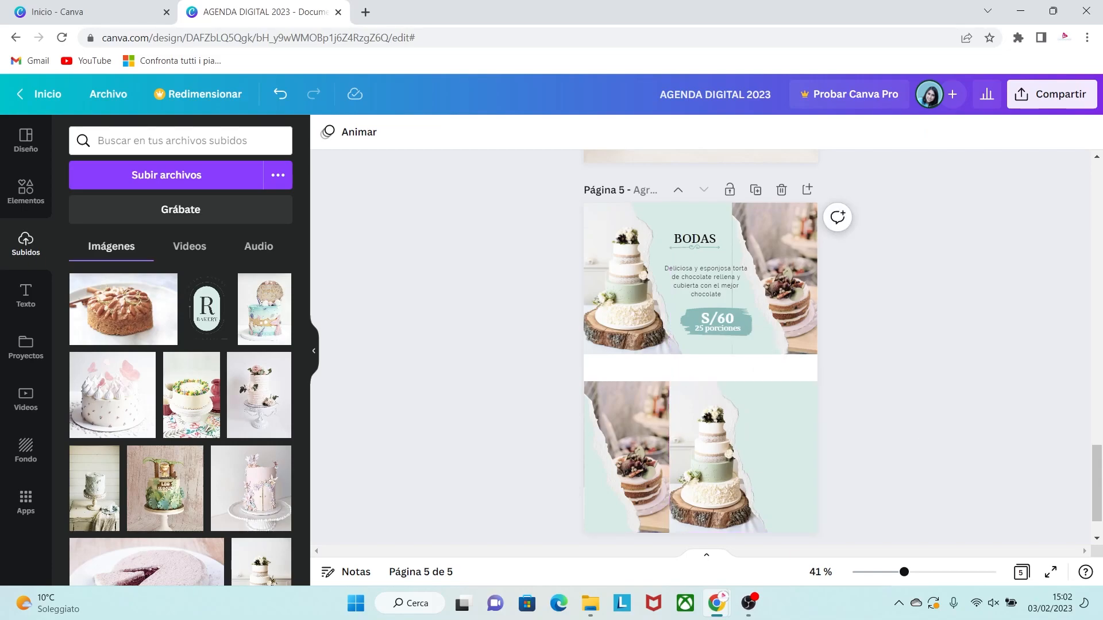
Replace the main photo in page 5's lower-left frame with the uploaded cake photo with grey drapes and enlarge it within the frame.
left_click(608, 472)
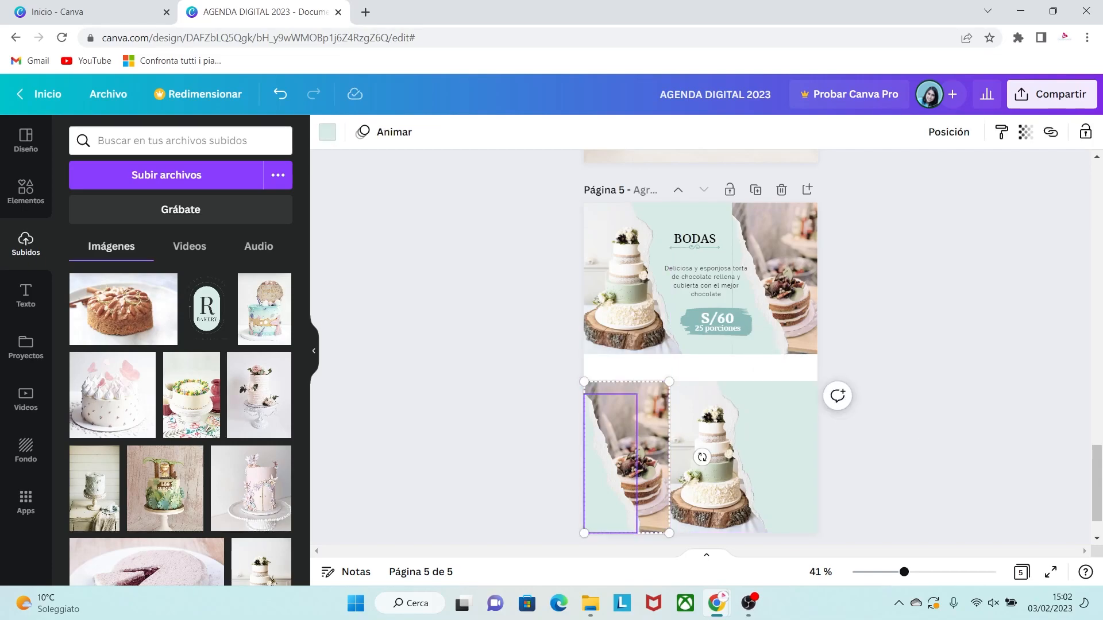
scroll(180, 423, "down", 5)
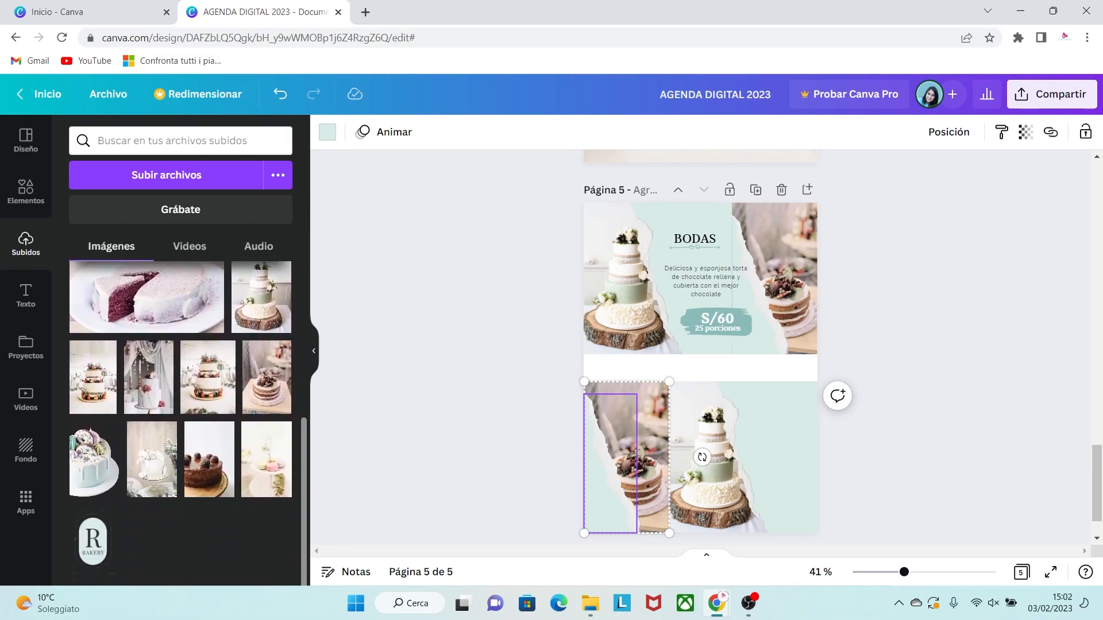
left_click_drag(149, 370, 629, 460)
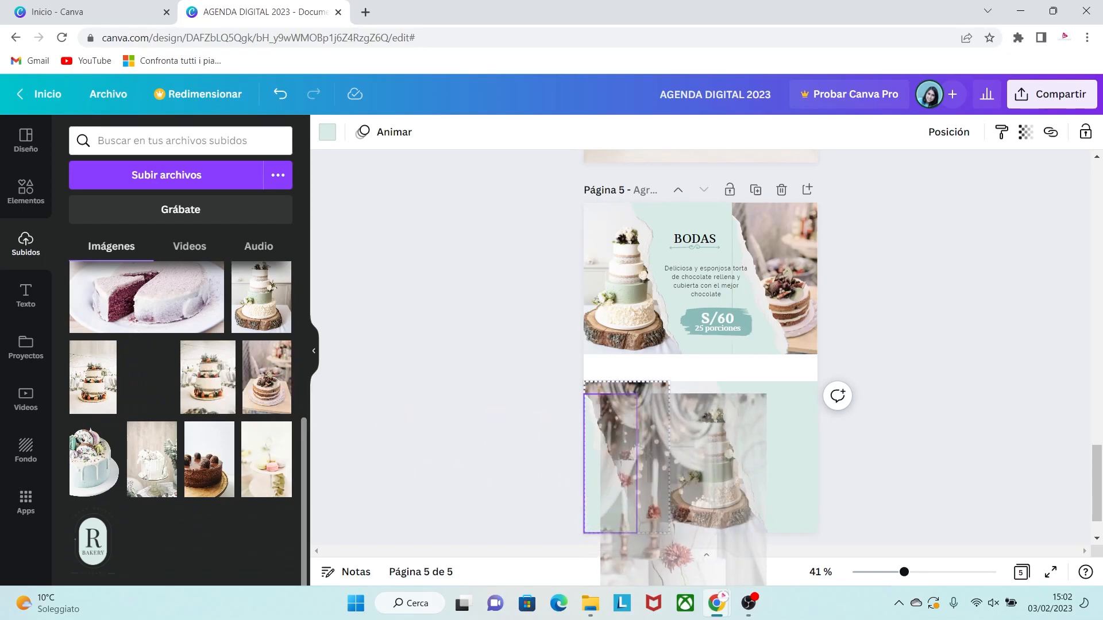
double_click(649, 457)
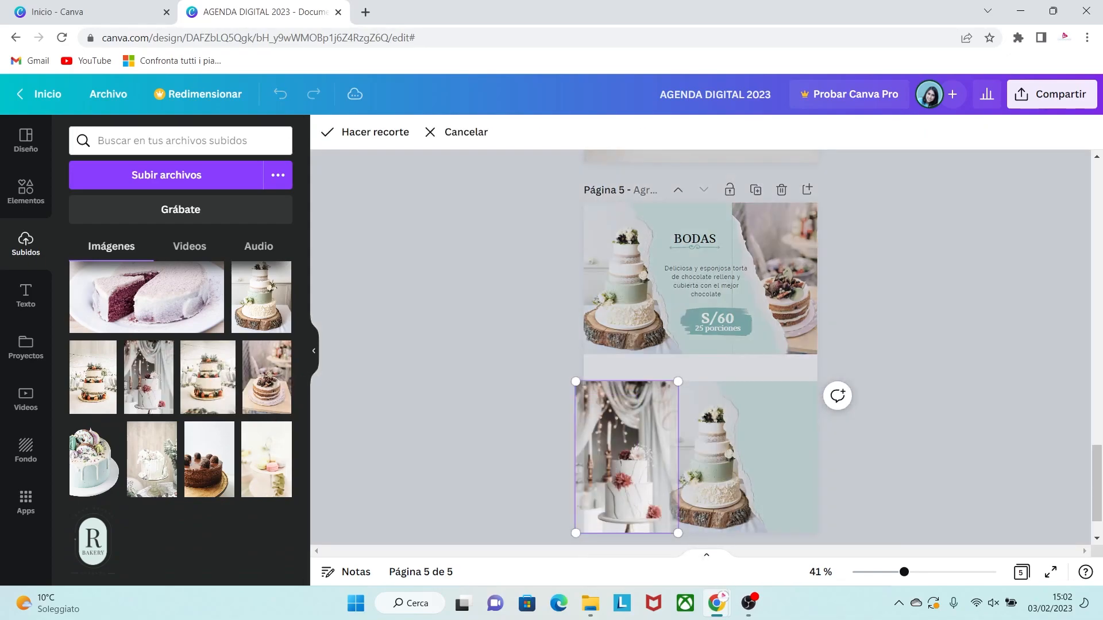
left_click_drag(678, 382, 709, 336)
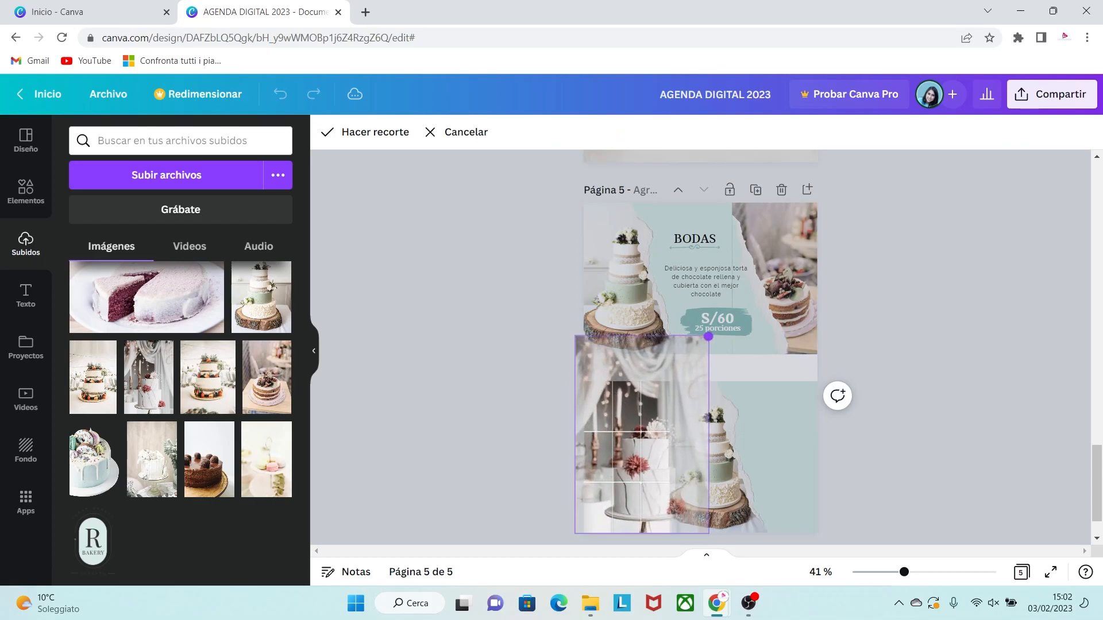
left_click(733, 443)
Replace the photo in page 5's lower-right frame with the pale green cake on a stand, enlarging and shifting it left.
left_click(724, 454)
scroll(181, 423, "up", 5)
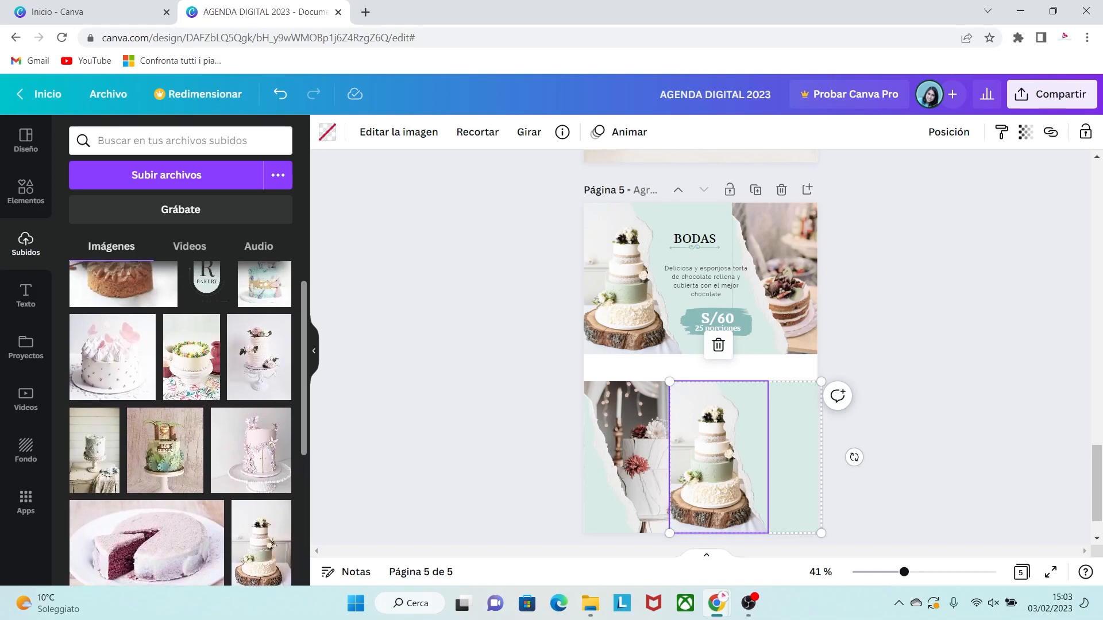
left_click_drag(95, 451, 718, 458)
double_click(718, 460)
left_click_drag(767, 373, 791, 334)
left_click_drag(738, 432, 716, 432)
key("Return")
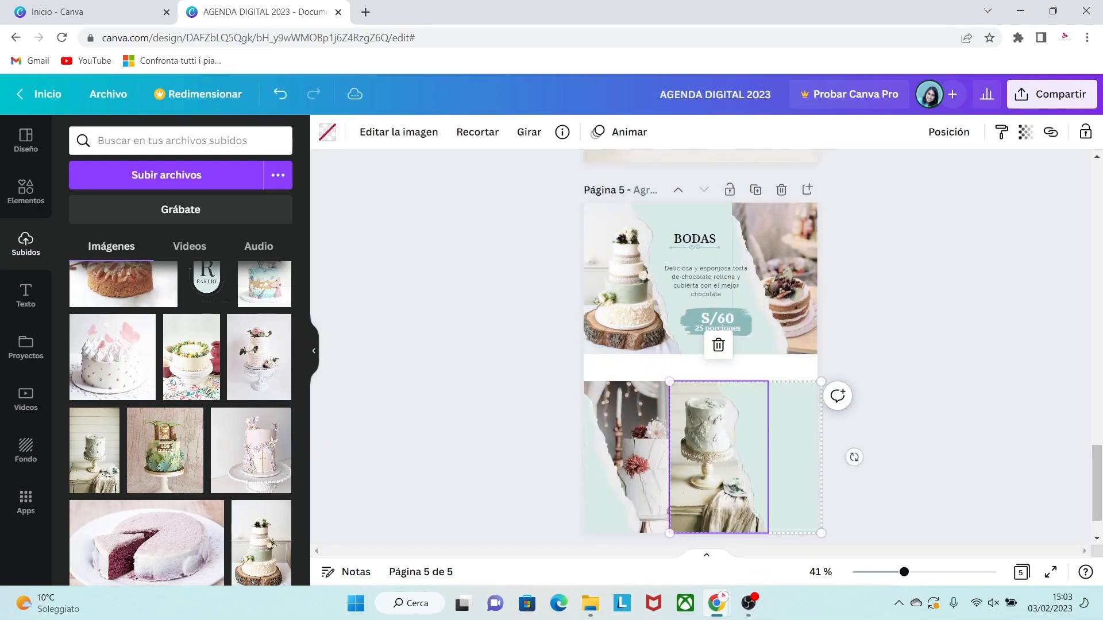
Fill the torn corner section of page 5's lower-left frame with the white flower-decorated cake photo and enlarge it within the section.
left_click(604, 493)
left_click(260, 357)
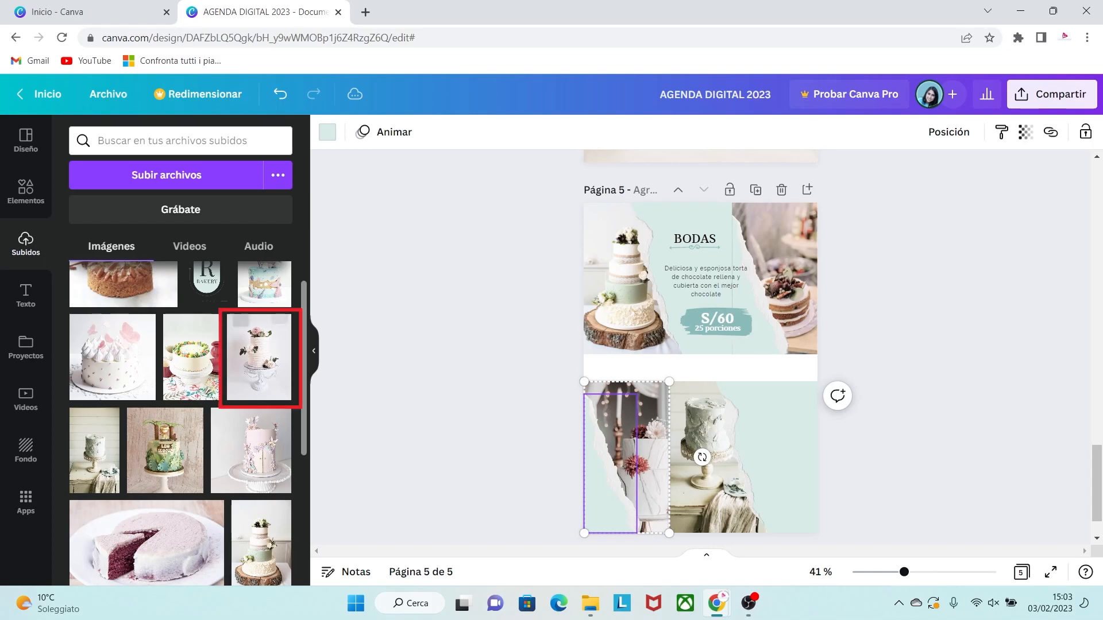
double_click(605, 493)
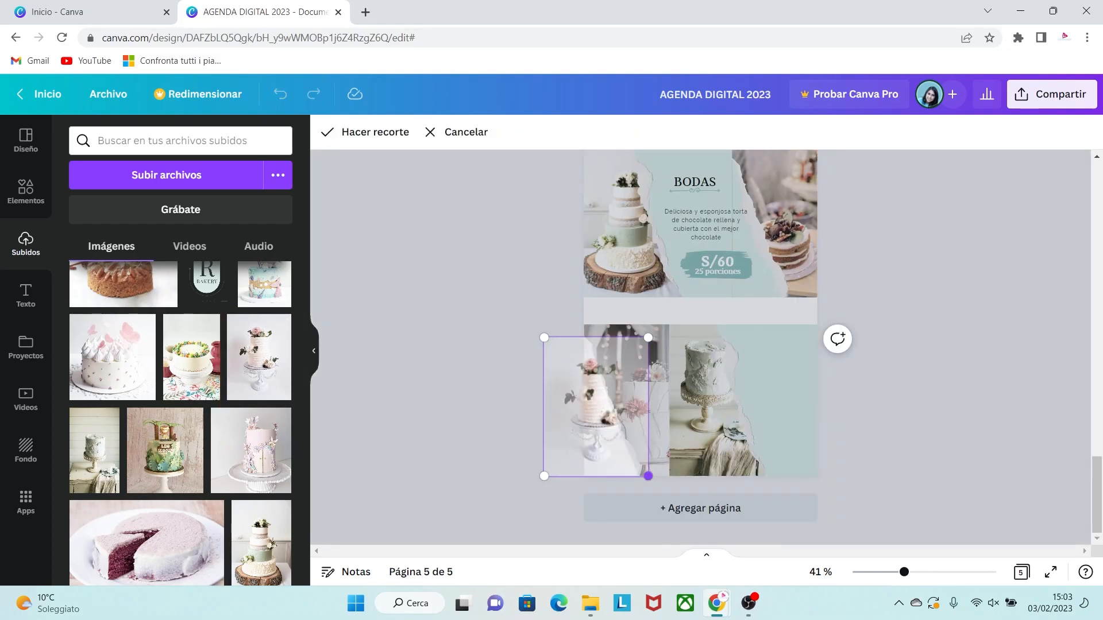
left_click_drag(648, 476, 687, 528)
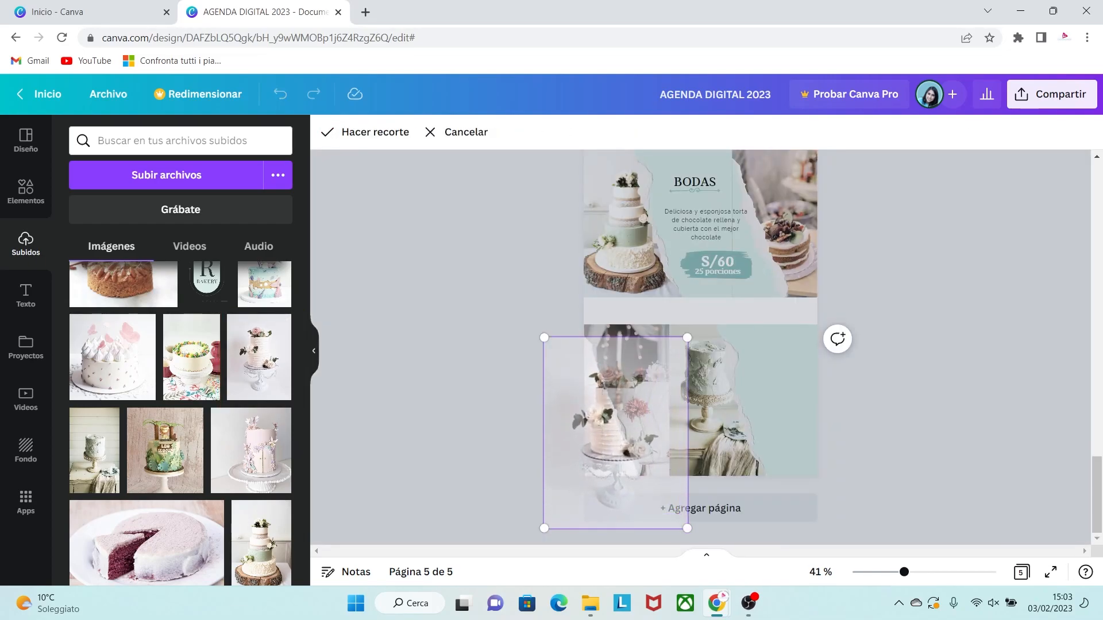
left_click(893, 436)
left_click(894, 436)
Copy the "BODAS" description onto the green area of the lower-right frame and narrow its text box.
left_click(707, 225)
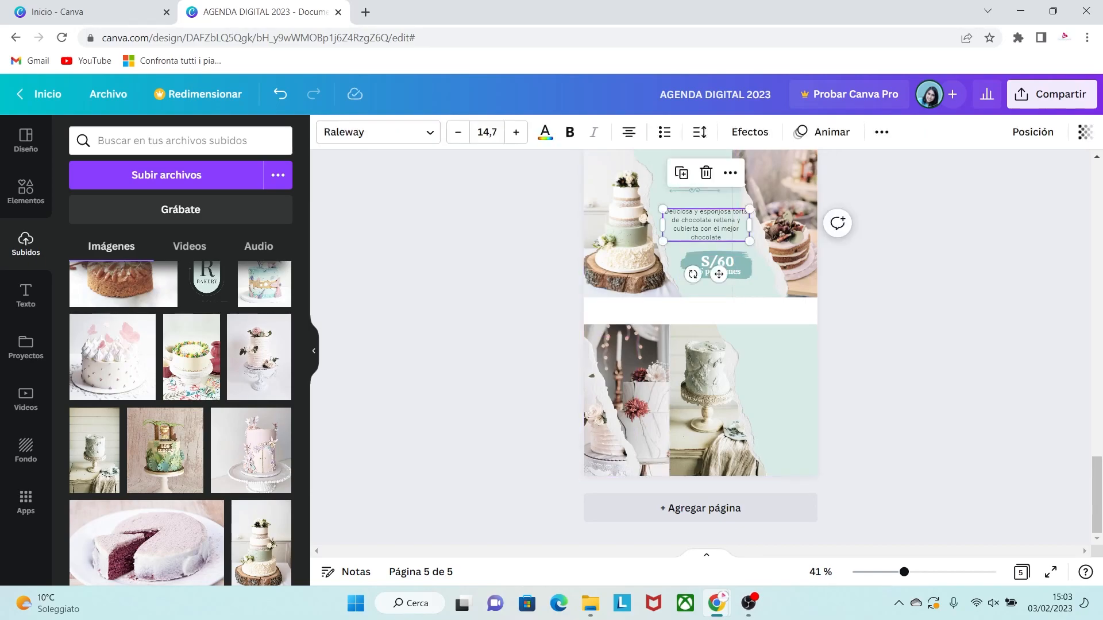
key("ctrl+c")
key("ctrl+v")
left_click_drag(708, 226, 771, 397)
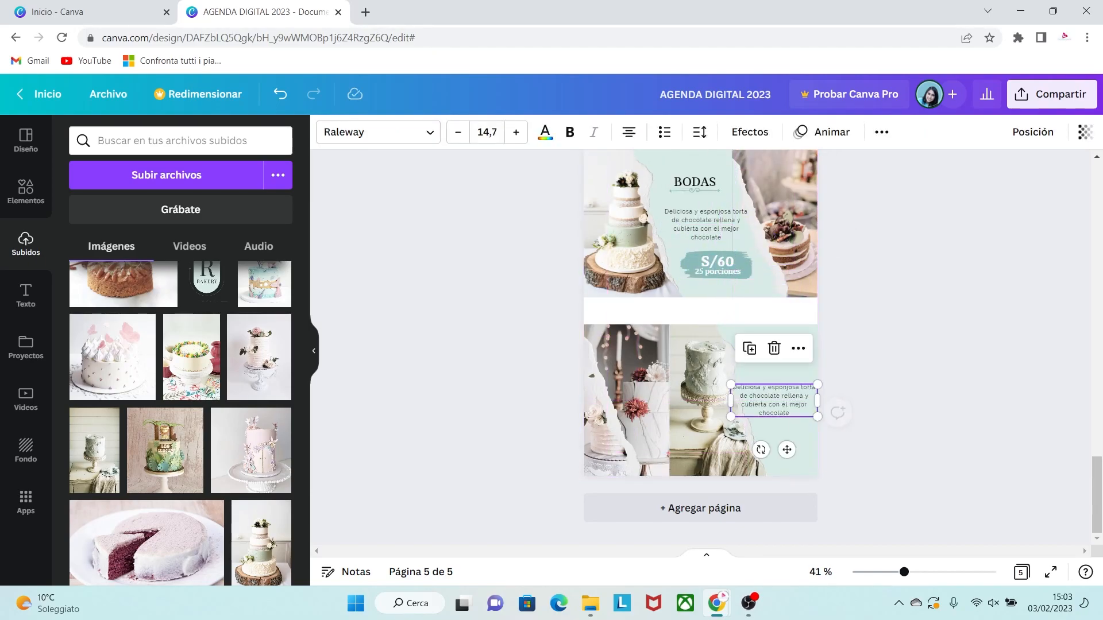
left_click_drag(817, 401, 774, 400)
left_click(897, 403)
Copy the "TORTAS ESPECIALIZADAS PARA EVENTOS, CUMPLE, BODAS" tagline from page 4 into the white band between page 5's photo rows.
scroll(897, 402, "up", 4)
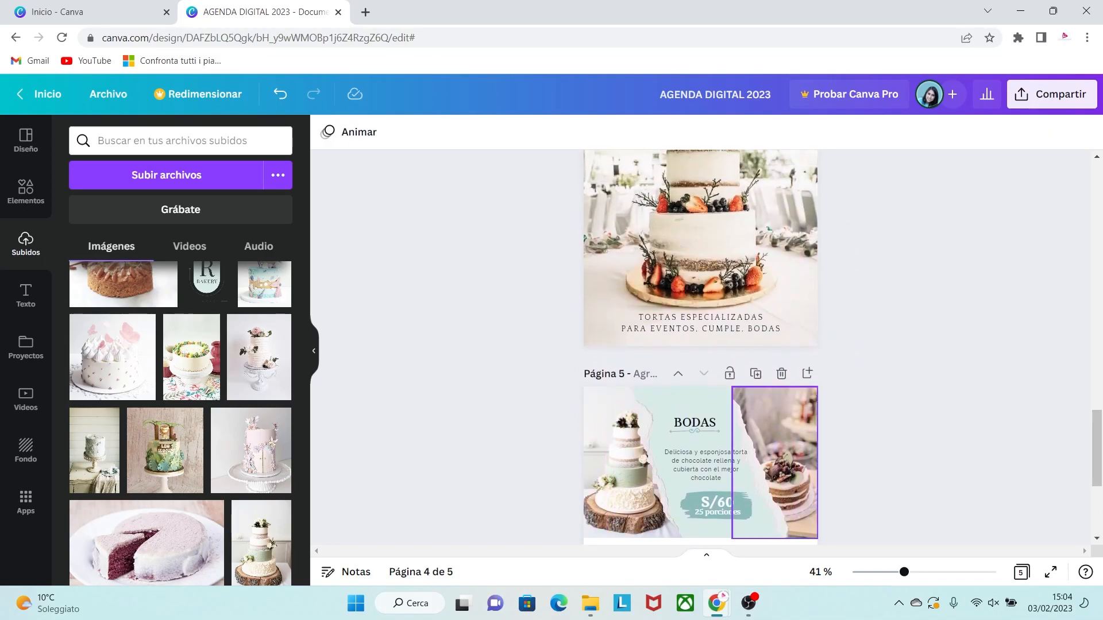
left_click(701, 322)
scroll(700, 322, "down", 3)
left_click(874, 421)
key("ctrl+v")
left_click_drag(713, 524, 781, 385)
left_click(879, 411)
Change the second line of page 5's tagline to "PARA BODAS - TODA VARIEDAD".
left_click(650, 385)
key("BackSpace")
type("B")
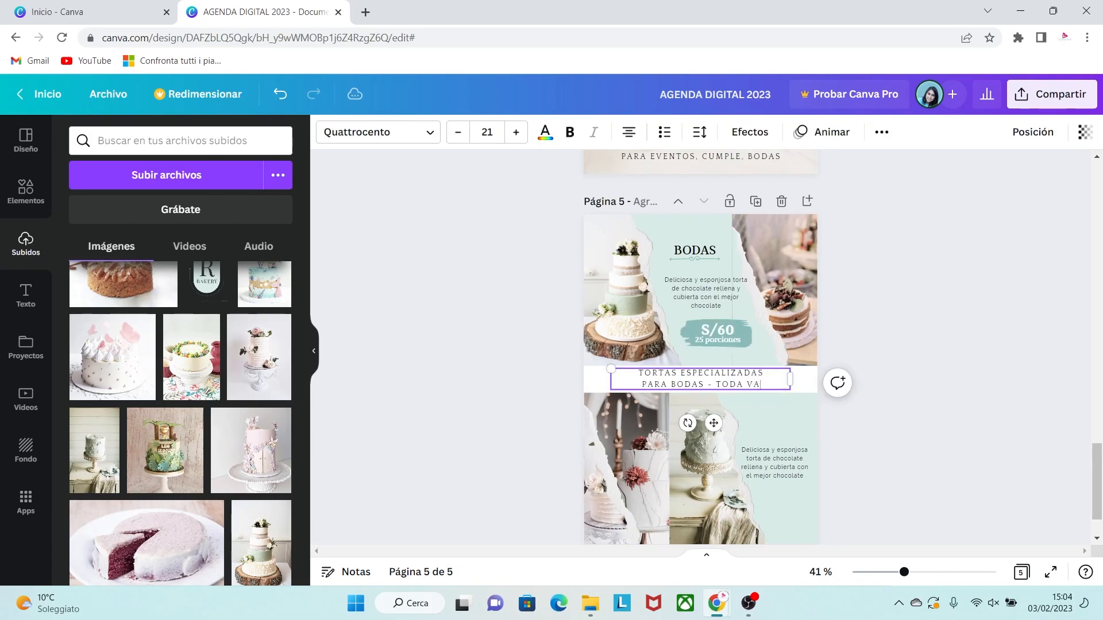
left_click(879, 412)
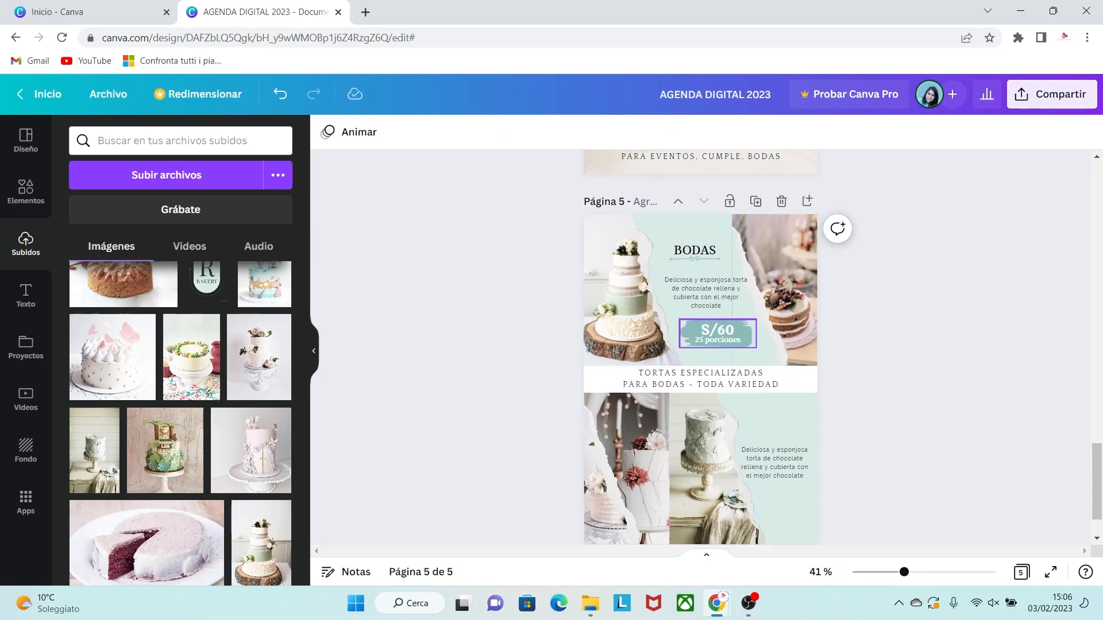
Replace the "BODAS" description with "Tortas para boda especializadas compuesto por ingredientes de alta calidad" and fit it narrowly between the ornament and price label.
left_click(729, 289)
left_click(732, 280)
left_click_drag(732, 280, 722, 307)
key("BackSpace")
type("Tortas para boda especializadas")
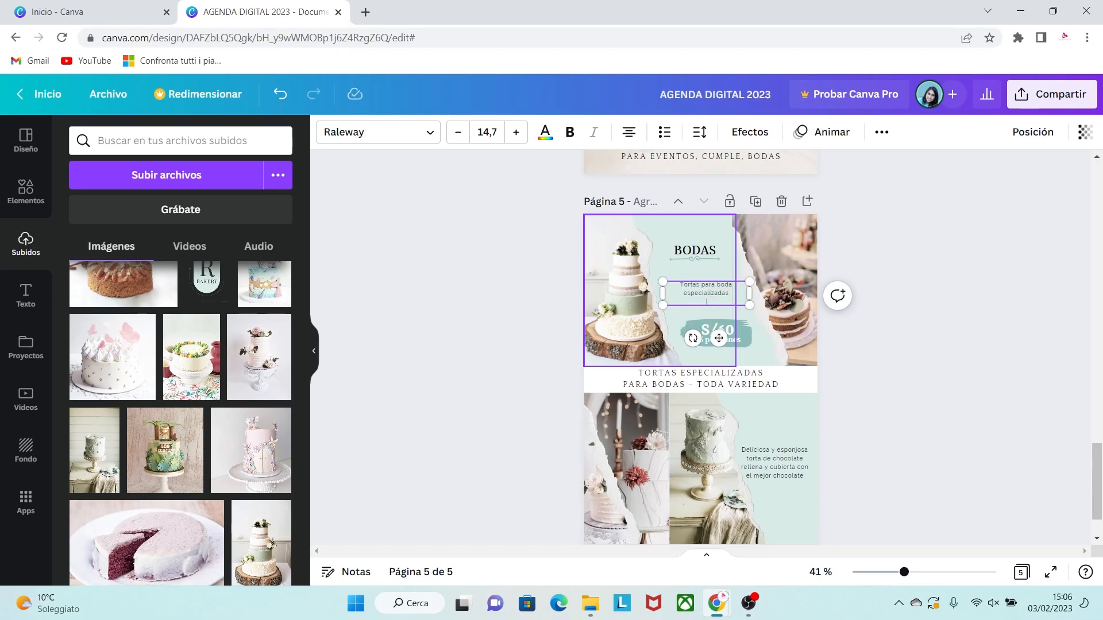
type(" compuesto por ingredientes de a")
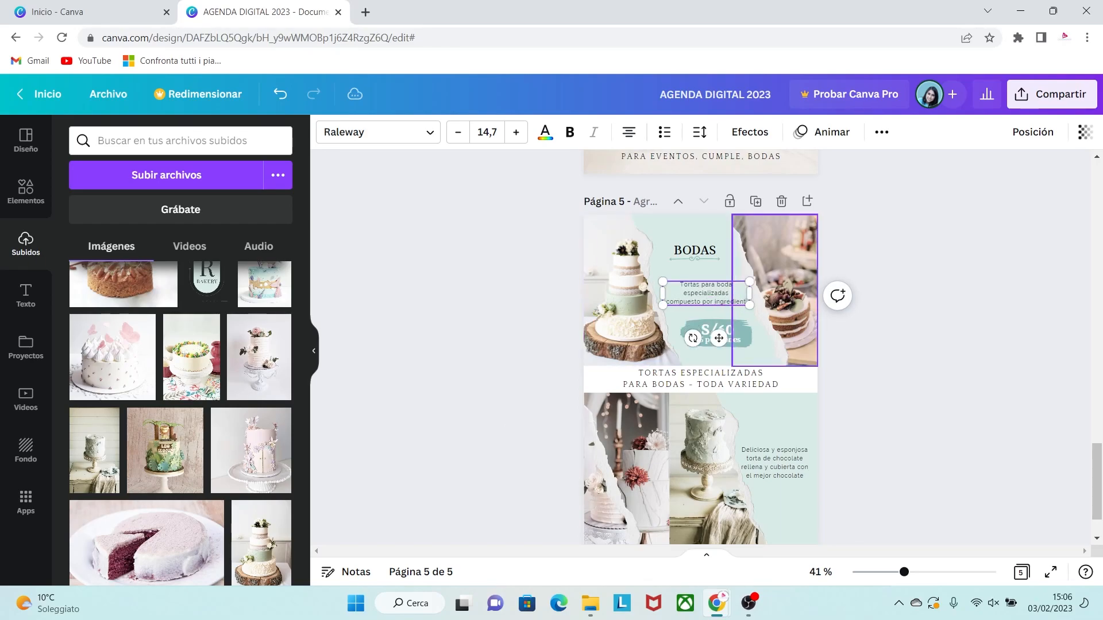
left_click(868, 322)
left_click_drag(706, 294, 703, 286)
Duplicate page 5 to create page 6.
left_click(774, 463)
scroll(774, 460, "down", 1)
left_click(879, 396)
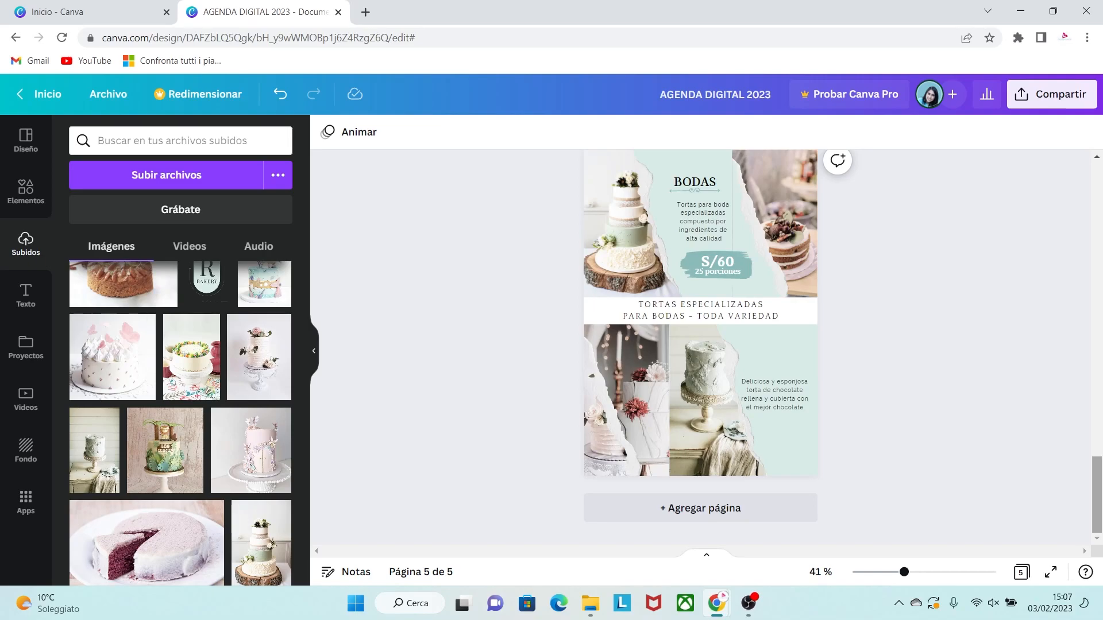
scroll(701, 345, "up", 1)
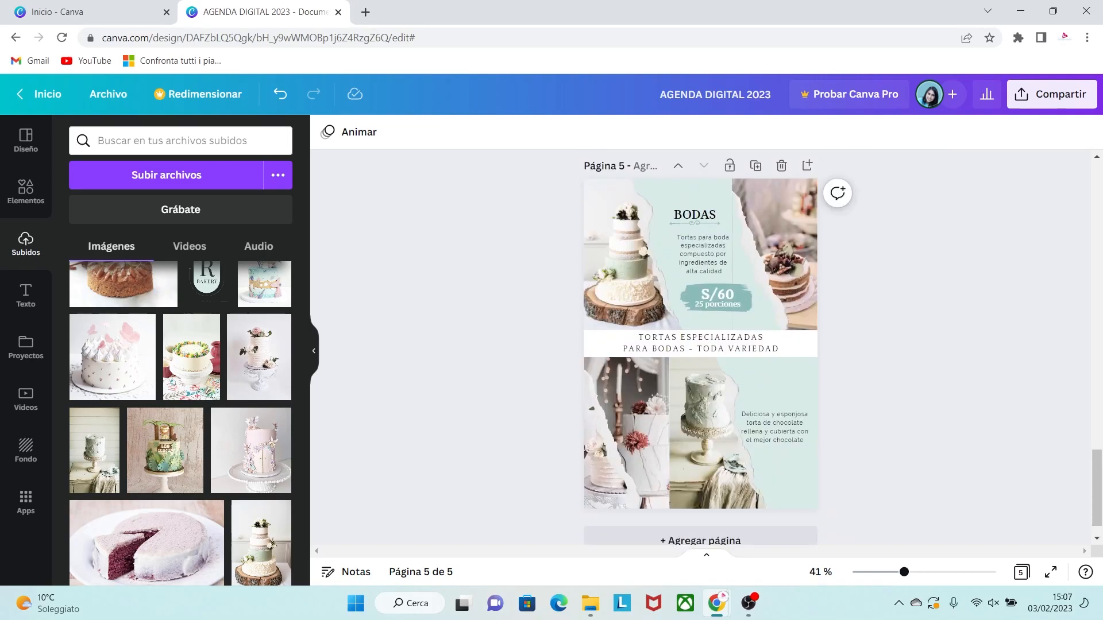
left_click(755, 166)
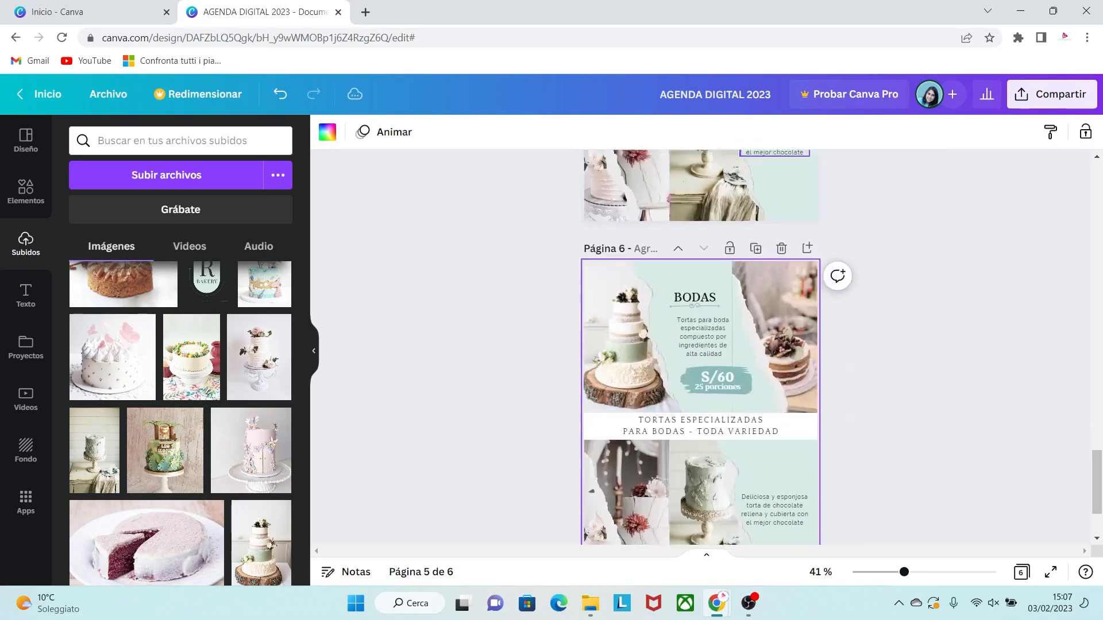
left_click(867, 332)
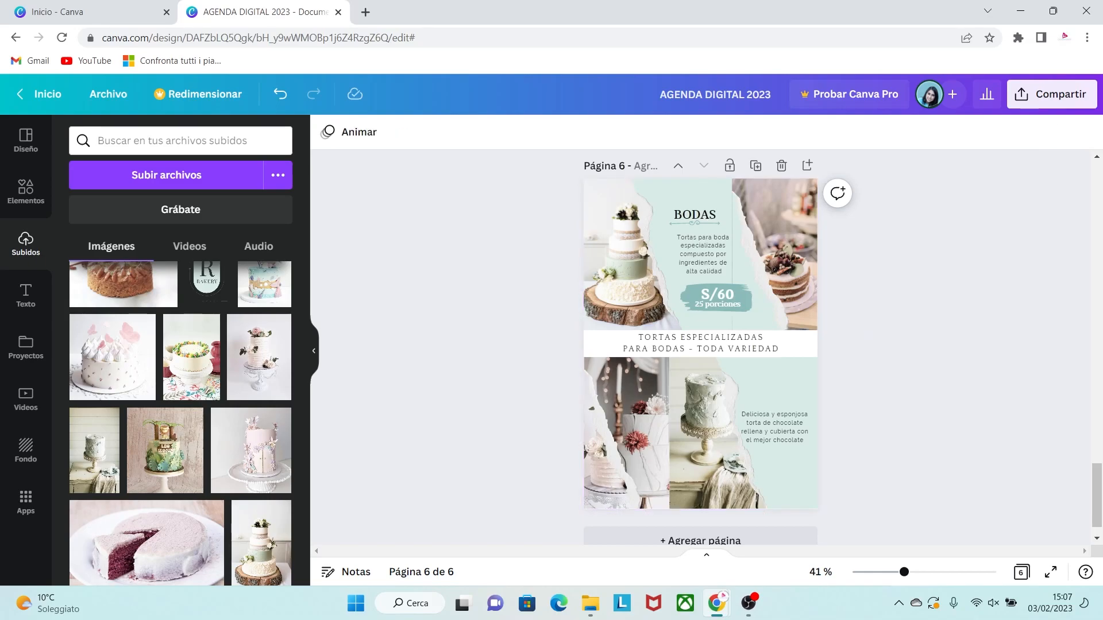
Change page 6's title to "CUMPLEAÑOS", widen the ornament below it, and realign the title and description around it.
left_click(696, 215)
type("CUMPLEAÑOS")
left_click_drag(735, 216, 753, 216)
left_click_drag(716, 256, 701, 229)
left_click(694, 224)
left_click_drag(704, 254, 709, 257)
left_click_drag(695, 212, 700, 215)
Change the second line of page 6's tagline to "PARA CUMPLEAÑOS".
left_click(701, 349)
left_click_drag(779, 349, 650, 349)
key("BackSpace")
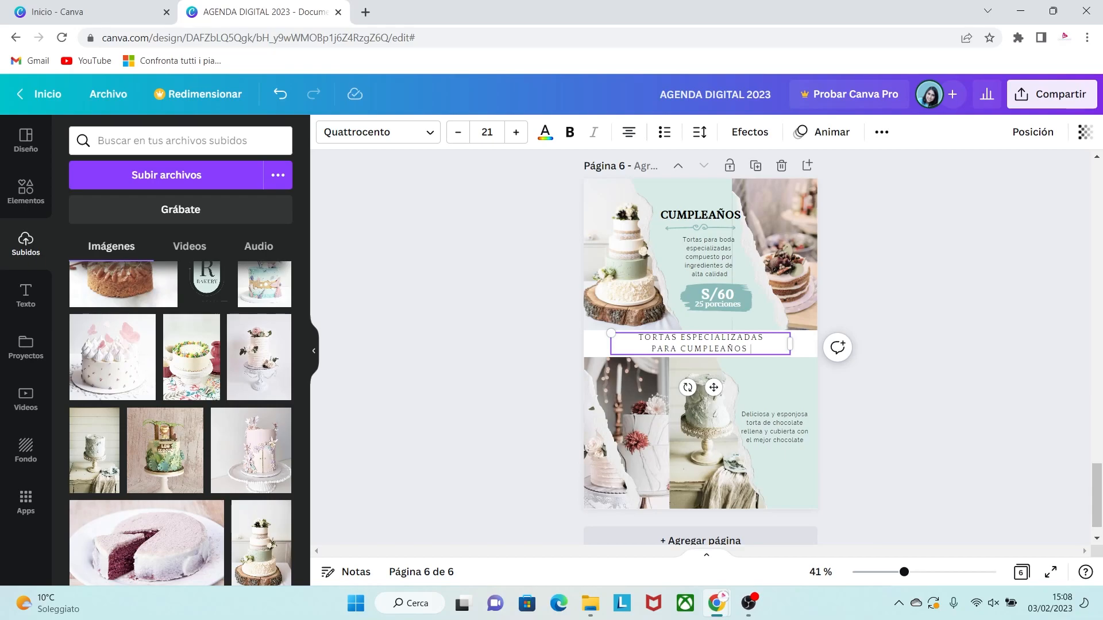
key("Escape")
Replace the photo in page 6's upper-left frame with the green jungle-themed cake and enlarge it within the frame.
left_click(627, 259)
scroll(172, 414, "down", 1)
left_click_drag(165, 386, 628, 259)
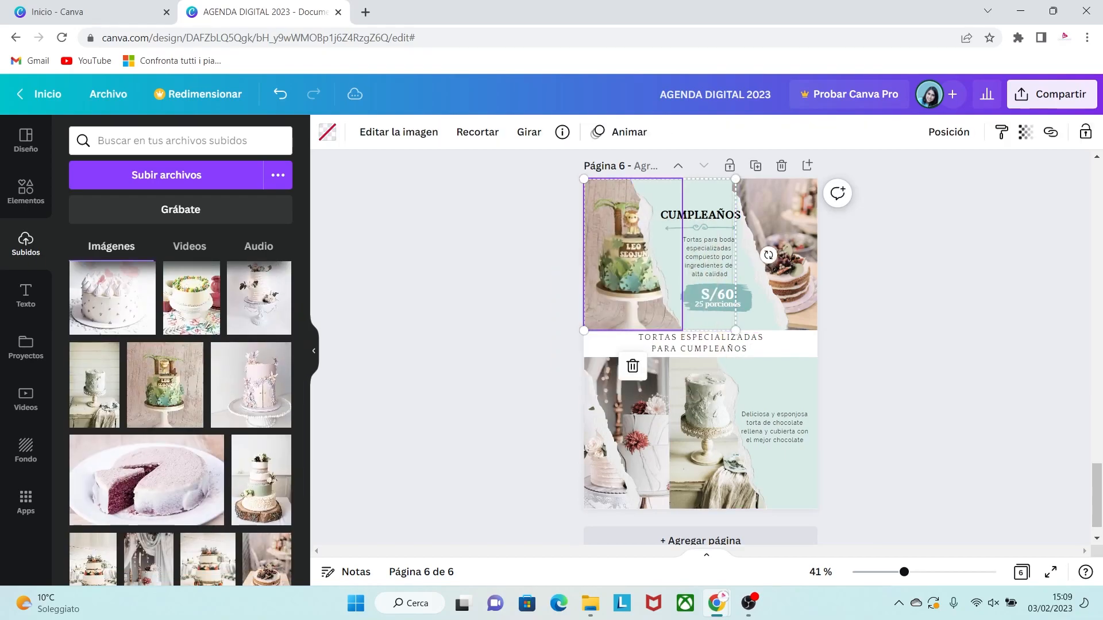
double_click(627, 259)
left_click_drag(701, 331, 714, 345)
Replace the photo in page 6's upper-right frame with the pink decorated cake on a stand and enlarge it.
left_click(777, 259)
left_click_drag(250, 385, 775, 259)
double_click(775, 258)
left_click_drag(702, 332, 691, 343)
left_click(896, 356)
Replace the main photo in page 6's lower-left frame with the cake topped with a colourful wreath and enlarge it.
scroll(701, 374, "down", 1)
left_click(626, 400)
left_click_drag(191, 298, 626, 400)
double_click(626, 400)
left_click_drag(678, 324, 697, 295)
left_click(896, 390)
Replace the photo in page 6's lower-right frame with the turquoise cake with the round topper and adjust its crop.
scroll(230, 368, "up", 2)
left_click_drag(264, 309, 710, 400)
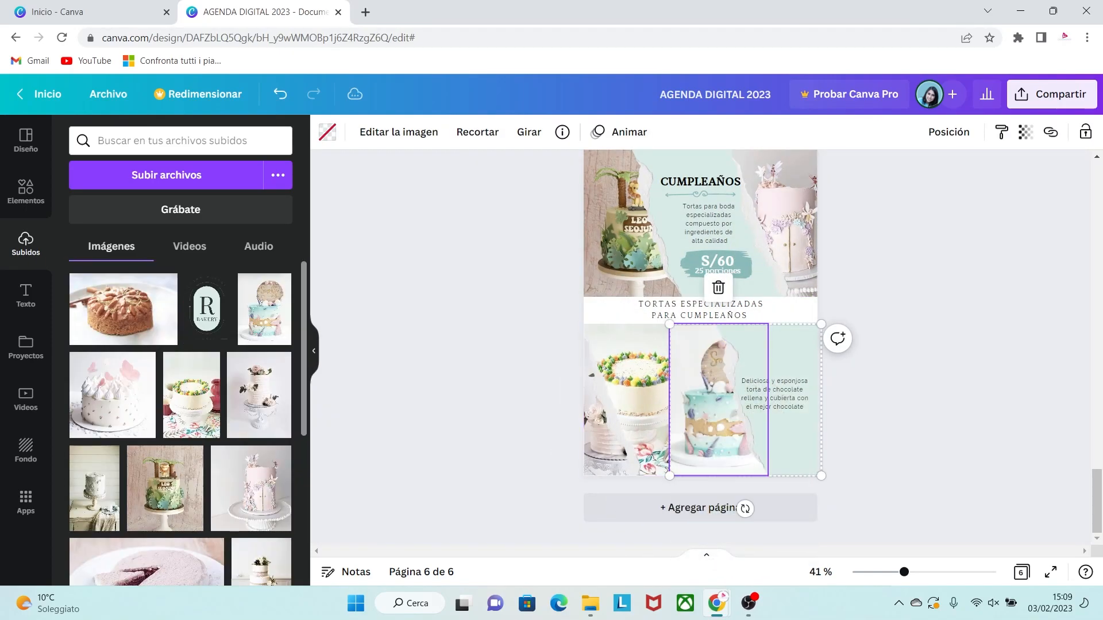
double_click(710, 401)
left_click_drag(663, 324, 648, 301)
left_click(896, 391)
Fill the torn corner section of page 6's lower-left frame with the white cake with pink butterflies and shift the photo right.
left_click_drag(259, 395, 603, 433)
left_click(603, 436)
left_click_drag(112, 395, 603, 434)
double_click(603, 434)
left_click_drag(603, 434, 618, 434)
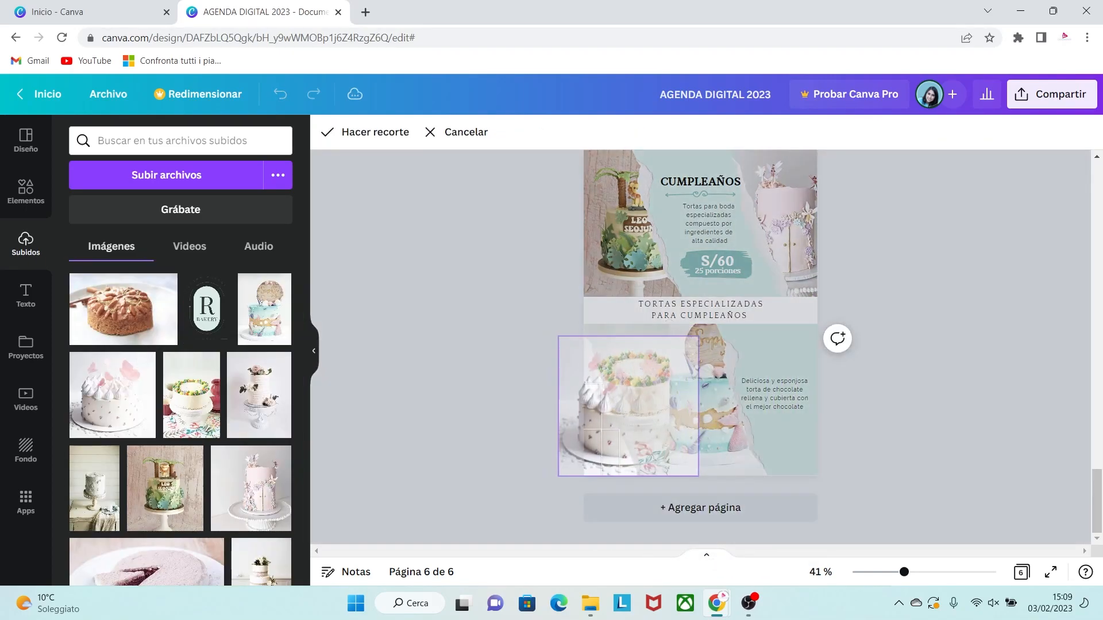
left_click(897, 403)
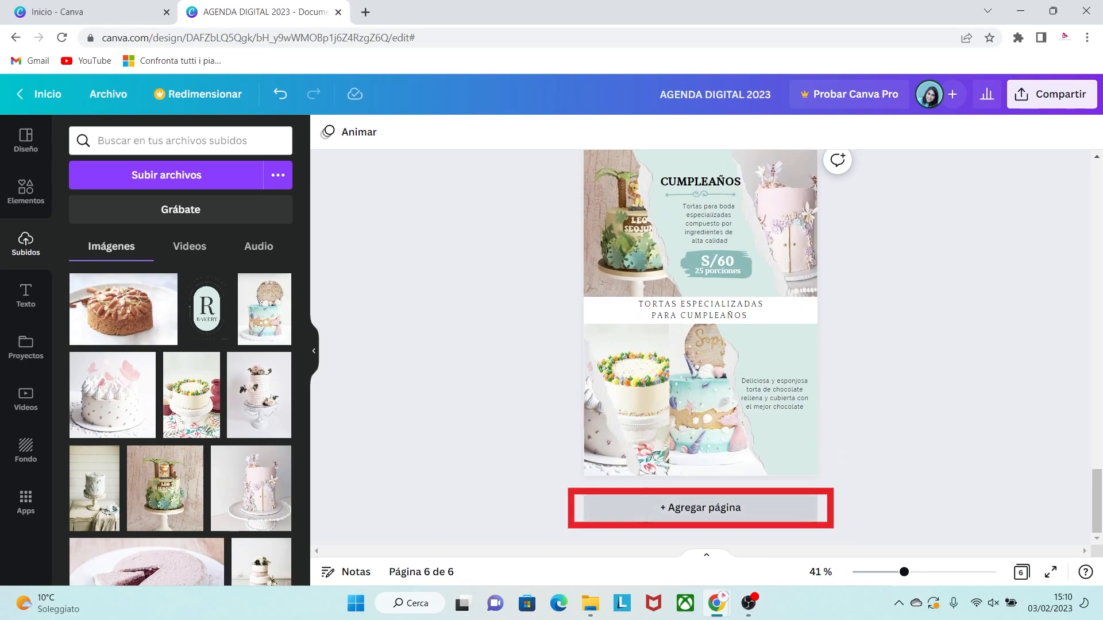
Add page 7 and cover the whole page with a rectangle shape.
left_click(701, 507)
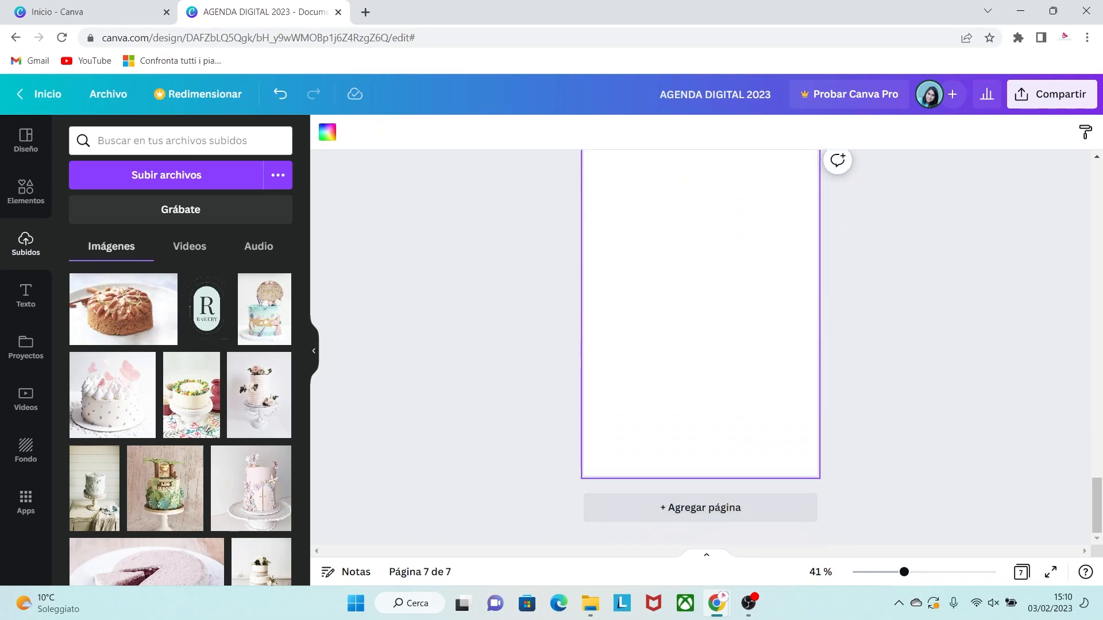
left_click_drag(1096, 505, 1097, 495)
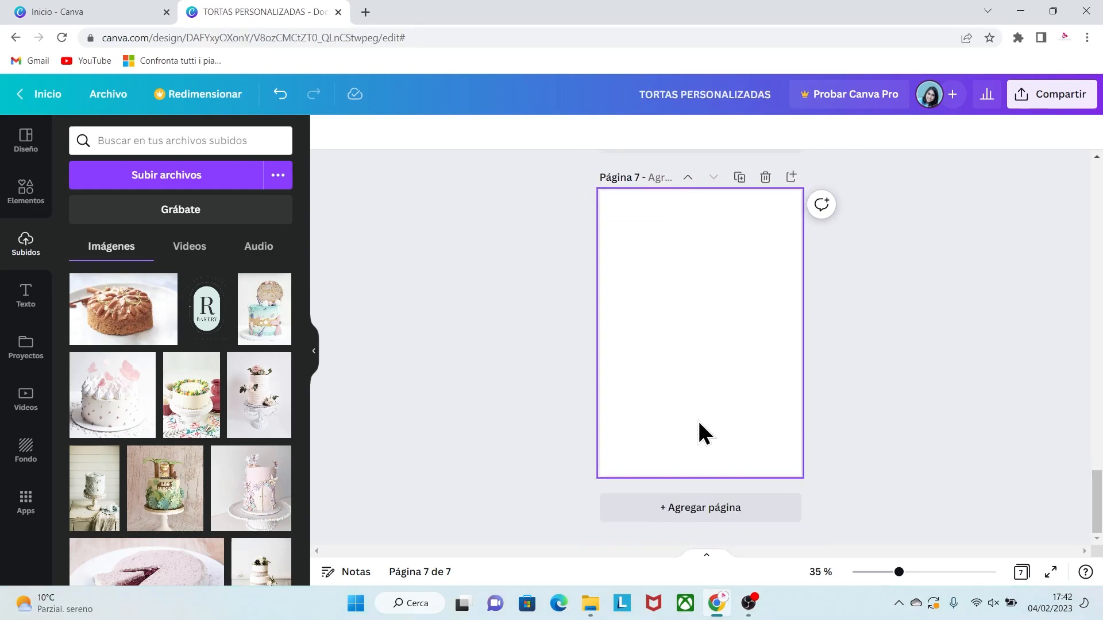
left_click(21, 197)
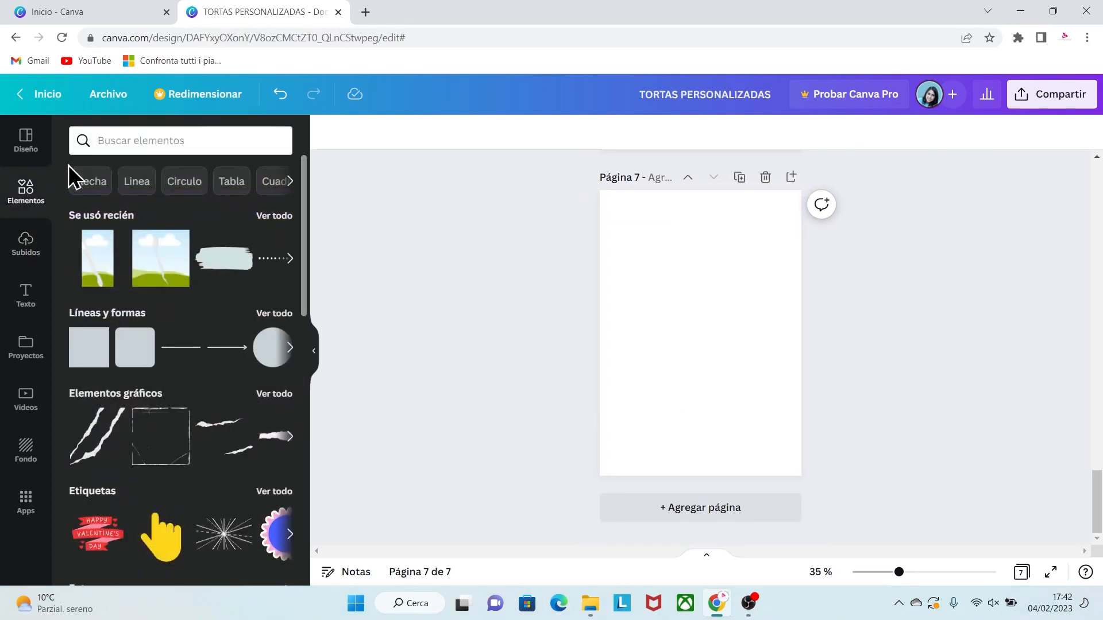
left_click(108, 142)
type("rectangulo")
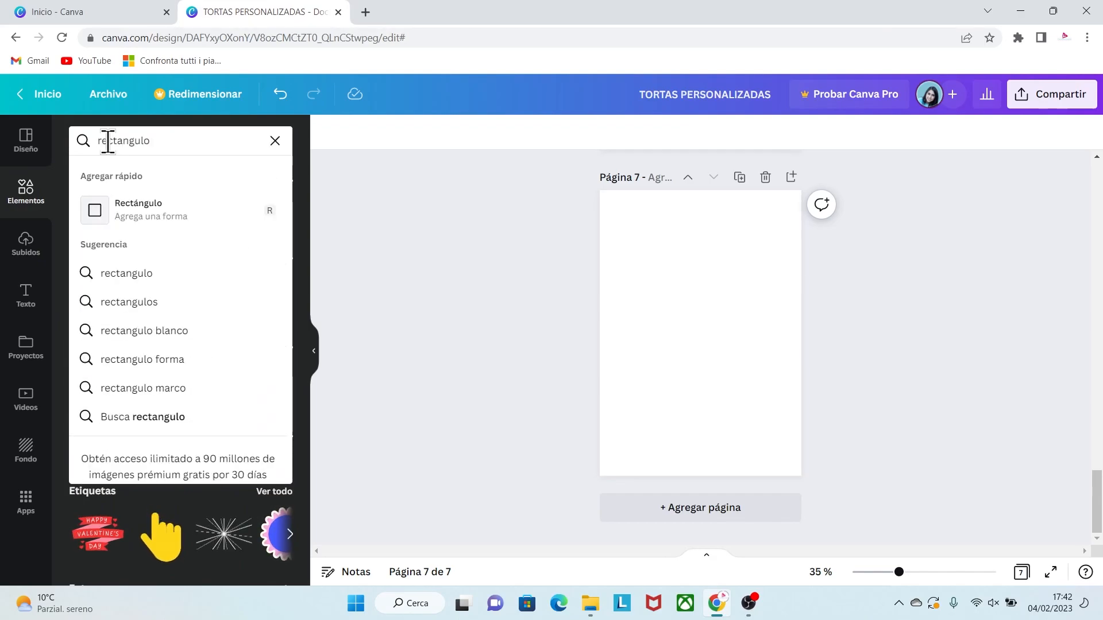
left_click(126, 208)
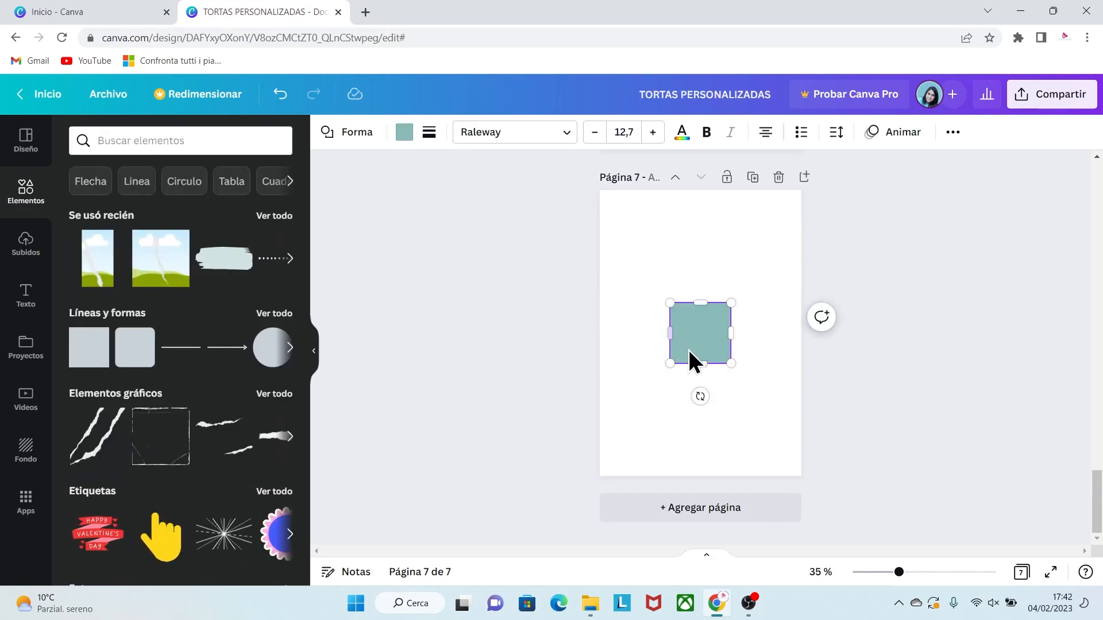
left_click_drag(670, 303, 599, 190)
left_click_drag(732, 365, 807, 484)
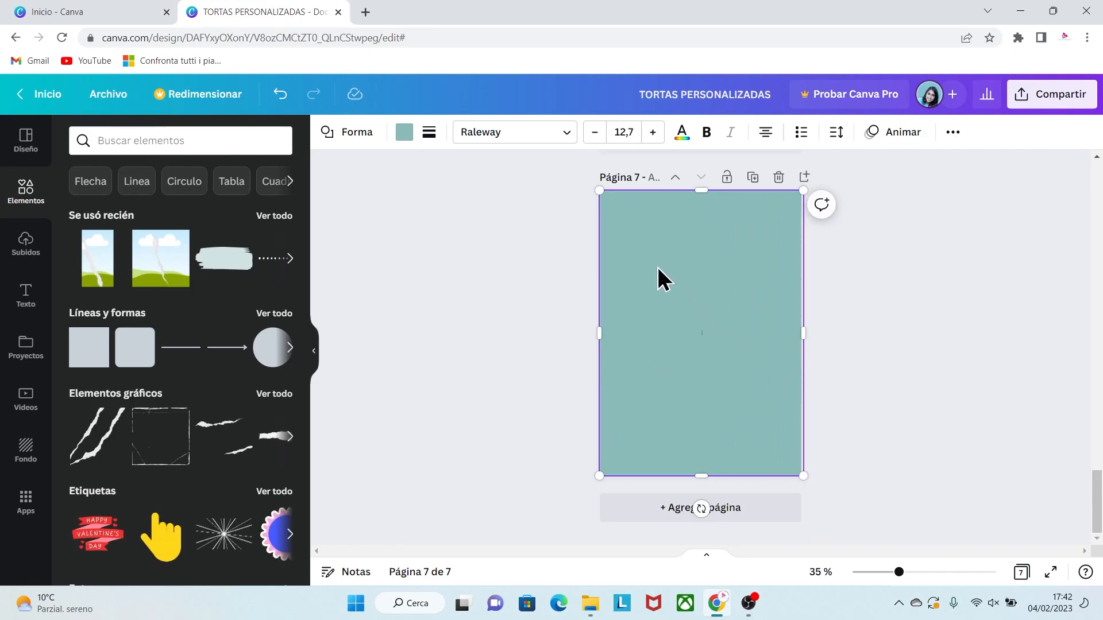
Recolour page 7's full-page rectangle to the light mint from the document colours.
left_click(405, 132)
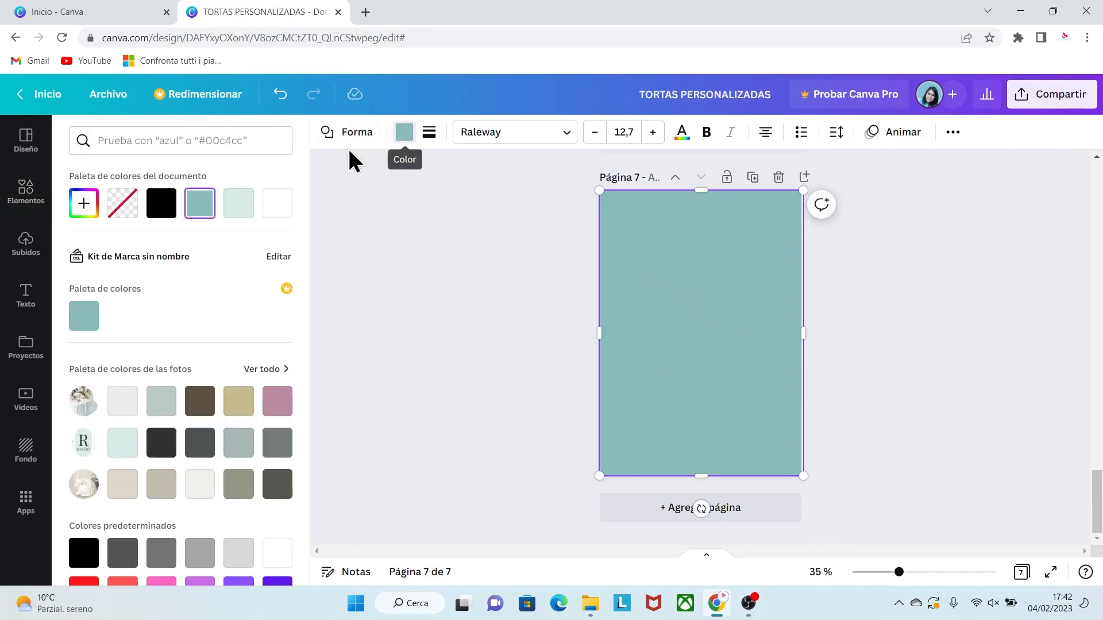
left_click(244, 209)
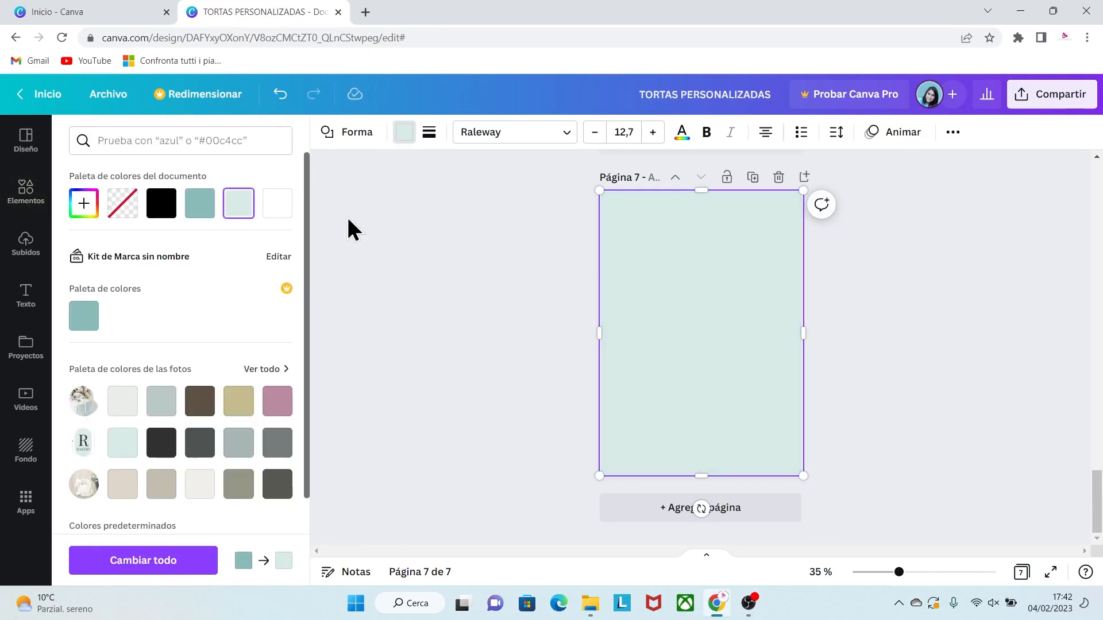
left_click(837, 349)
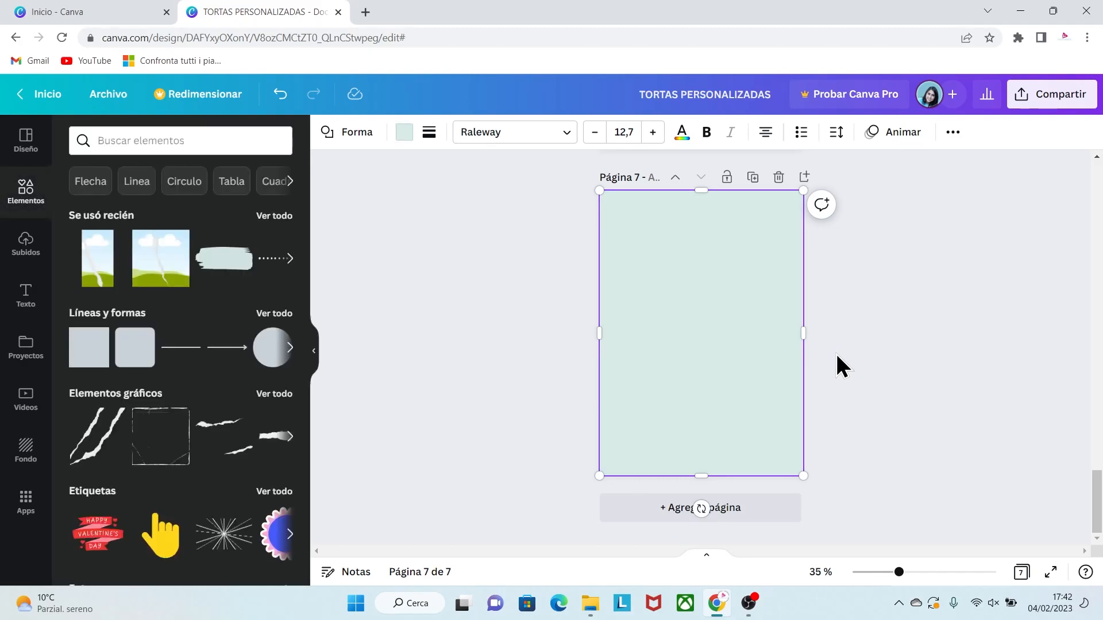
Place the uploaded R Bakery logo in the upper centre of page 7.
left_click(28, 253)
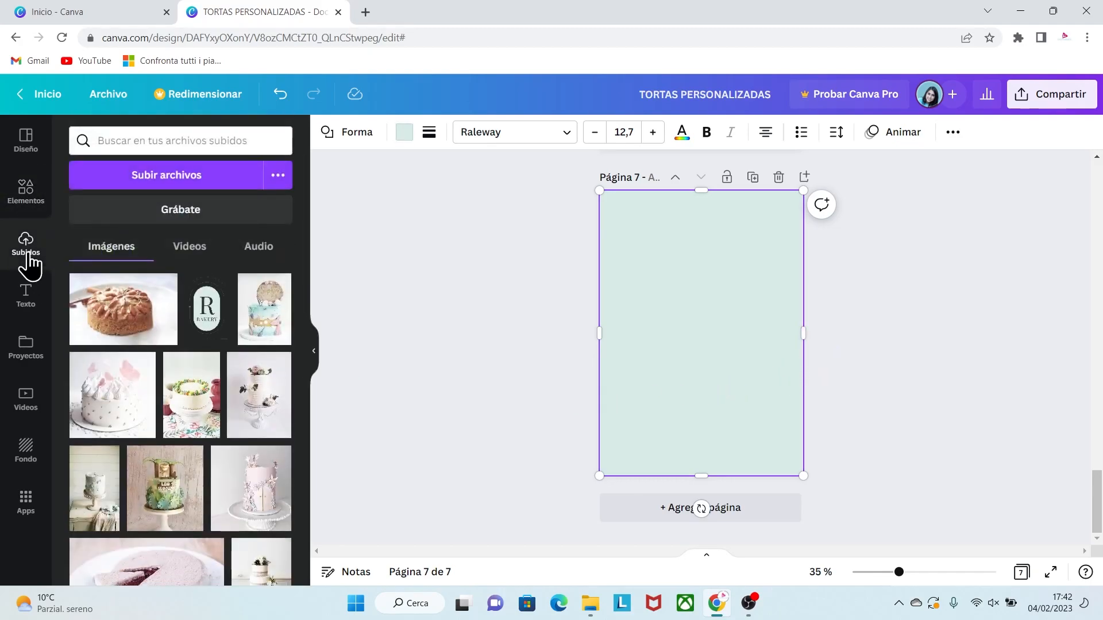
left_click(207, 319)
left_click_drag(762, 422, 700, 282)
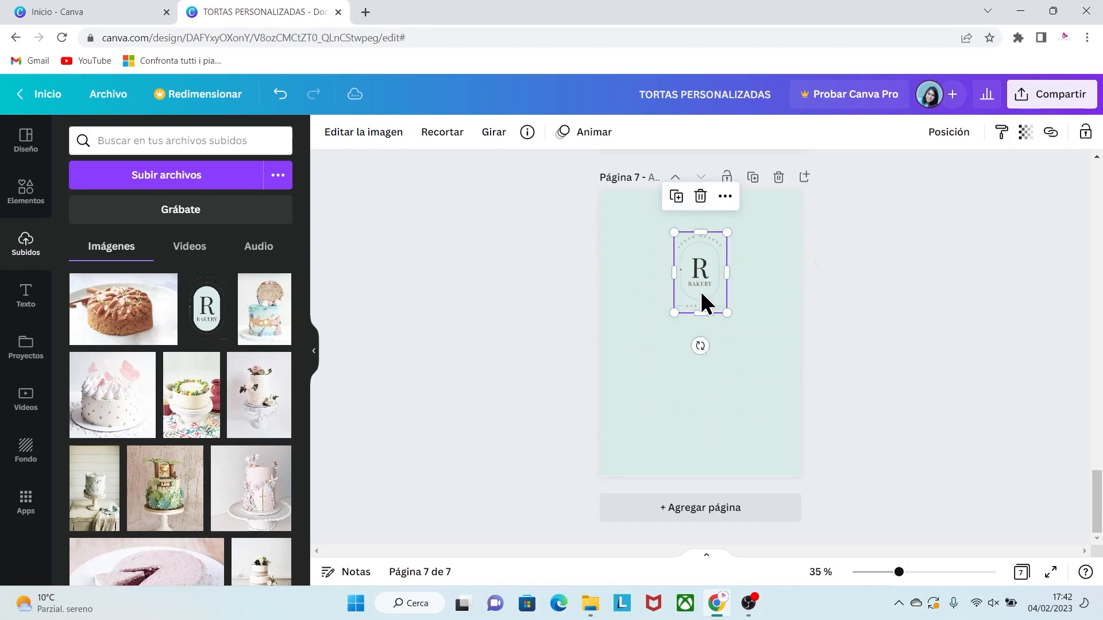
left_click(816, 388)
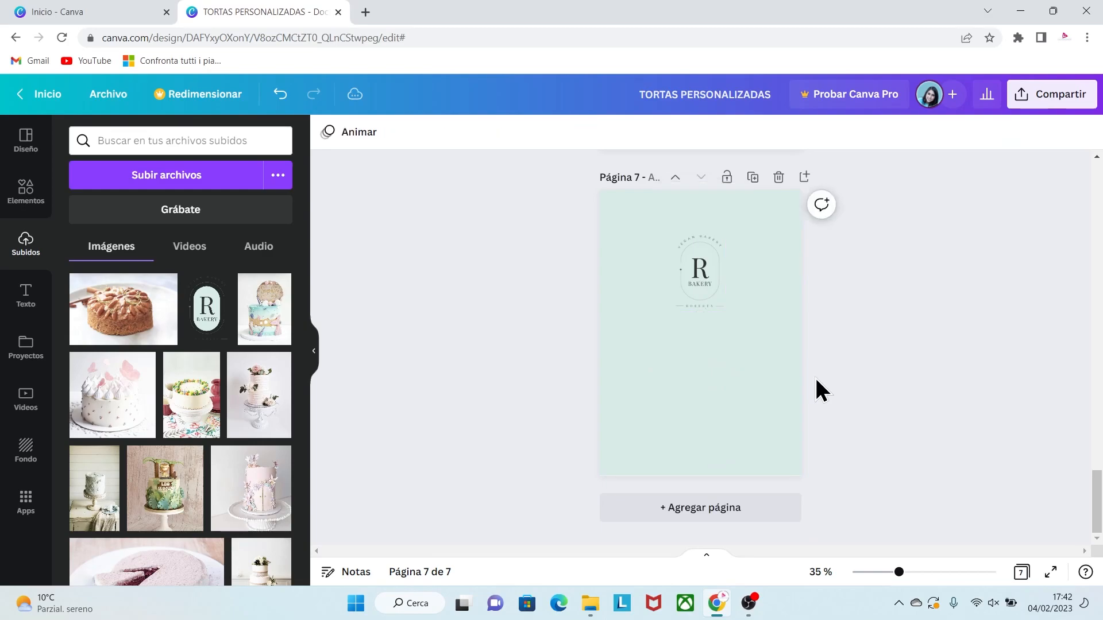
Search the graphics for "instagram", try a round Instagram icon below page 7's logo and delete it.
left_click(26, 198)
left_click(136, 142)
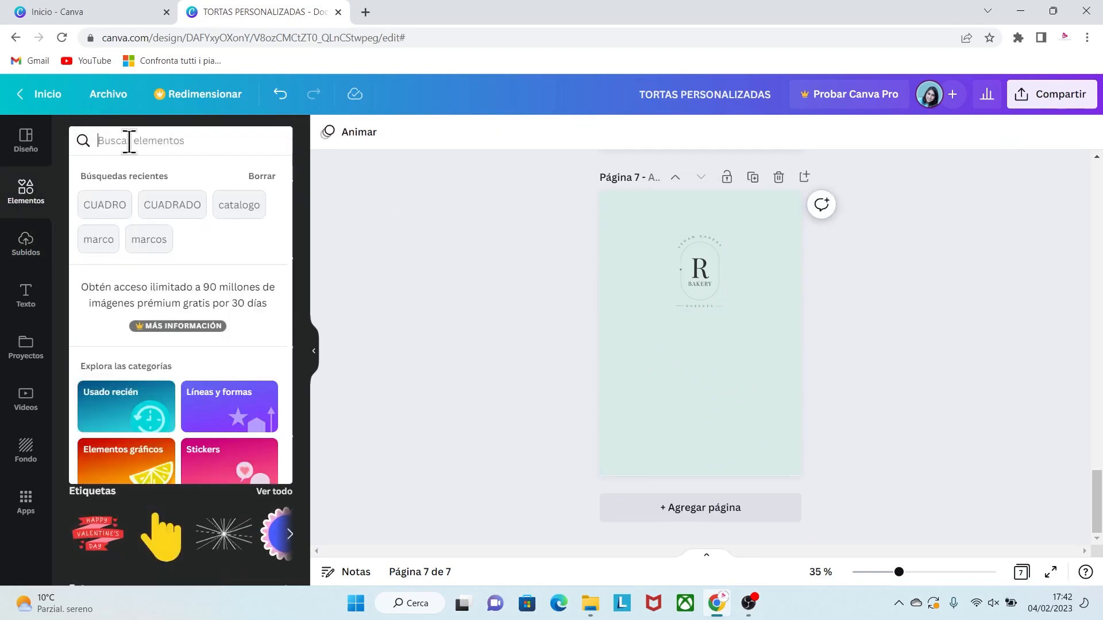
type("instagram")
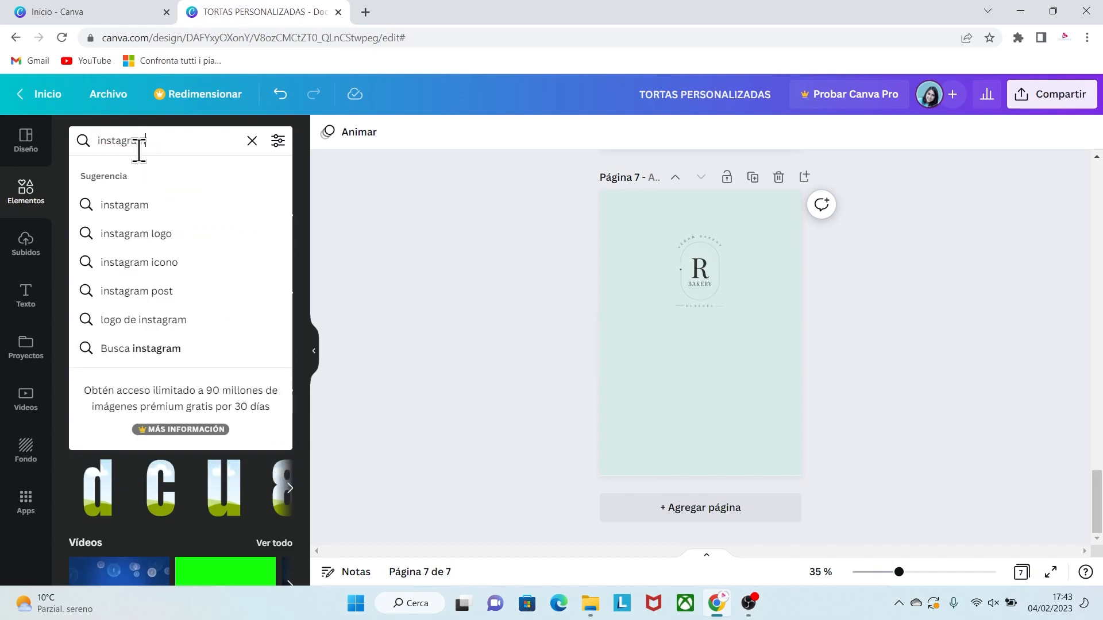
key("Return")
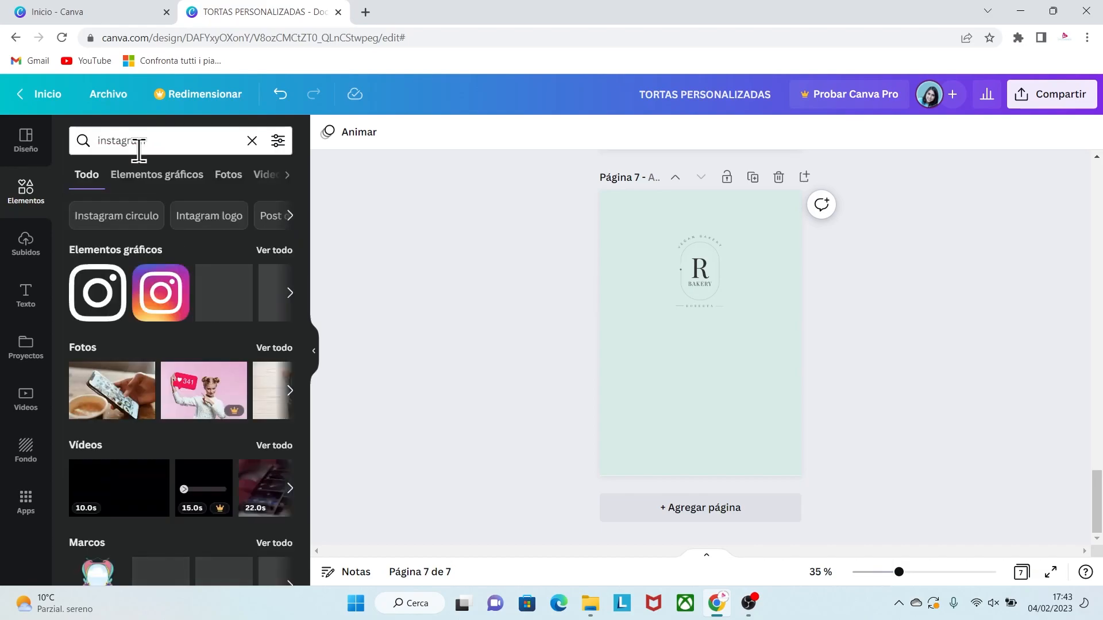
left_click(276, 253)
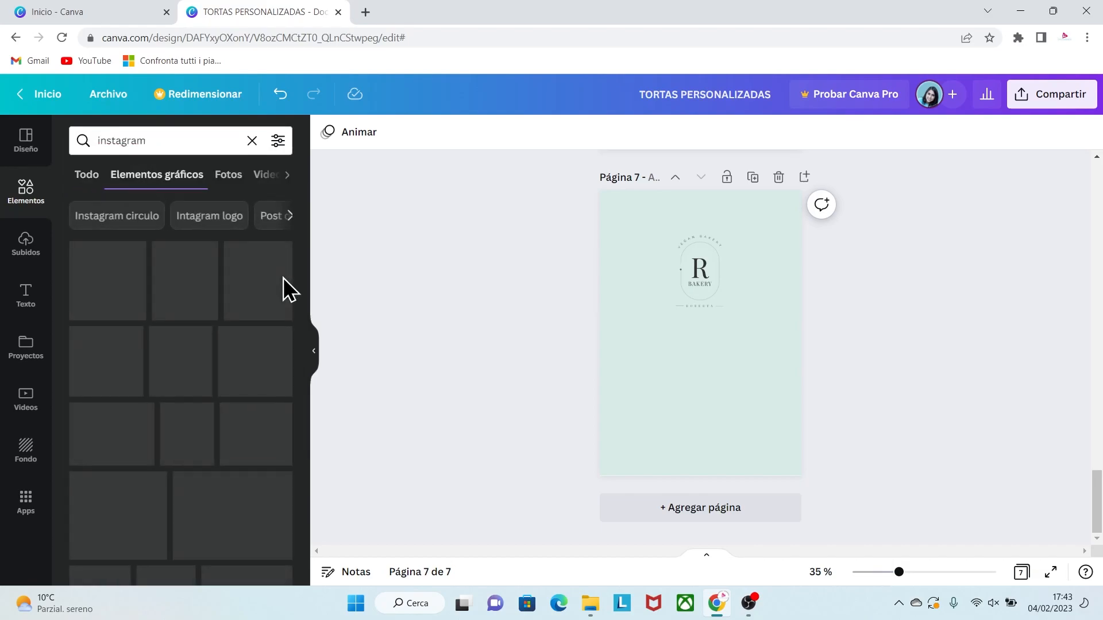
scroll(87, 333, "down", 1)
left_click_drag(86, 333, 726, 394)
key("Delete")
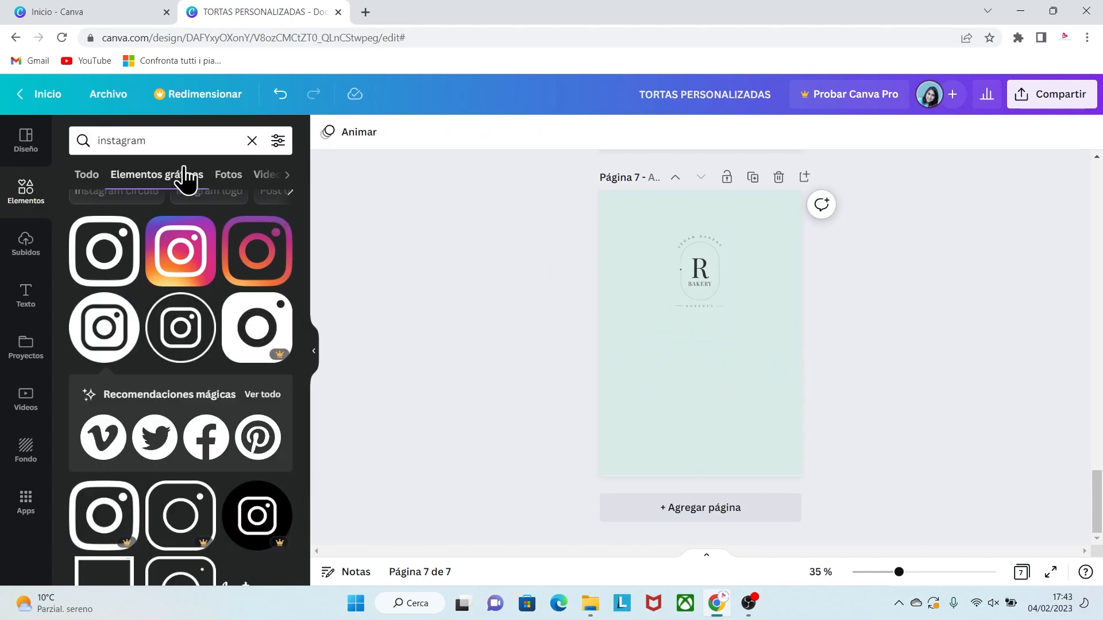
Search the graphics for "facebook", try a round Facebook icon on page 7 and delete it.
left_click_drag(148, 140, 113, 139)
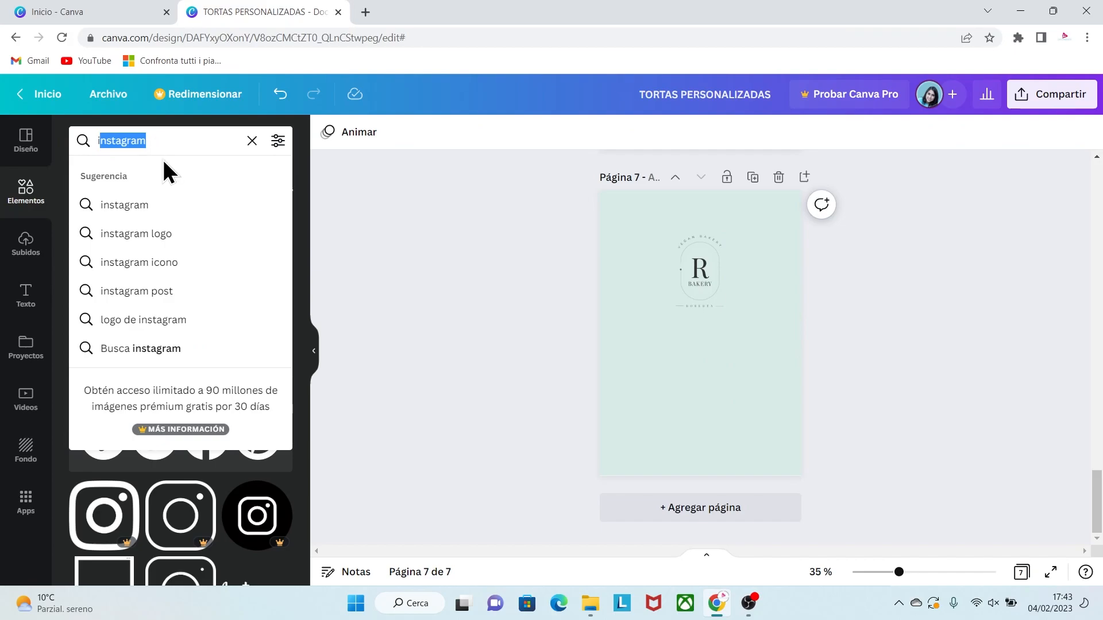
key("BackSpace")
type("facebook")
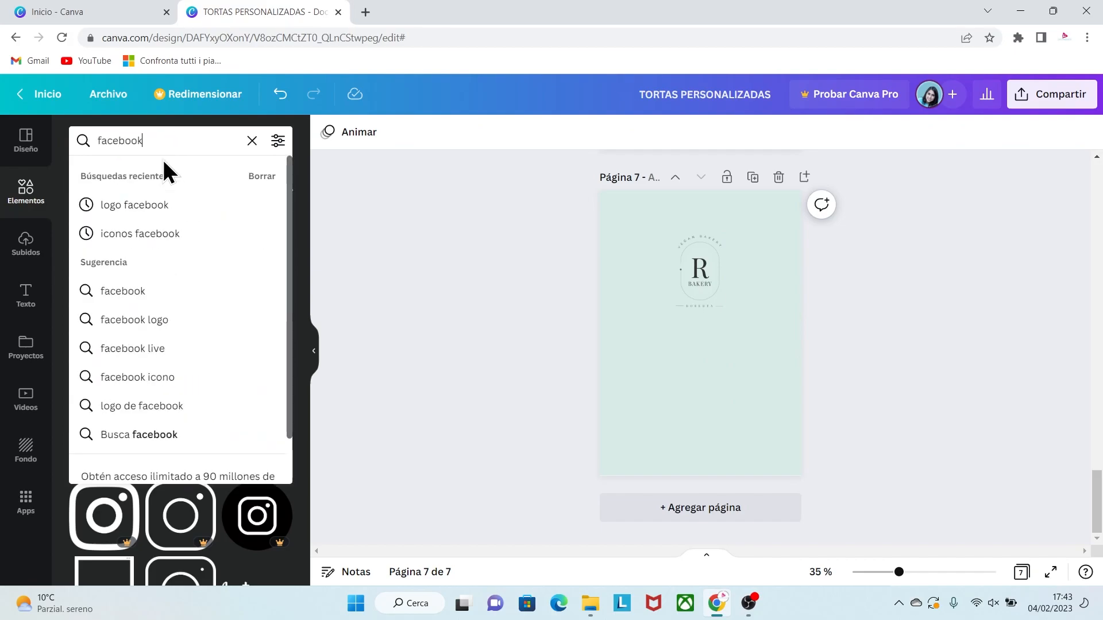
key("Return")
left_click_drag(118, 370, 680, 391)
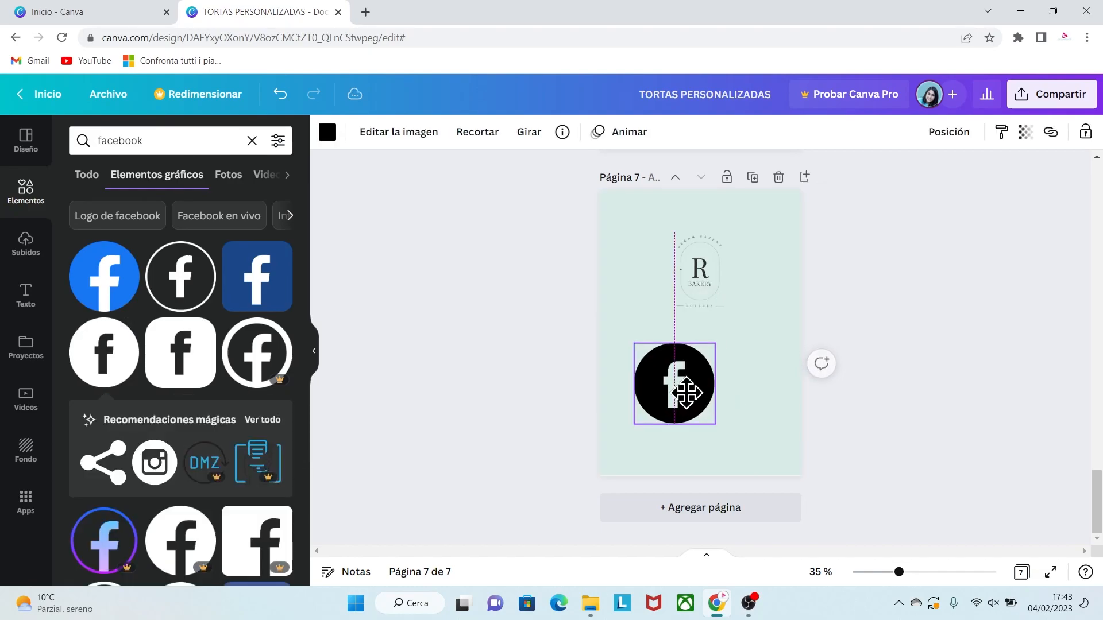
key("Delete")
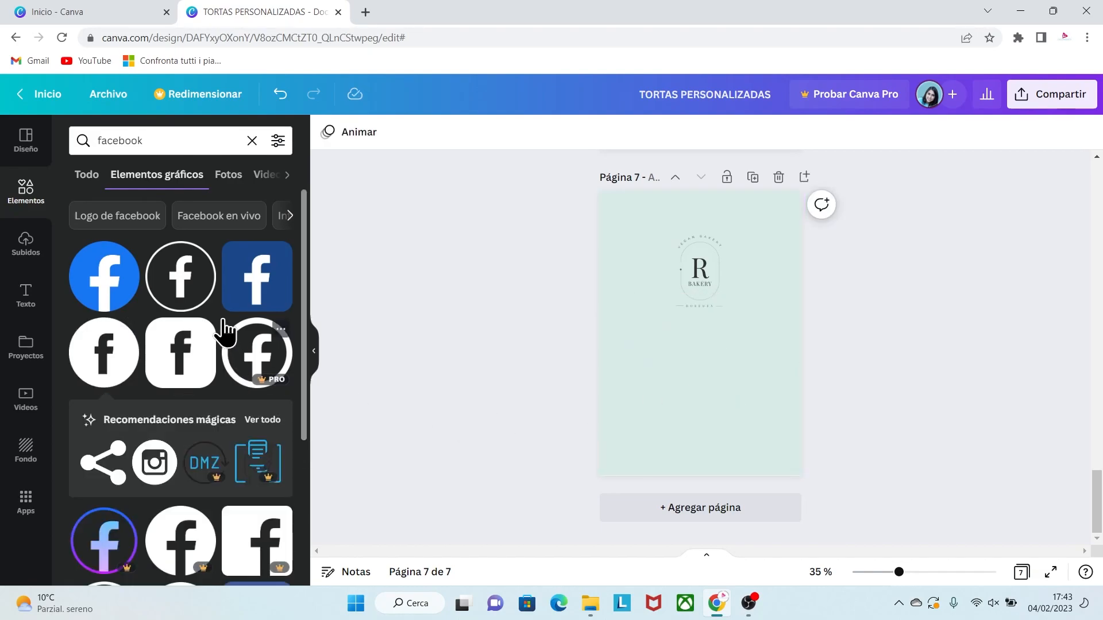
Search the templates for "catalogo" and apply the teal "Catálogo de productos" template to a new page 8.
left_click(25, 155)
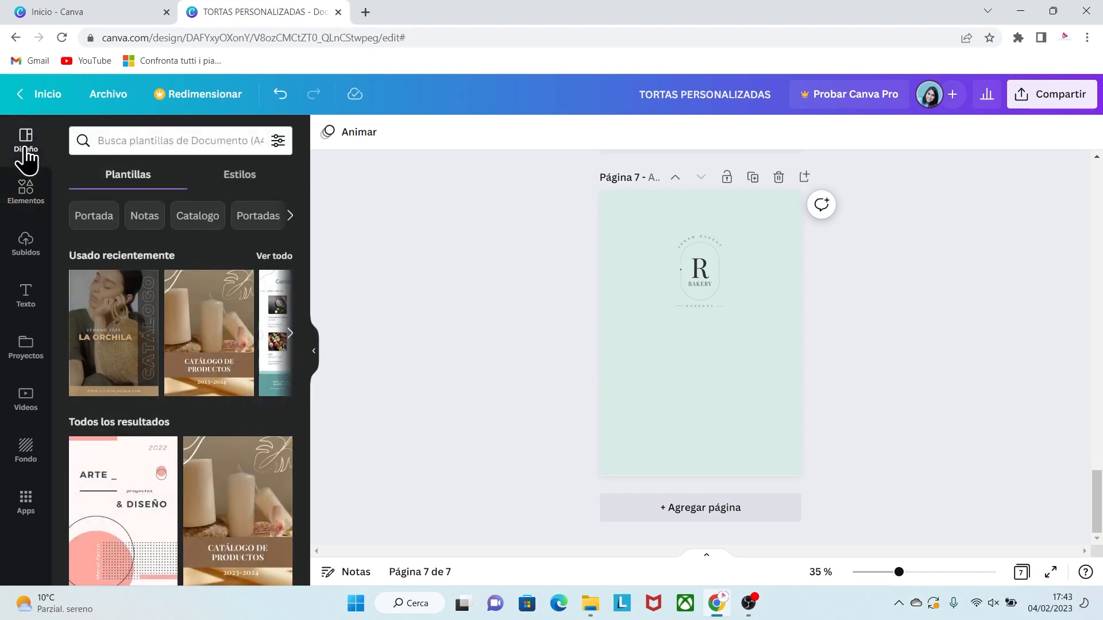
left_click(108, 141)
type("cata")
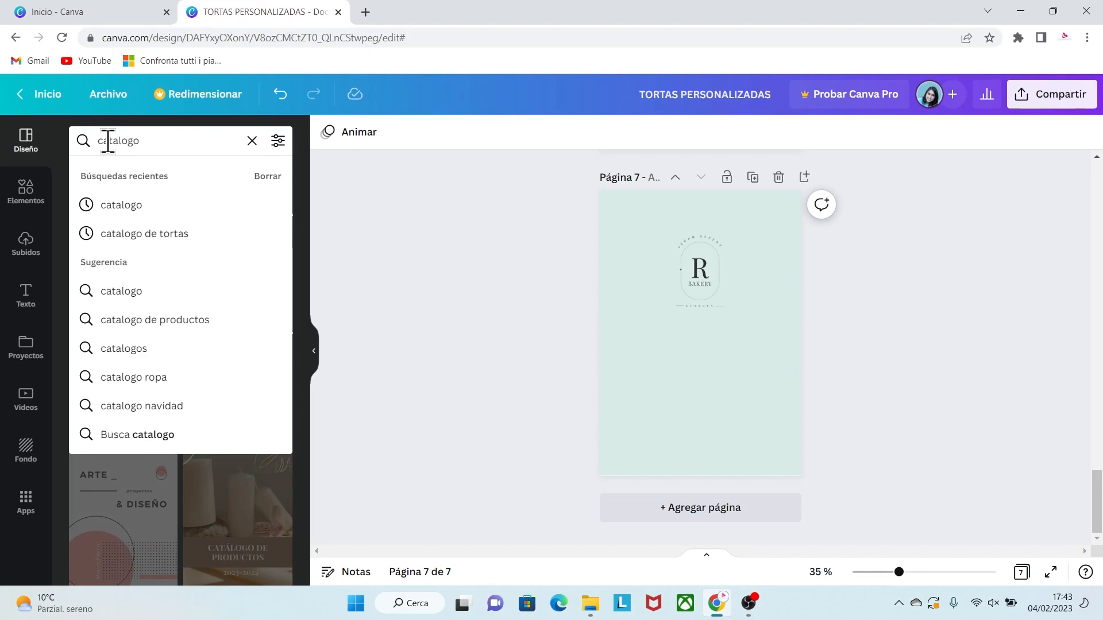
type("logo")
key("Return")
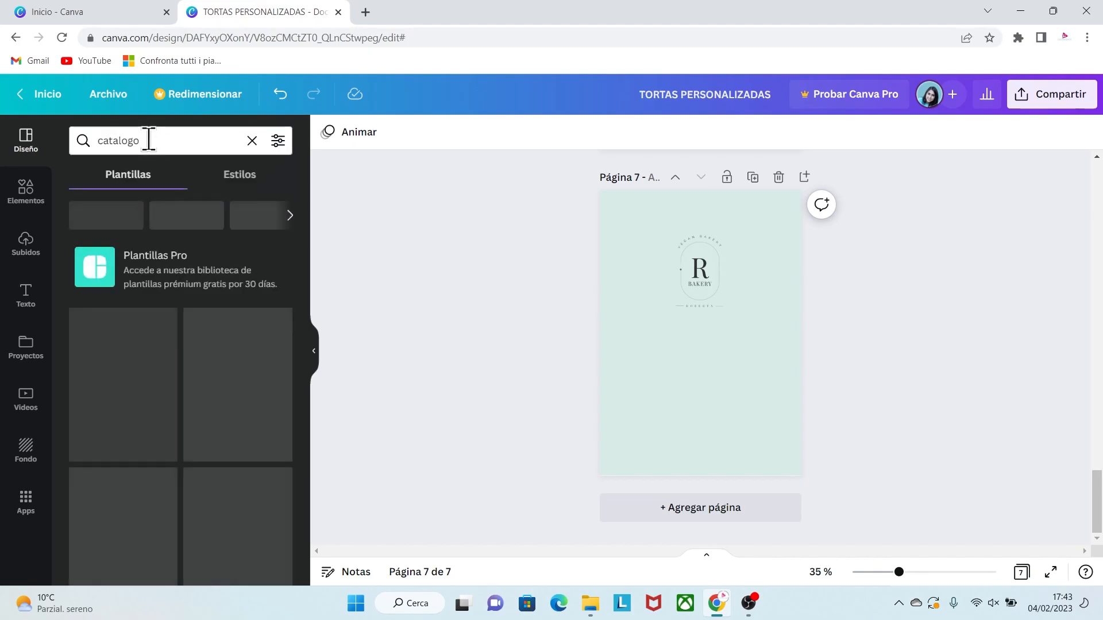
left_click_drag(301, 237, 306, 285)
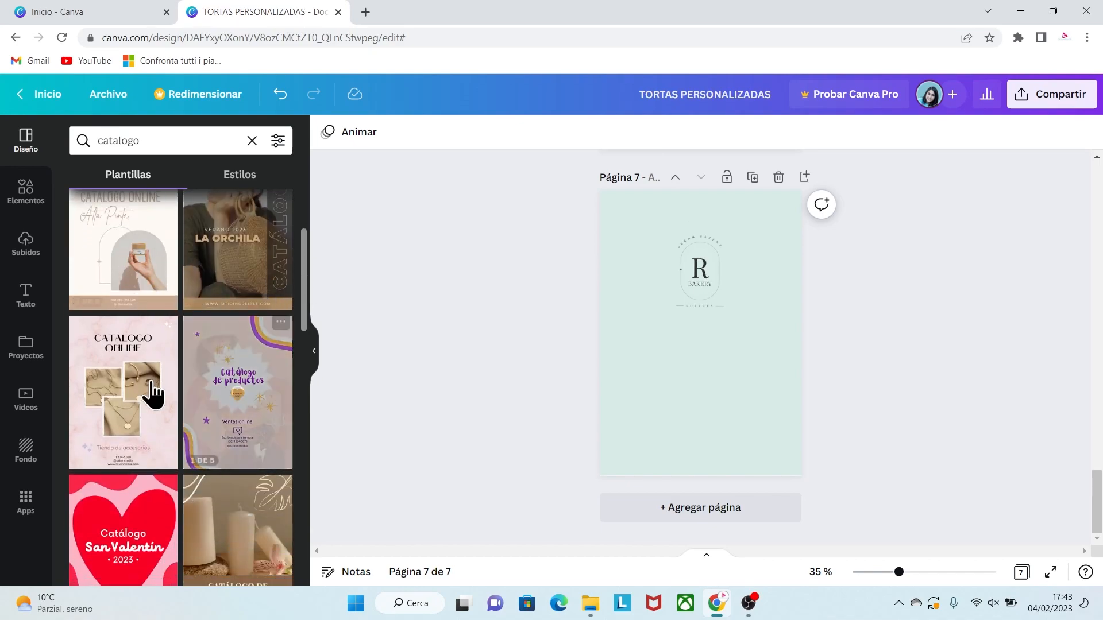
left_click_drag(303, 281, 312, 464)
scroll(305, 421, "down", 1)
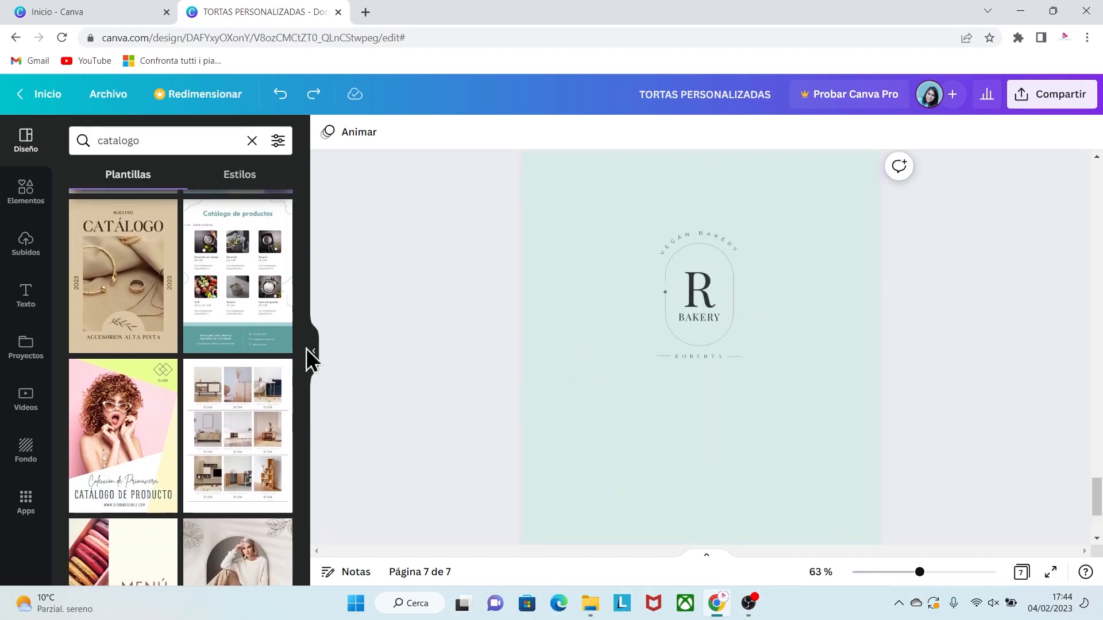
scroll(701, 345, "down", 5)
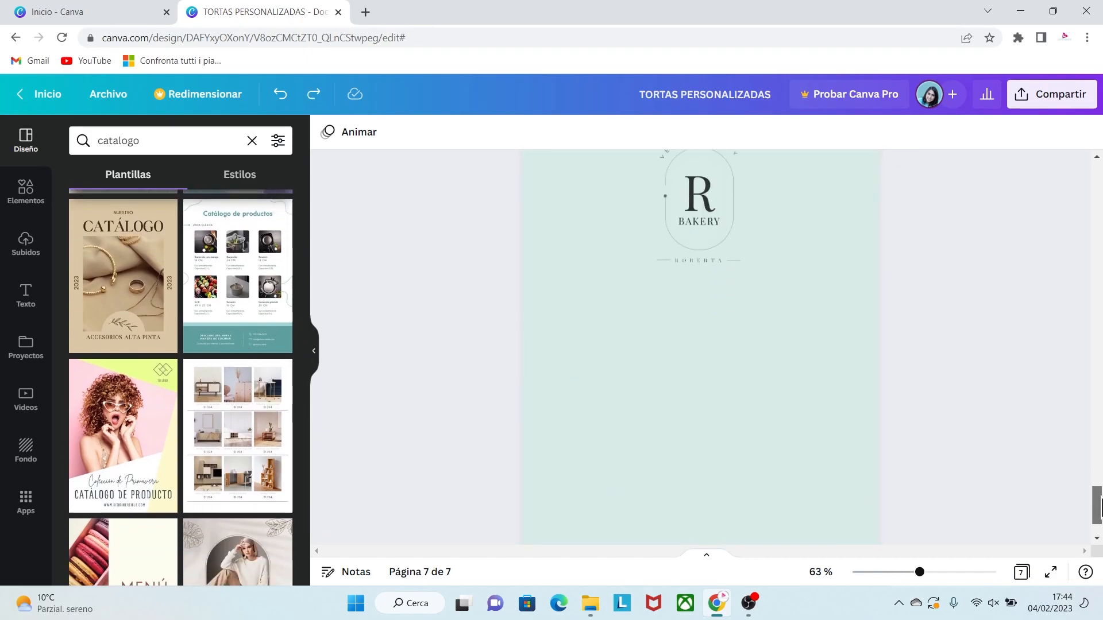
left_click(758, 510)
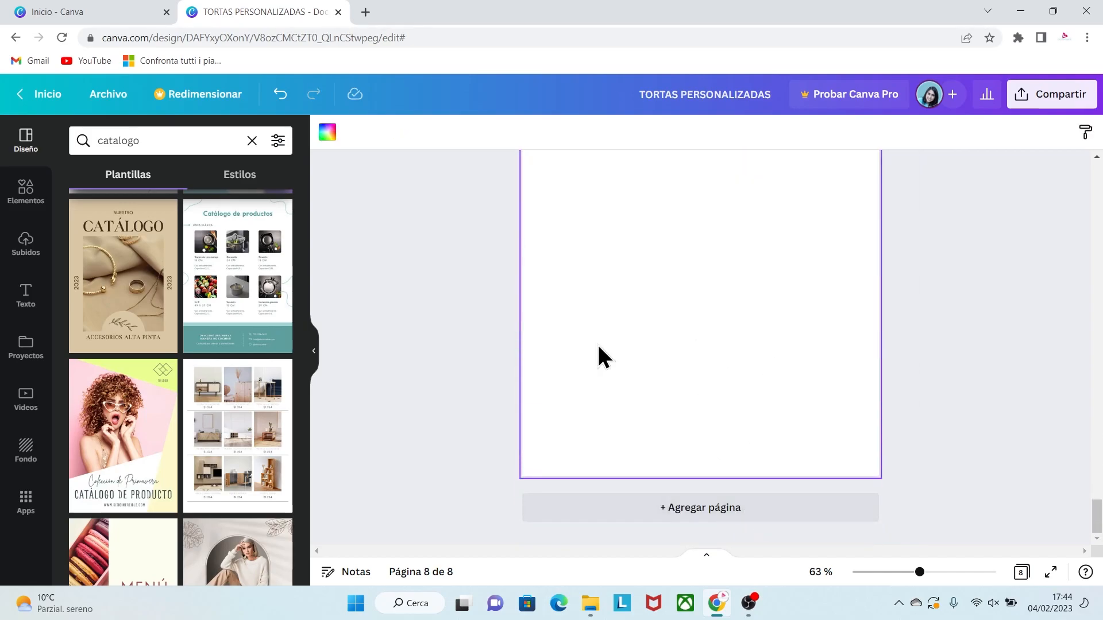
left_click(256, 308)
Delete the product grid and the footer's coloured bands from page 8, keeping the footer texts and icons.
left_click_drag(1096, 514, 1096, 504)
left_click_drag(946, 449, 497, 126)
key("Delete")
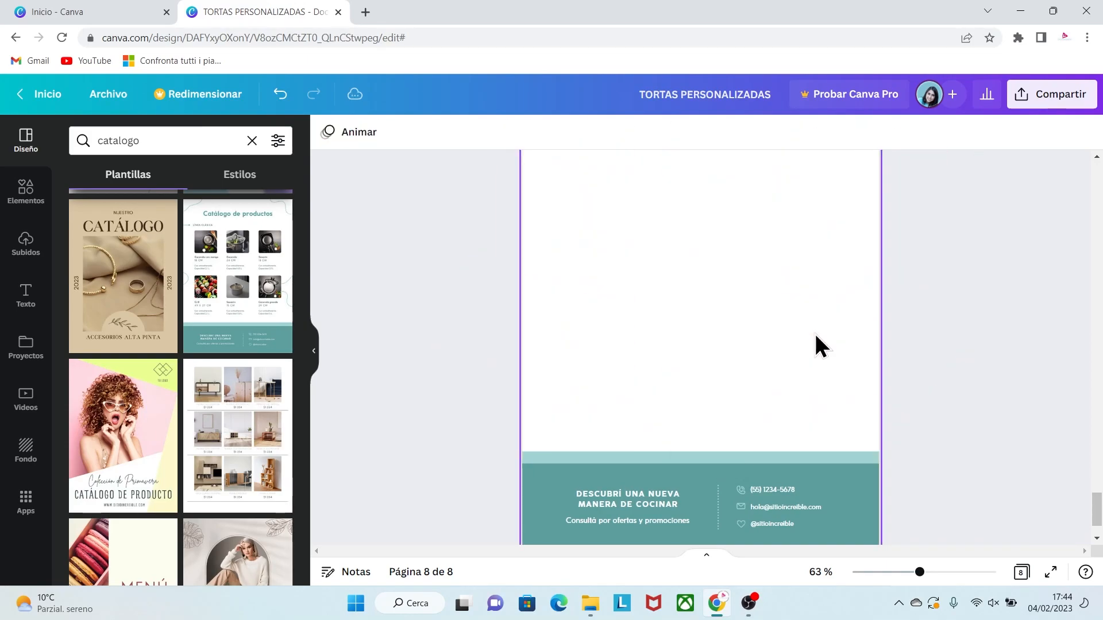
left_click_drag(621, 425, 681, 468)
key("Delete")
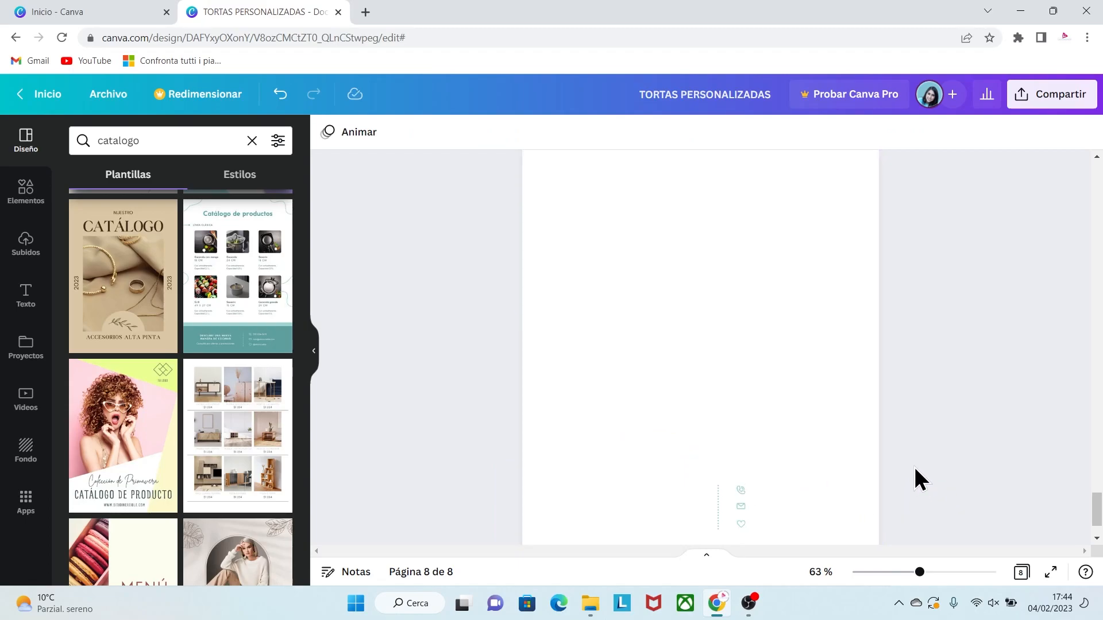
Copy page 8's footer texts, divider and contact icons onto page 7 below the logo.
left_click_drag(528, 419, 879, 543)
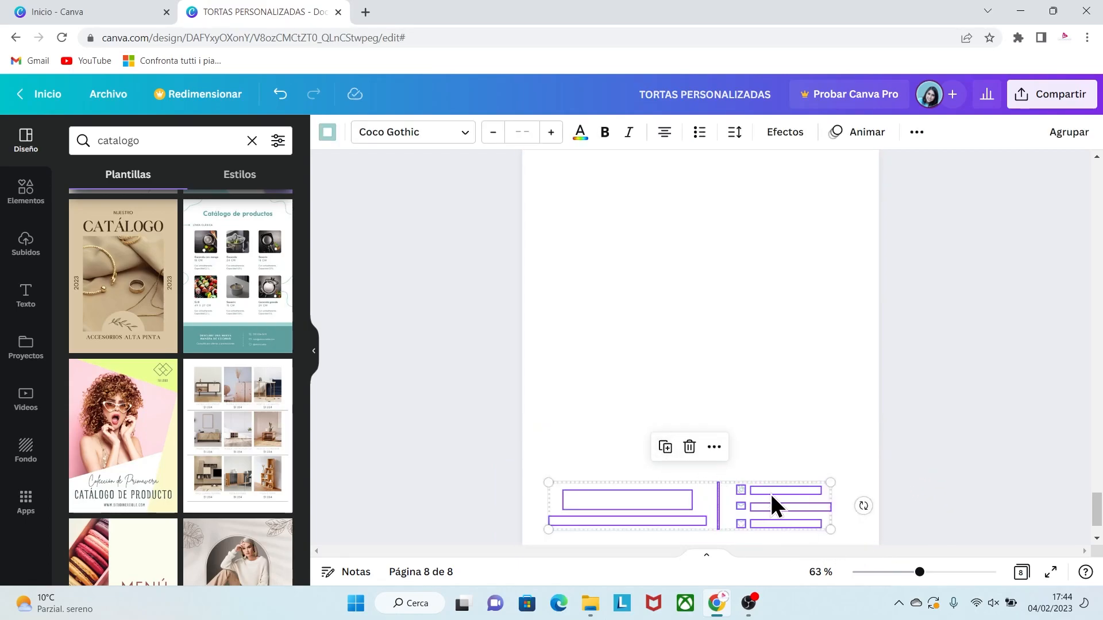
scroll(818, 505, "up", 10)
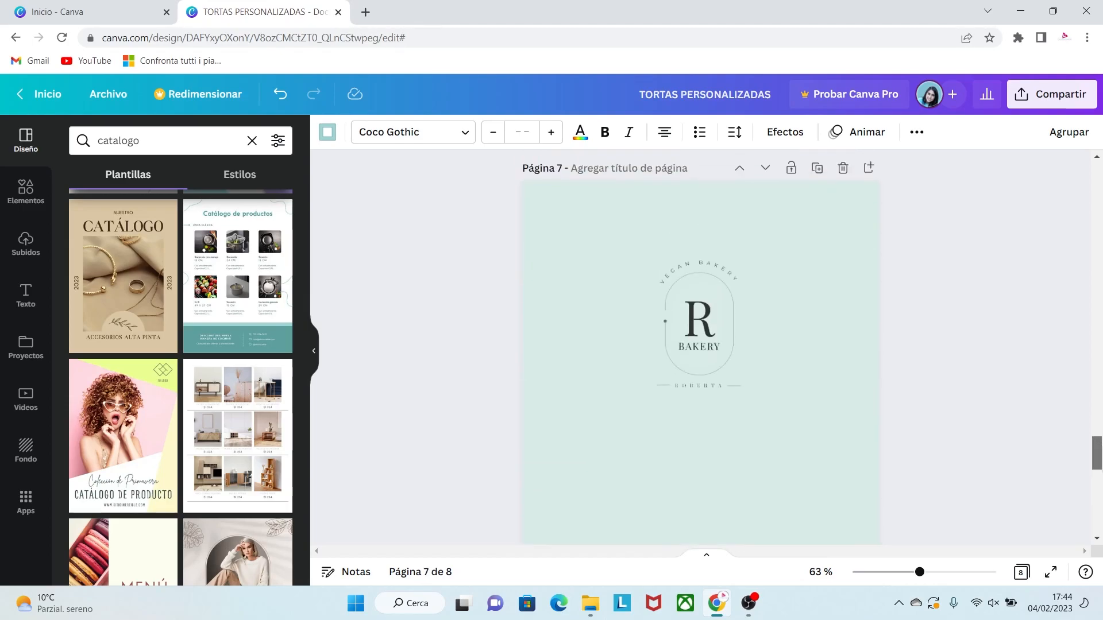
key("ctrl+v")
left_click_drag(776, 359, 778, 492)
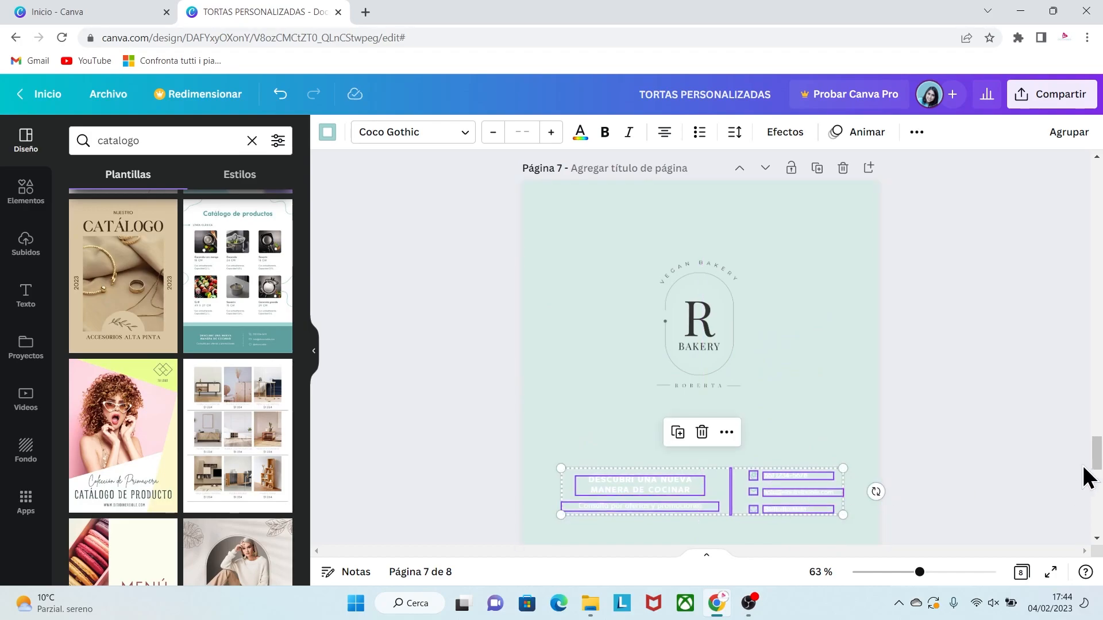
Centre the copied contact block on page 7 and move the logo down closer to it.
left_click_drag(1098, 460, 1099, 471)
left_click_drag(919, 571, 913, 572)
left_click_drag(769, 366, 759, 359)
left_click(706, 237)
left_click_drag(707, 236, 708, 269)
left_click(953, 341)
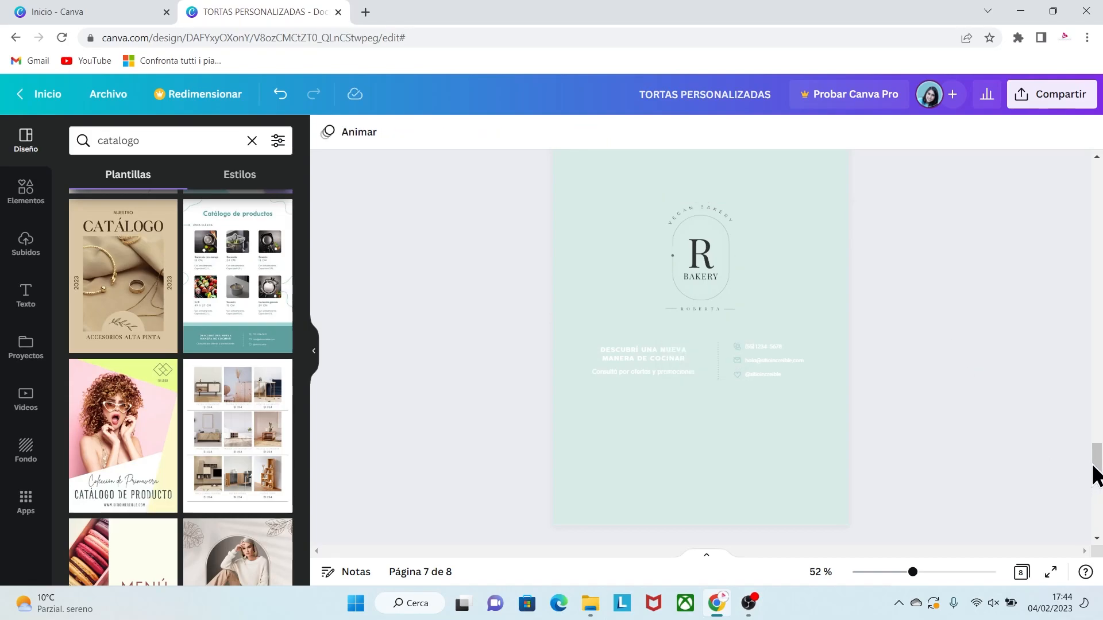
Delete page 8 from the catalogue.
scroll(1096, 471, "down", 5)
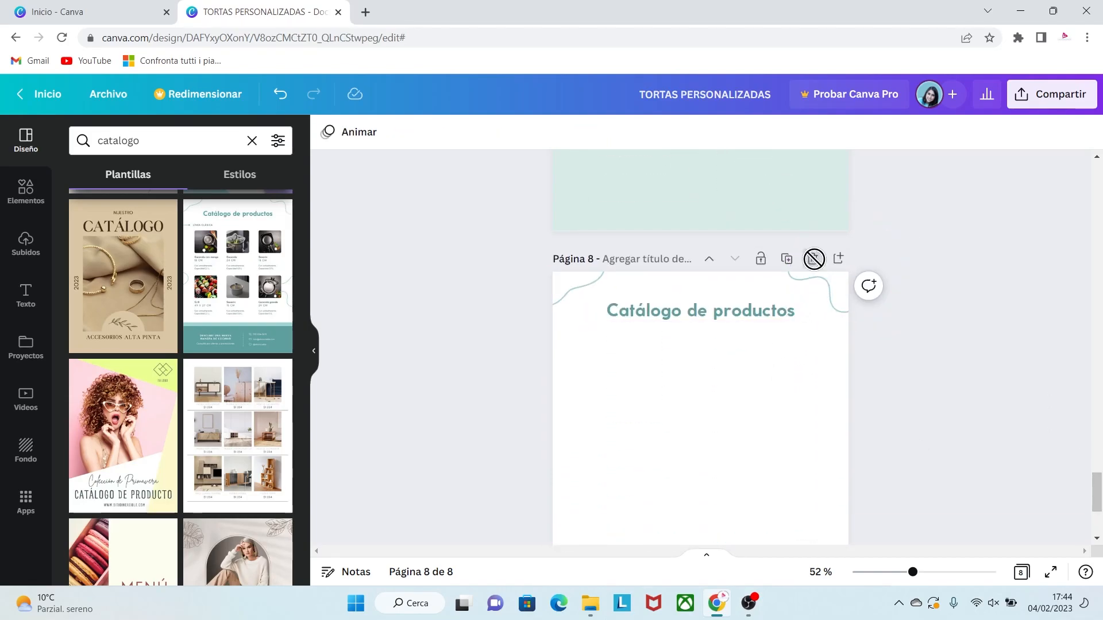
left_click(812, 259)
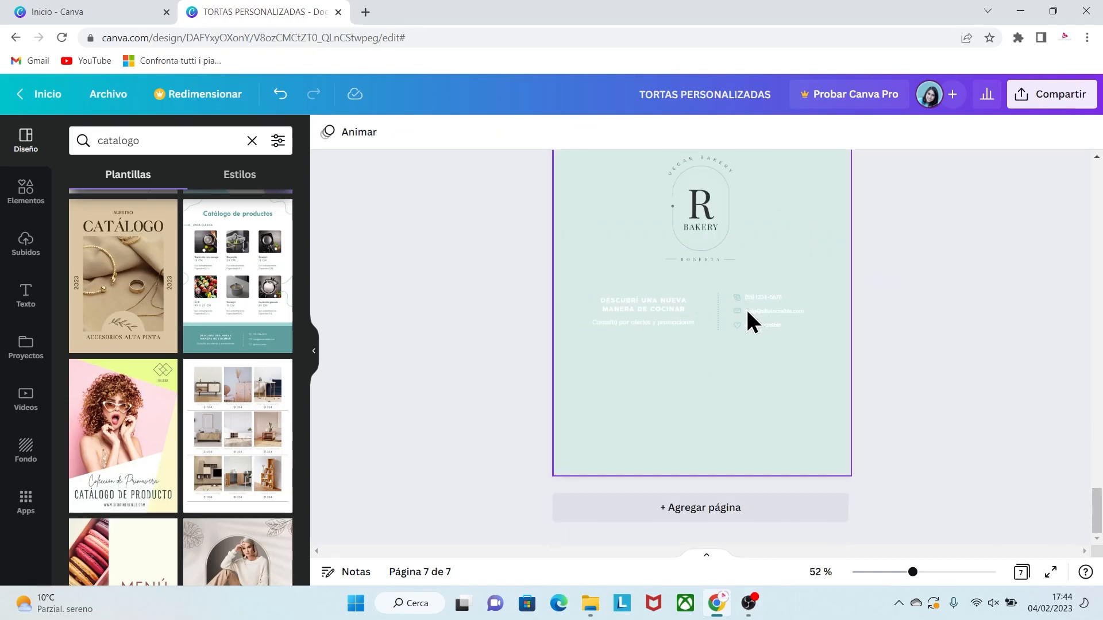
Colour the bold heading and the "Consultá por ofertas y promociones" line on page 7 black, undoing any accidental background change.
left_click(922, 571)
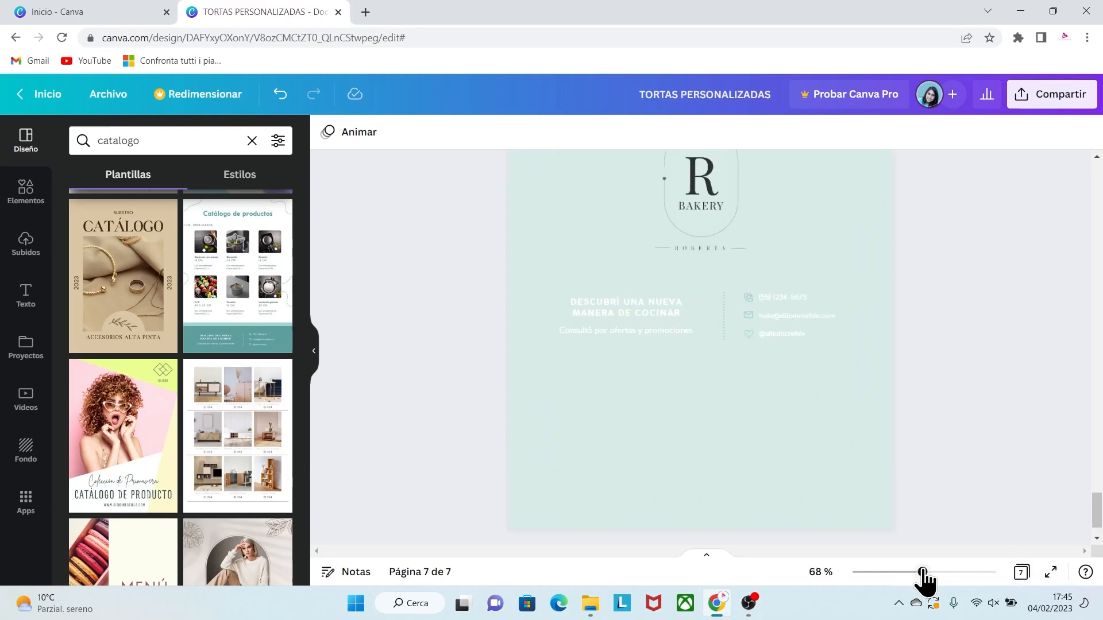
left_click(604, 307)
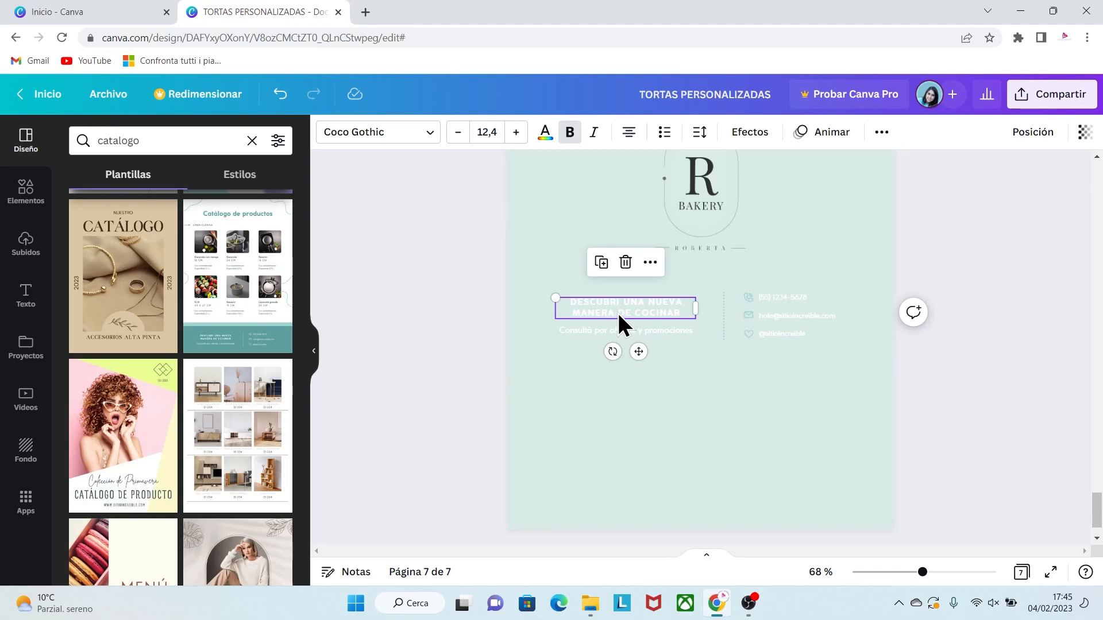
left_click(545, 137)
left_click(124, 206)
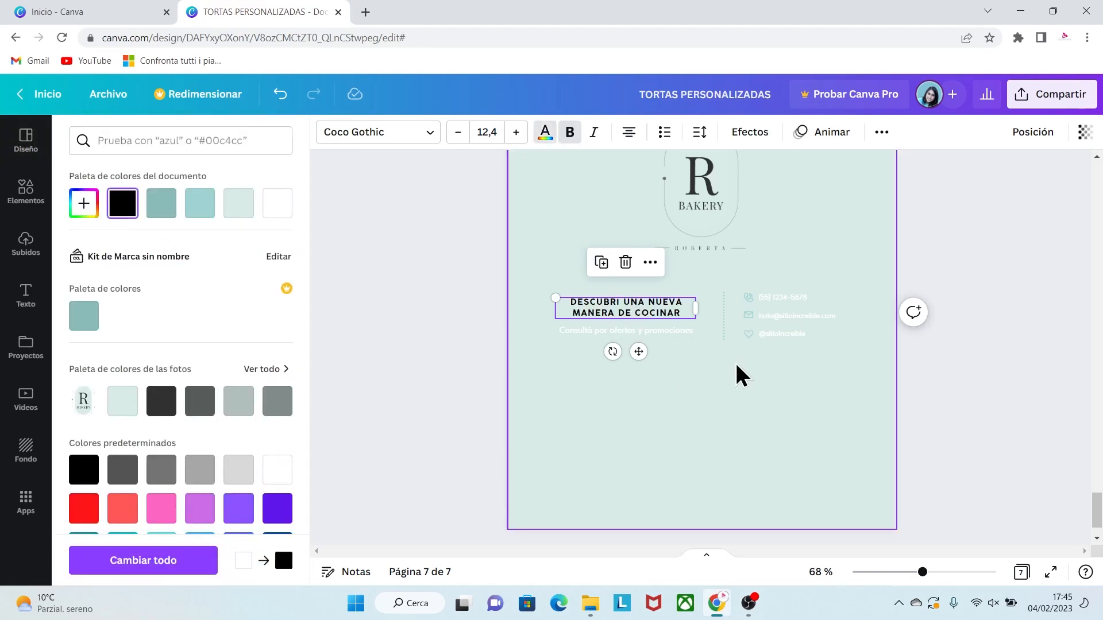
left_click(678, 334)
left_click(123, 204)
left_click(805, 331)
key("ctrl+z")
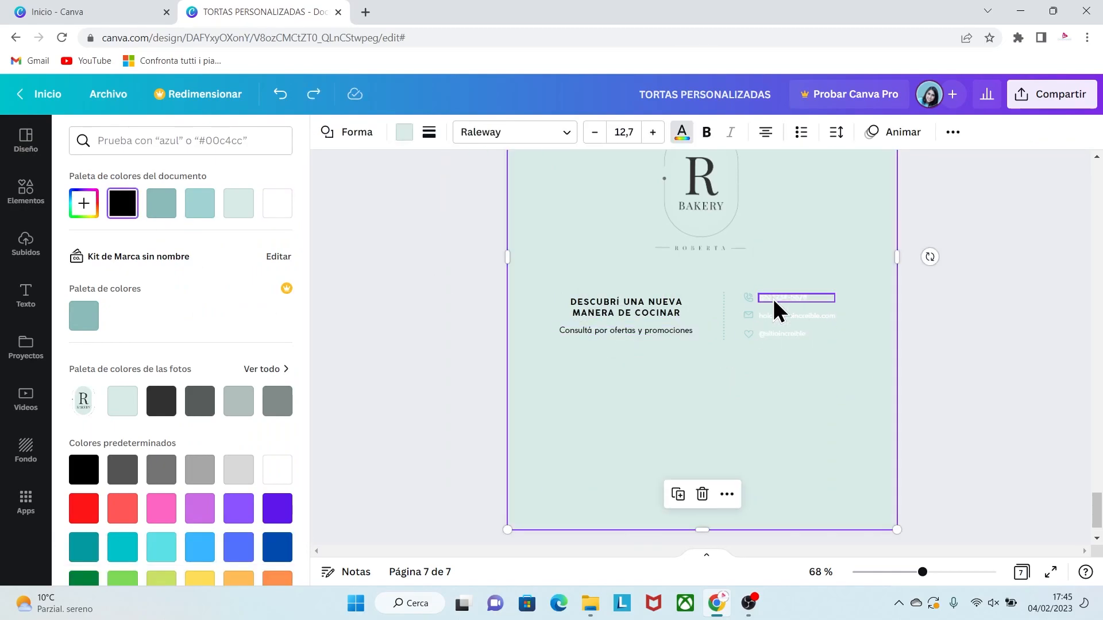
Colour the phone, e-mail and social handle texts on page 7 black.
left_click(777, 299)
left_click(123, 204)
left_click(784, 316)
left_click(123, 204)
left_click(783, 333)
left_click(126, 201)
Colour the dotted divider and the phone, envelope and heart icons in the contact block black.
left_click(724, 316)
left_click(750, 317)
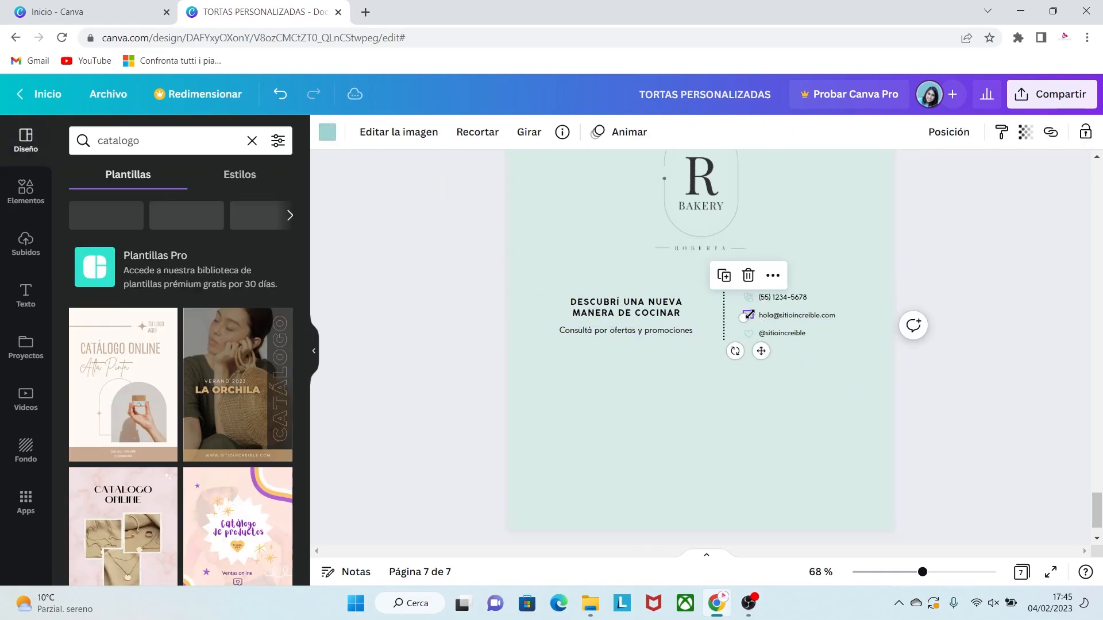
left_click(327, 132)
left_click(122, 204)
left_click(748, 297)
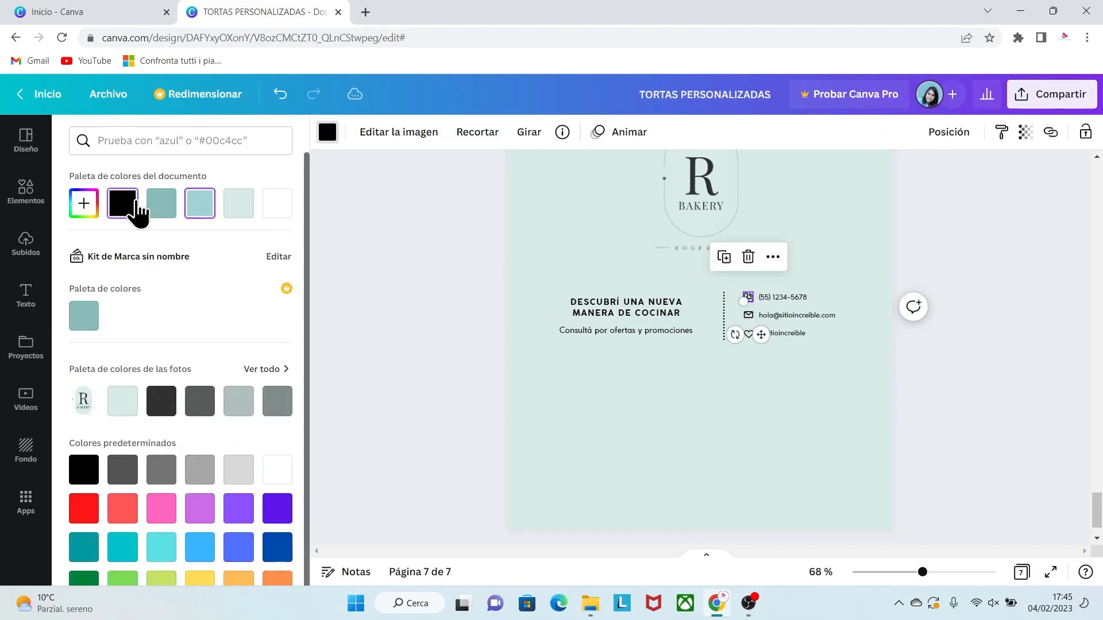
left_click(124, 205)
left_click(431, 267)
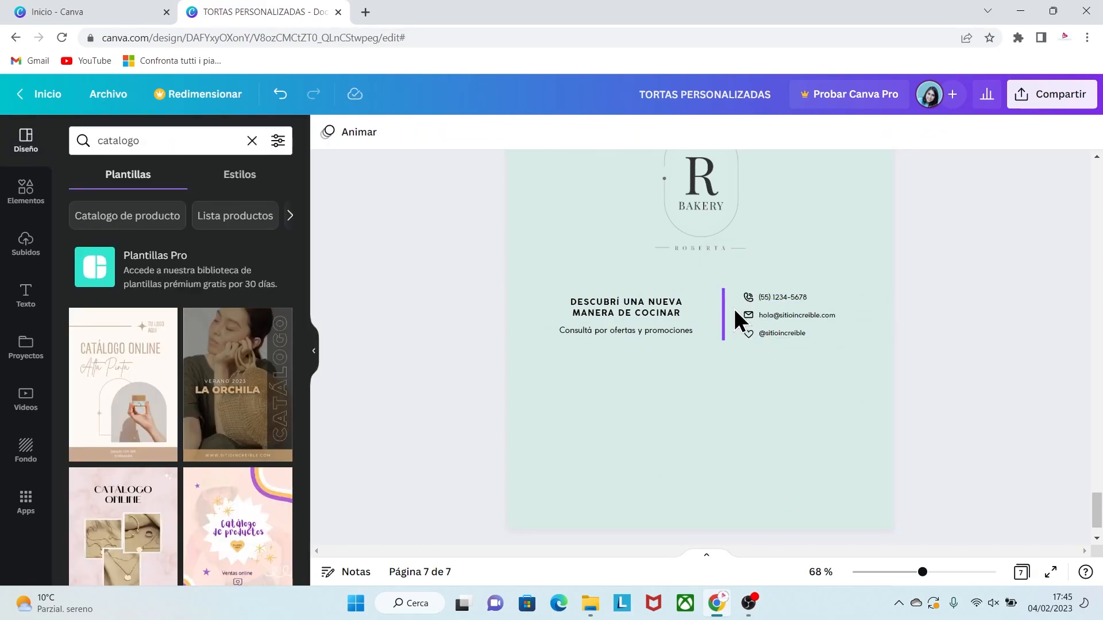
Replace the contact block's heading with "PRODUCTOS DE ALTA CALIDAD - INGREDIENTES".
left_click(670, 315)
left_click(678, 310)
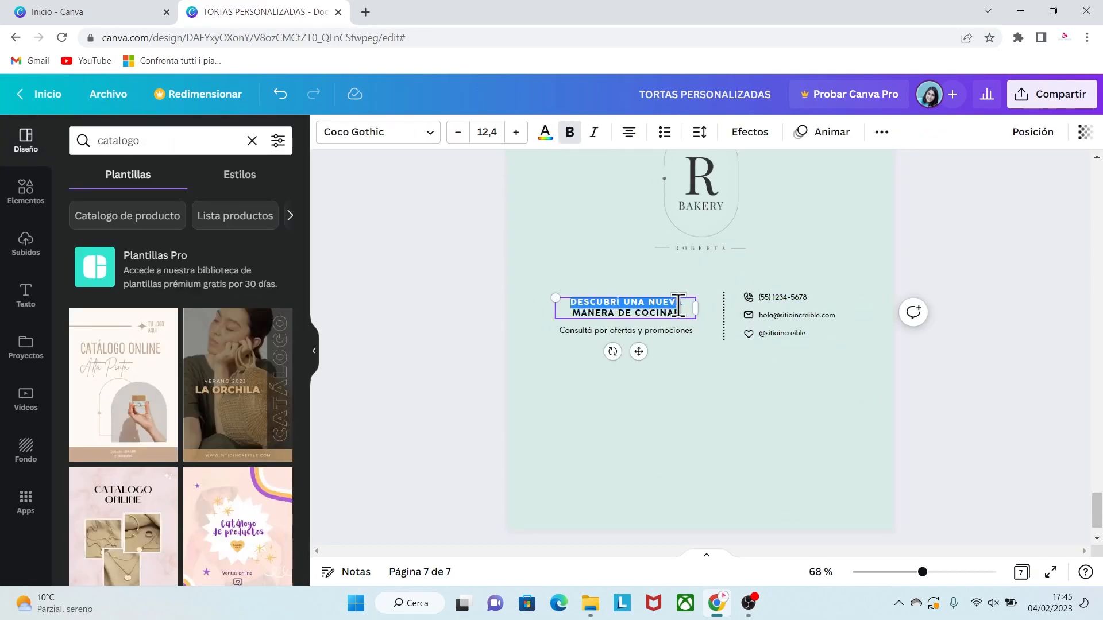
triple_click(678, 312)
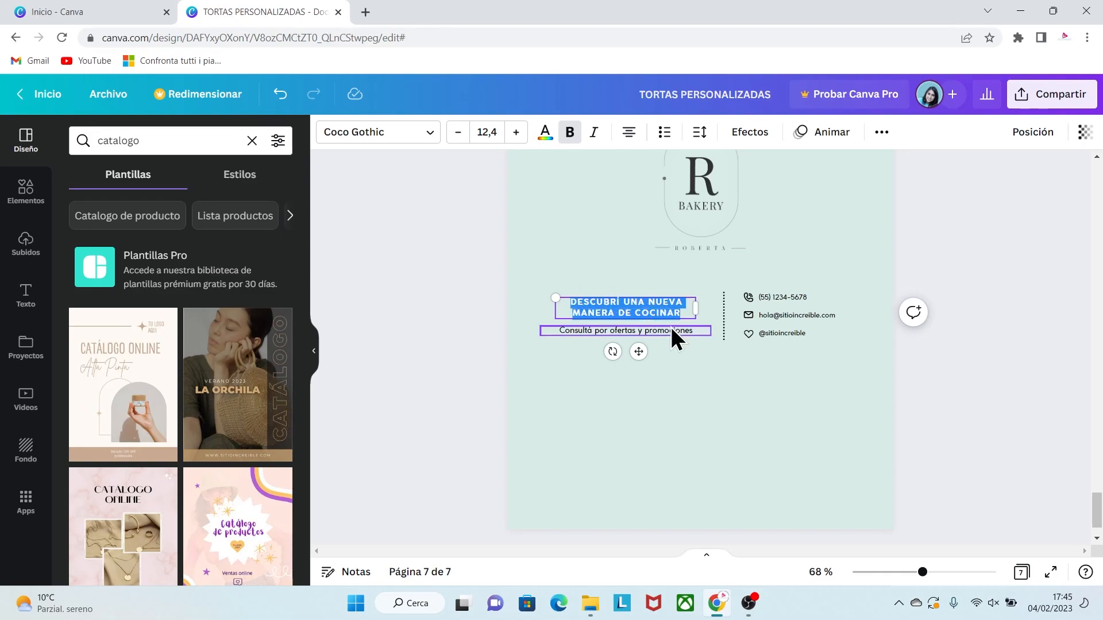
type("PRODUCTO")
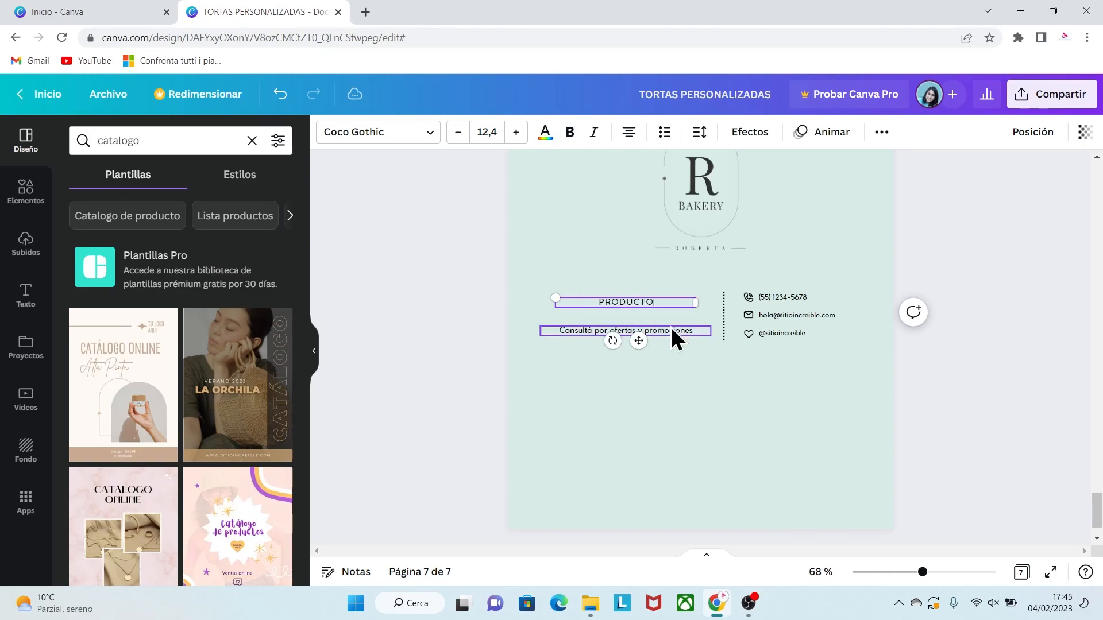
type("S DE ALTA CALIDAD - INGREDIENTES")
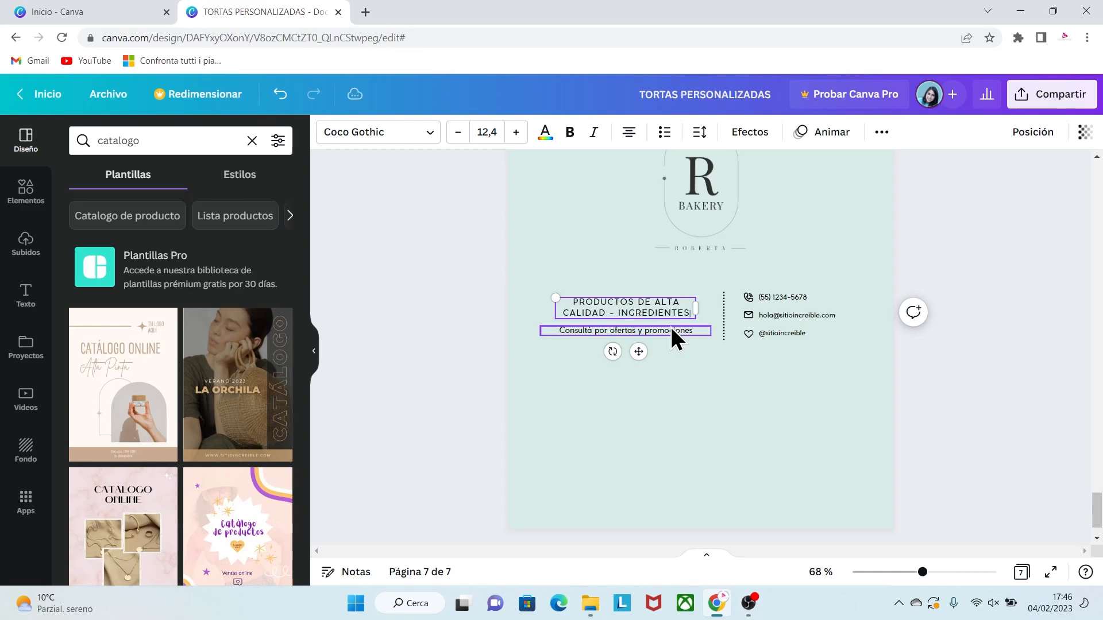
left_click(729, 370)
Replace the site name in the contact e-mail with "bakery" and in the social handle with "bakeryroberta".
left_click(788, 317)
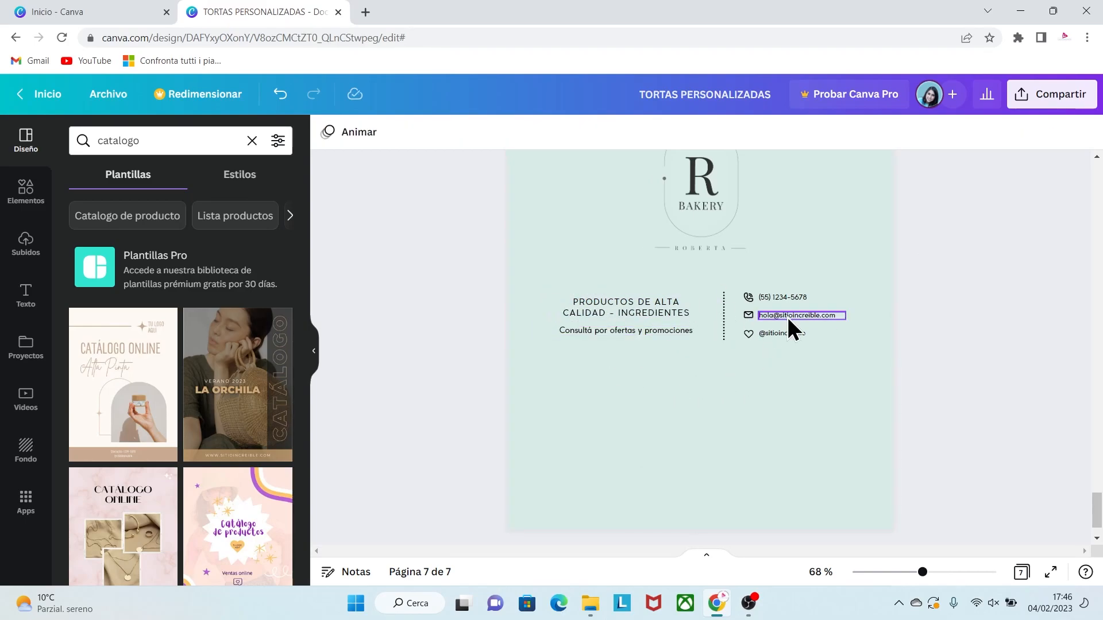
left_click_drag(923, 572, 935, 572)
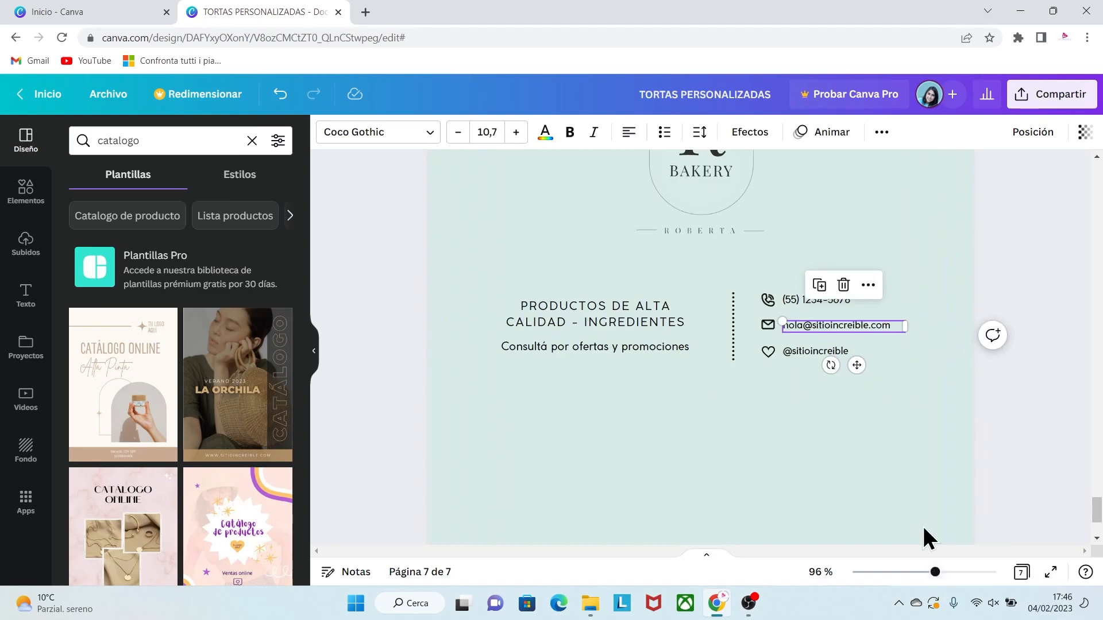
double_click(826, 327)
key("BackSpace")
type("bakery")
left_click(849, 351)
double_click(785, 352)
type("bakeryroberta")
left_click(1047, 410)
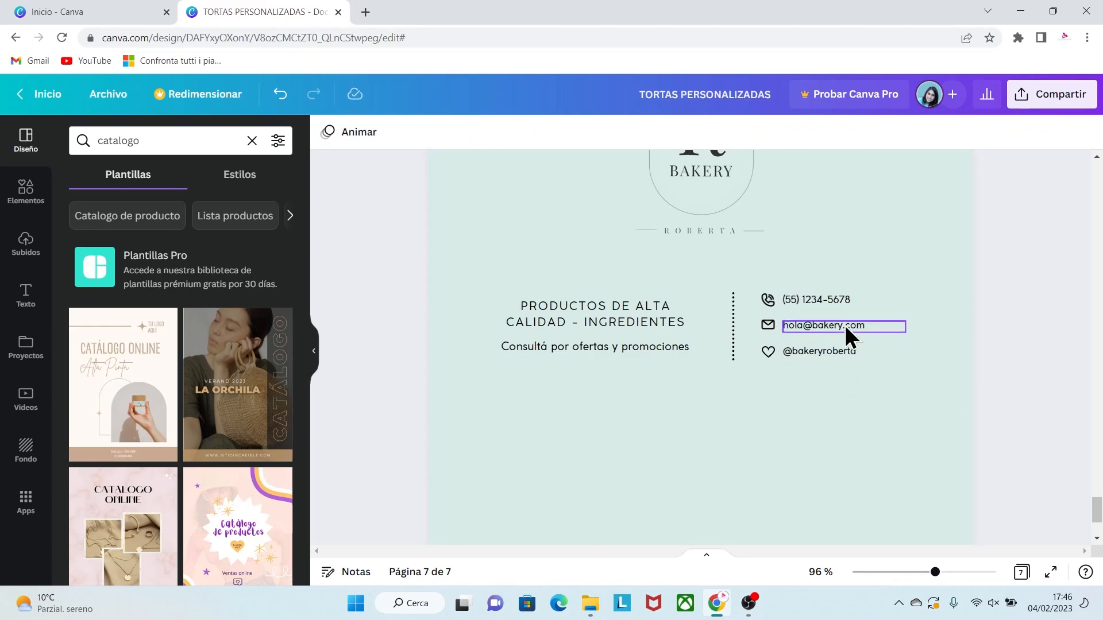
Download all catalogue pages as a flattened PDF para impresión with the RGB colour profile.
scroll(922, 394, "down", 5)
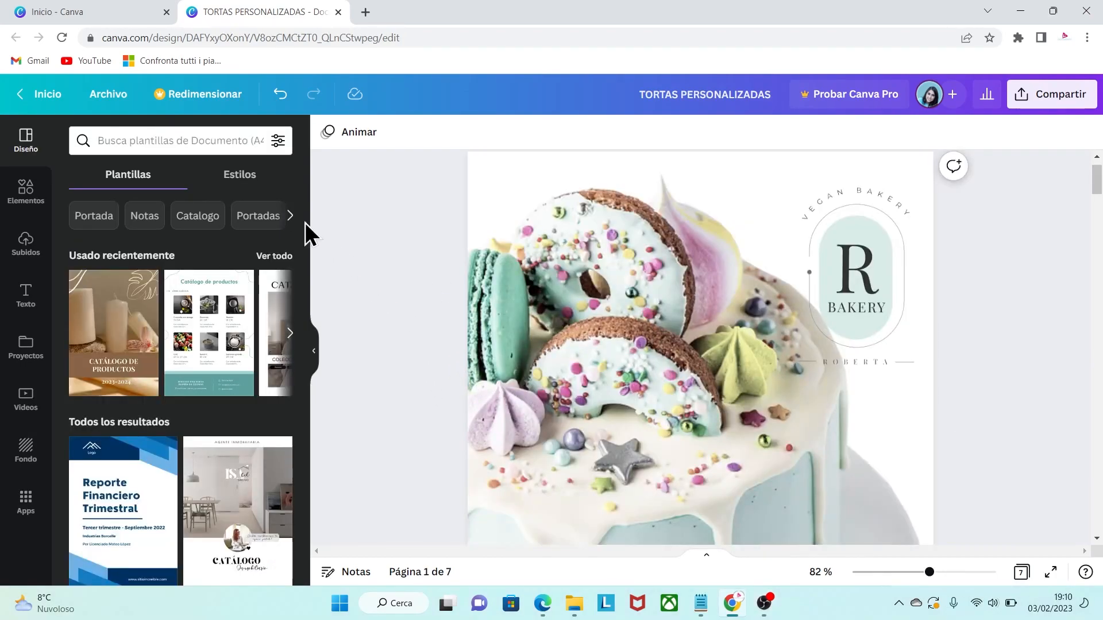
left_click(104, 102)
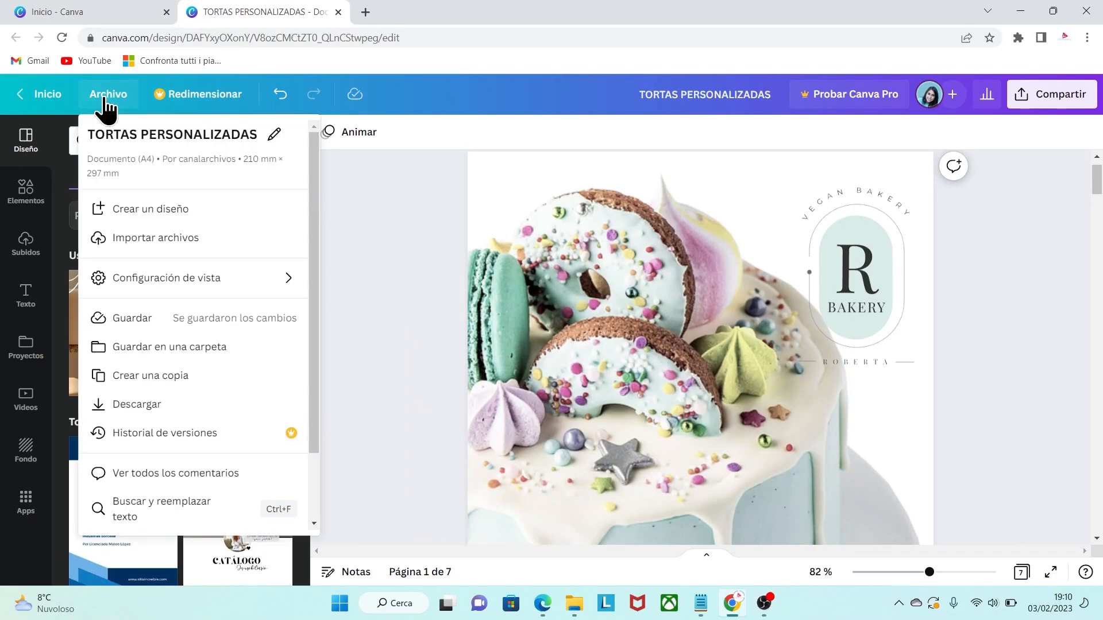
left_click(161, 405)
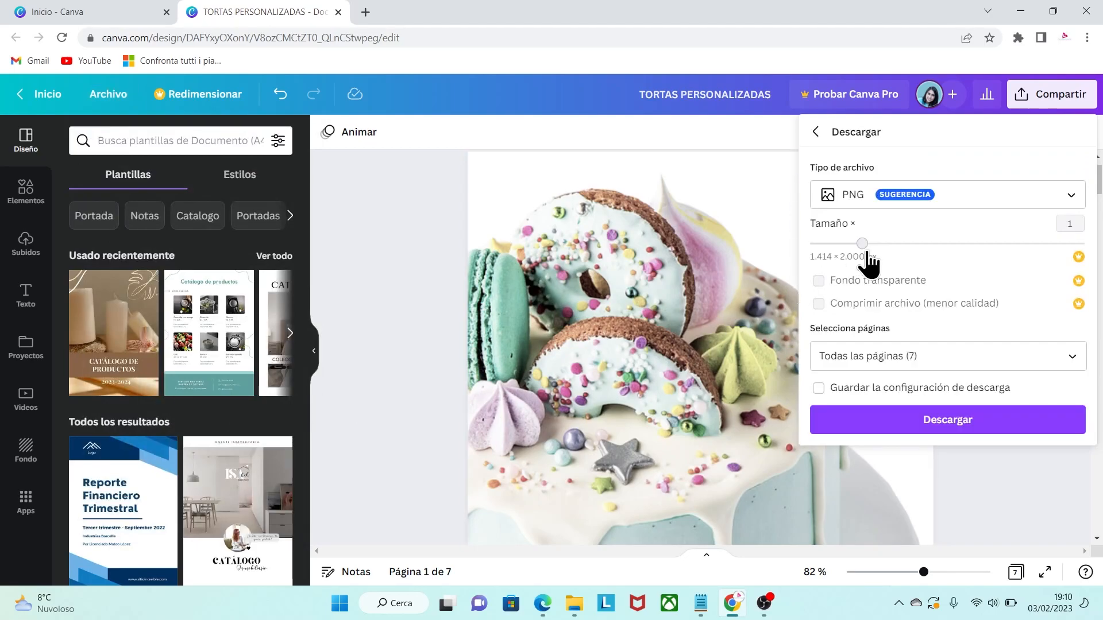
left_click(1026, 203)
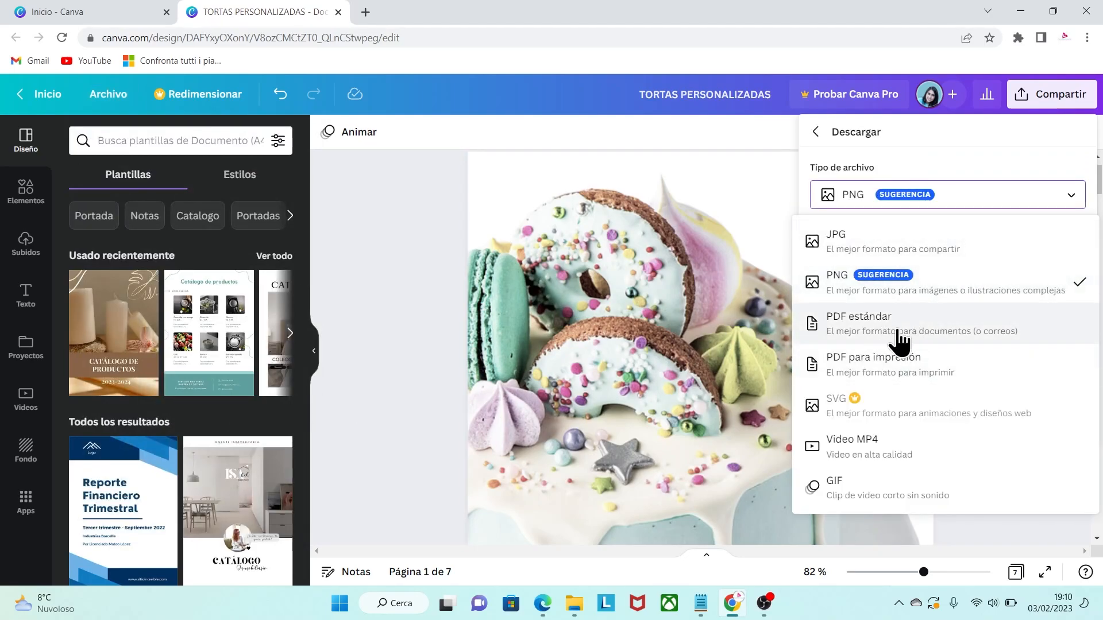
left_click(894, 377)
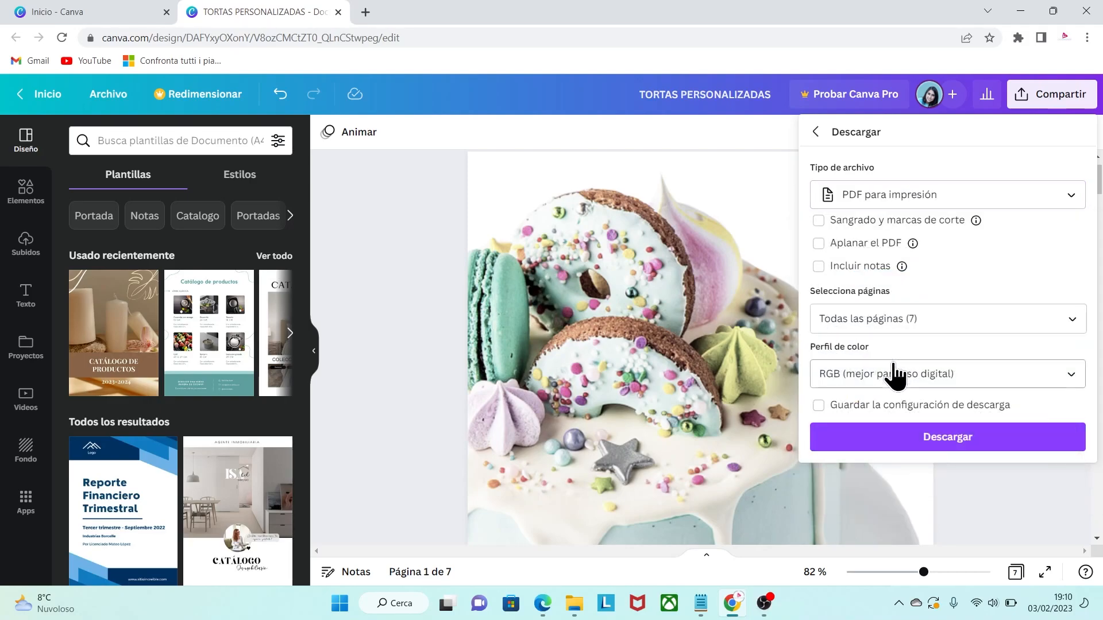
left_click(914, 242)
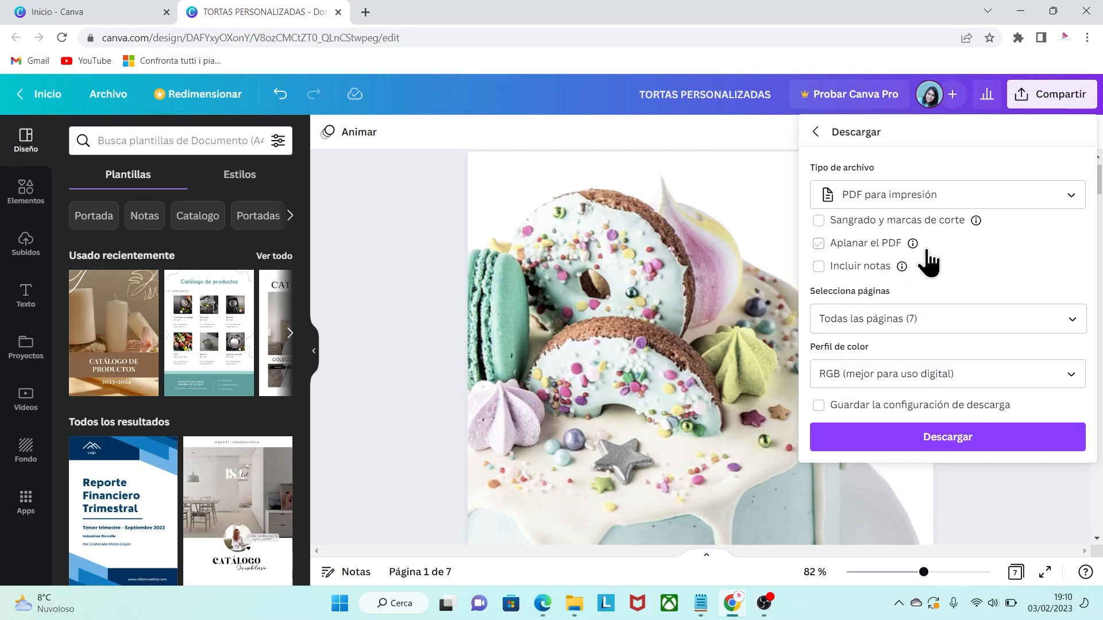
left_click(946, 441)
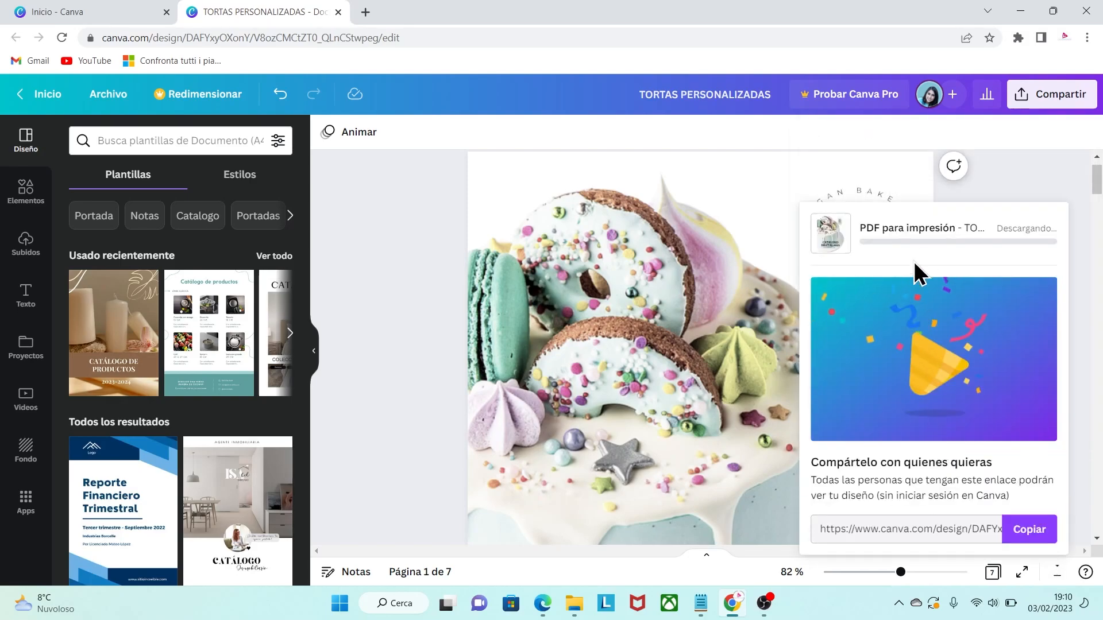
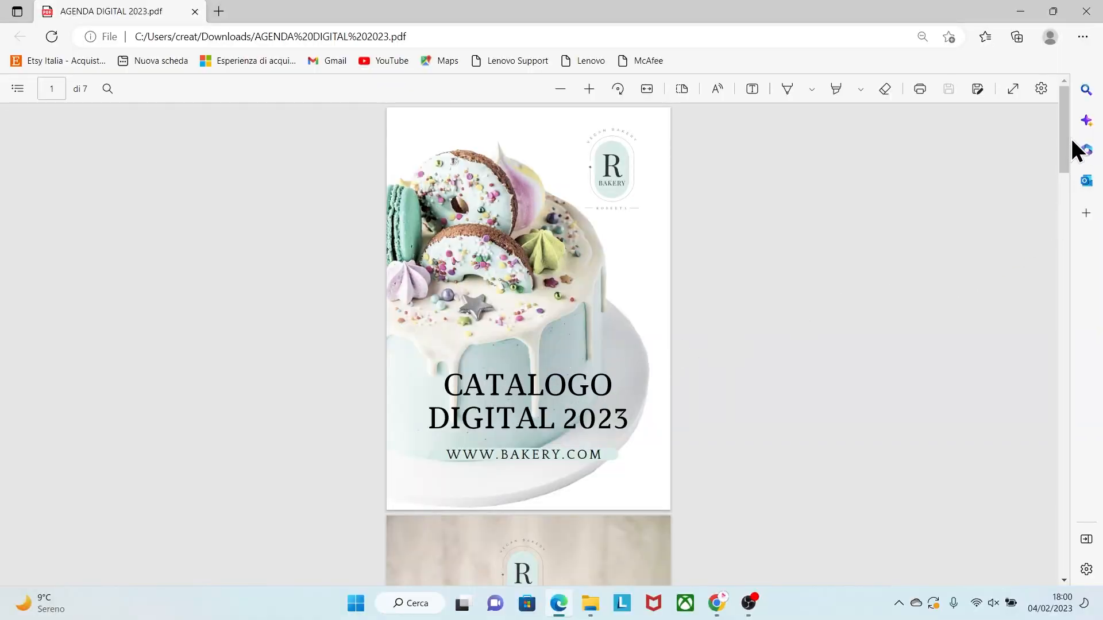
Look through the pages of the downloaded catalogue PDF in the Edge browser.
left_click_drag(1066, 137, 1077, 491)
left_click_drag(1057, 453, 1076, 496)
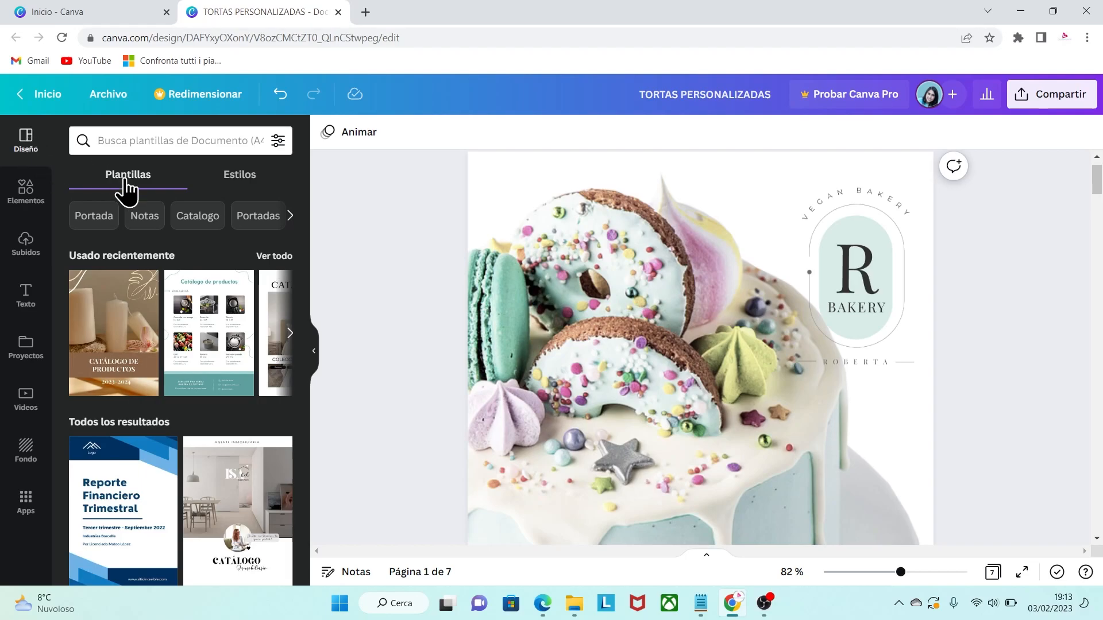
Search the Canva templates for "catalogo" and browse the template designs.
left_click(120, 141)
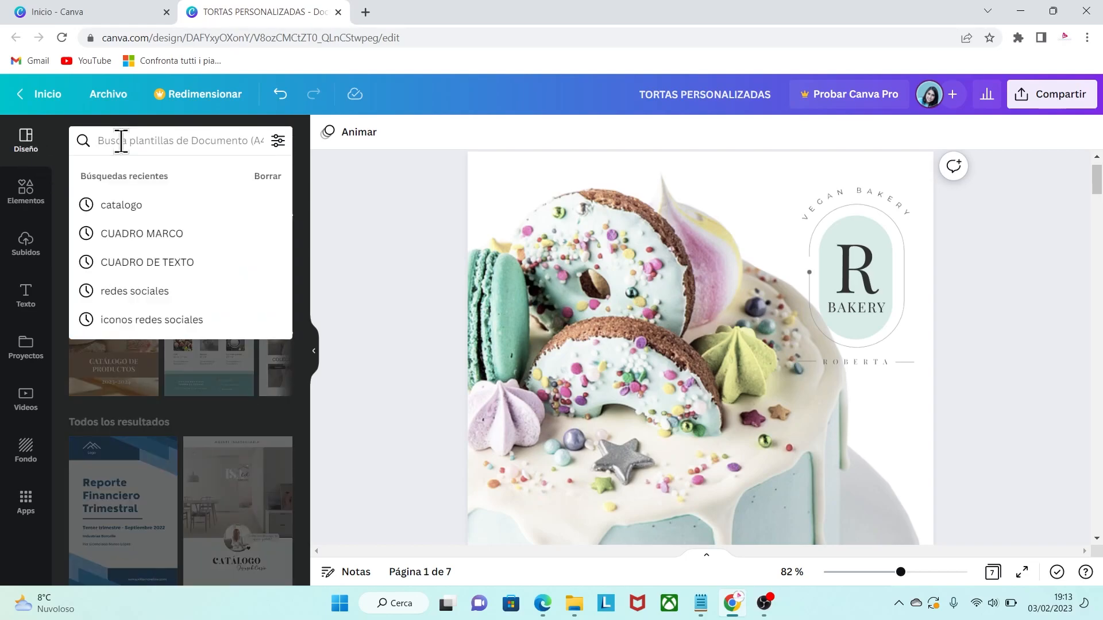
type("catalogo")
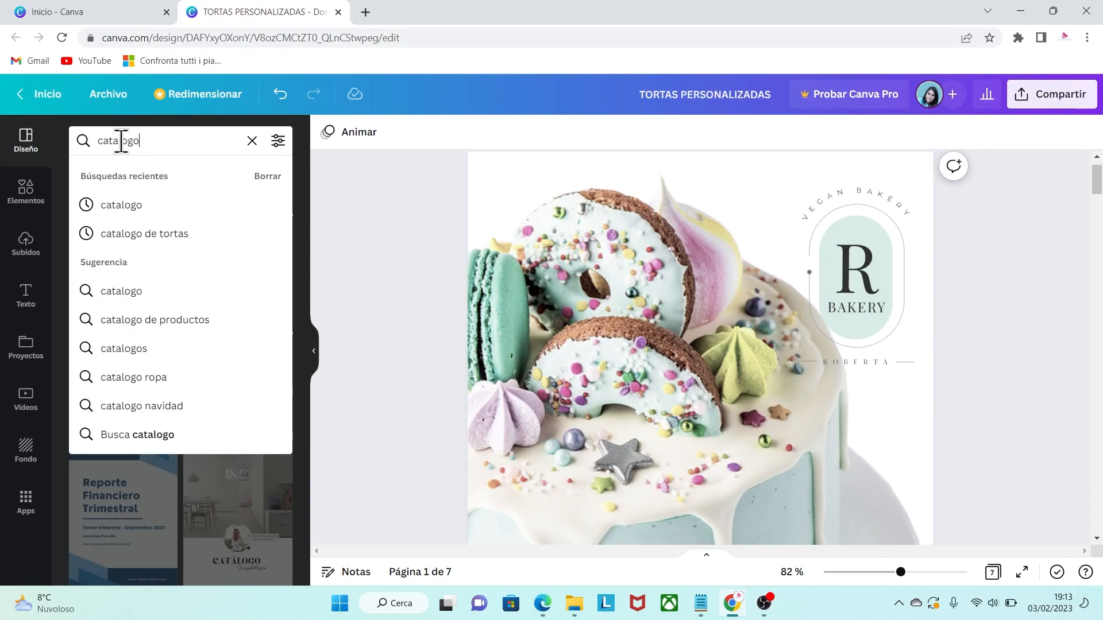
key("Return")
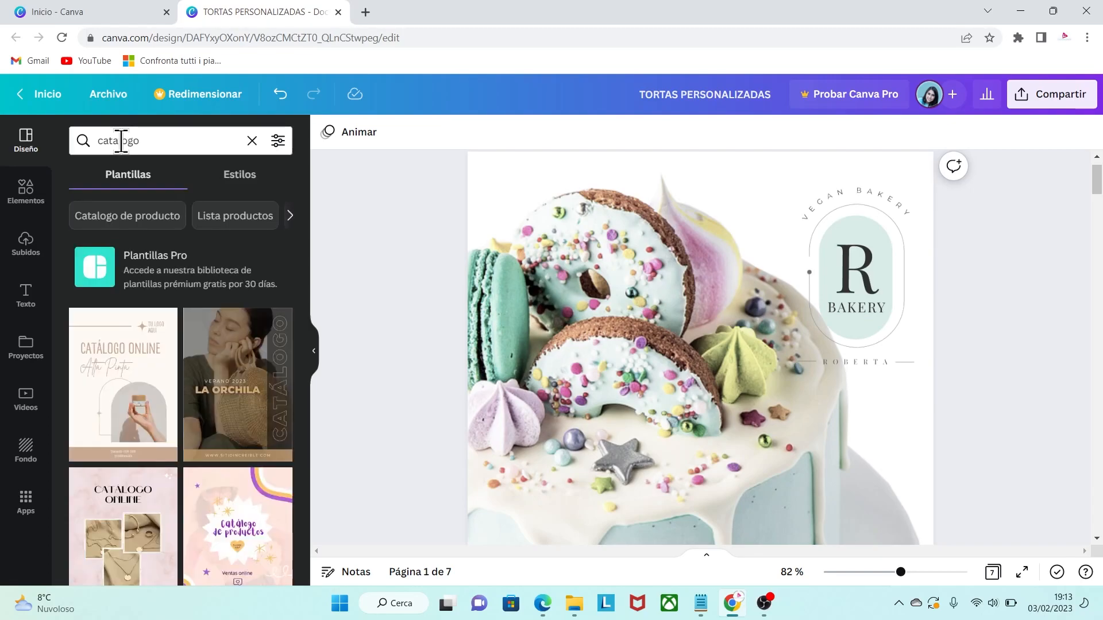
scroll(306, 276, "down", 1)
left_click_drag(307, 276, 304, 298)
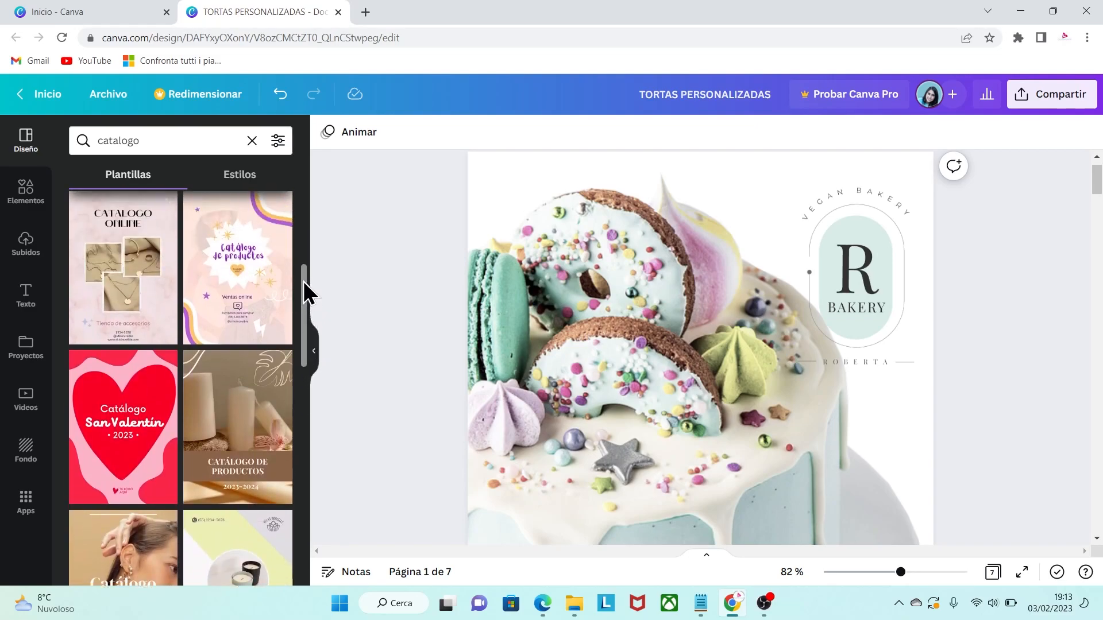
scroll(303, 281, "up", 4)
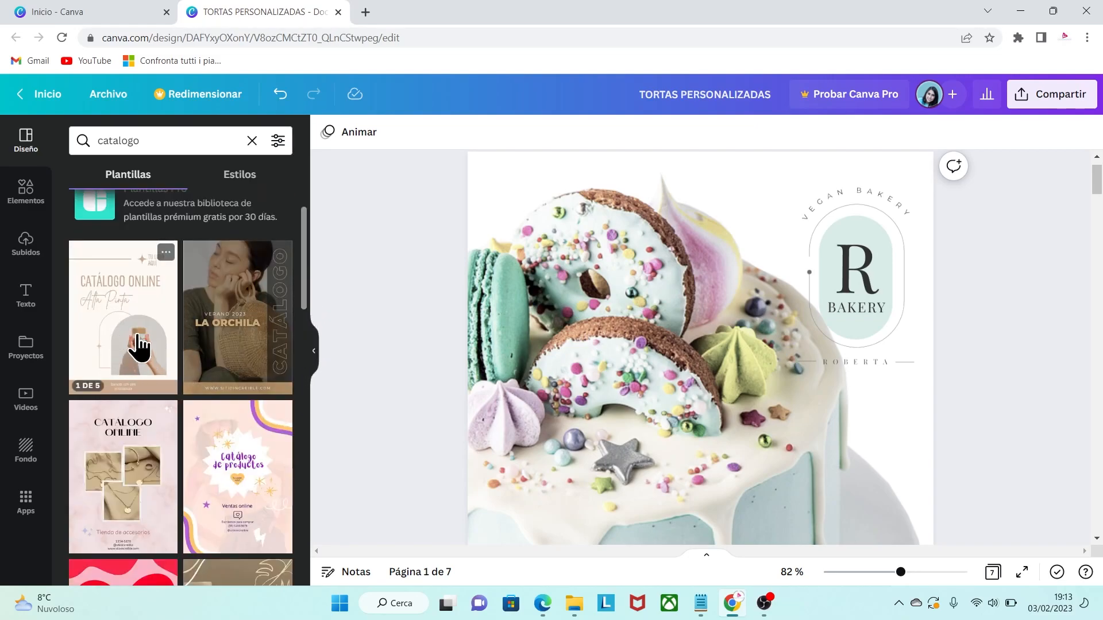
Open the "Catálogo de productos femenino beige" template and add its product page with the GREGORIA bag as page 9.
left_click(238, 347)
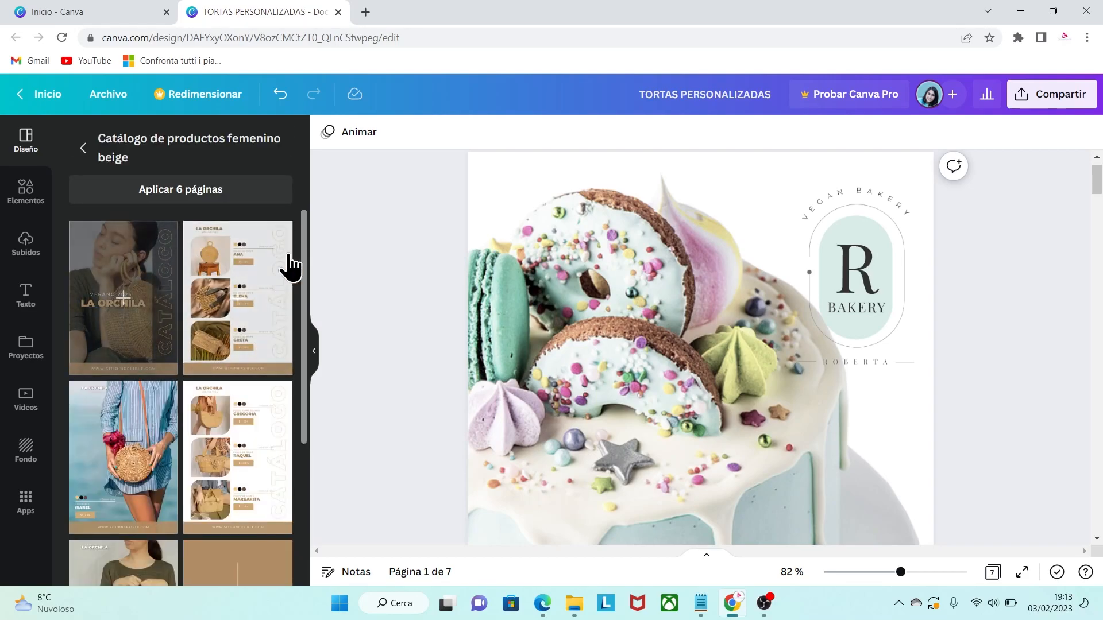
mouse_move(305, 251)
left_mouse_down()
mouse_move(320, 300)
mouse_move(313, 355)
mouse_move(307, 253)
left_mouse_up()
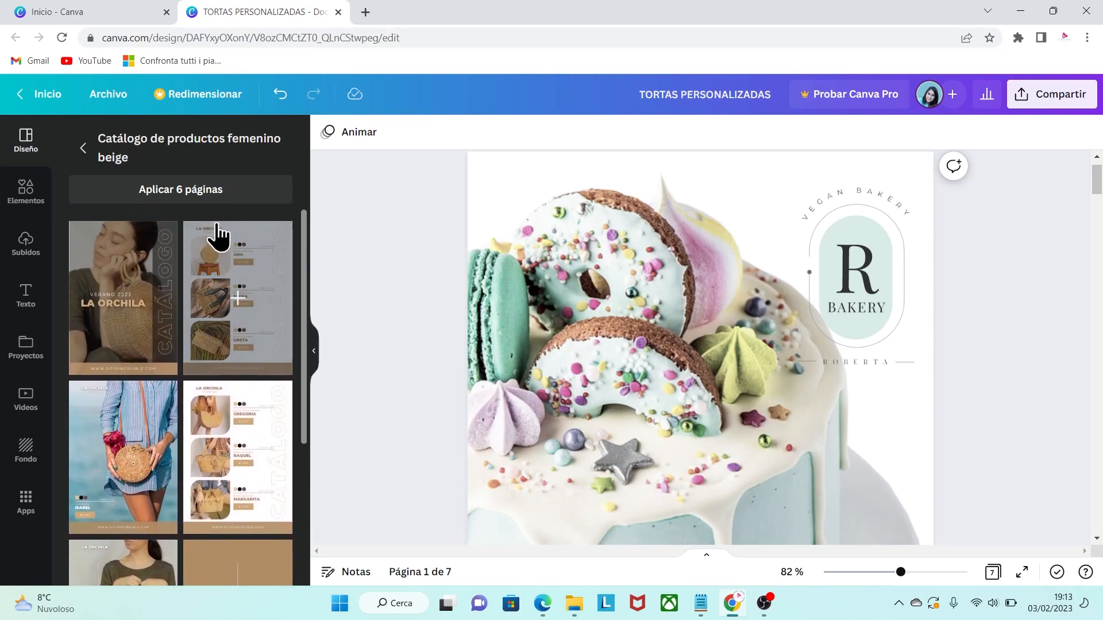
left_click(206, 198)
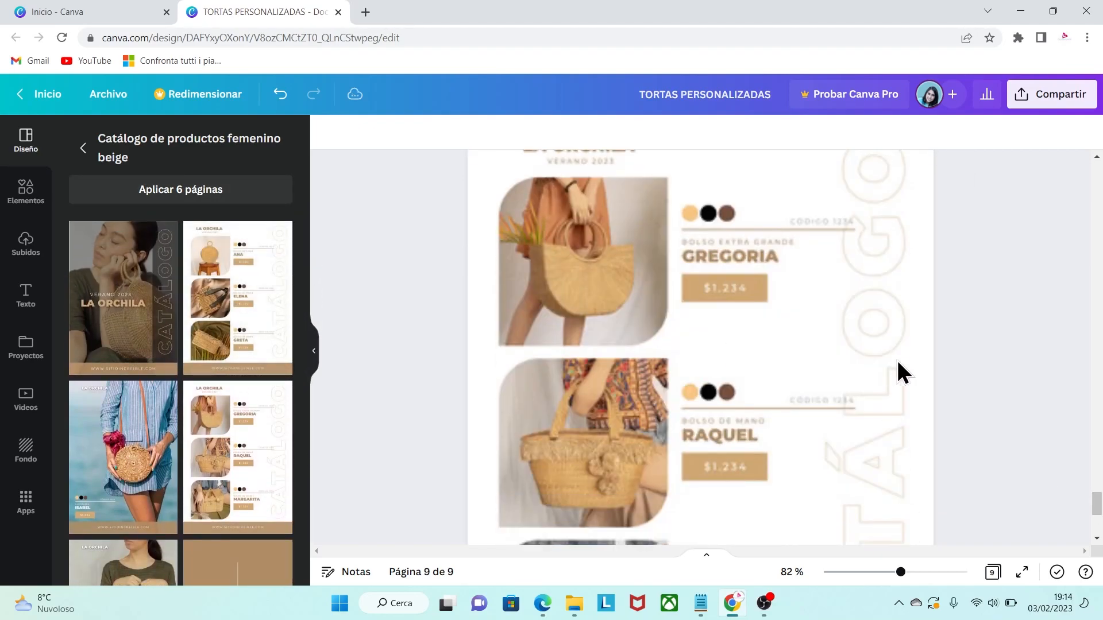
Select the first bag photo and the product name beside it on page 9.
left_click(580, 289)
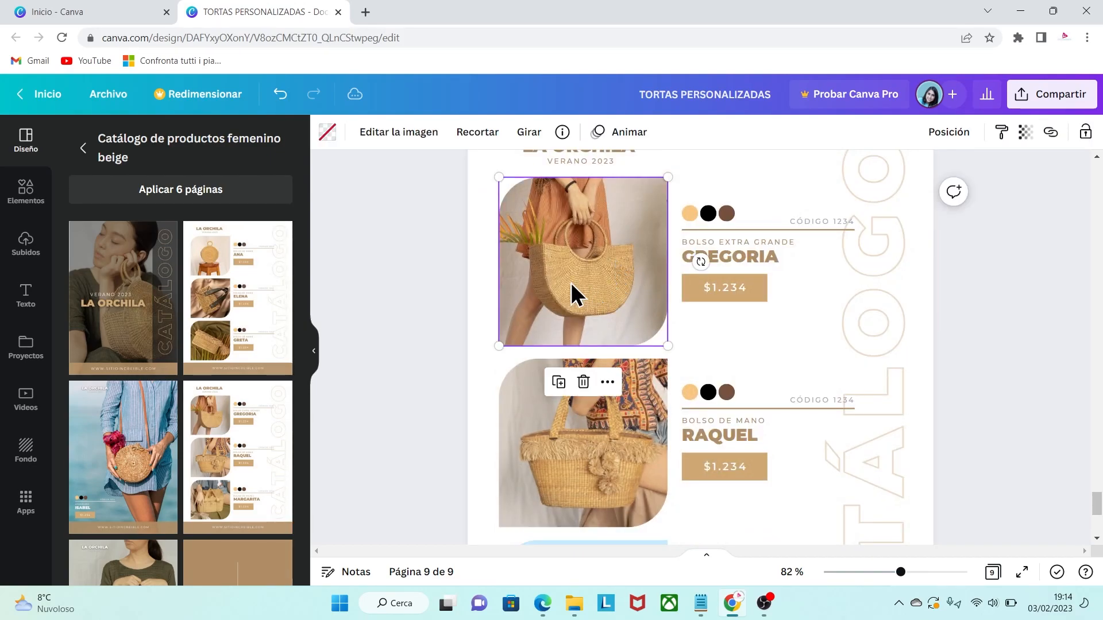
left_click(757, 254)
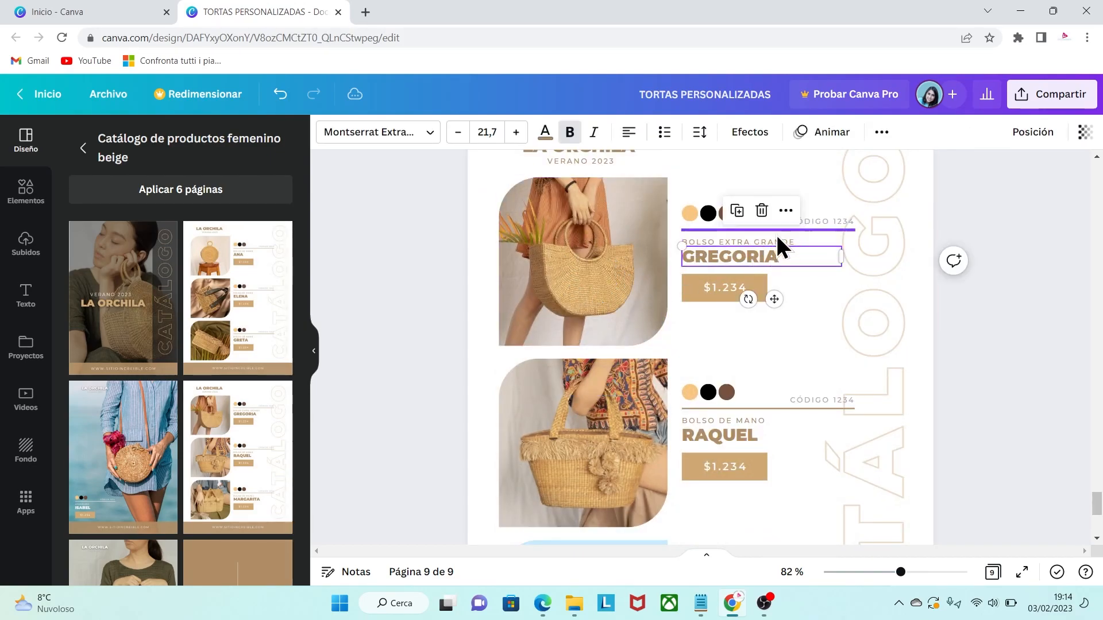
Select the first divider line, the second product's brown colour circle and the vertical CATÁLOGO lettering on page 9 in turn, and clear the selection.
left_click(776, 231)
left_click(730, 400)
left_click(869, 414)
left_click(783, 373)
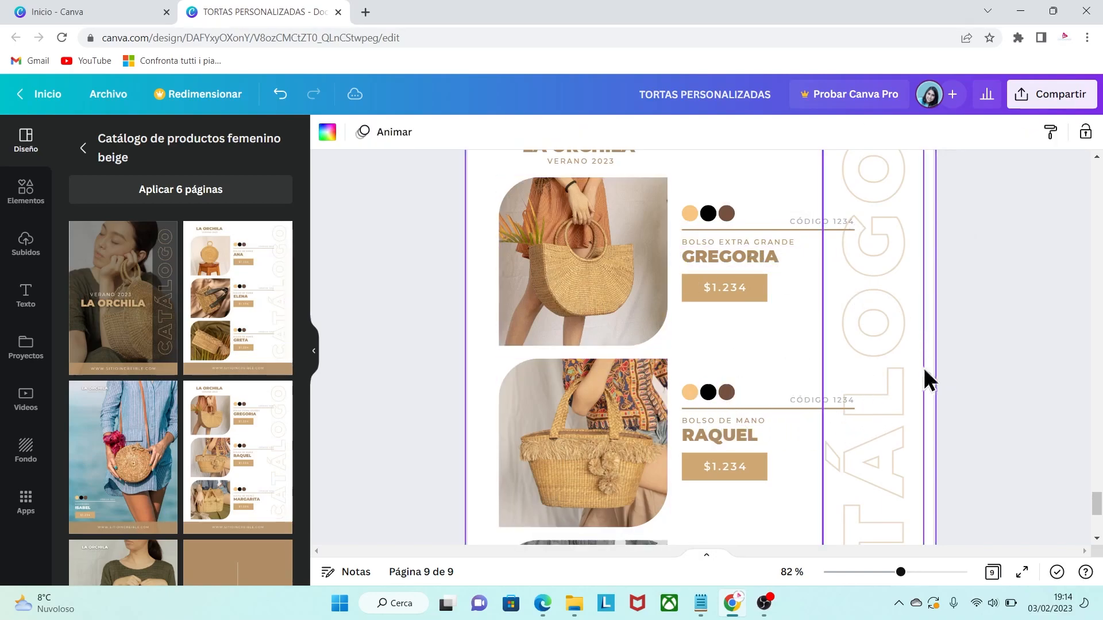
left_click(998, 342)
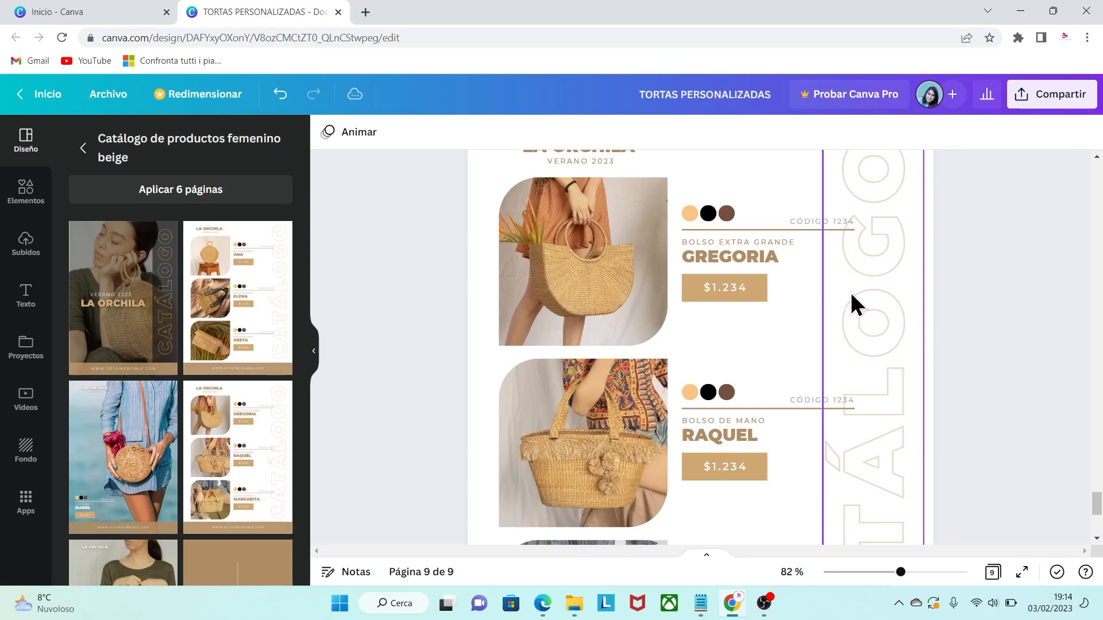
Switch to the Pexels website, search its free stock photos for "tortas" and browse the cake pictures.
key("alt+Tab")
left_click(388, 307)
type("to")
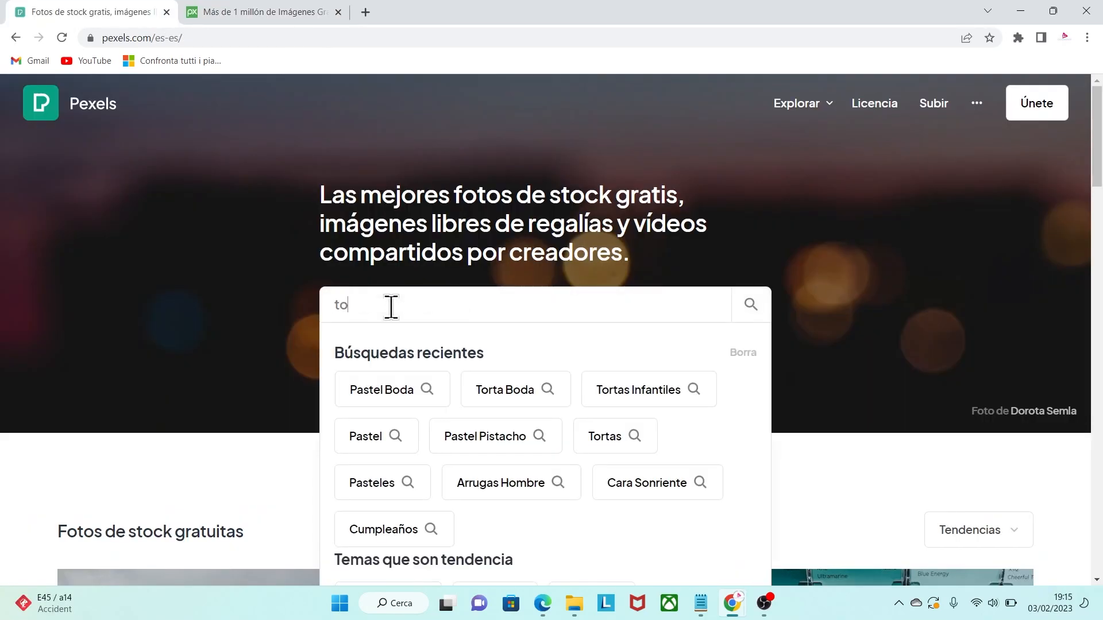
type("rtas")
key("Return")
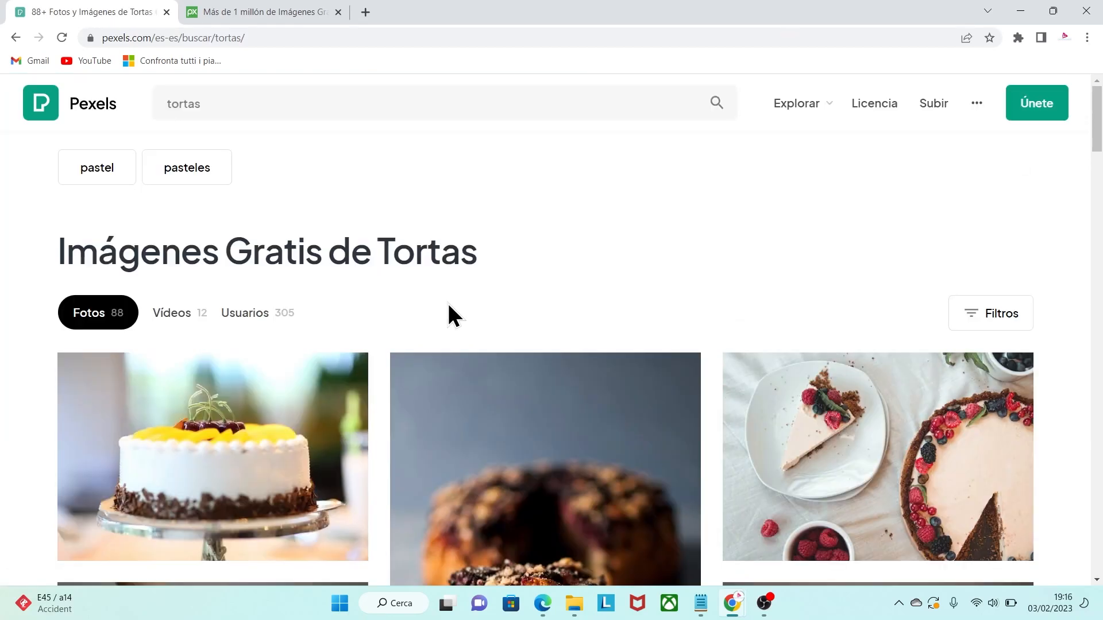
scroll(1091, 141, "down", 2)
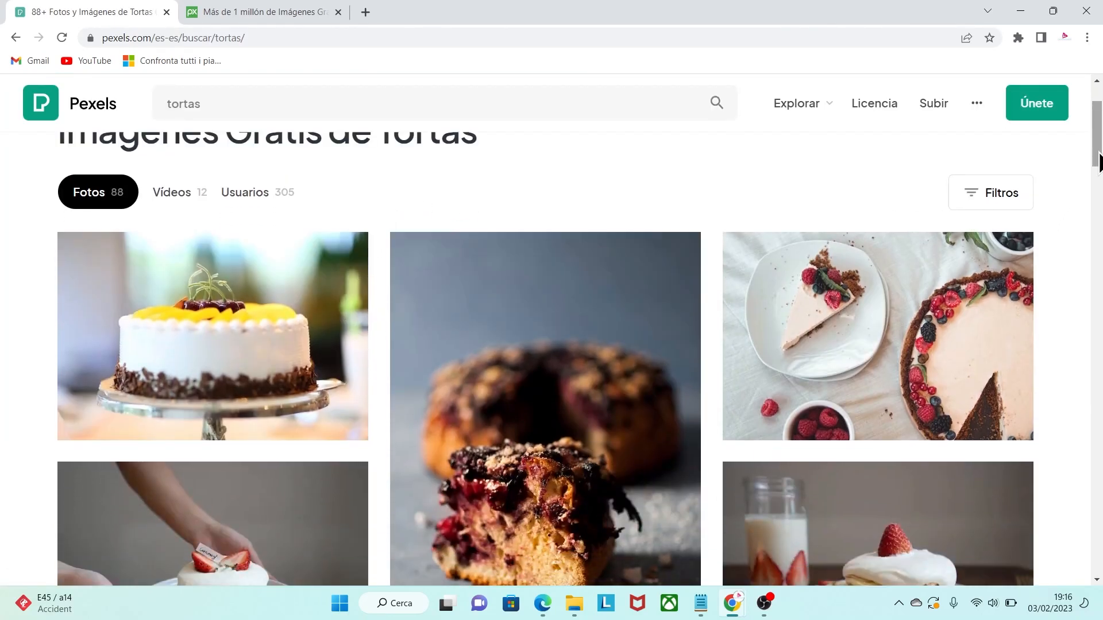
scroll(1094, 160, "down", 5)
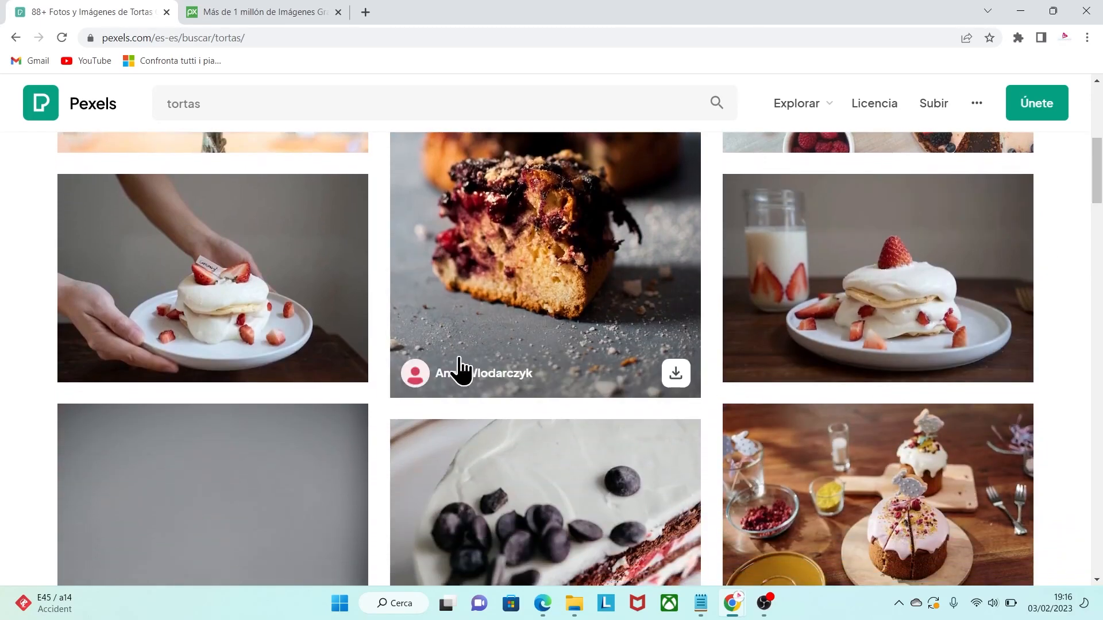
scroll(1097, 198, "down", 7)
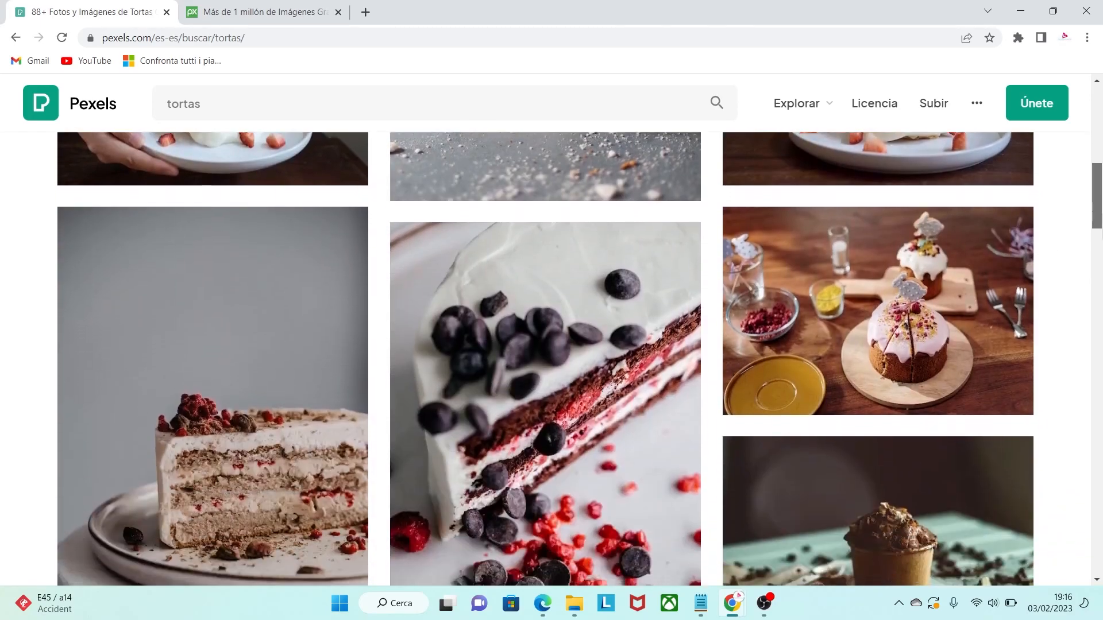
scroll(1098, 198, "down", 3)
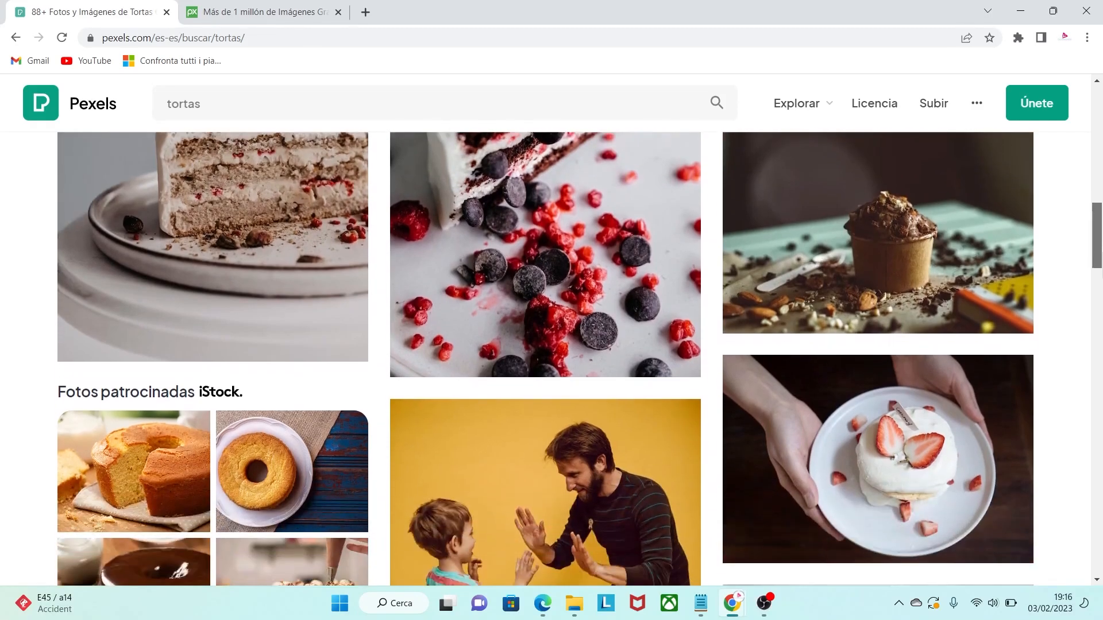
Switch to the Pixabay website, search for "tortas" and open the photo of pink-frosted cupcakes with heart sprinkles.
key("ctrl+Tab")
left_click(325, 330)
type("torta")
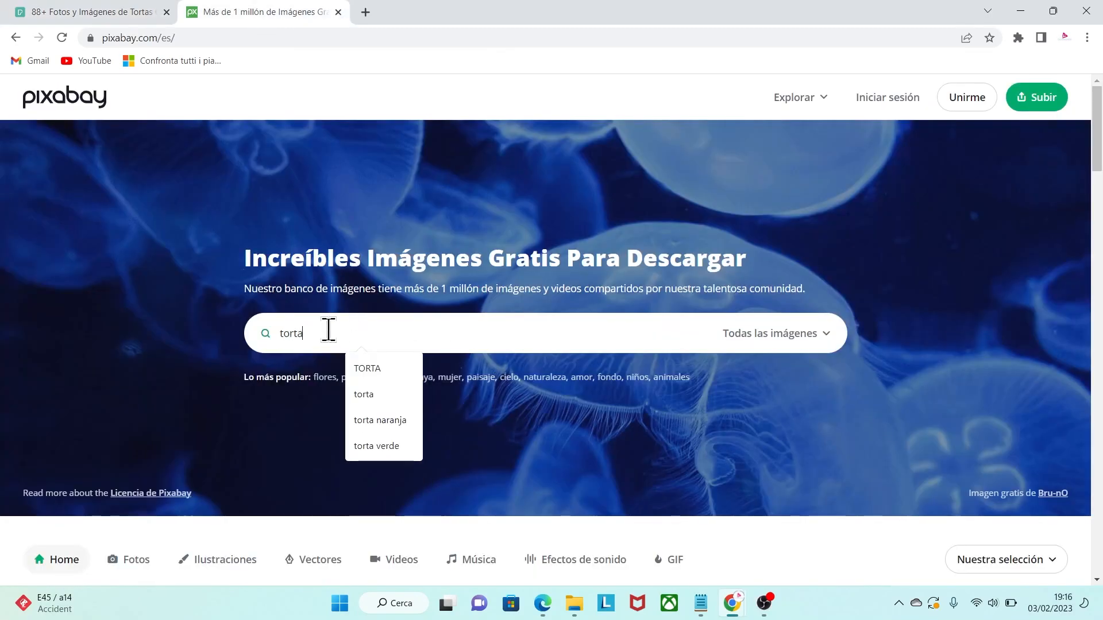
type("s")
key("Return")
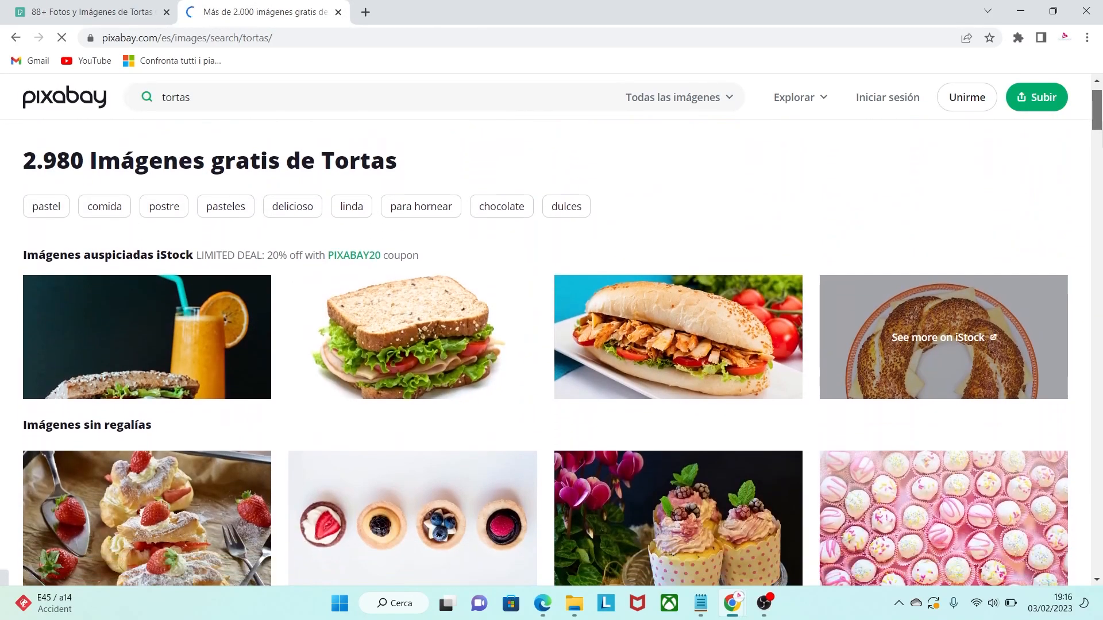
scroll(66, 155, "down", 4)
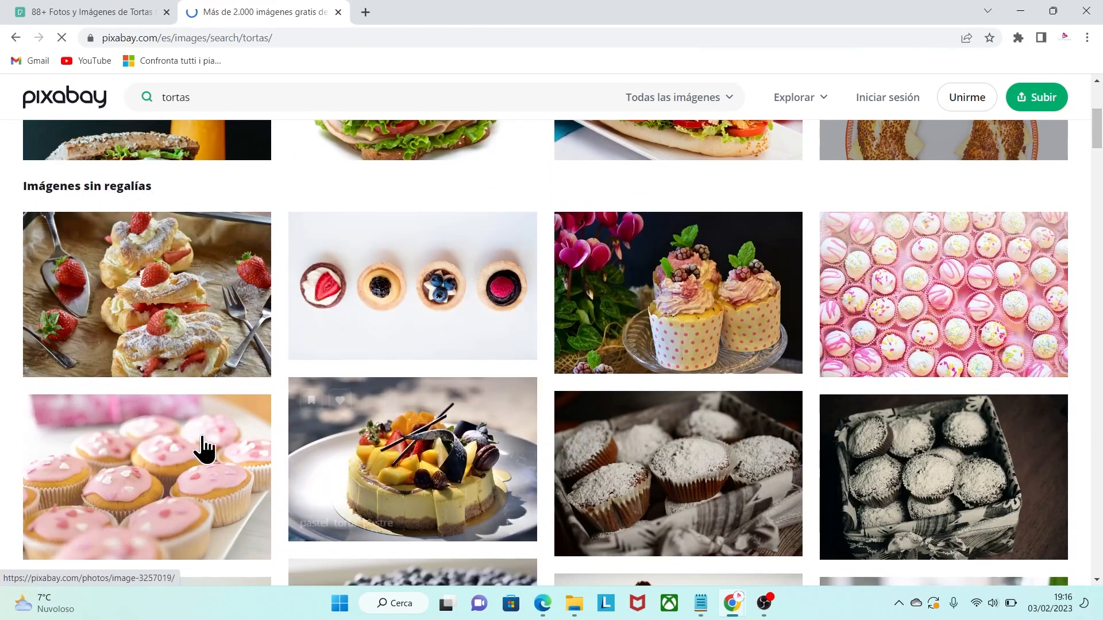
left_click(165, 490)
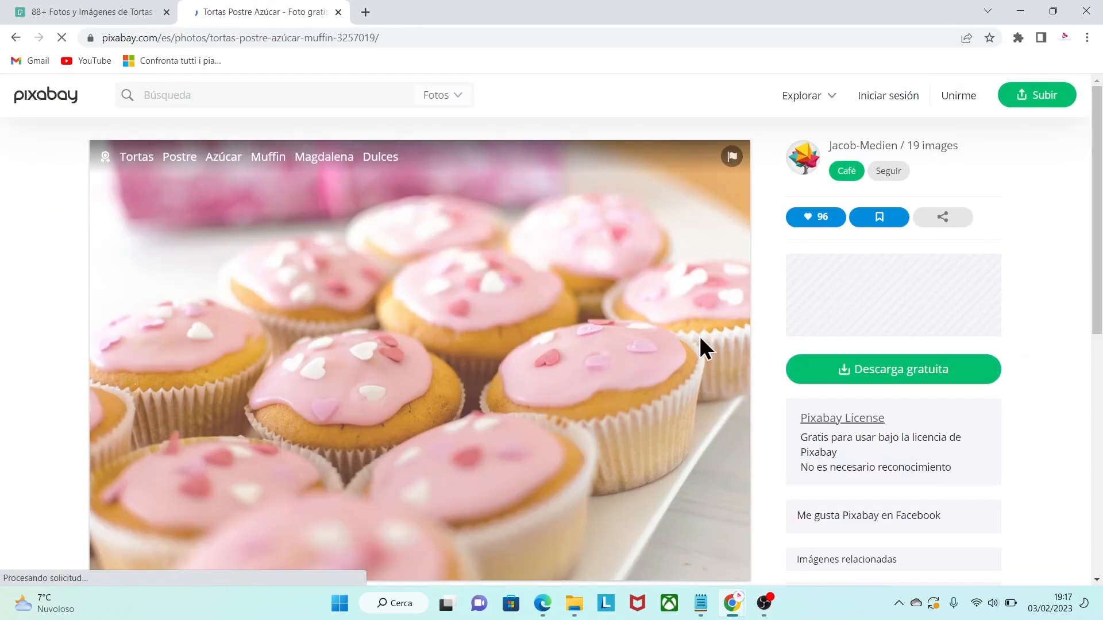